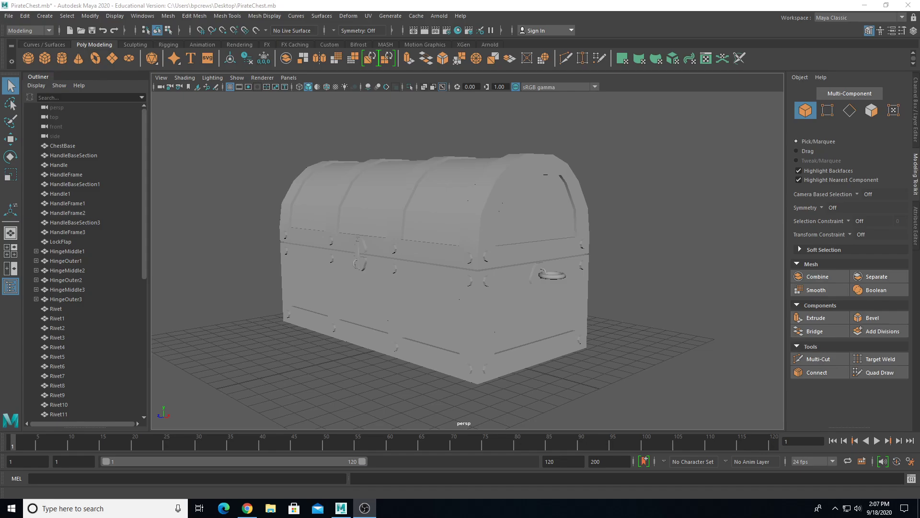
- Select the chest base and switch to the UV Editing workspace
left_click(458, 209)
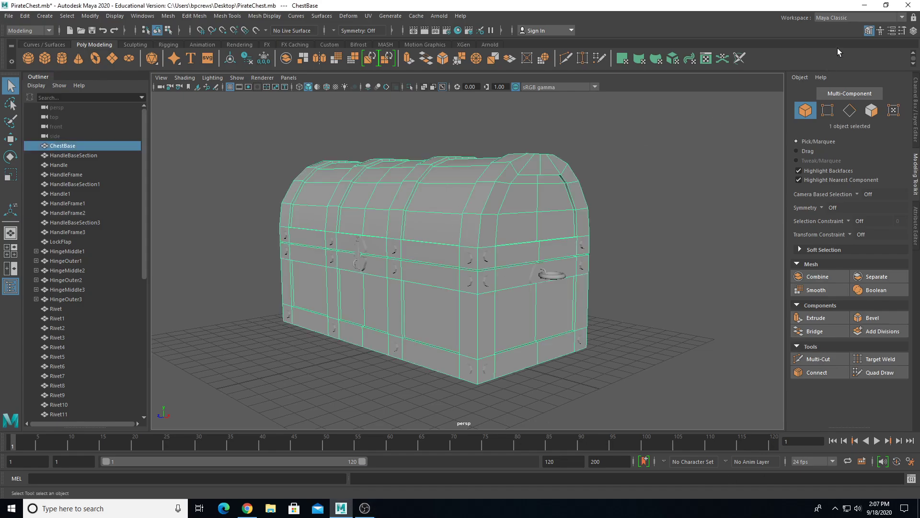
left_click(840, 20)
left_click(821, 77)
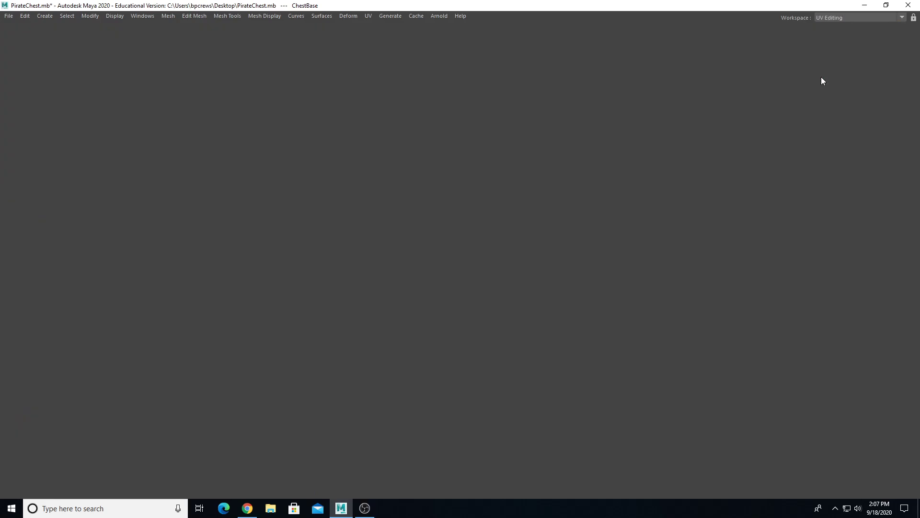
scroll(429, 271, "up", 5)
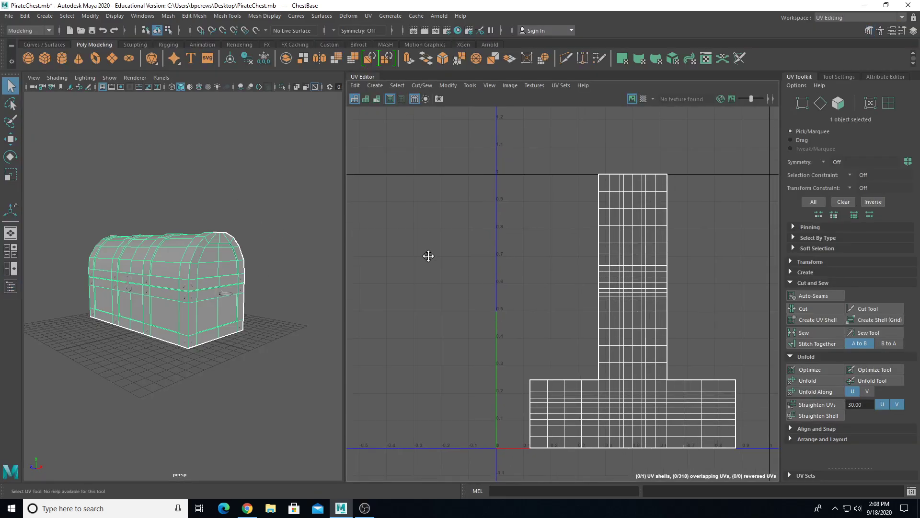
- Select the entire chest with its fittings to examine the UV layout of all parts together
left_click_drag(52, 199, 319, 410)
scroll(273, 391, "up", 3)
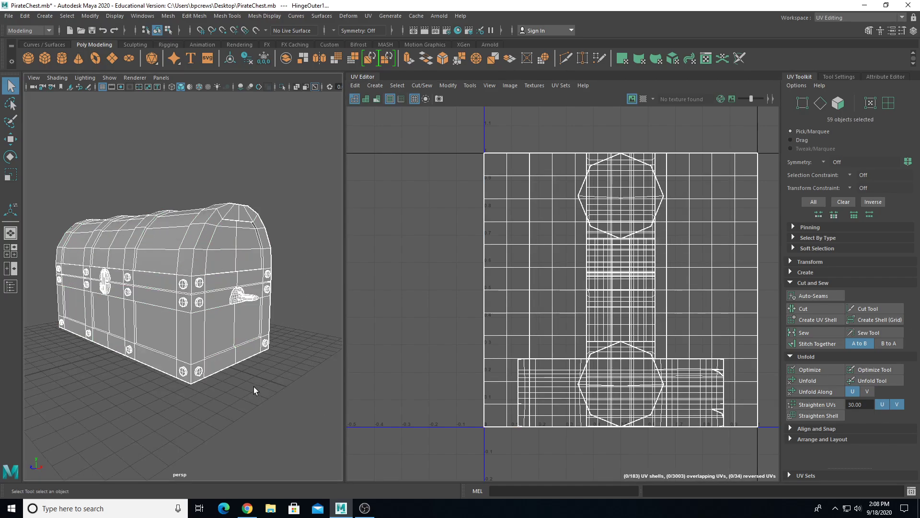
middle_click_drag(256, 341, 254, 335, "alt")
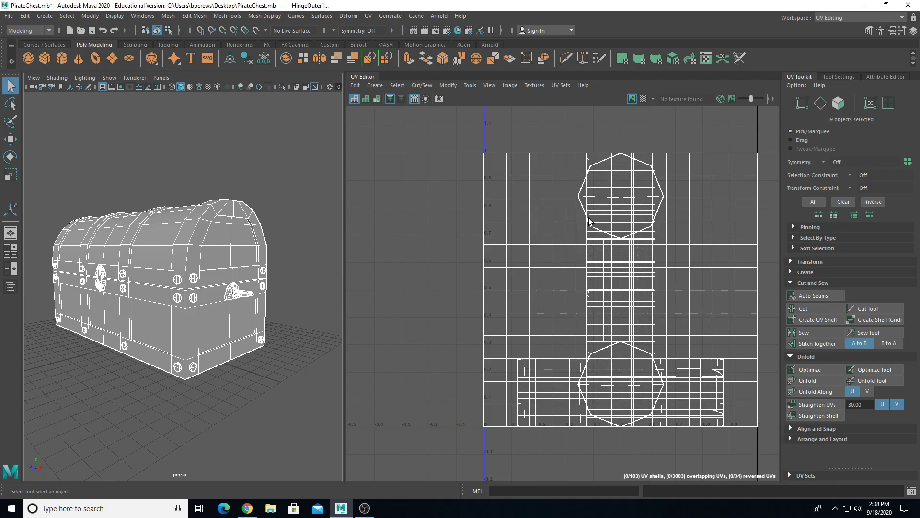
left_click_drag(35, 183, 323, 421)
middle_click_drag(274, 289, 298, 292, "alt")
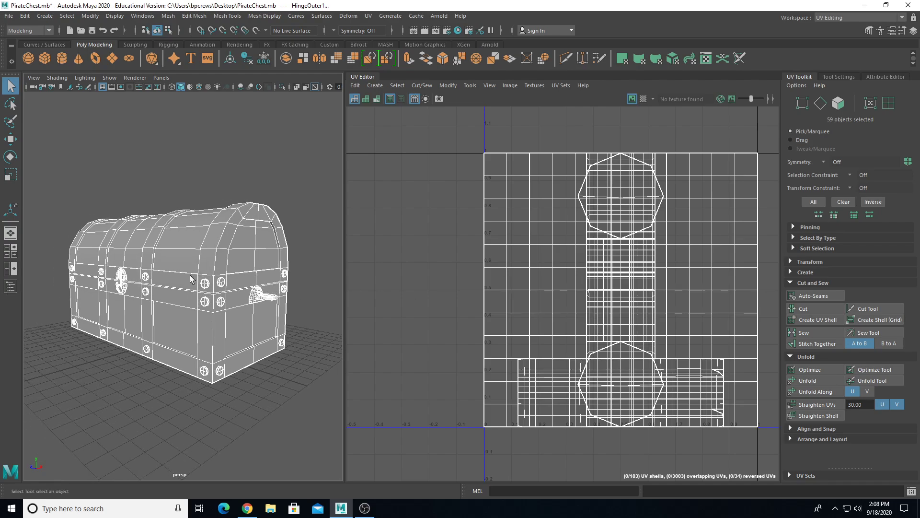
- Select two corner rivets, extend the selection to Rivet1 through Rivet34 in the object list, and examine their UV layout
left_click(204, 283)
left_click(206, 302, "shift")
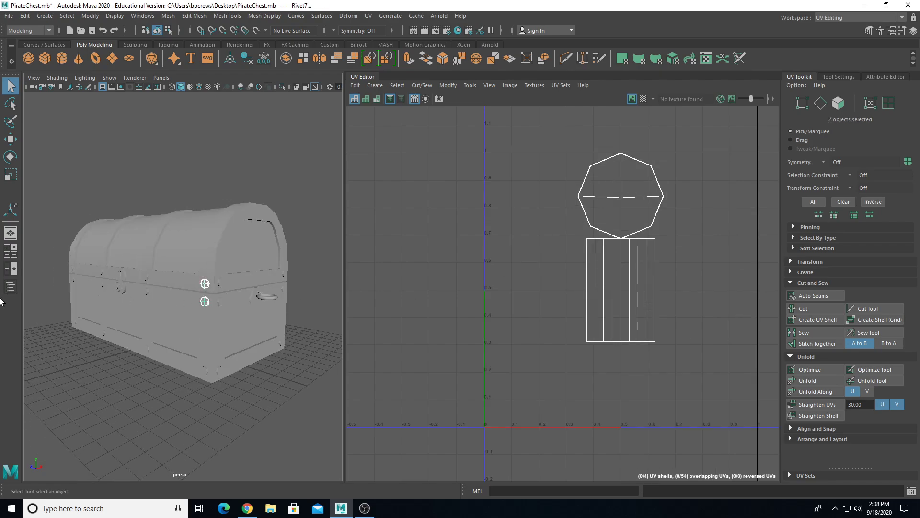
left_click(11, 286)
scroll(82, 287, "down", 5)
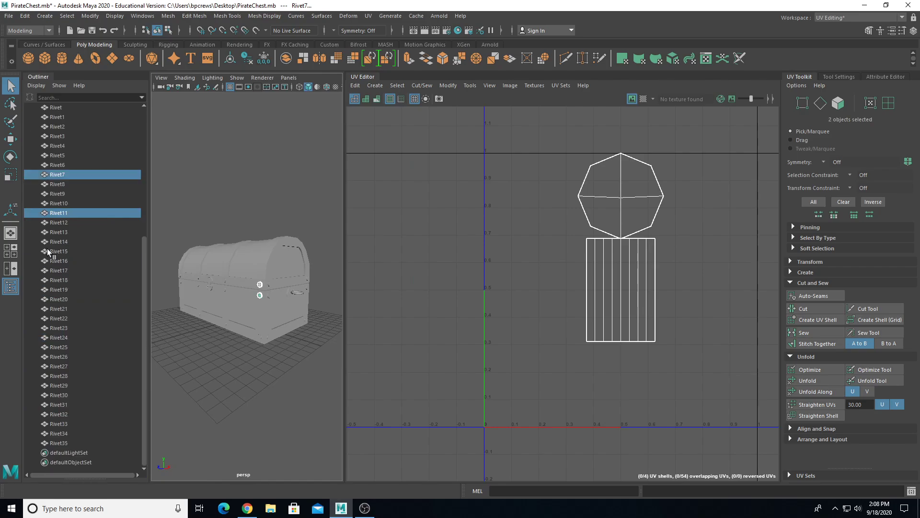
left_click(76, 118)
left_click(60, 433, "shift")
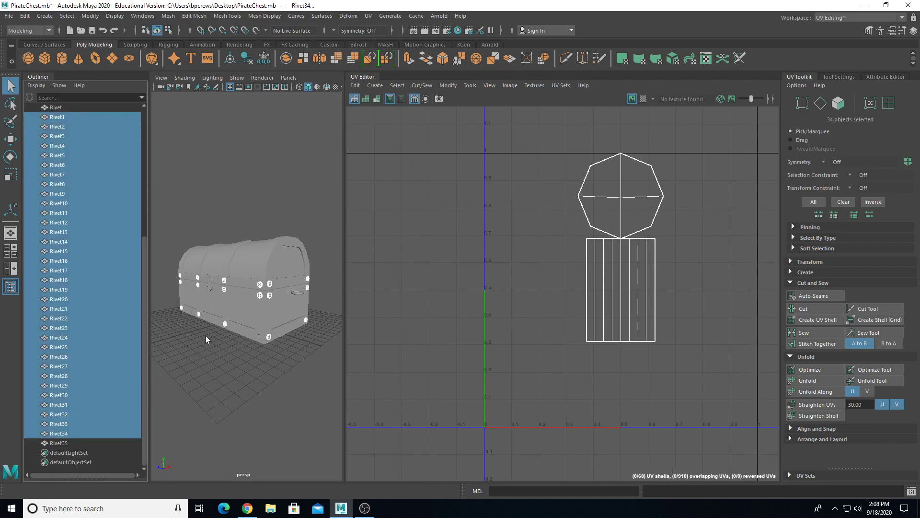
left_click(11, 286)
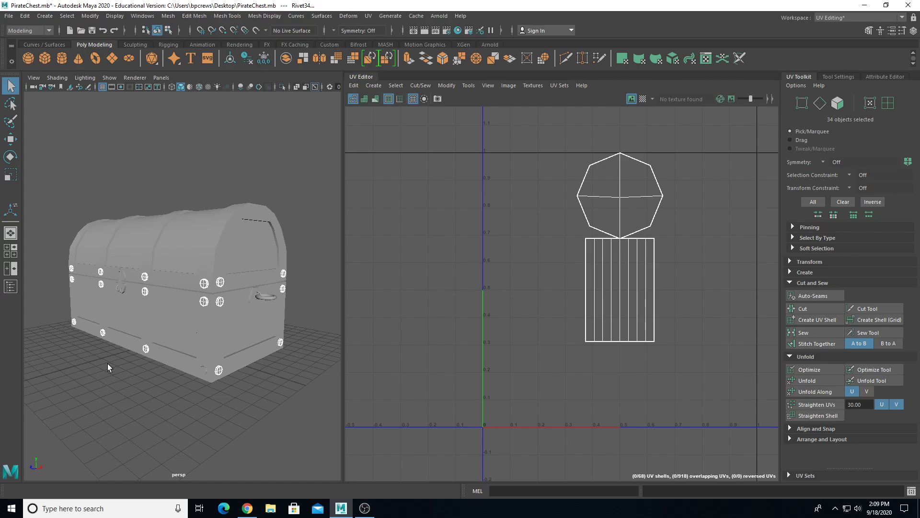
- Examine the UV layouts of the whole chest, the side handle and a single rivet
left_click_drag(34, 181, 351, 444)
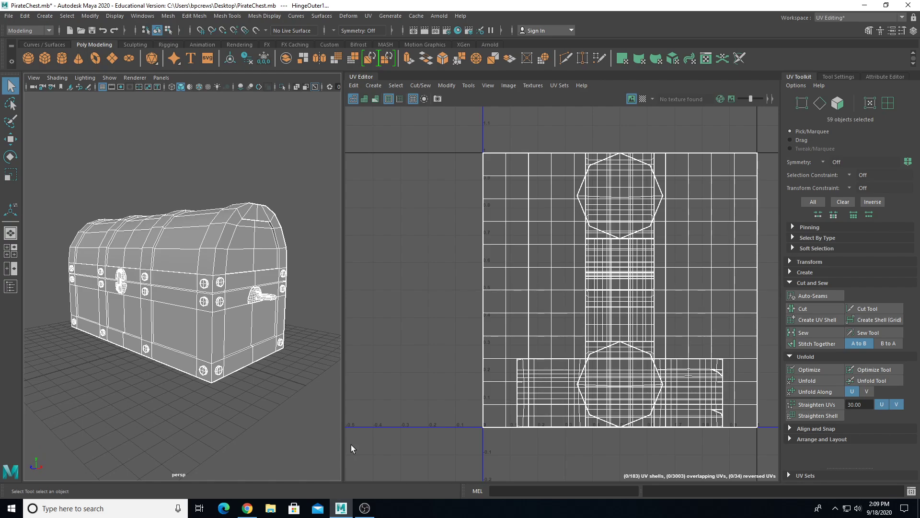
left_click(260, 298)
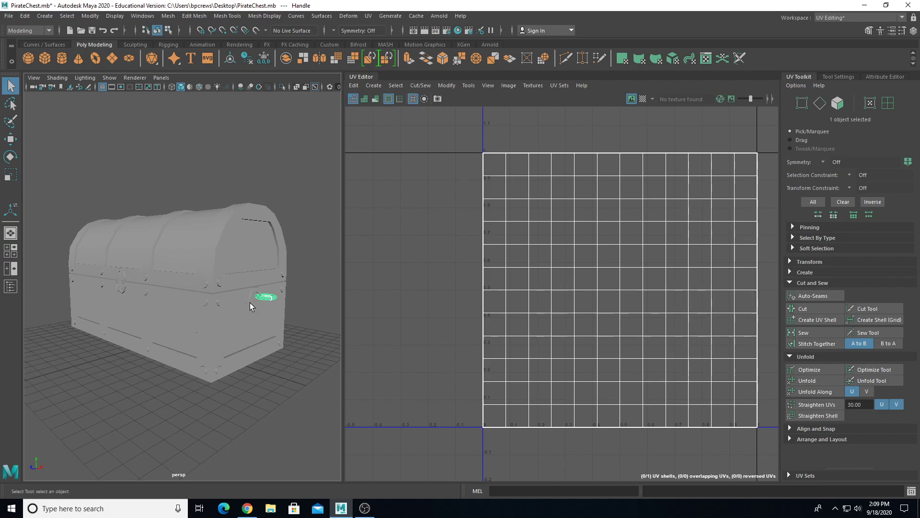
left_click(218, 302)
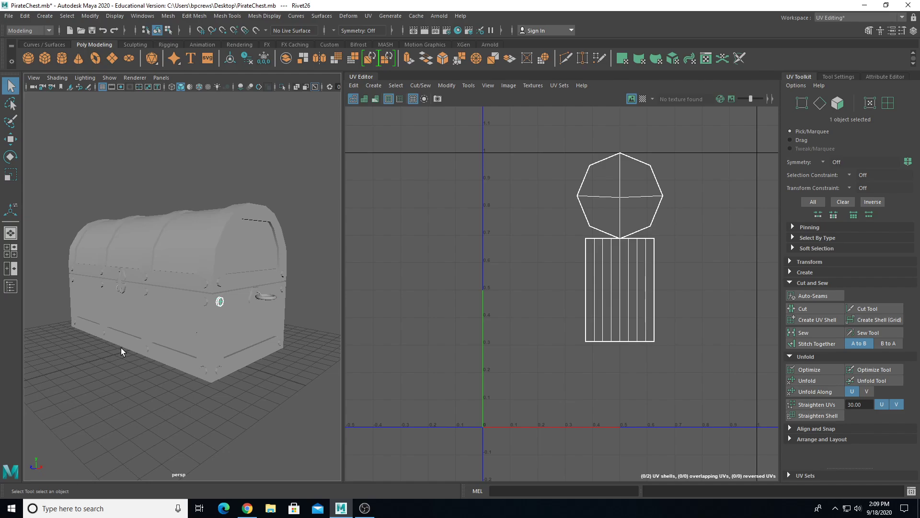
- Select the chest base and delete its construction history
left_click(204, 270)
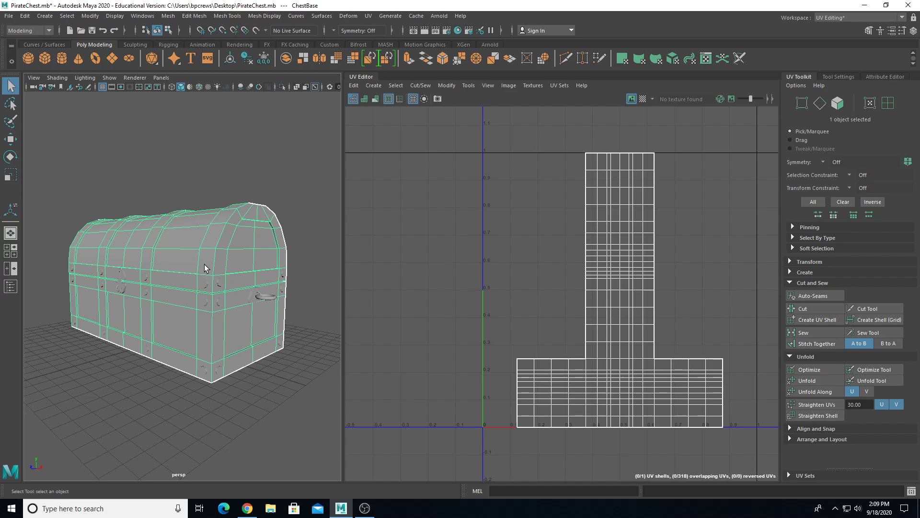
left_click_drag(194, 247, 189, 246, "alt")
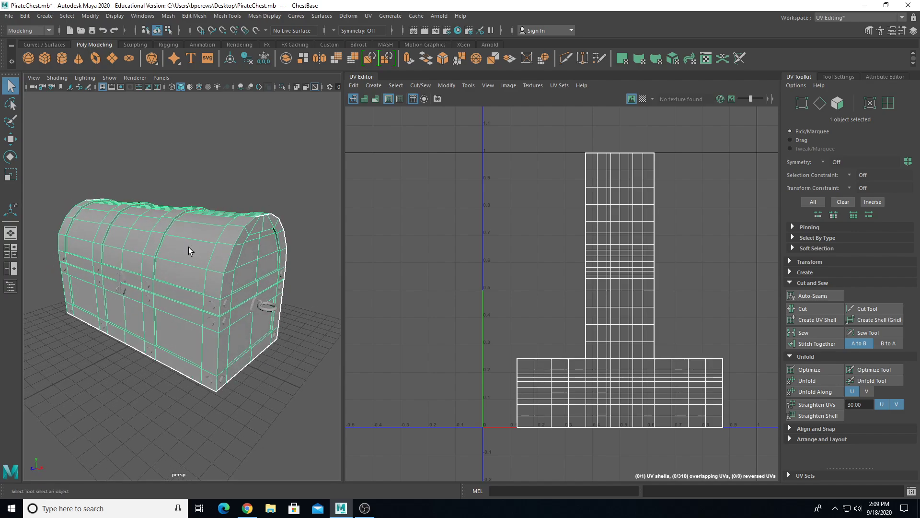
left_click(25, 16)
mouse_move(54, 128)
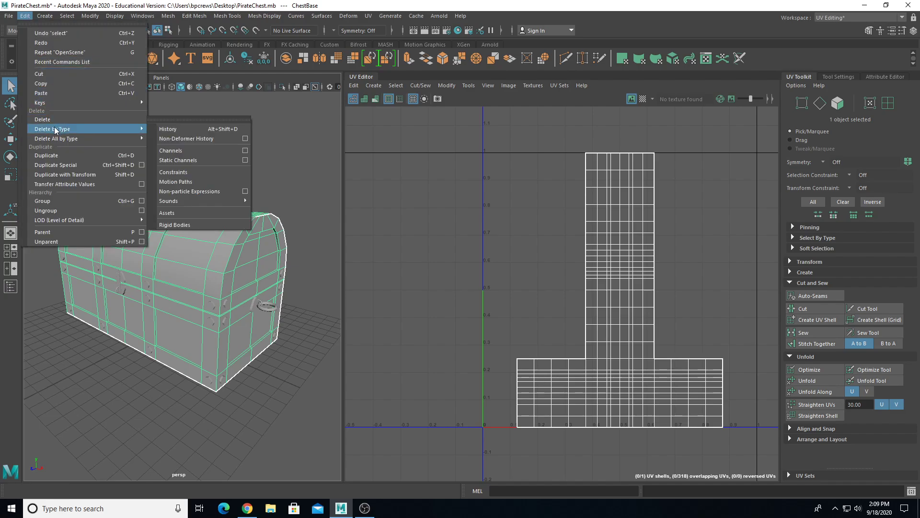
left_click(181, 128)
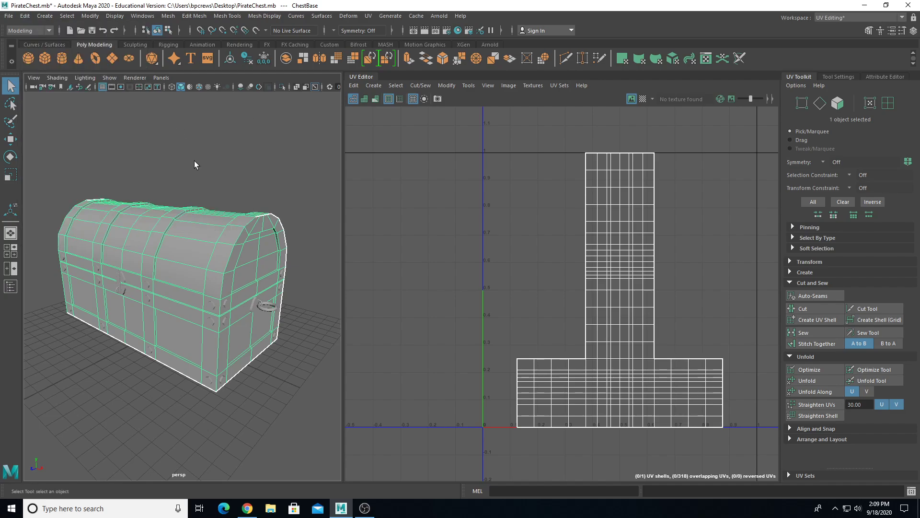
- Delete the construction history of all chest parts and clear the selection
left_click_drag(42, 165, 298, 409)
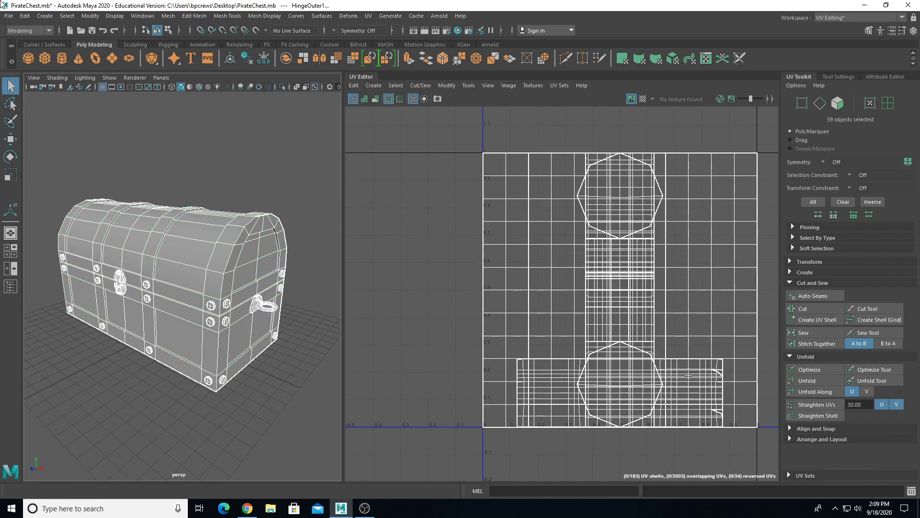
left_click(25, 16)
mouse_move(96, 128)
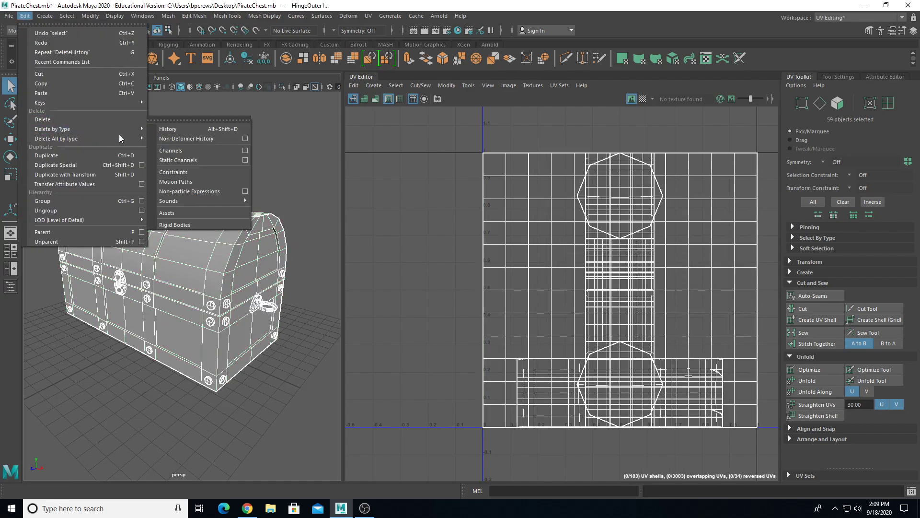
left_click(179, 130)
left_click(195, 117)
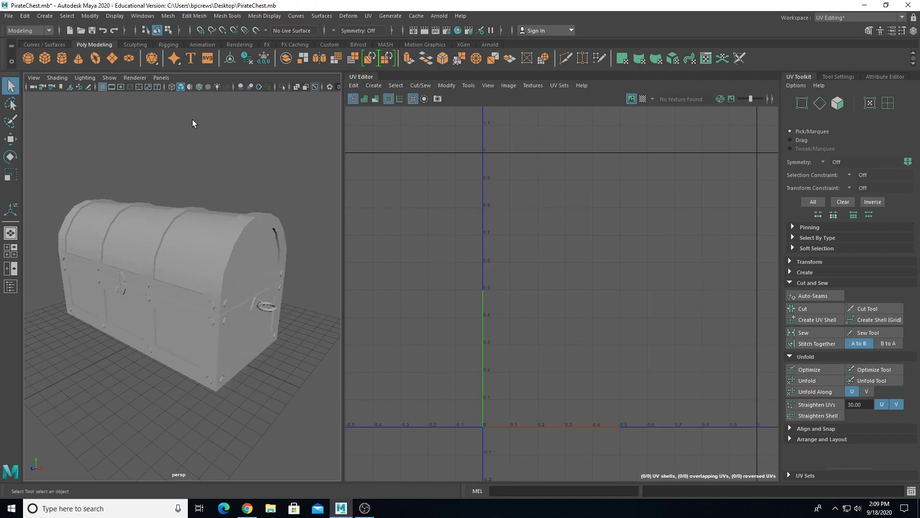
- Hide every object except the chest base
left_click(204, 234)
left_click_drag(270, 255, 238, 261, "alt")
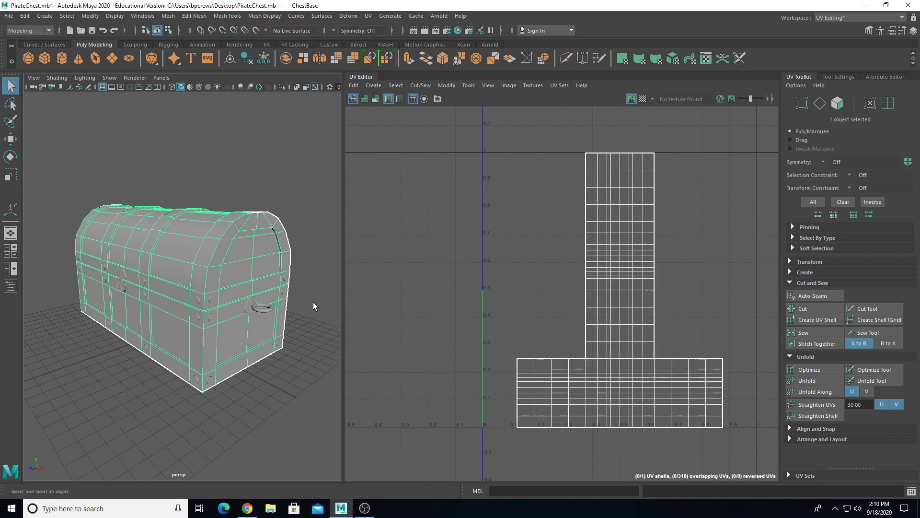
key("alt+h")
mouse_move(176, 283)
left_mouse_down("alt")
mouse_move(187, 289)
mouse_move(144, 282)
mouse_move(168, 275)
mouse_move(129, 276)
mouse_move(173, 307)
mouse_move(163, 288)
mouse_move(171, 278)
left_mouse_up("alt")
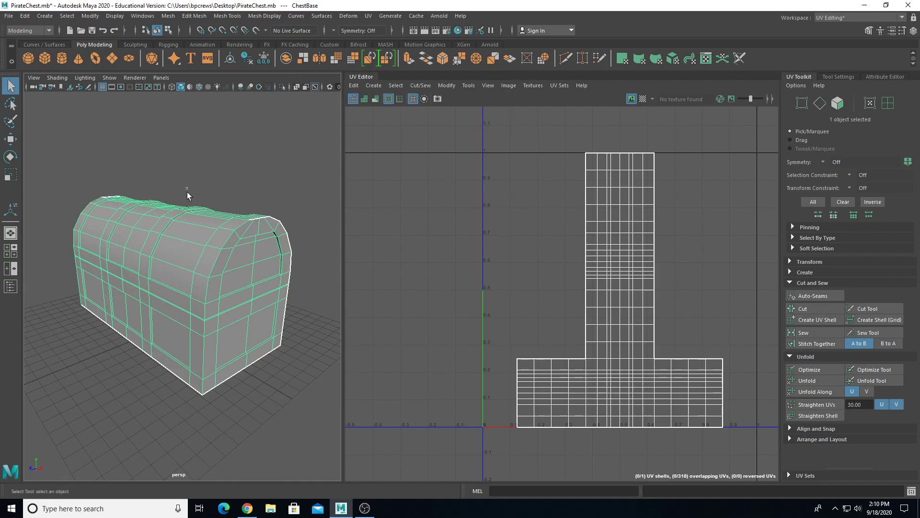
- Apply a planar UV projection to the chest base
left_click(367, 18)
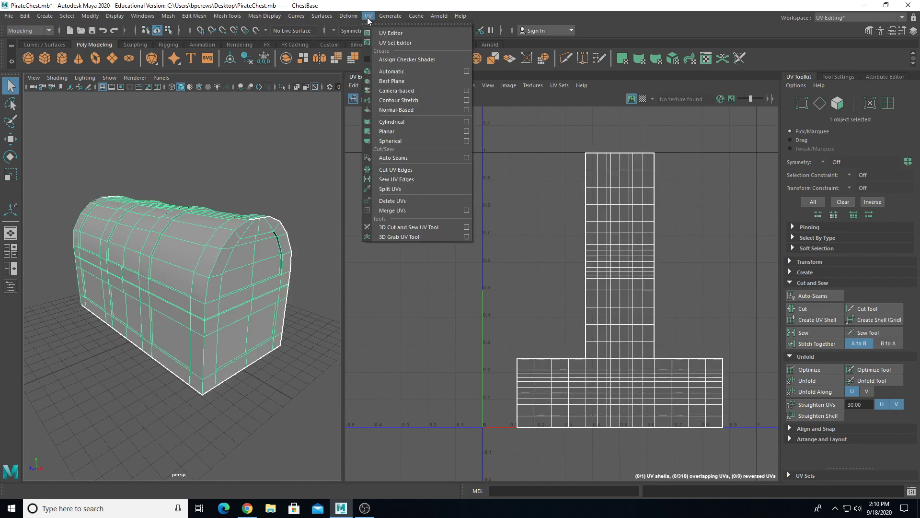
left_click(380, 132)
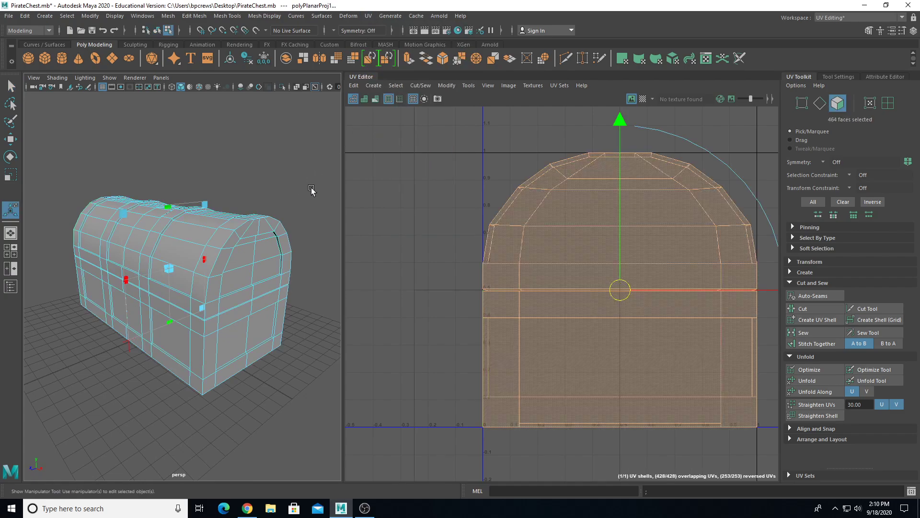
left_click_drag(206, 307, 170, 304, "alt")
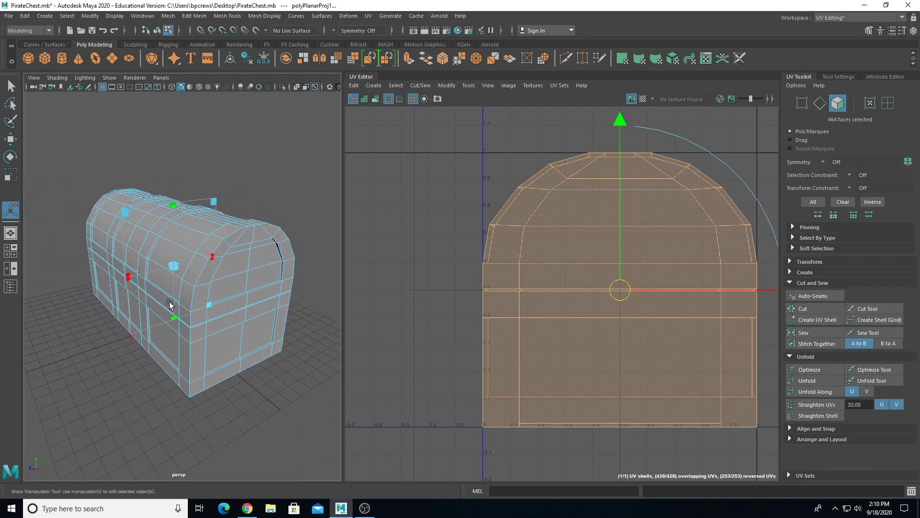
- Cut the UVs along the side and arched top edges outlining one end of the chest, leaving its bottom edge uncut
right_click_drag(249, 236, 248, 212)
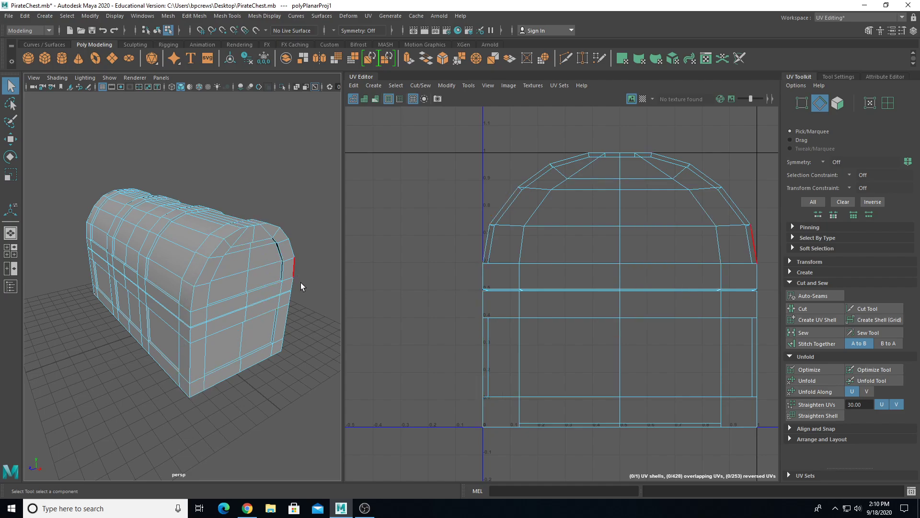
left_click_drag(182, 322, 362, 270, "alt")
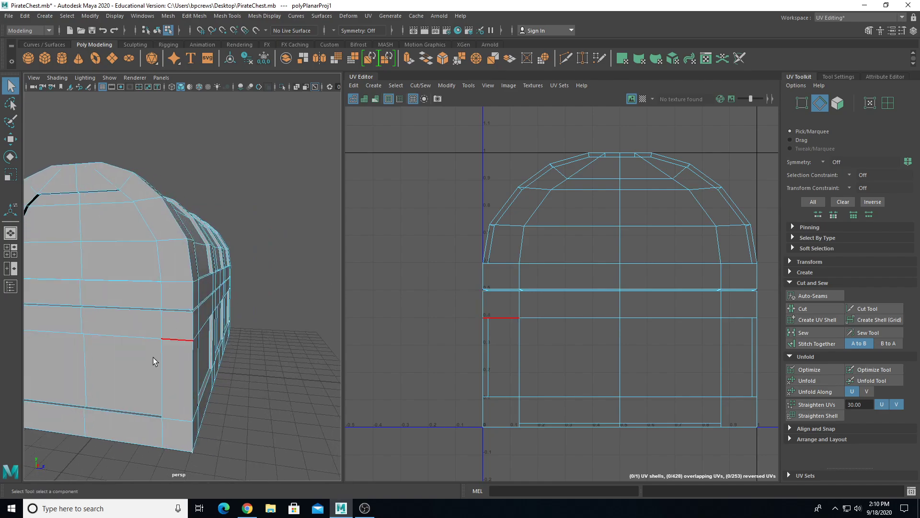
scroll(58, 319, "down", 5)
left_click_drag(154, 366, 84, 347, "alt")
left_click_drag(243, 355, 191, 375, "alt")
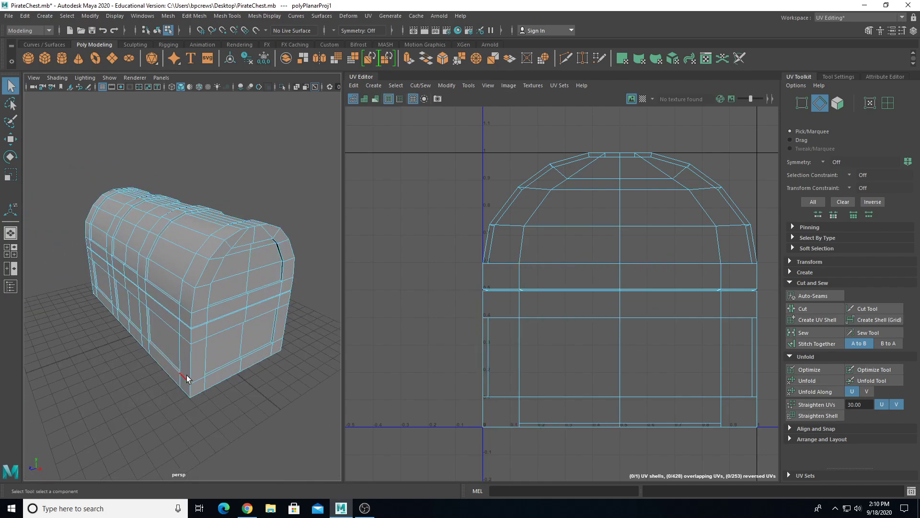
left_click_drag(289, 336, 261, 373, "alt")
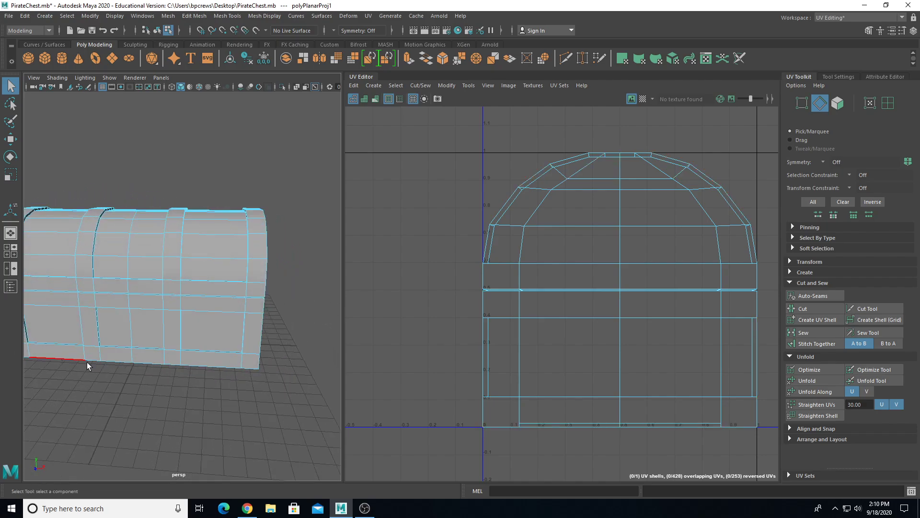
left_click_drag(80, 365, 134, 362, "alt")
double_click(175, 342)
double_click(285, 240, "shift")
left_click_drag(248, 213, 141, 376, "alt")
double_click(236, 372, "shift")
mouse_move(244, 375)
left_mouse_down("alt")
mouse_move(207, 377)
mouse_move(230, 379)
left_mouse_up("alt")
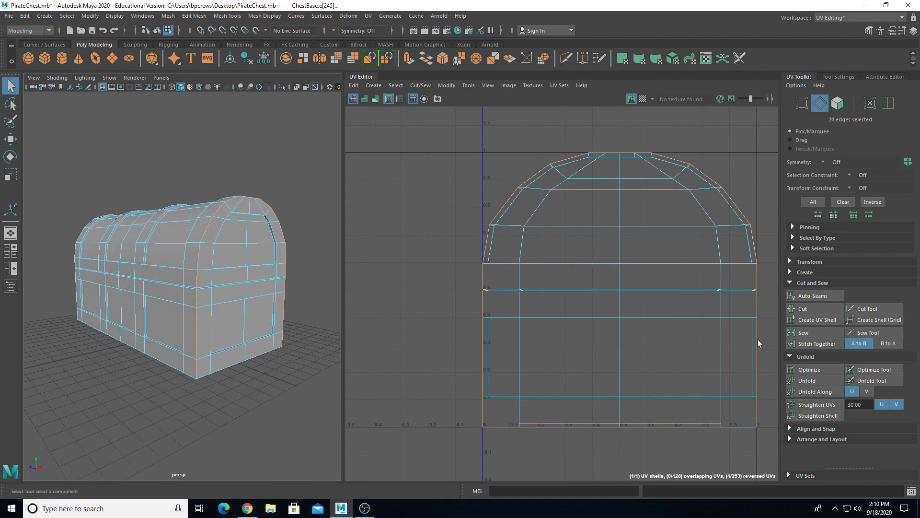
left_click(807, 309)
- Cut the UVs along the side and arched top edges outlining the opposite end of the chest, leaving its bottom edge uncut
left_click_drag(240, 400, 217, 392, "alt")
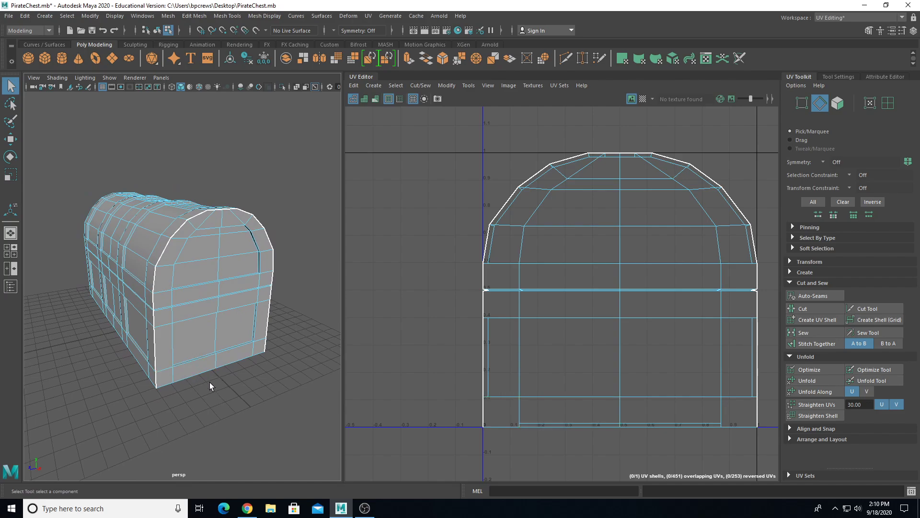
left_click_drag(159, 341, 243, 347, "alt")
scroll(168, 347, "down", 5)
scroll(177, 353, "up", 6)
scroll(208, 337, "down", 6)
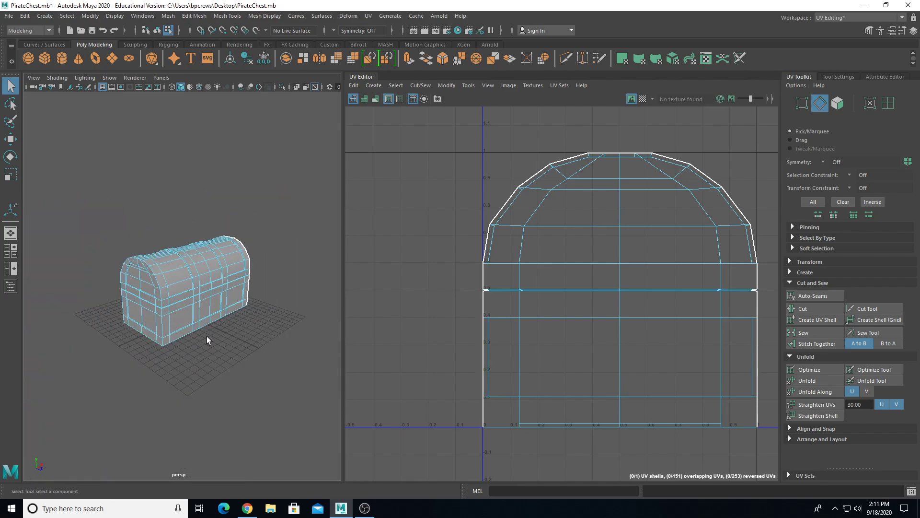
scroll(191, 336, "up", 6)
double_click(196, 336)
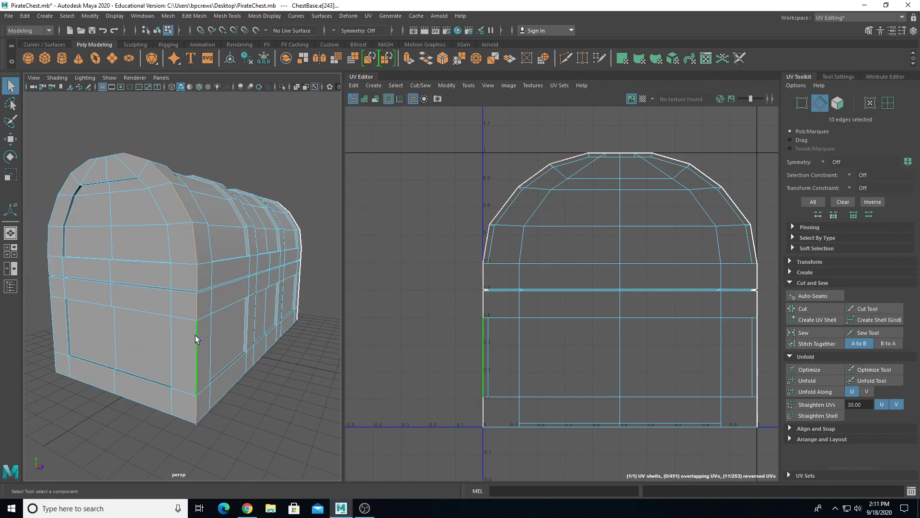
double_click(66, 184, "shift")
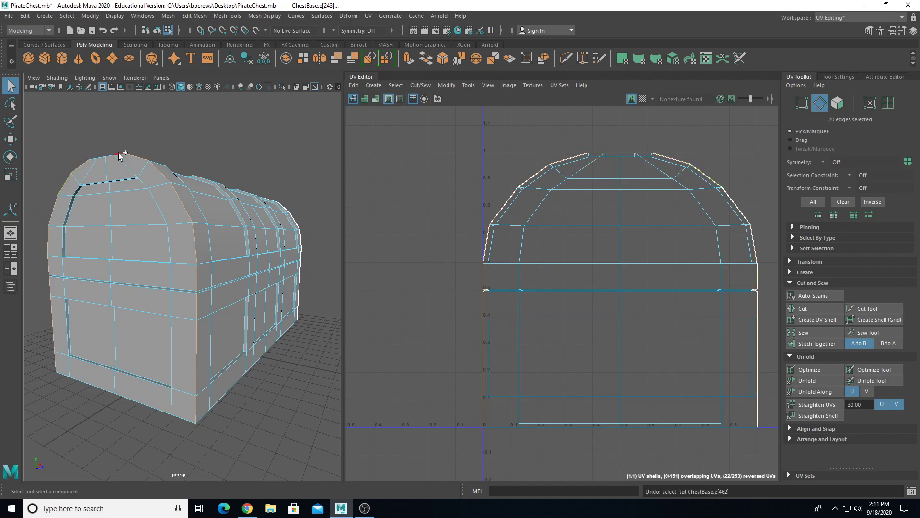
left_click_drag(133, 315, 125, 336, "alt")
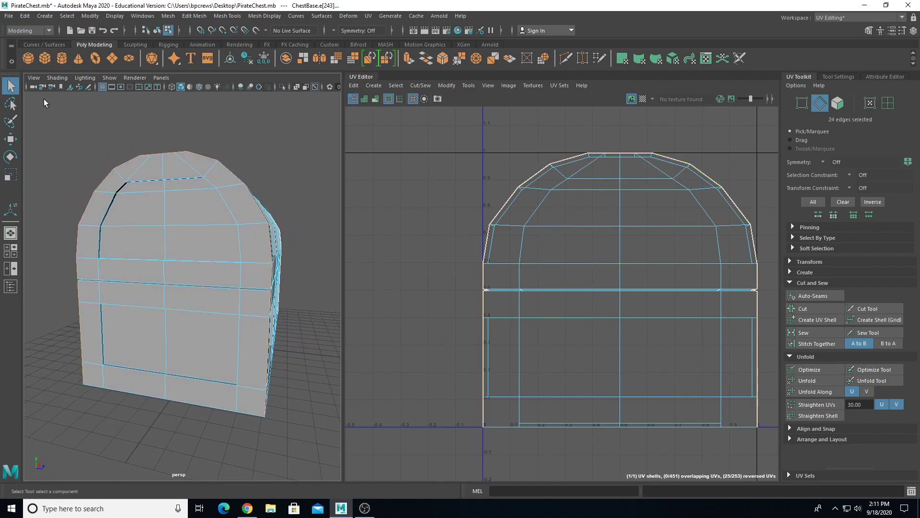
left_click_drag(265, 406, 250, 411, "alt")
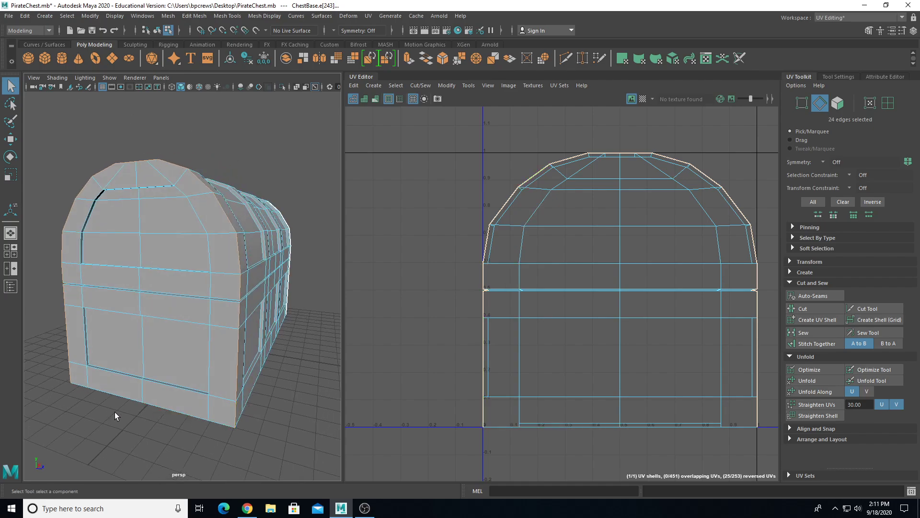
left_click(803, 308)
- Cut the UVs along the full bottom edge of one long side of the chest
left_click(182, 453)
left_click_drag(182, 453, 134, 448, "alt")
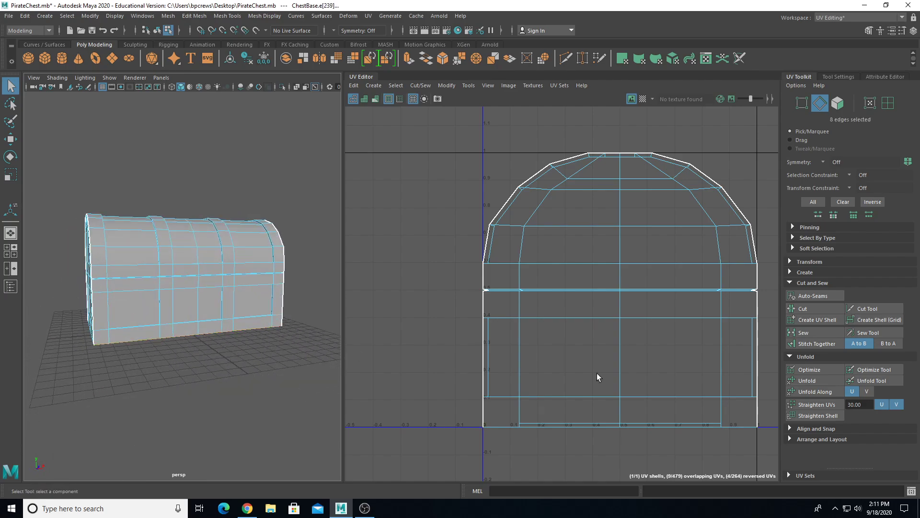
left_click(812, 308)
left_click(192, 383)
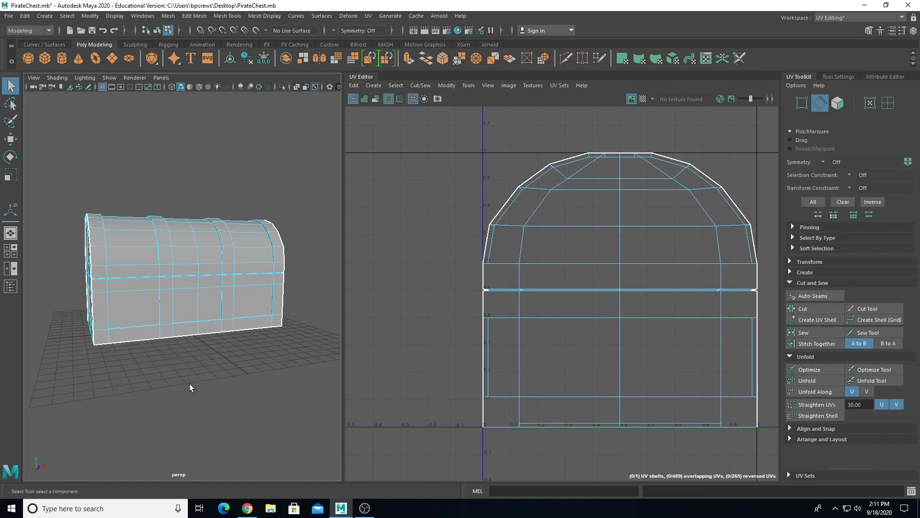
- Check the seams in wireframe, then select the chest base as an object and unfold its UVs
left_click_drag(220, 381, 163, 384, "alt")
key("4")
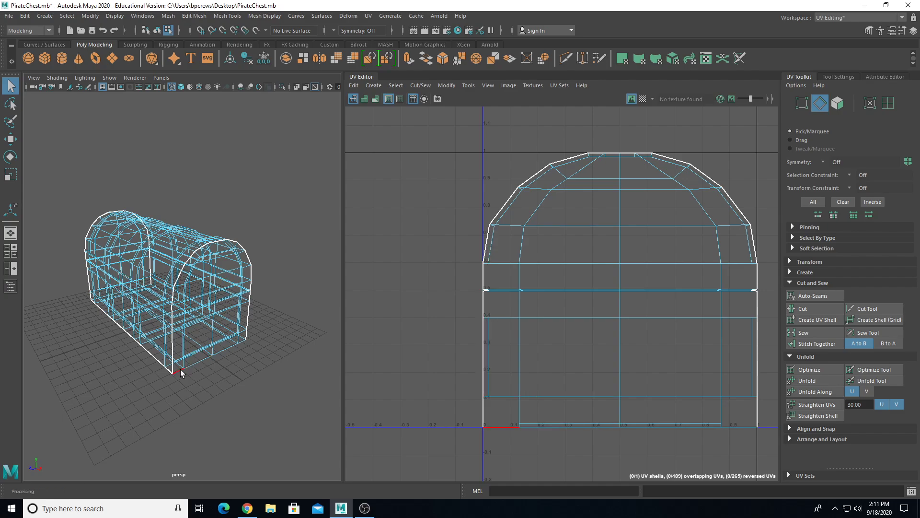
left_click_drag(183, 372, 199, 354, "alt")
left_click_drag(154, 298, 157, 287, "alt")
mouse_move(163, 354)
left_mouse_down("alt")
mouse_move(185, 332)
mouse_move(178, 320)
mouse_move(199, 287)
left_mouse_up("alt")
key("5")
right_click_drag(215, 267, 253, 229)
left_click_drag(184, 250, 219, 251, "alt")
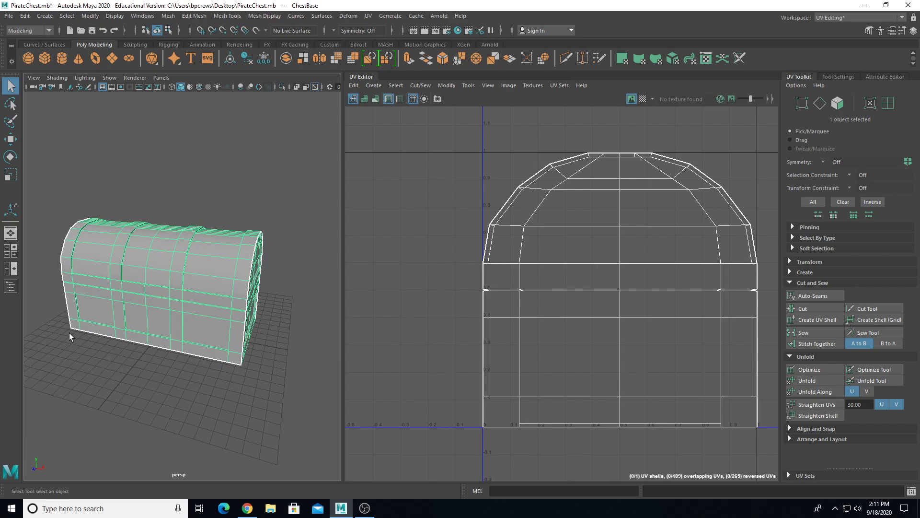
left_click_drag(194, 365, 226, 363, "alt")
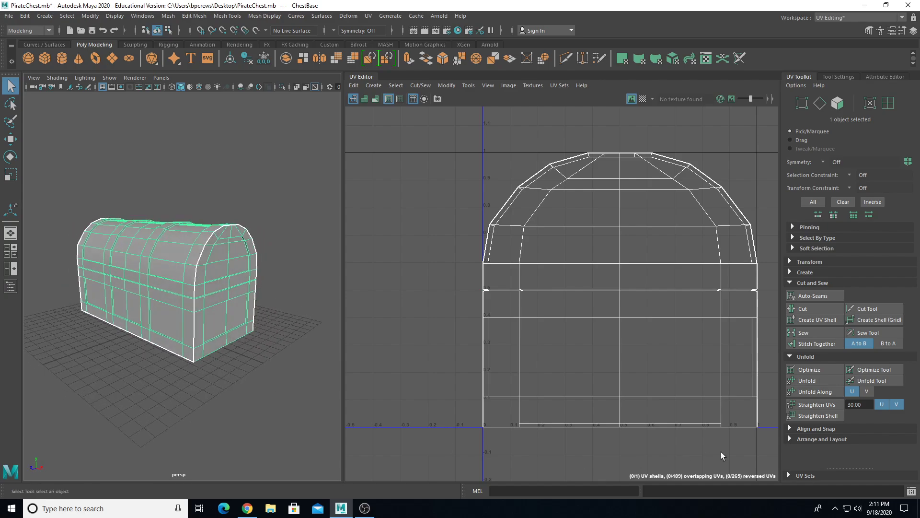
left_click(812, 379)
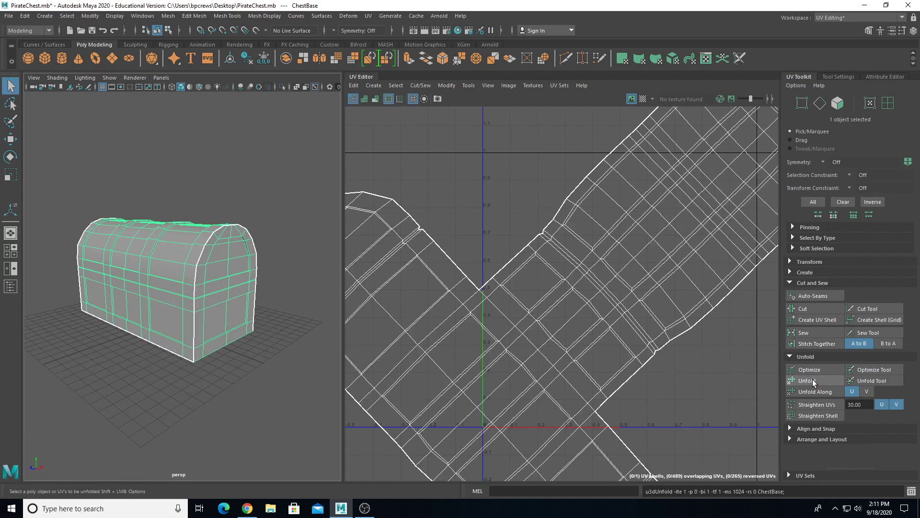
- Select the whole unfolded UV shell and rotate it so the long strip stands upright
middle_click_drag(533, 304, 550, 266, "alt")
right_click_drag(553, 256, 538, 242)
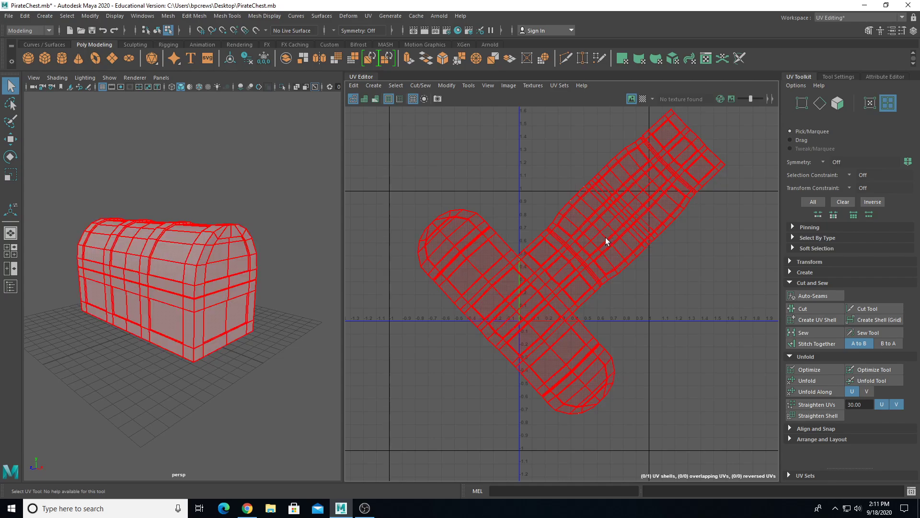
right_click_drag(580, 259, 557, 242)
right_click_drag(609, 266, 582, 251)
key("e")
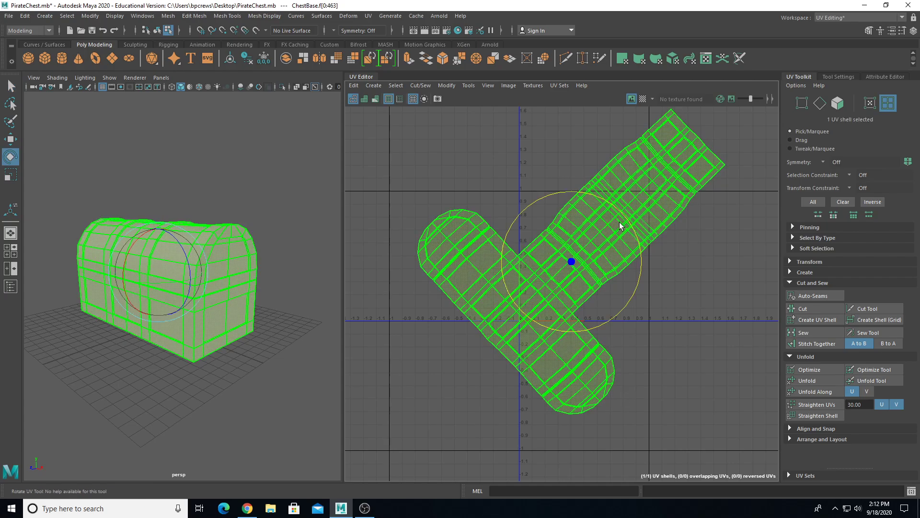
left_click_drag(626, 217, 583, 166)
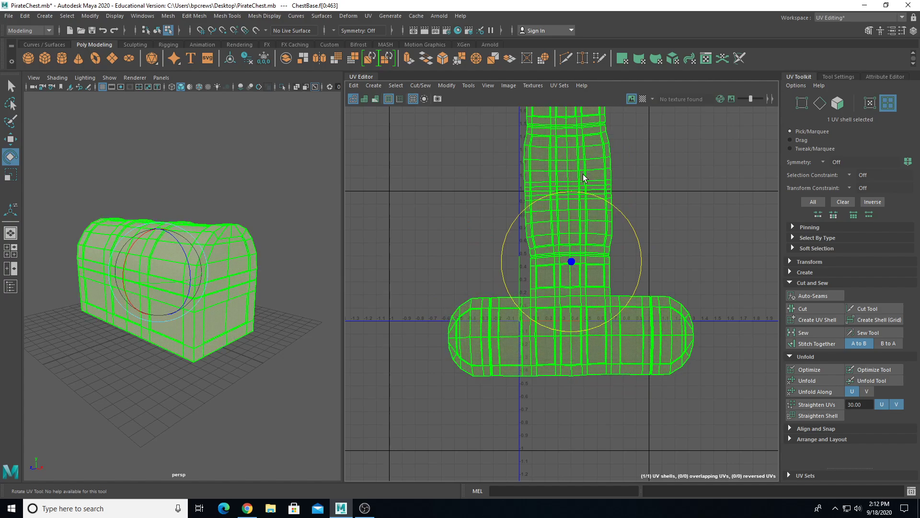
- Scale the UV shell down and move it so it sits inside the 0 to 1 UV tile
key("r")
left_click_drag(572, 261, 527, 298)
key("e")
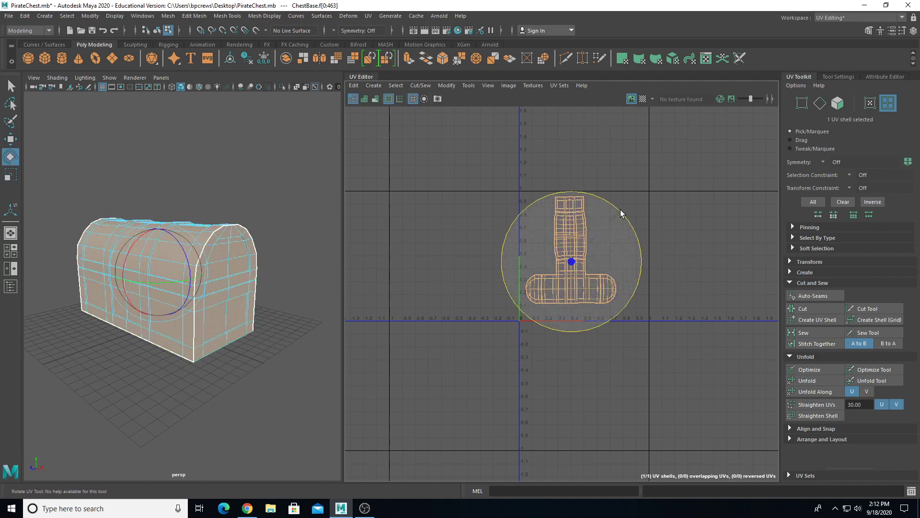
key("w")
left_click_drag(576, 266, 603, 274)
scroll(575, 277, "up", 3)
scroll(151, 357, "up", 5)
scroll(151, 359, "down", 5)
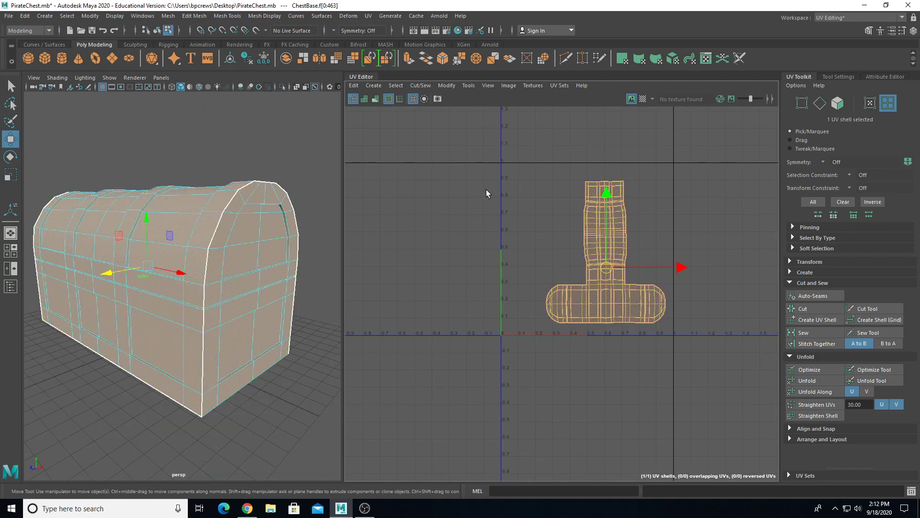
- Preview the checker map on the chest base to examine UV distortion from several sides
left_click(642, 98)
left_click_drag(208, 315, 257, 306, "alt")
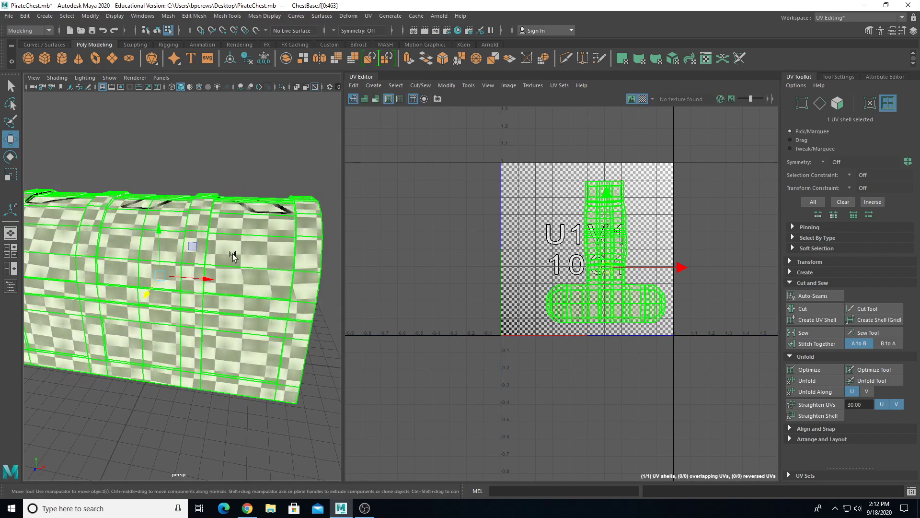
left_click(642, 98)
left_click(643, 98)
left_click(642, 98)
left_click(643, 97)
left_click_drag(178, 306, 102, 342, "alt")
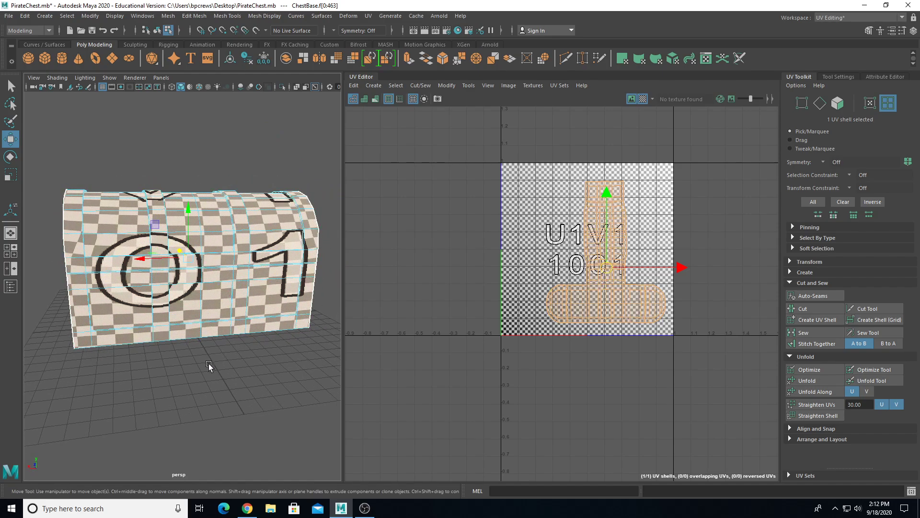
left_click(643, 99)
- Return the chest base to object mode and switch it to edge selection
left_click(252, 109)
left_click_drag(142, 314, 229, 216, "alt")
right_click_drag(229, 217, 252, 203)
left_click_drag(252, 203, 301, 195, "alt")
left_click_drag(281, 153, 312, 155, "alt")
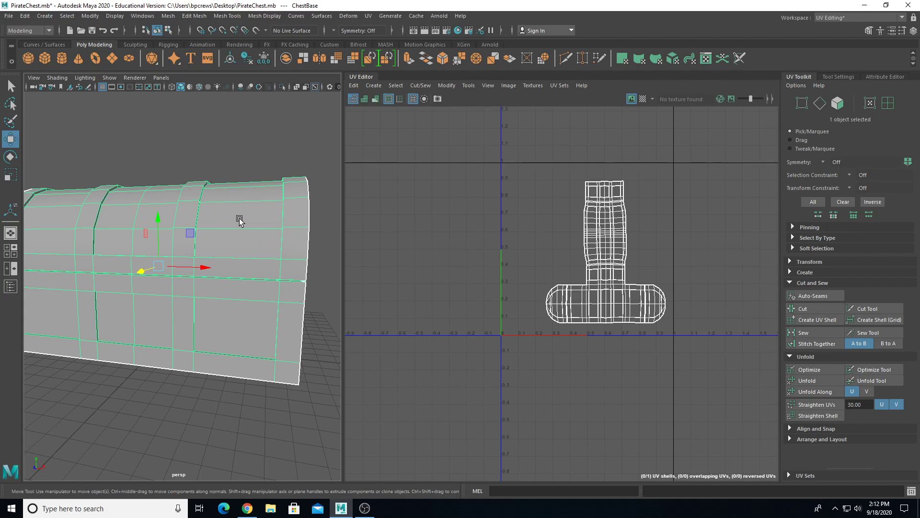
right_click(249, 194)
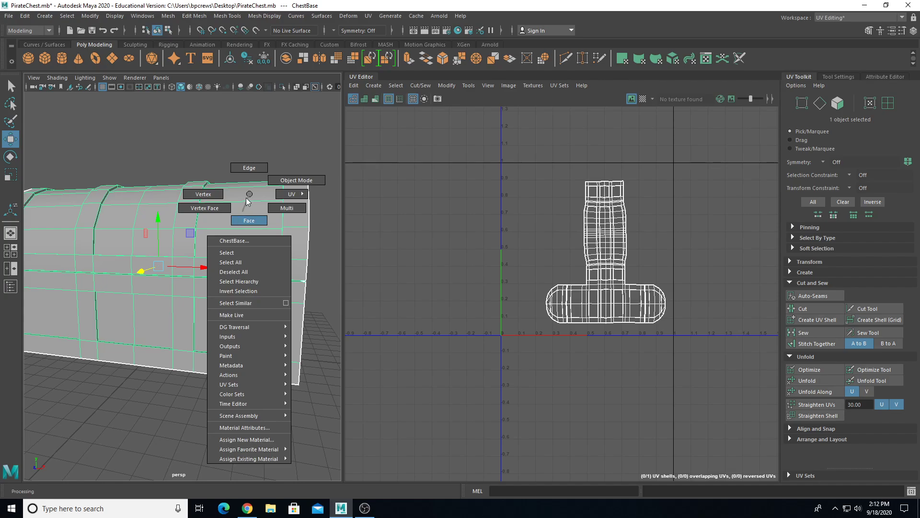
right_click_drag(245, 204, 249, 169)
- Select the edges outlining the curved lid panel nearest one end of the chest
scroll(189, 249, "up", 6)
left_click_drag(189, 247, 152, 326, "alt")
double_click(56, 192)
scroll(92, 222, "down", 6)
left_click(89, 317, "shift")
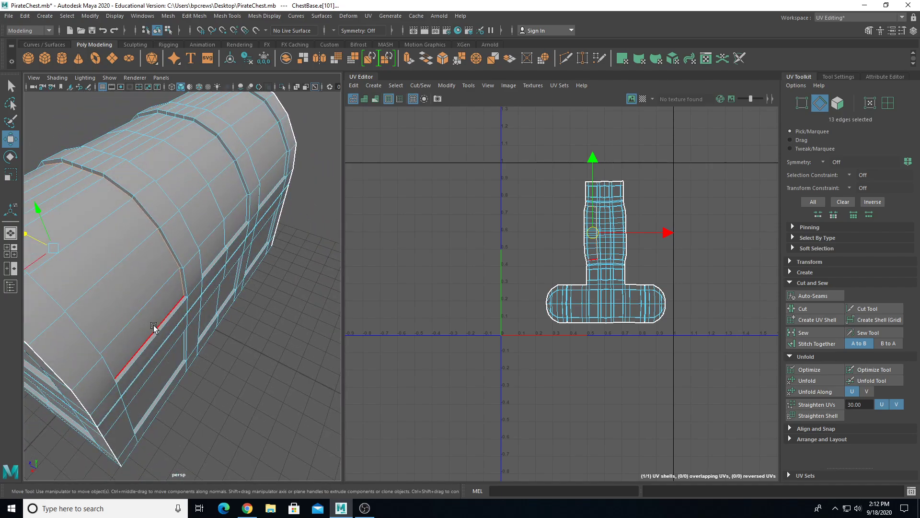
left_click_drag(92, 353, 16, 344, "alt")
middle_click_drag(15, 344, 162, 369, "alt")
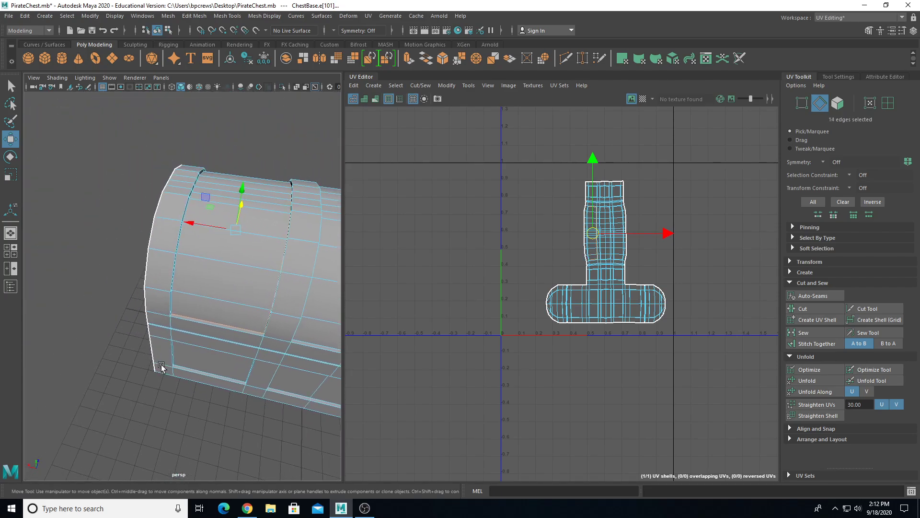
left_click_drag(163, 370, 77, 352, "alt")
scroll(146, 222, "up", 6)
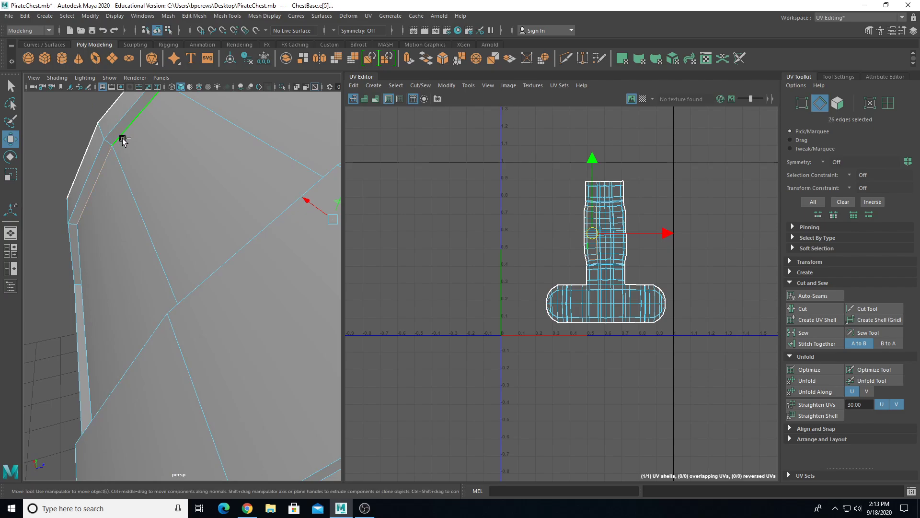
scroll(122, 139, "down", 6)
left_click_drag(137, 233, 168, 216, "alt")
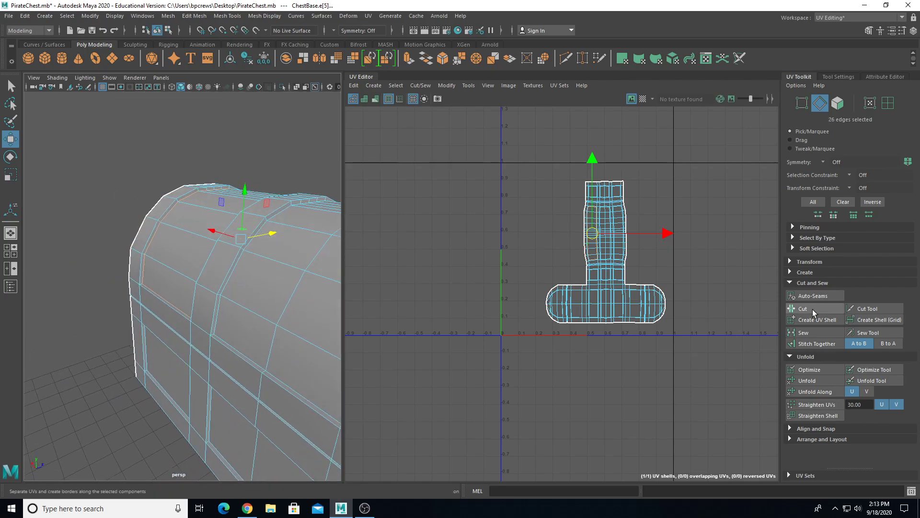
- Check the selected outline of the end lid panel in wireframe and cut the UVs along it
left_click_drag(196, 293, 253, 278, "alt")
key("4")
left_click_drag(207, 307, 321, 293, "alt")
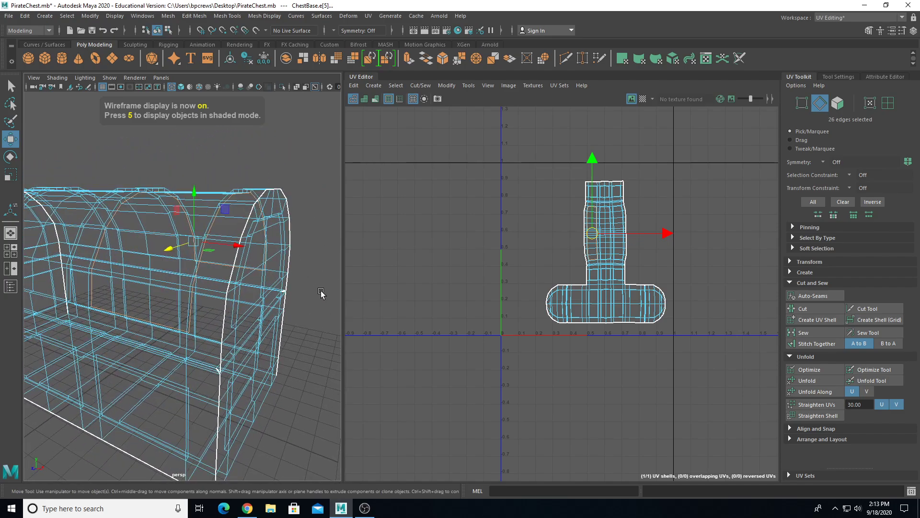
key("5")
left_click_drag(201, 239, 226, 245, "alt")
left_click(814, 309)
- Select the cut end lid panel's UV shell and move it along U, clear of the main shell
scroll(527, 287, "up", 5)
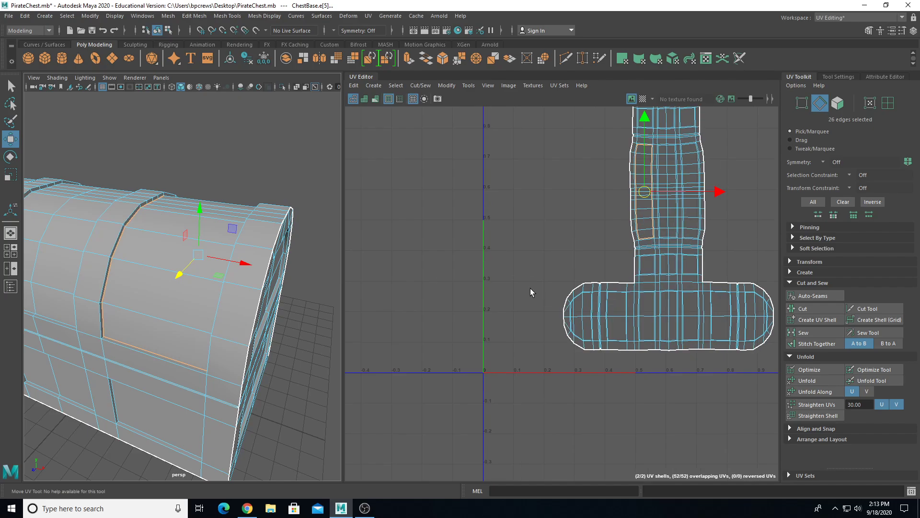
right_click_drag(564, 202, 532, 184)
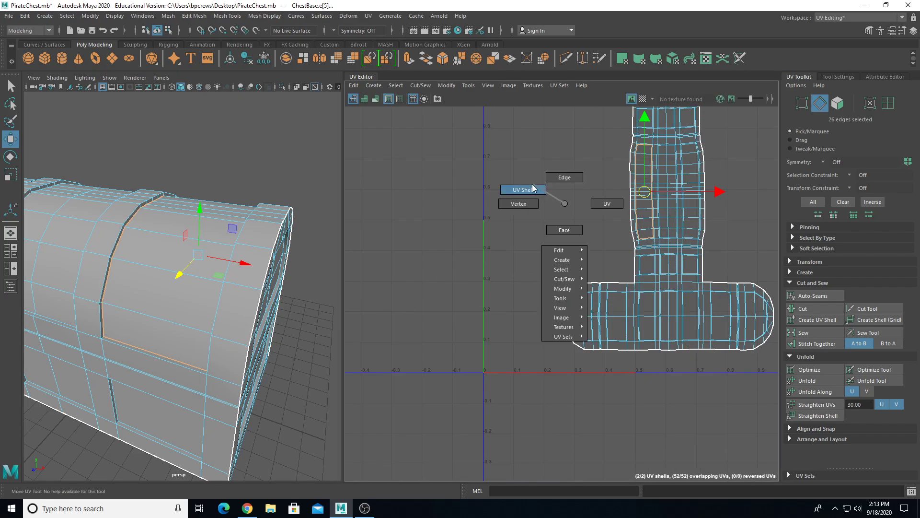
left_click(642, 186)
left_click_drag(717, 192, 571, 192)
- Select the edges outlining the middle curved lid panel, including its inner arch edges and lower edge
left_click_drag(297, 283, 177, 291, "alt")
left_click(144, 255)
right_click(155, 241)
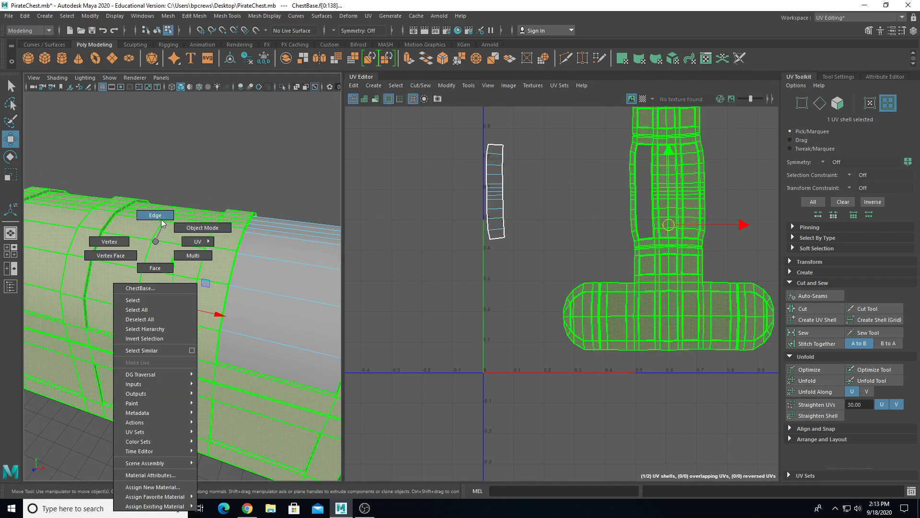
left_click(160, 218)
left_click(109, 219)
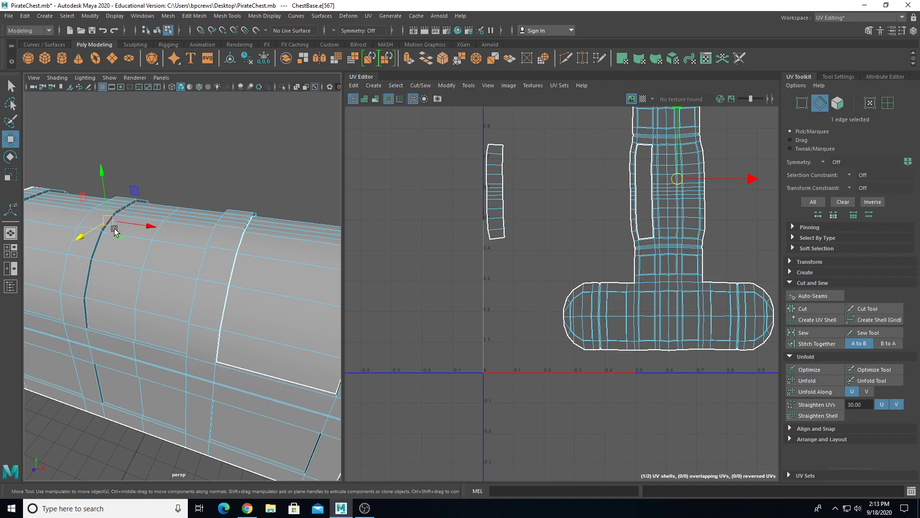
scroll(112, 228, "up", 3)
middle_click_drag(107, 231, 173, 238, "alt")
scroll(144, 302, "up", 3)
double_click(100, 200)
double_click(126, 406, "shift")
middle_click_drag(218, 355, 87, 328, "alt")
scroll(86, 329, "down", 5)
left_click_drag(87, 324, 170, 313, "alt")
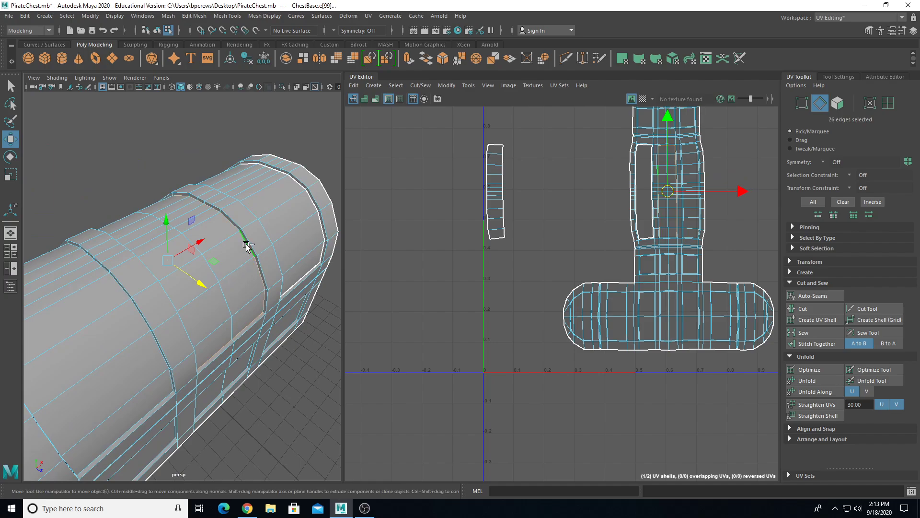
- Add the edges outlining the lid panel at the other end to the selection and cut the UVs along them
double_click(129, 308, "shift")
left_click_drag(128, 319, 139, 297, "alt")
left_click(115, 374, "shift")
left_click_drag(107, 364, 113, 252, "alt")
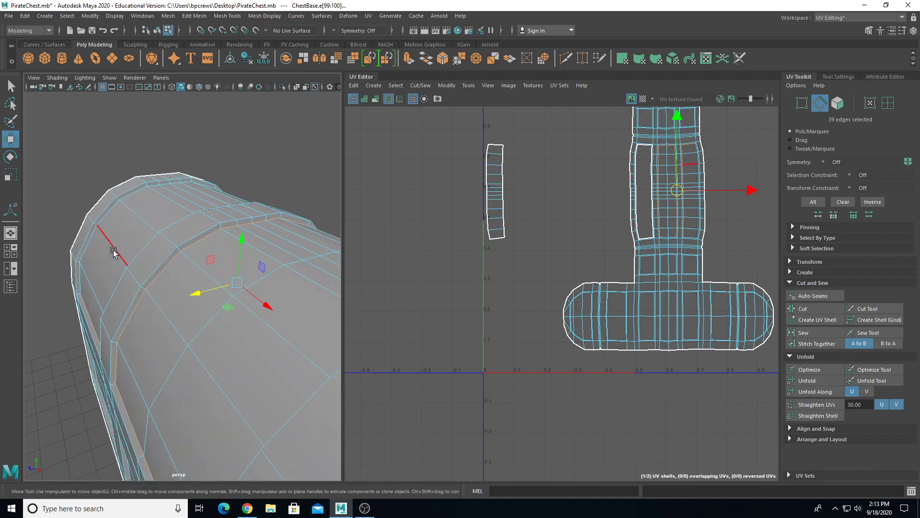
left_click(115, 209, "shift")
left_click_drag(158, 261, 64, 292, "alt")
double_click(119, 198, "shift")
middle_click_drag(64, 292, 153, 307, "alt")
right_click_drag(153, 307, 203, 339, "alt")
left_click_drag(203, 339, 165, 269, "alt")
scroll(146, 275, "down", 5)
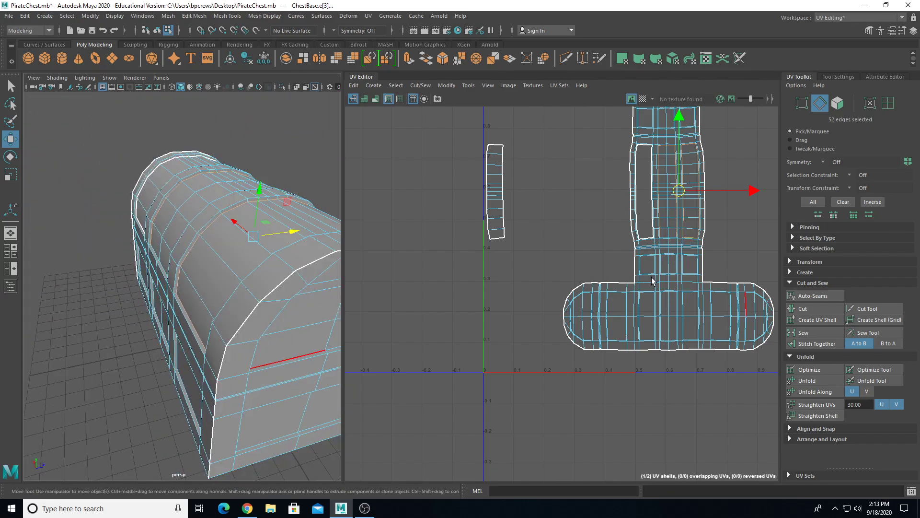
left_click(810, 308)
- Select the other end lid panel's UV shell and move it beside the first separated panel
right_click(535, 153)
right_click_drag(535, 153, 493, 137)
left_click(668, 163)
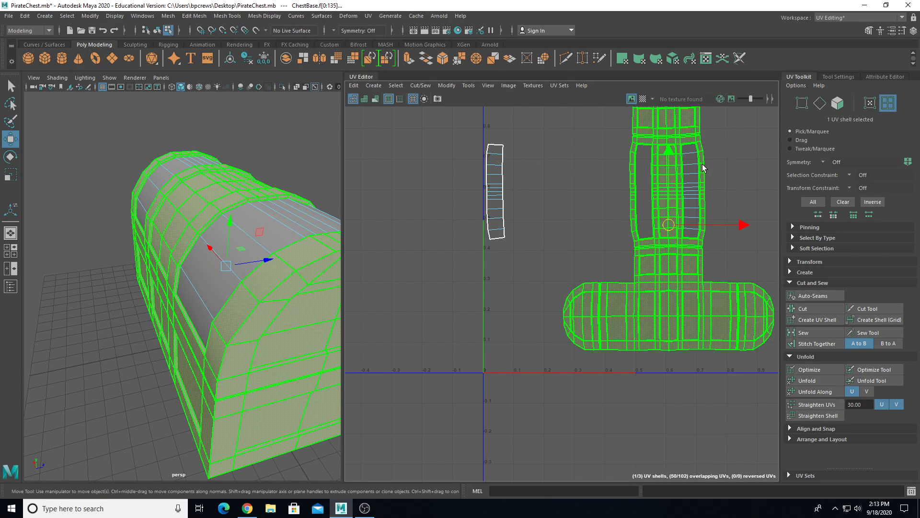
left_click(692, 176)
left_click_drag(753, 193, 632, 193)
- Cut the UVs along the two remaining lower edges of the middle lid panel
mouse_move(224, 222)
left_mouse_down("alt")
mouse_move(213, 213)
mouse_move(235, 231)
left_mouse_up("alt")
right_click_drag(132, 243, 132, 218)
scroll(133, 261, "up", 5)
double_click(128, 263)
left_click(815, 308)
- Select the middle lid panel's UV shell and move it between the two separated end lid panel shells
right_click(645, 202)
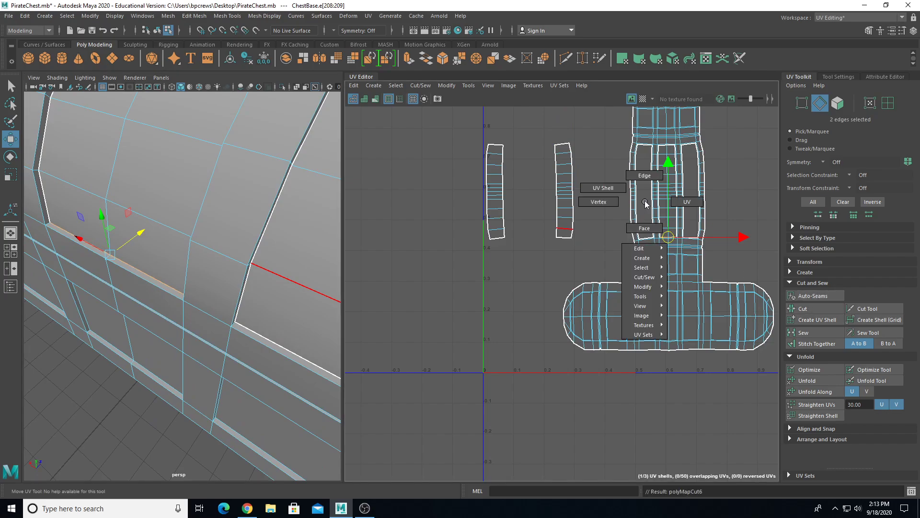
left_click(603, 188)
left_click(663, 181)
left_click_drag(708, 195, 578, 192)
scroll(279, 322, "down", 5)
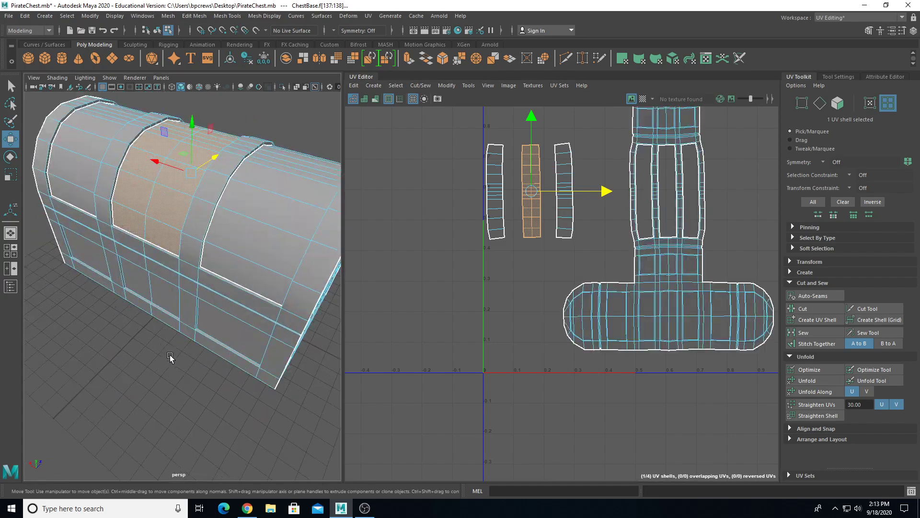
scroll(173, 358, "up", 3)
scroll(240, 326, "down", 6)
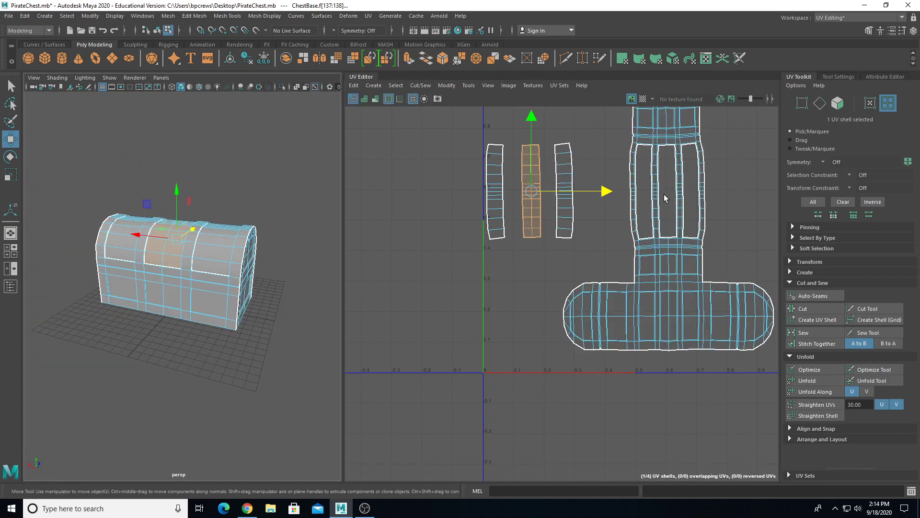
- Switch to edge selection and examine the outlines of the rectangular panels on the chest's side below the lid
scroll(188, 331, "up", 8)
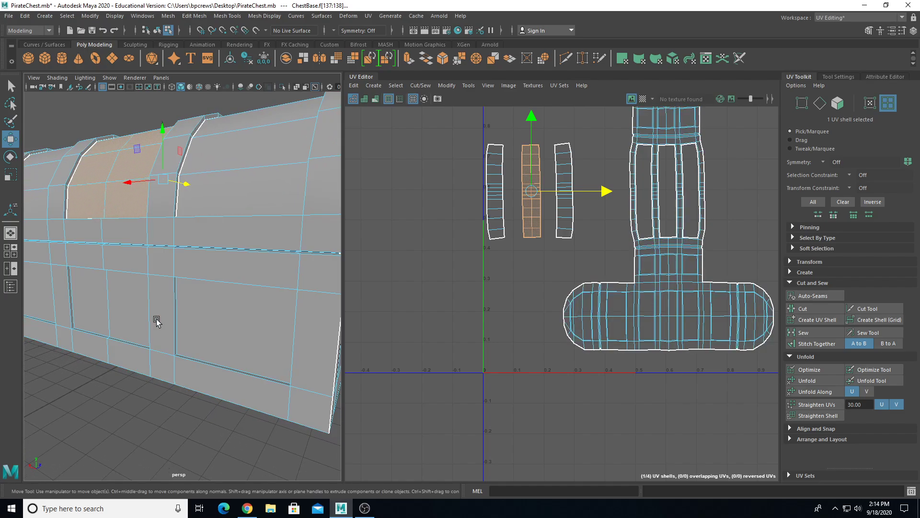
left_click_drag(167, 325, 170, 310, "alt")
right_click_drag(184, 274, 184, 219)
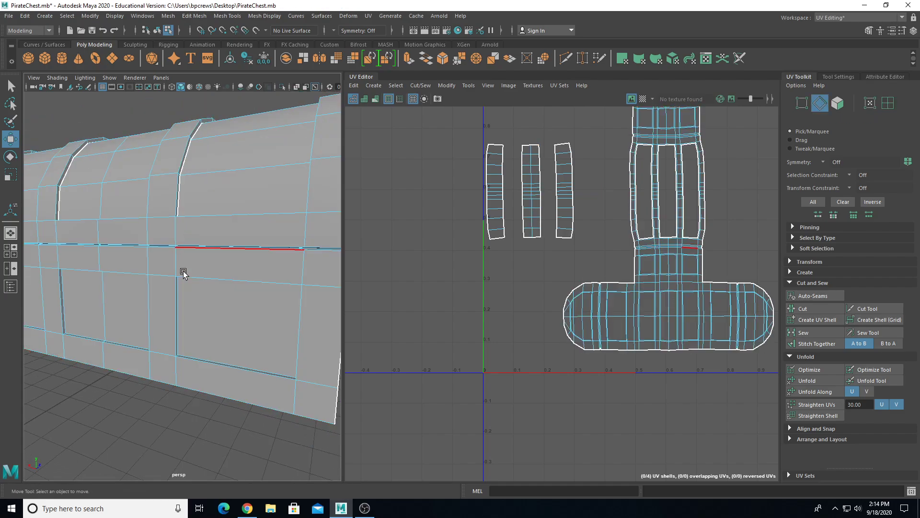
scroll(169, 354, "down", 3)
scroll(148, 339, "up", 6)
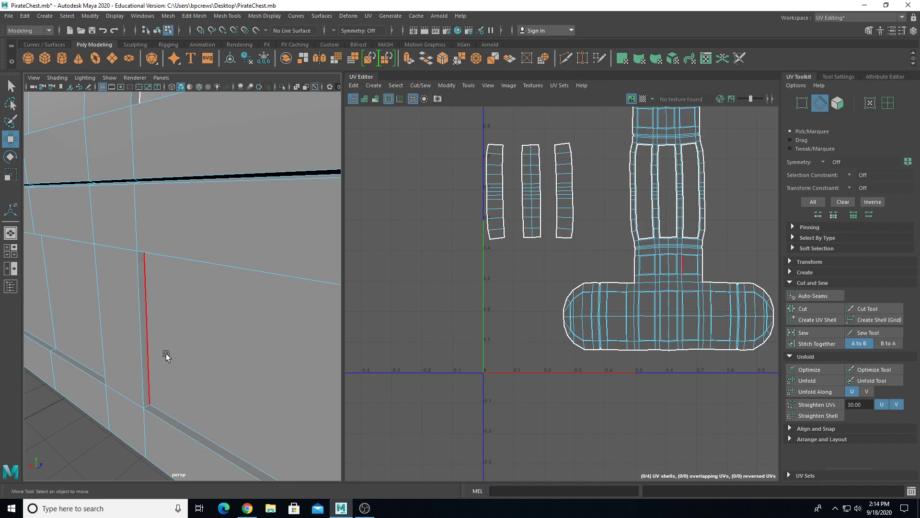
left_click_drag(167, 355, 156, 283, "alt")
scroll(234, 341, "down", 3)
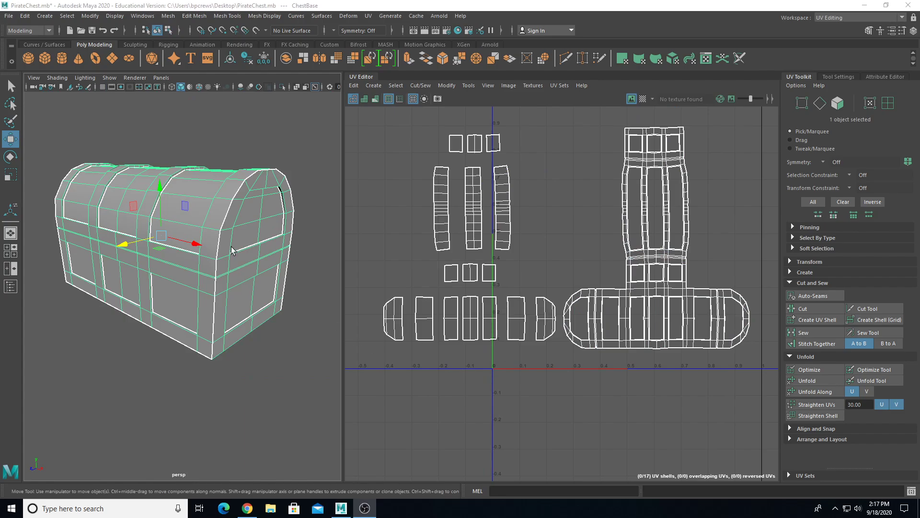
- Select all the separated panel UV shells and shift them slightly away from the frame shell
right_click_drag(462, 183, 421, 168)
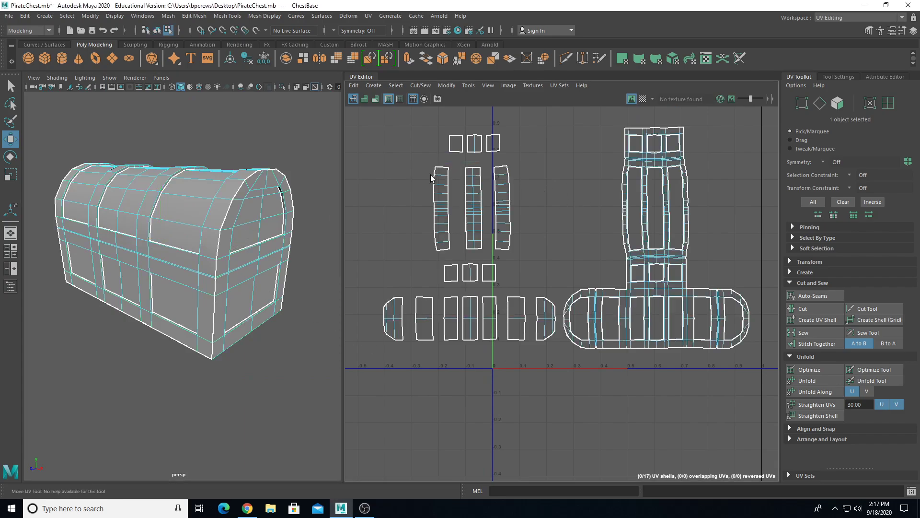
left_click_drag(360, 133, 438, 371)
left_click_drag(216, 331, 66, 326, "alt")
mouse_move(535, 244)
left_mouse_down()
mouse_move(726, 254)
mouse_move(591, 251)
mouse_move(535, 239)
left_mouse_up()
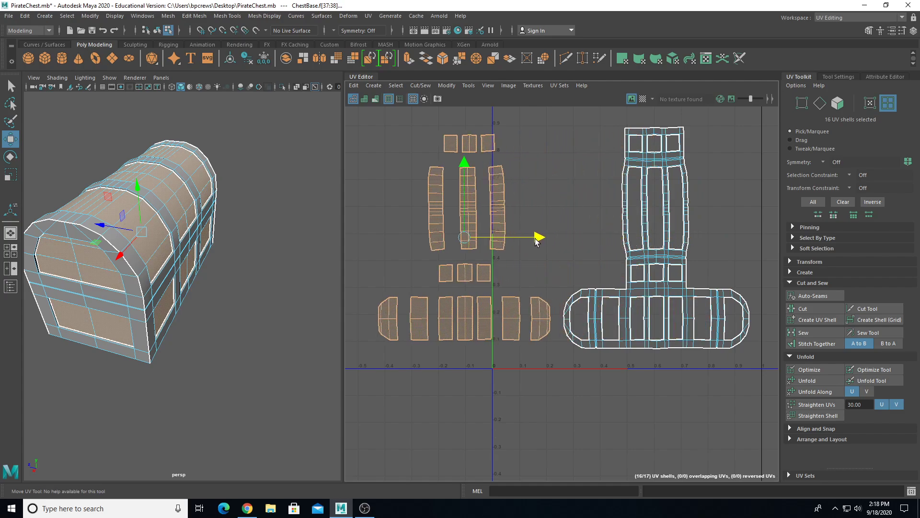
left_click_drag(185, 285, 350, 289, "alt")
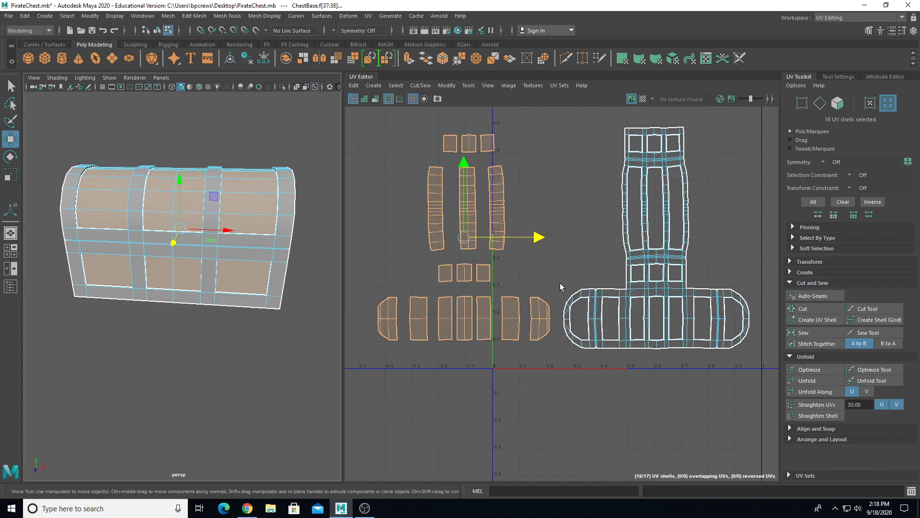
- Select the frame's UV shell and display the checker pattern on the chest
left_click(659, 255)
mouse_move(134, 301)
left_mouse_down("alt")
mouse_move(189, 282)
mouse_move(139, 249)
mouse_move(158, 230)
mouse_move(129, 300)
mouse_move(144, 287)
left_mouse_up("alt")
left_click(643, 102)
left_click_drag(269, 211, 273, 264, "alt")
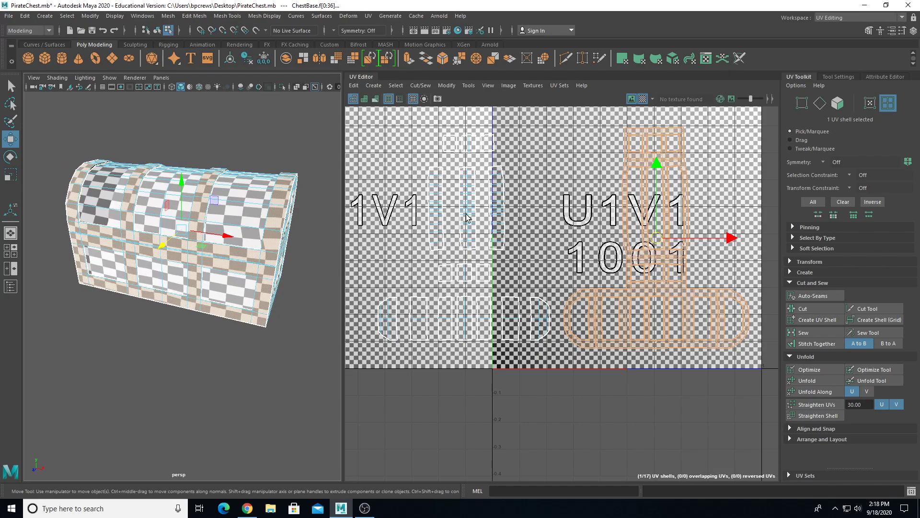
- Select the three curved lid panel UV shells and widen them horizontally until their checkers look square
left_click_drag(412, 183, 501, 218)
scroll(236, 224, "up", 4)
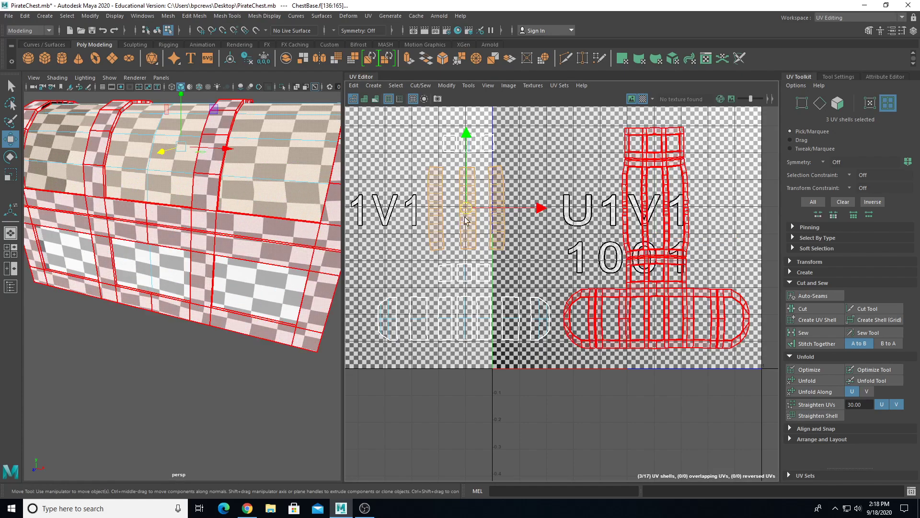
key("r")
left_click_drag(558, 219, 586, 219)
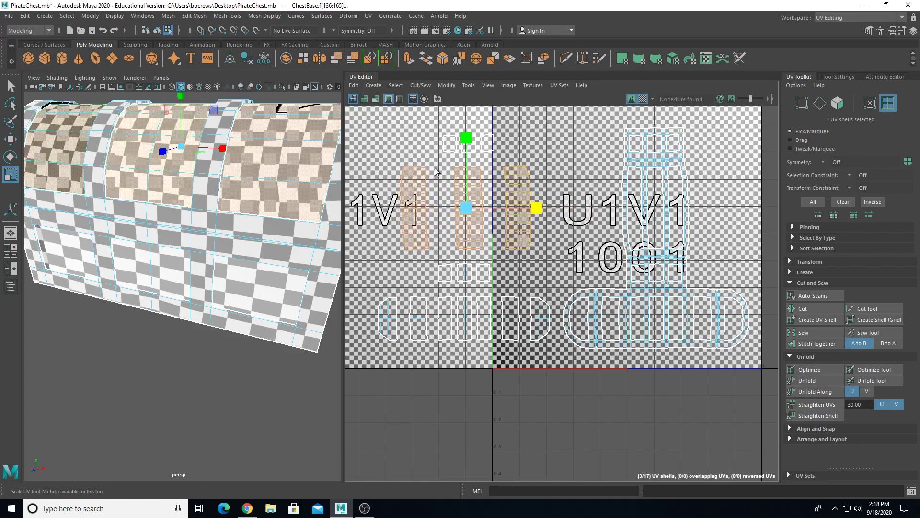
- Select the three small panel UV shells above the lid panel shells and widen them horizontally to even out their checkers
left_click_drag(505, 154, 507, 155)
scroll(287, 215, "down", 5)
left_click_drag(288, 215, 310, 197, "alt")
scroll(311, 198, "up", 5)
middle_click_drag(470, 174, 502, 177, "alt")
left_click_drag(572, 145, 611, 147)
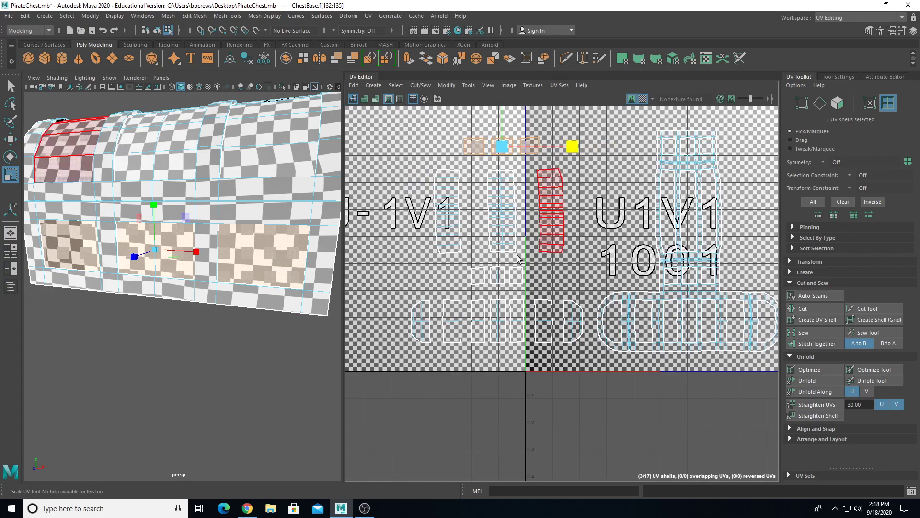
- Widen the three small panel UV shells below the lid panel shells horizontally to even out their checkers
left_click_drag(456, 265, 534, 281)
mouse_move(220, 220)
left_mouse_down("alt")
mouse_move(117, 226)
mouse_move(234, 219)
left_mouse_up("alt")
left_click_drag(569, 277, 607, 278)
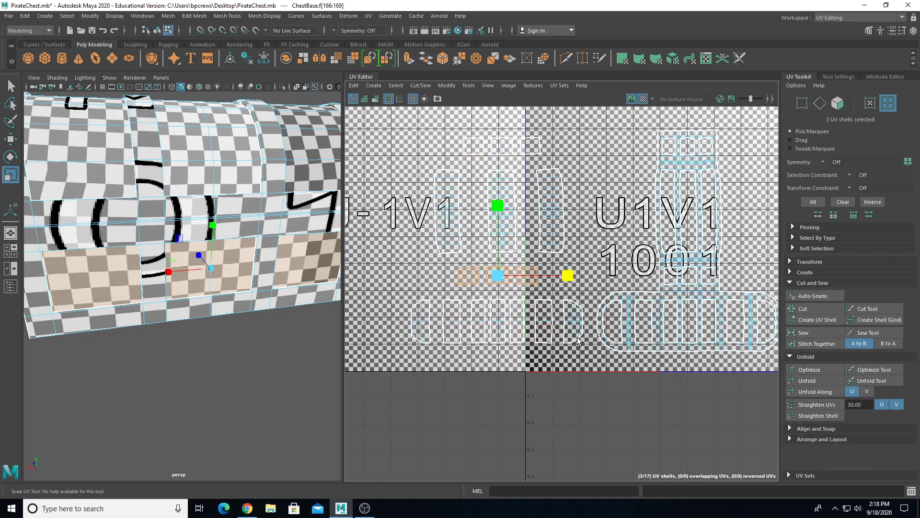
- Select the UV shells of the upper and lower panels on both ends of the chest
left_click_drag(578, 338, 579, 339)
scroll(266, 309, "down", 4)
left_click_drag(255, 291, 226, 264, "alt")
left_click(120, 203)
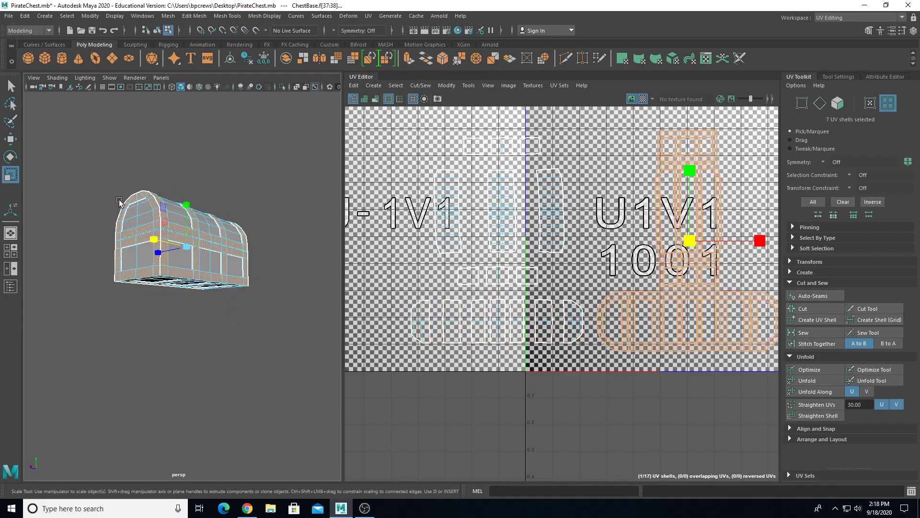
left_click(133, 218)
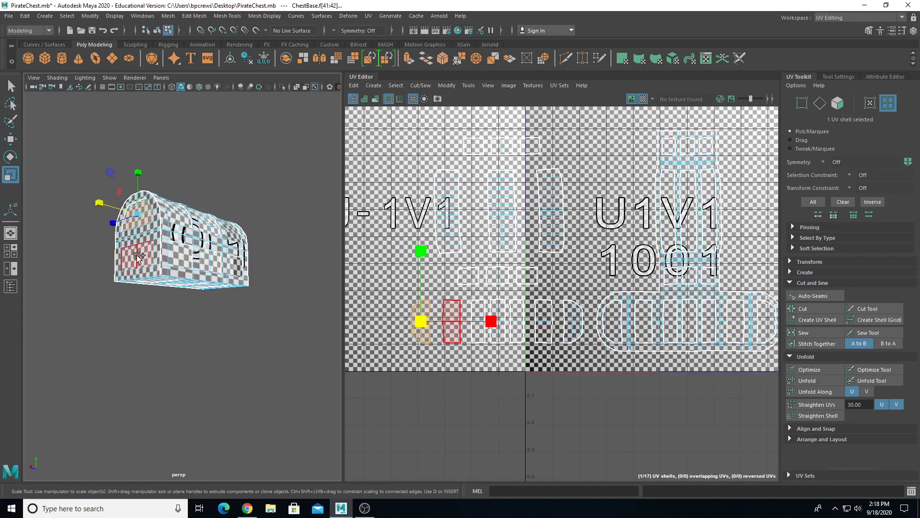
left_click(137, 256, "shift")
left_click_drag(218, 239, 63, 266, "alt")
left_click(216, 255, "shift")
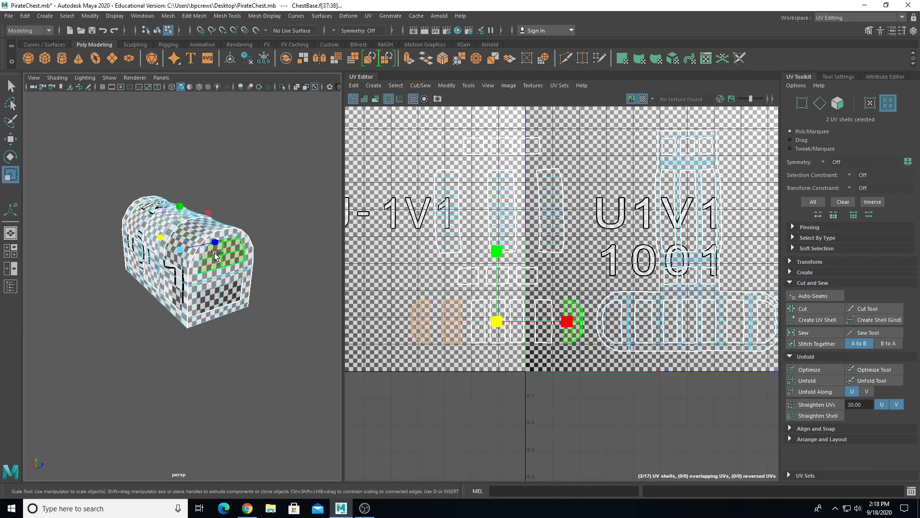
scroll(467, 341, "up", 3)
left_click_drag(296, 300, 213, 290, "alt")
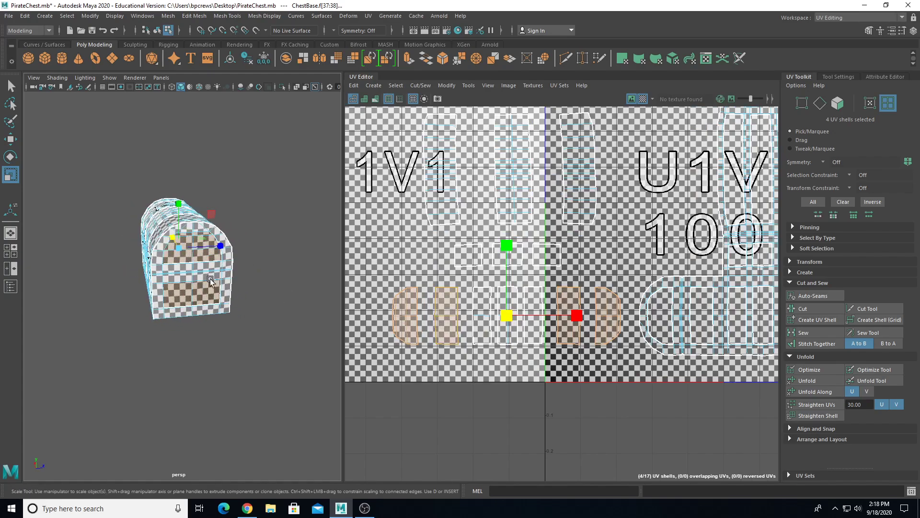
- Reduce the height of the four end panel UV shells and scale them up uniformly to match the frame's checkers
scroll(213, 289, "up", 7)
left_click_drag(506, 248, 504, 271)
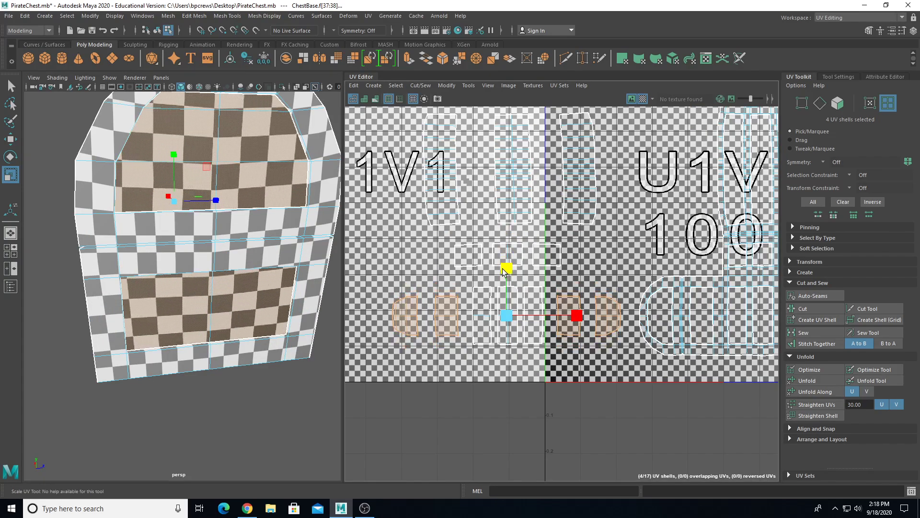
left_click_drag(508, 316, 531, 334)
- Widen the three bottom panel UV shells horizontally and adjust their uniform scale to match the frame's checker size
left_click_drag(115, 320, 192, 225, "alt")
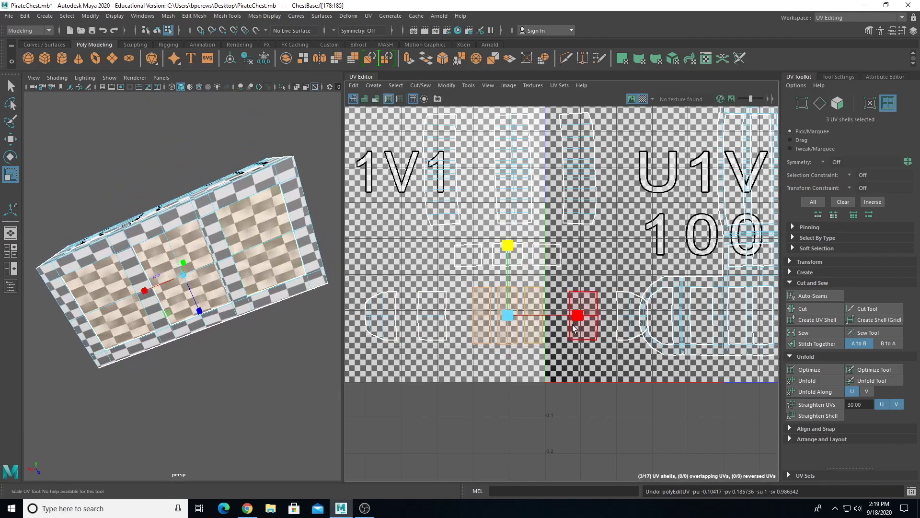
left_click_drag(579, 320, 619, 323)
left_click_drag(514, 316, 499, 321)
left_click_drag(583, 320, 579, 317)
mouse_move(508, 315)
left_mouse_down()
mouse_move(522, 317)
mouse_move(498, 323)
left_mouse_up()
key("w")
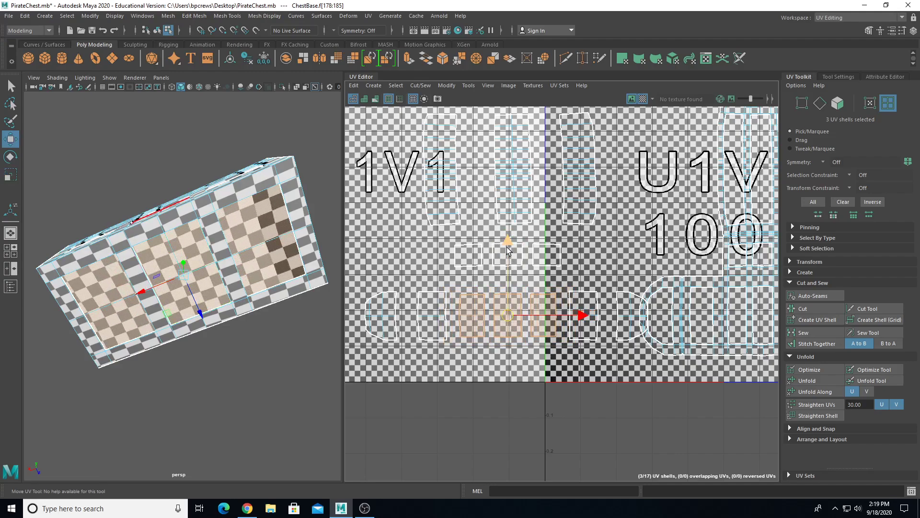
key("r")
left_click_drag(508, 315, 516, 315)
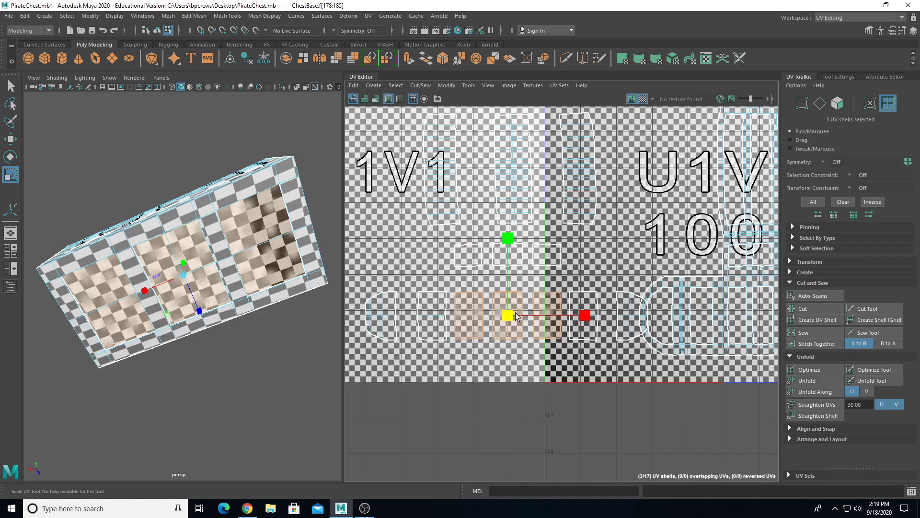
- Check the checker sizes along the chest's side and turn off the checker pattern
scroll(158, 302, "down", 5)
left_click_drag(180, 297, 192, 346, "alt")
scroll(194, 307, "up", 5)
middle_click_drag(193, 302, 158, 331, "alt")
left_click_drag(159, 331, 221, 352, "alt")
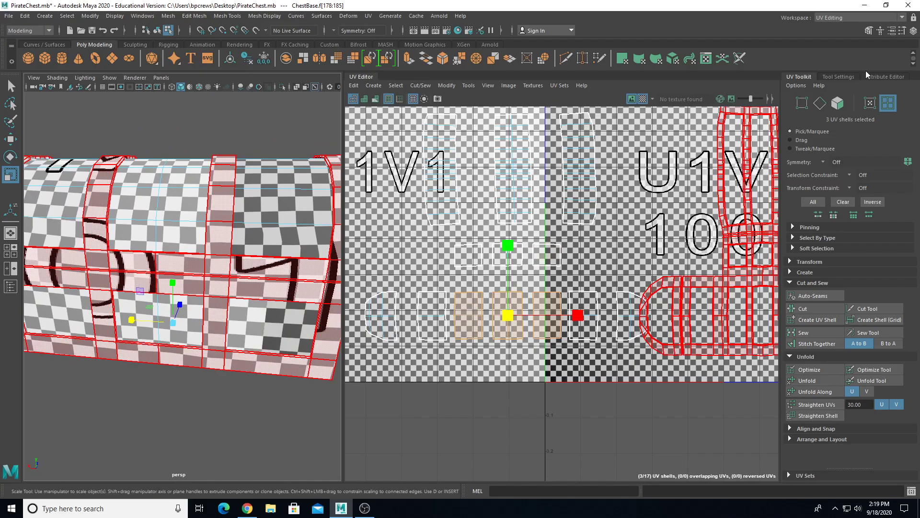
left_click(645, 99)
- Select the row of seven bottom and end panel UV shells and move it slightly away from the frame shell
scroll(612, 194, "down", 4)
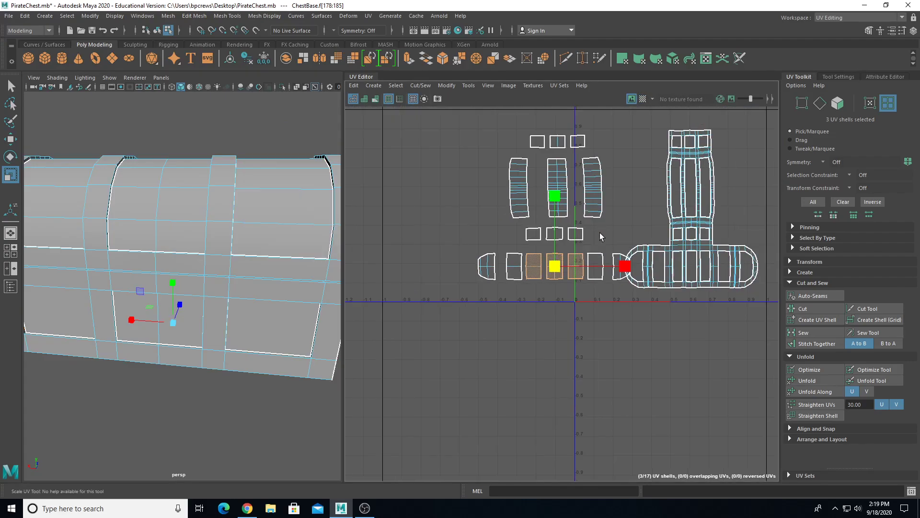
middle_click_drag(602, 235, 577, 244, "alt")
left_click_drag(584, 313, 586, 312)
key("w")
left_click_drag(598, 277, 590, 278)
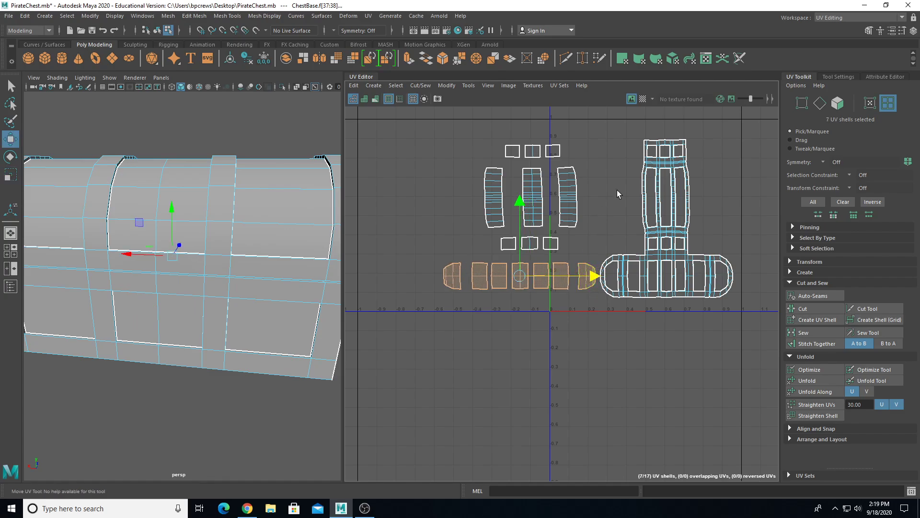
- Select all the chest's UV shells and move them down into the UV tile below the 0–1 space
left_click(679, 199)
left_click_drag(242, 263, 225, 295, "alt")
left_click_drag(427, 139, 749, 298)
left_click_drag(588, 152, 631, 345)
- Select the frame's UV shell and examine its bands and overall layout up close
scroll(632, 347, "up", 3)
middle_click_drag(637, 350, 567, 230, "alt")
scroll(596, 270, "up", 4)
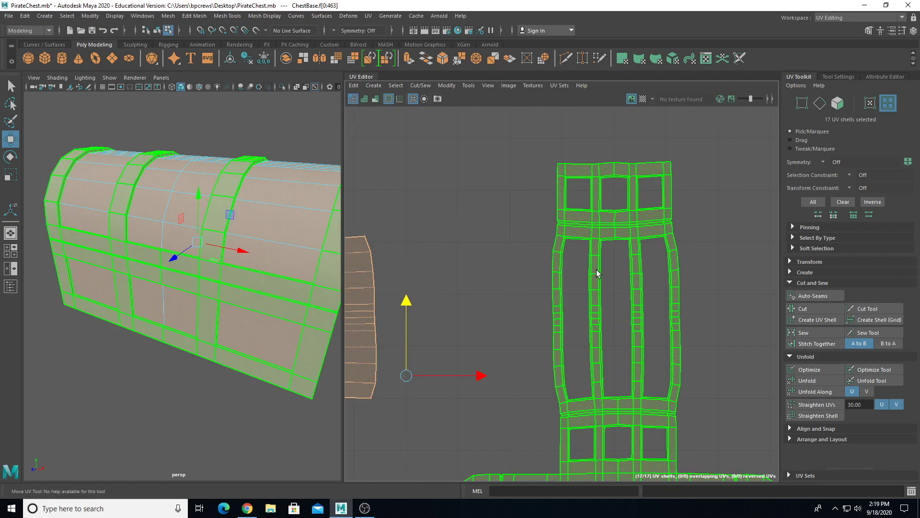
scroll(604, 282, "up", 4)
scroll(607, 288, "down", 4)
left_click(605, 229)
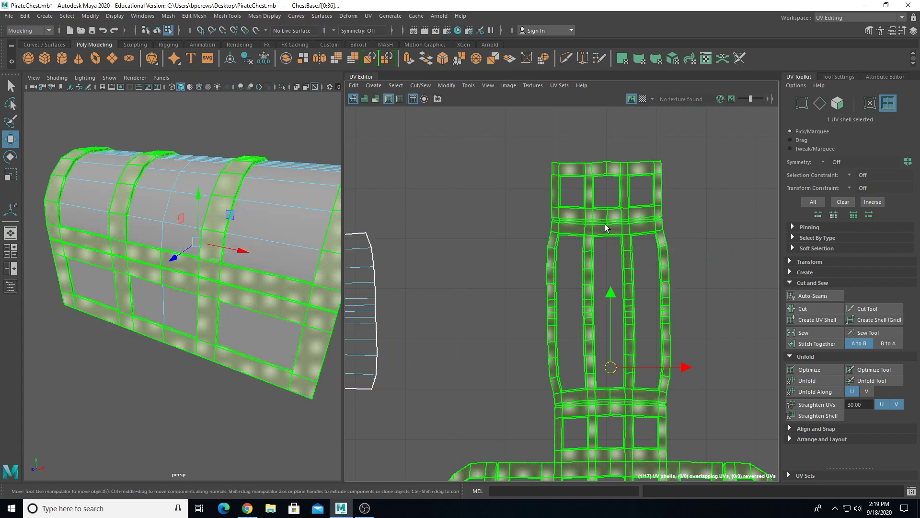
scroll(587, 285, "down", 1)
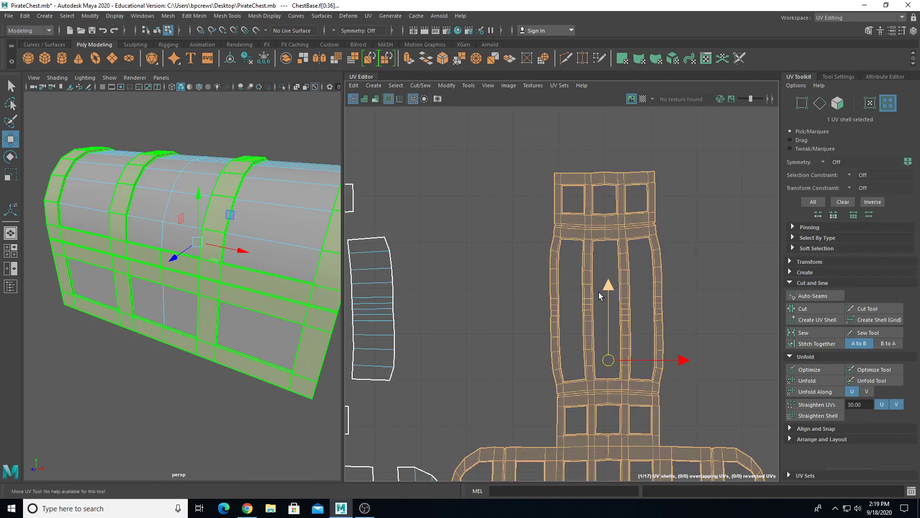
scroll(609, 372, "down", 4)
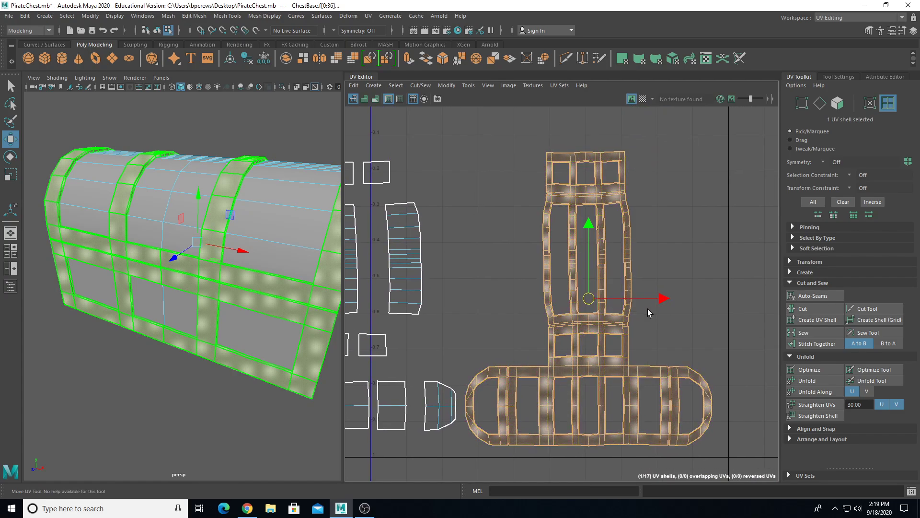
scroll(496, 349, "down", 3)
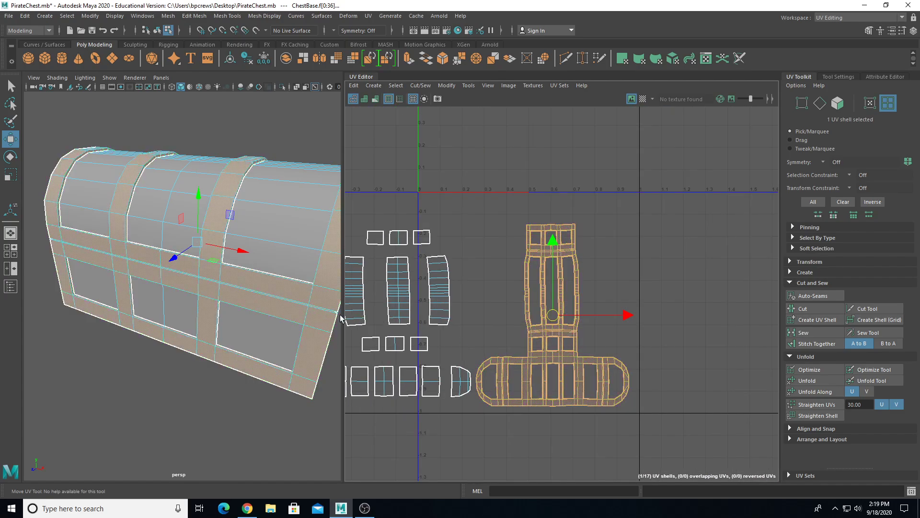
- Return to object selection, deselect the chest base and show the last hidden chest parts
right_click_drag(256, 173, 301, 158)
left_click(297, 148)
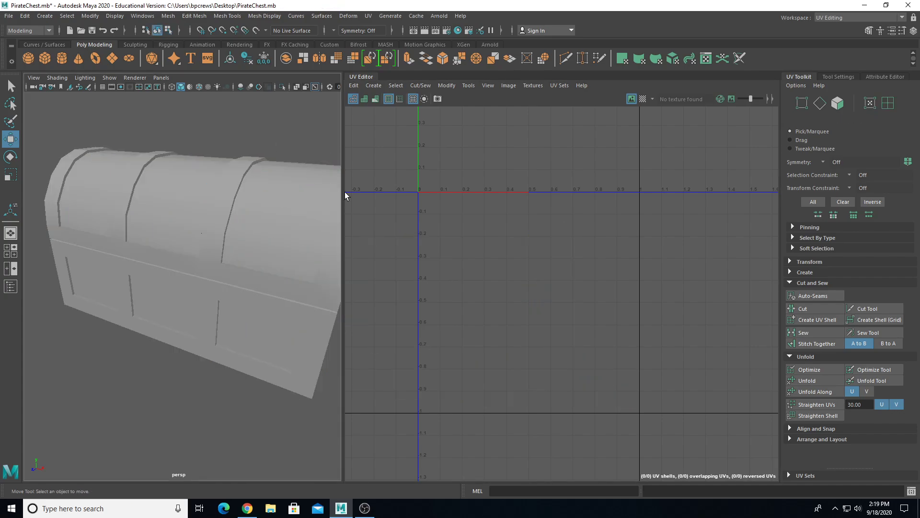
key("ctrl+shift+h")
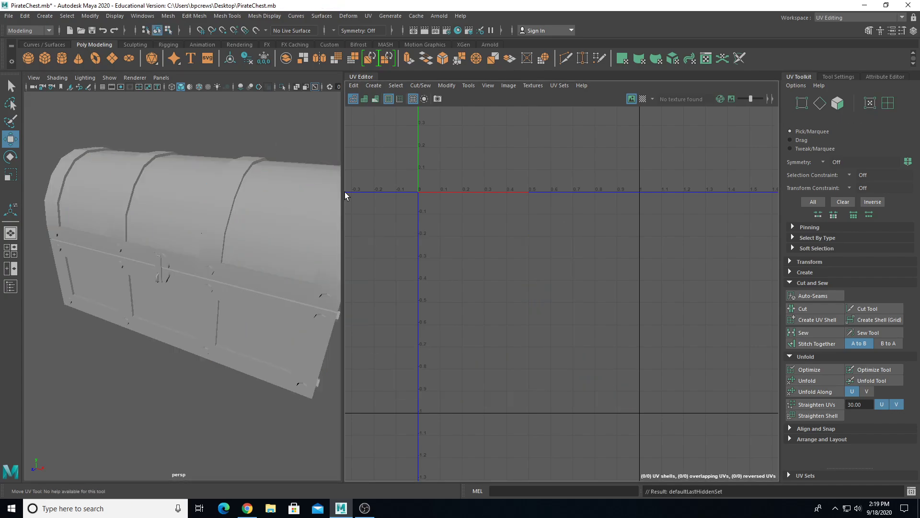
- Select the HandleFrame plate behind the ring handle on the chest's end and bring it into close view
left_click_drag(202, 306, 185, 274, "alt")
scroll(190, 271, "up", 5)
left_click(179, 255)
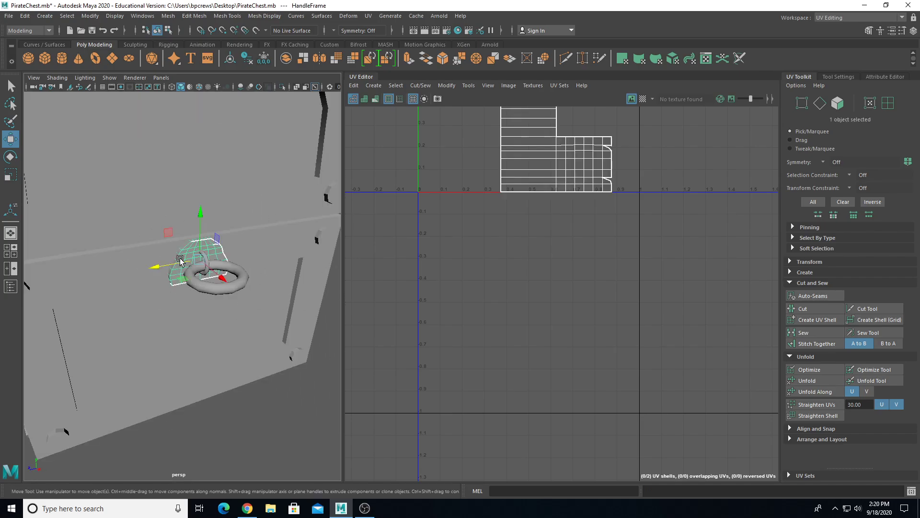
scroll(189, 287, "down", 5)
mouse_move(188, 302)
left_mouse_down("alt")
mouse_move(235, 305)
mouse_move(199, 306)
left_mouse_up("alt")
scroll(199, 306, "up", 8)
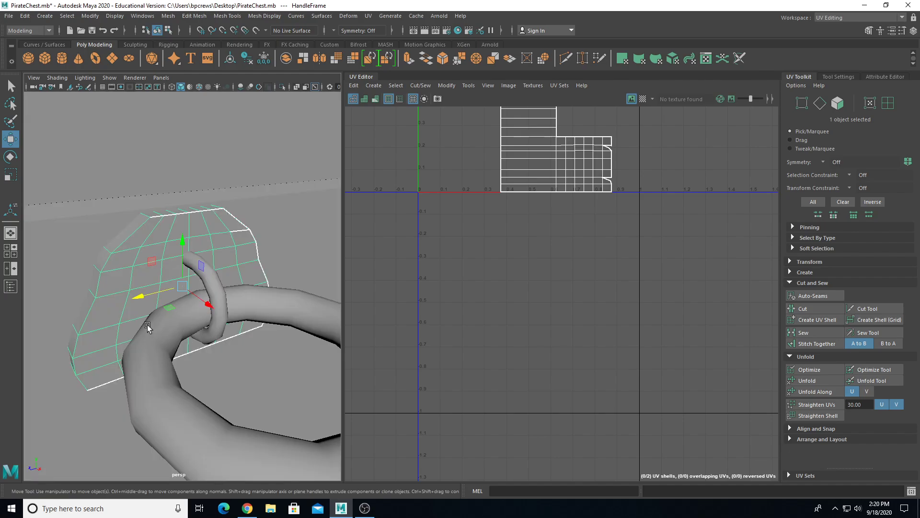
- Select the matching plate on the chest's front and compare it with the handle plate on the chest's end
scroll(150, 328, "down", 5)
left_click_drag(137, 304, 193, 318, "alt")
right_click_drag(194, 318, 285, 337, "alt")
left_click_drag(284, 338, 146, 259, "alt")
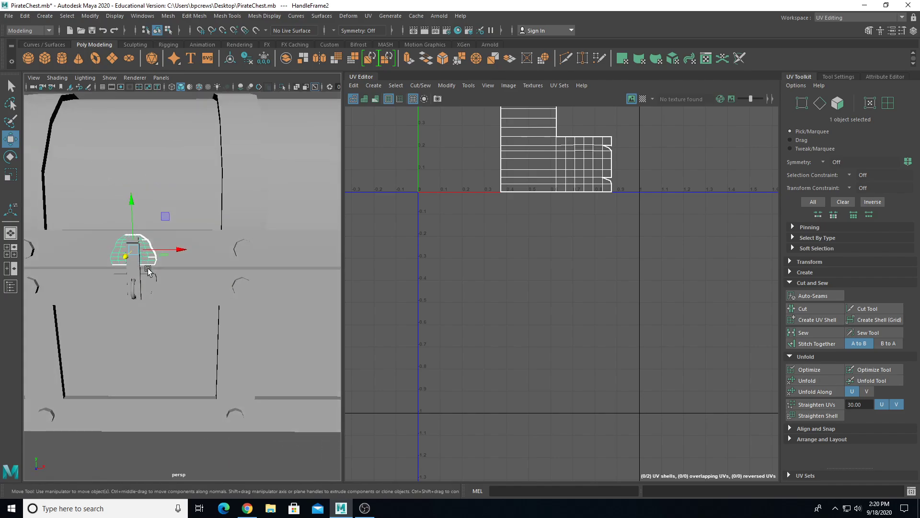
left_click(150, 248)
scroll(201, 290, "down", 5)
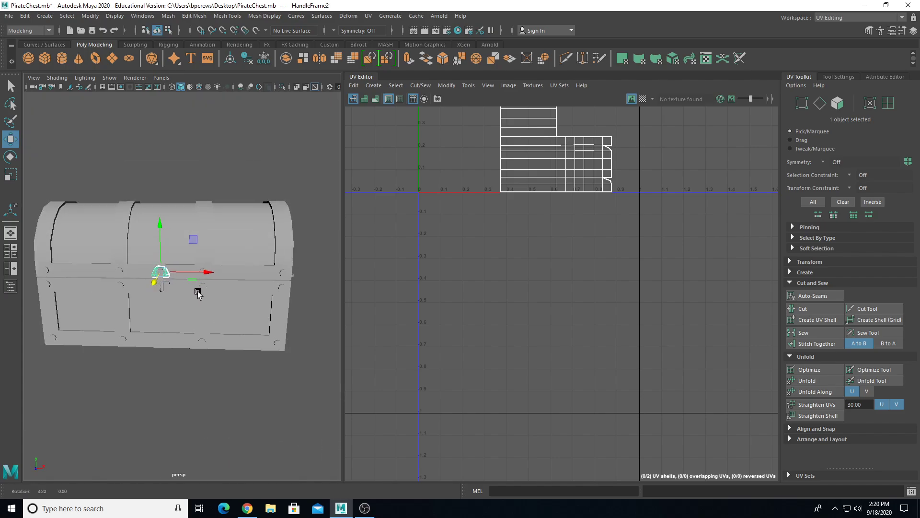
left_click_drag(201, 290, 144, 288, "alt")
right_click_drag(144, 288, 138, 309, "alt")
scroll(205, 311, "down", 4)
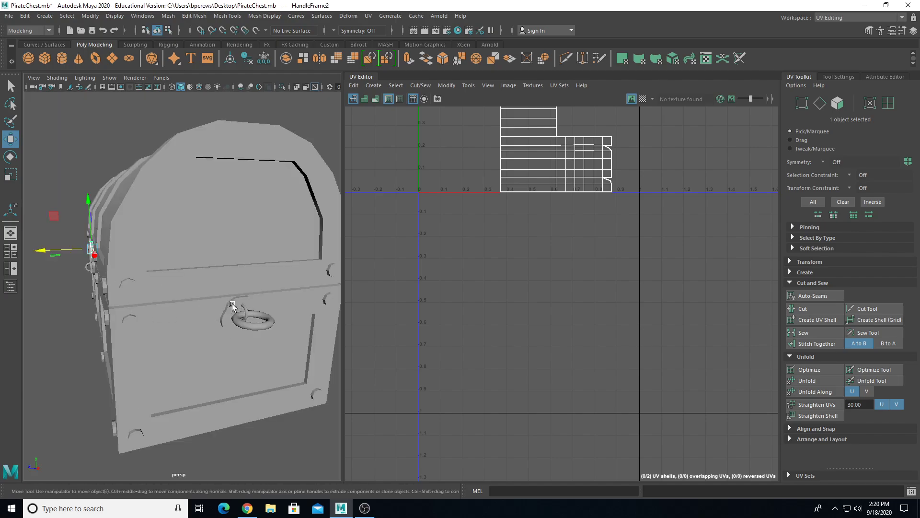
- Isolate the HandleFrame plate on the chest's end by hiding everything else, and frame it in view
middle_click_drag(450, 286, 450, 380, "alt")
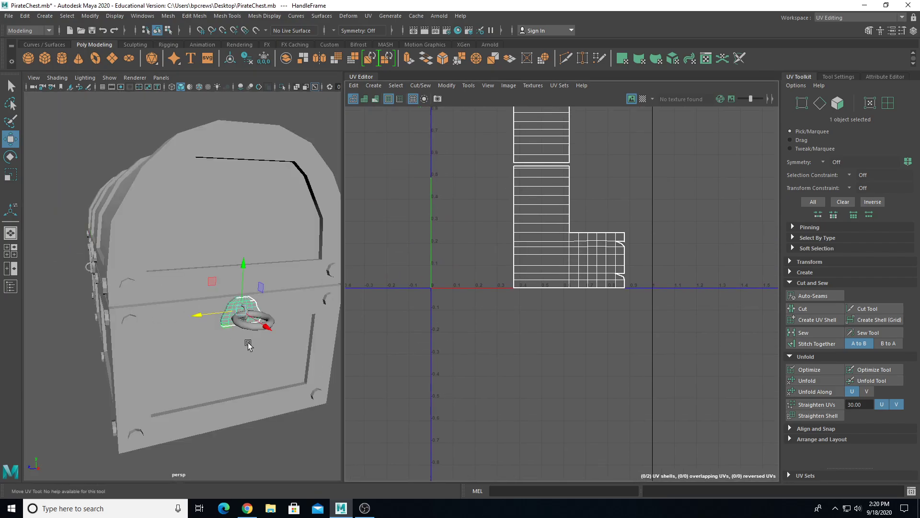
left_click_drag(250, 343, 191, 324, "alt")
key("alt+h")
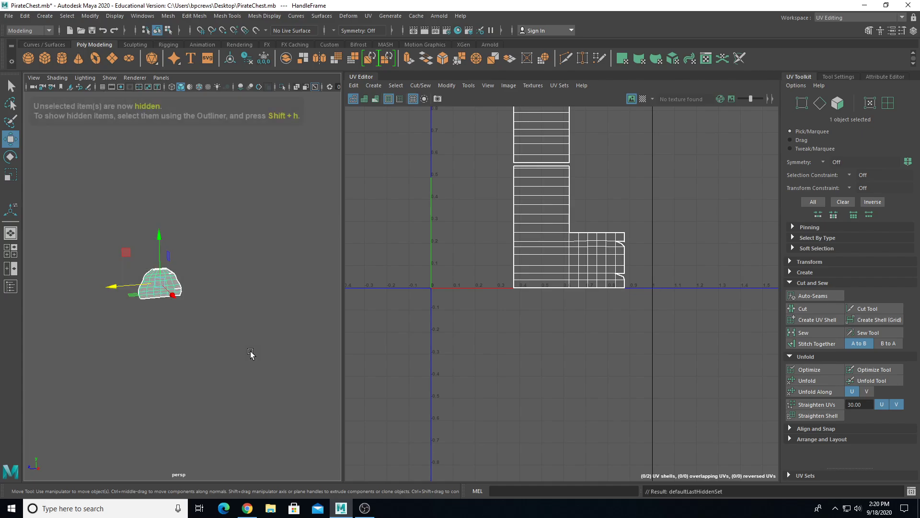
key("f")
left_click_drag(243, 355, 223, 353, "alt")
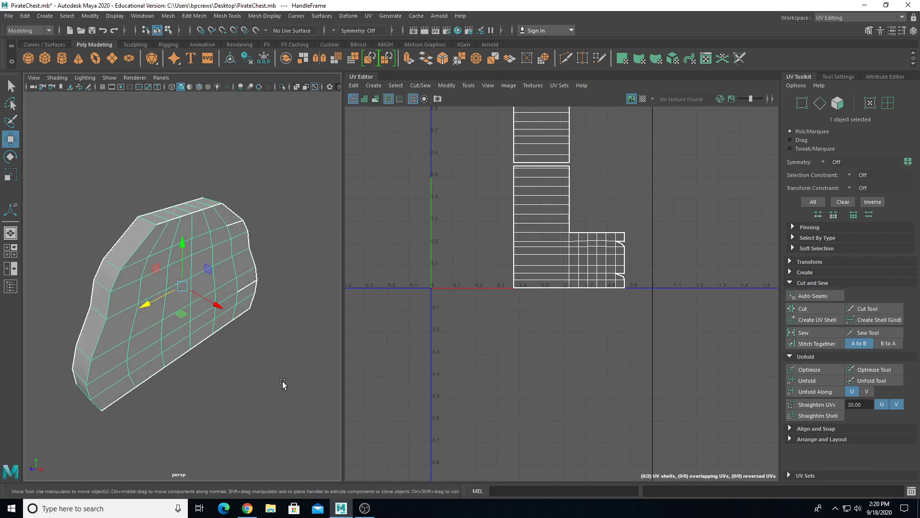
- Apply a planar UV projection to the isolated handle plate
left_click(368, 16)
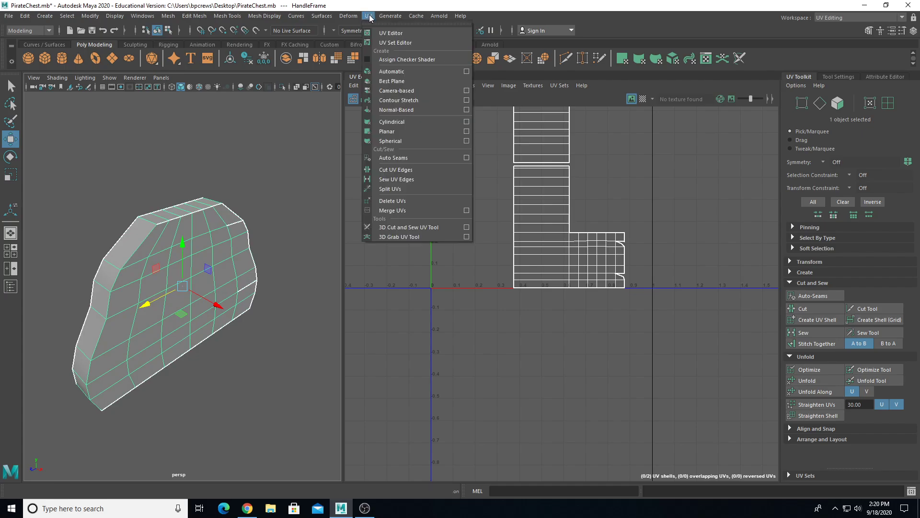
left_click(398, 133)
mouse_move(181, 293)
left_mouse_down("alt")
mouse_move(125, 297)
mouse_move(186, 282)
left_mouse_up("alt")
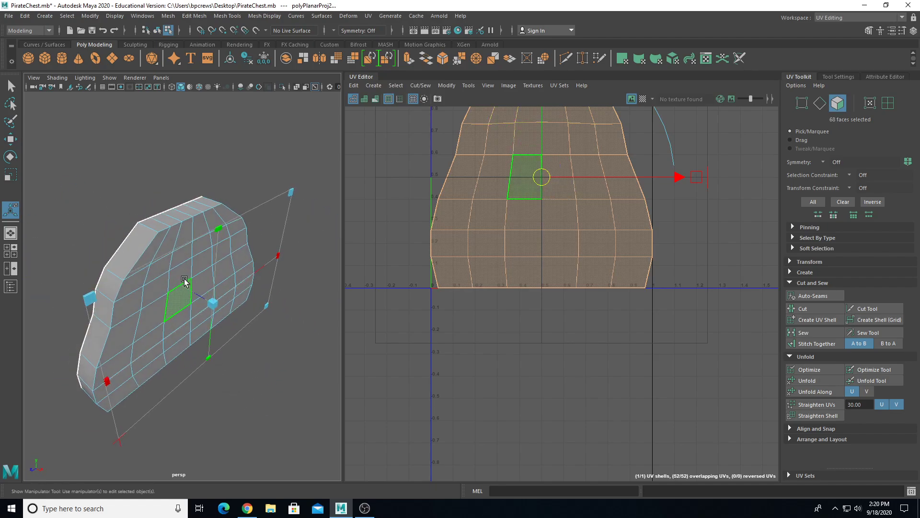
- Cut the UVs along the four corner edges that run across the plate's thickness
right_click_drag(166, 246, 154, 223)
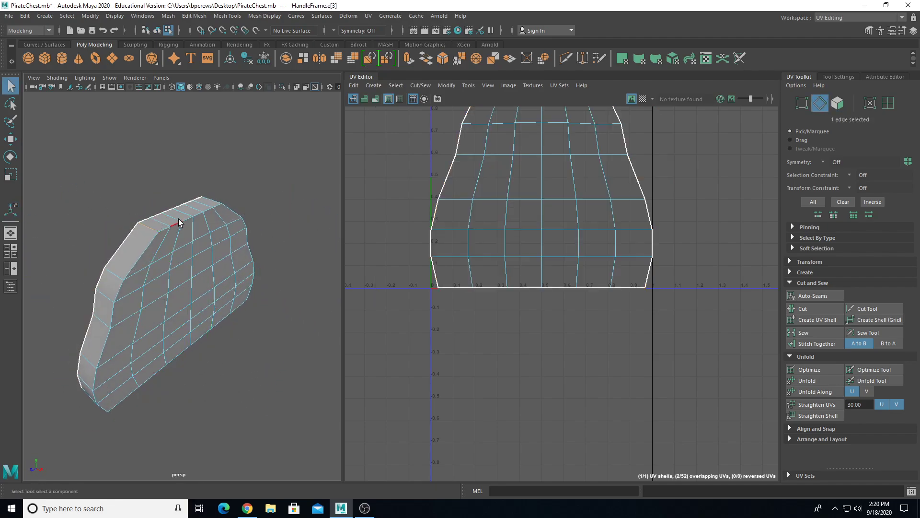
left_click_drag(178, 224, 171, 228, "alt")
left_click(225, 219, "shift")
left_click_drag(133, 282, 165, 261, "alt")
left_click_drag(99, 378, 83, 338, "alt")
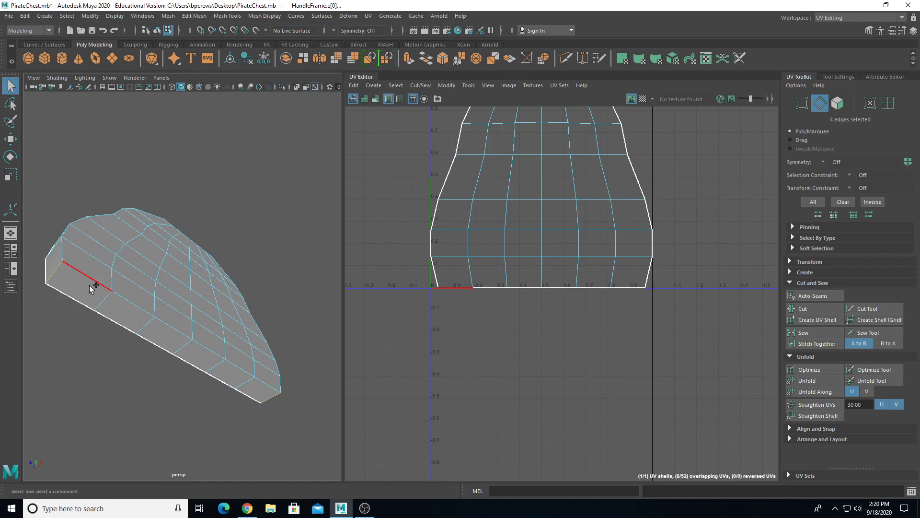
left_click(814, 309)
left_click_drag(211, 269, 96, 296, "alt")
left_click_drag(248, 238, 157, 273, "alt")
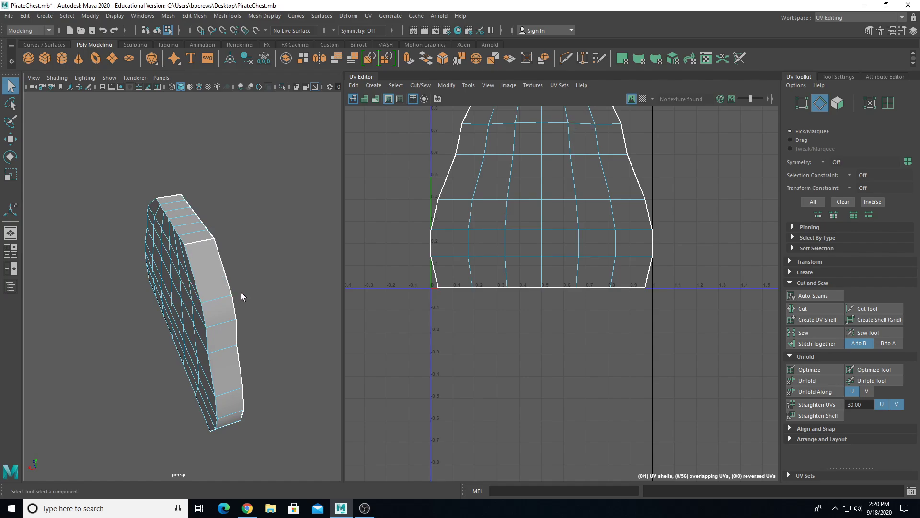
left_click_drag(154, 349, 105, 325, "alt")
- Return to object selection and unfold the plate's UVs into one flat shell with four flaps
right_click_drag(209, 261, 206, 230)
left_click(813, 380)
scroll(557, 298, "down", 4)
scroll(557, 301, "up", 4)
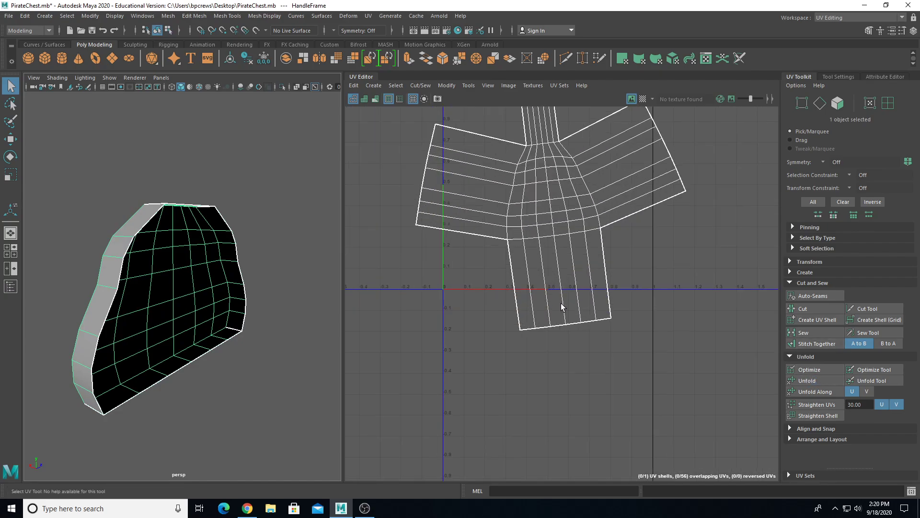
middle_click_drag(544, 223, 544, 258, "alt")
- Select the plate's UV shell and rotate it until its lower flap points straight down
right_click_drag(543, 217, 504, 204)
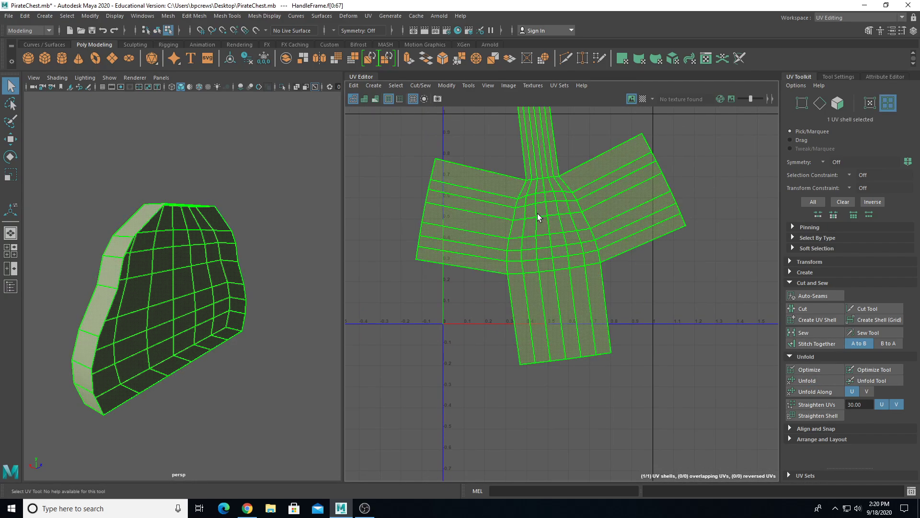
key("e")
left_click(597, 174)
left_click_drag(610, 178, 608, 176)
- Show the checker map on the plate and inspect the squares on its front face and sides
left_click(644, 99)
left_click_drag(137, 295, 222, 316, "alt")
scroll(224, 322, "up", 8)
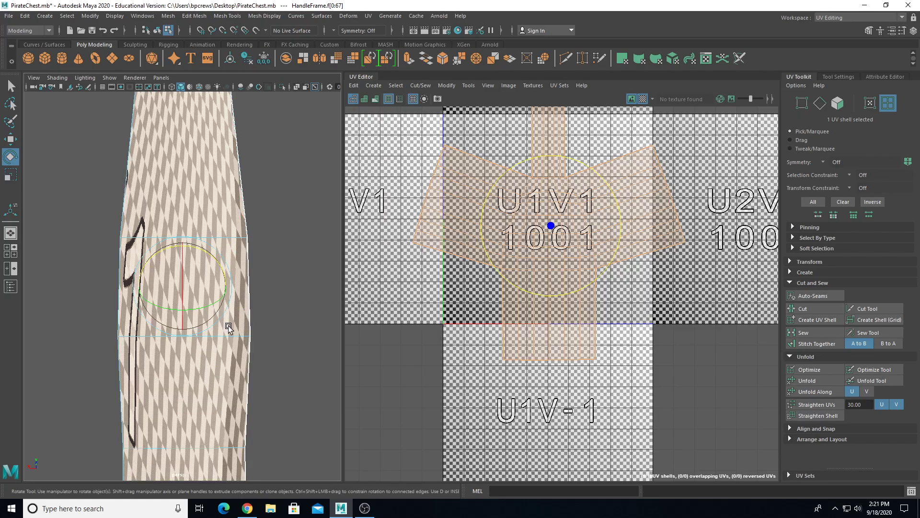
left_click_drag(180, 218, 260, 208, "alt")
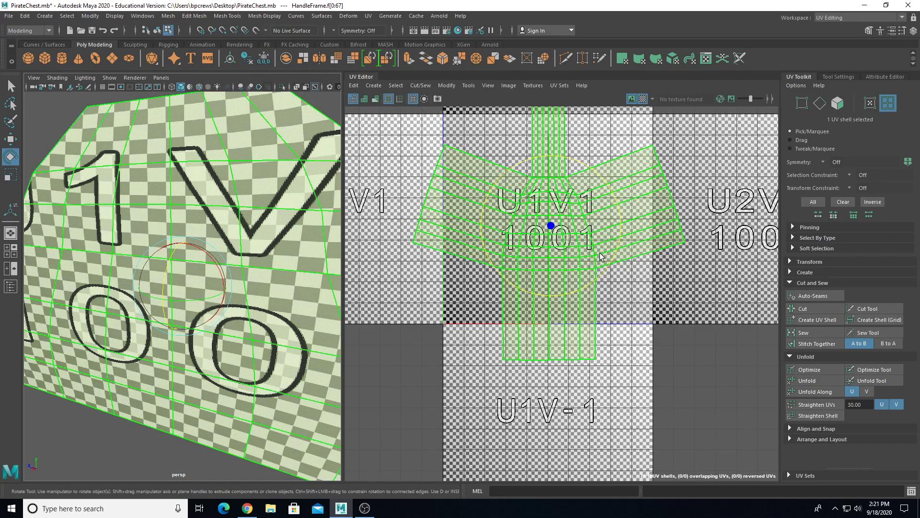
- Undo the last rotation tweak and widen the UV shell horizontally to even out the checker squares
key("ctrl+z")
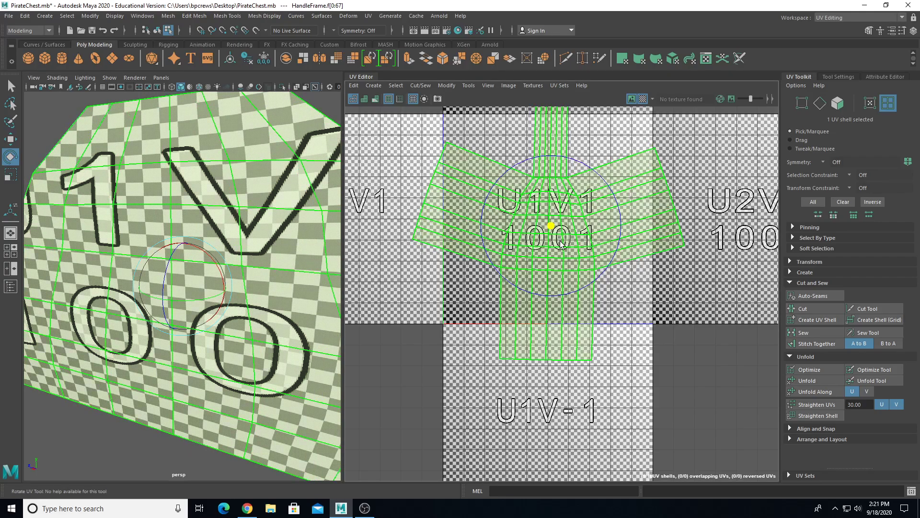
key("r")
left_click_drag(625, 226, 662, 234)
left_click_drag(235, 313, 112, 338, "alt")
- Hide the checker map and move the right flap's outer UVs inward, close to the shell's central face
right_click(648, 171)
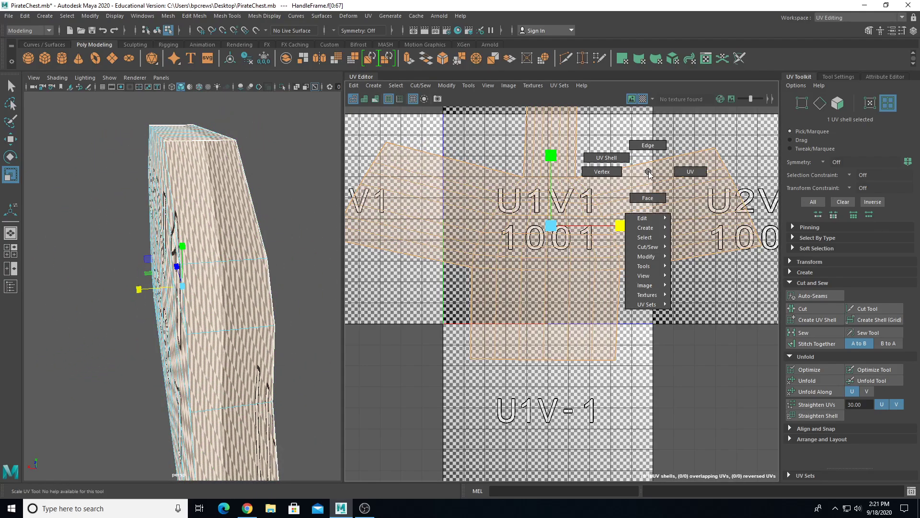
right_click_drag(627, 165, 677, 177)
left_click(643, 99)
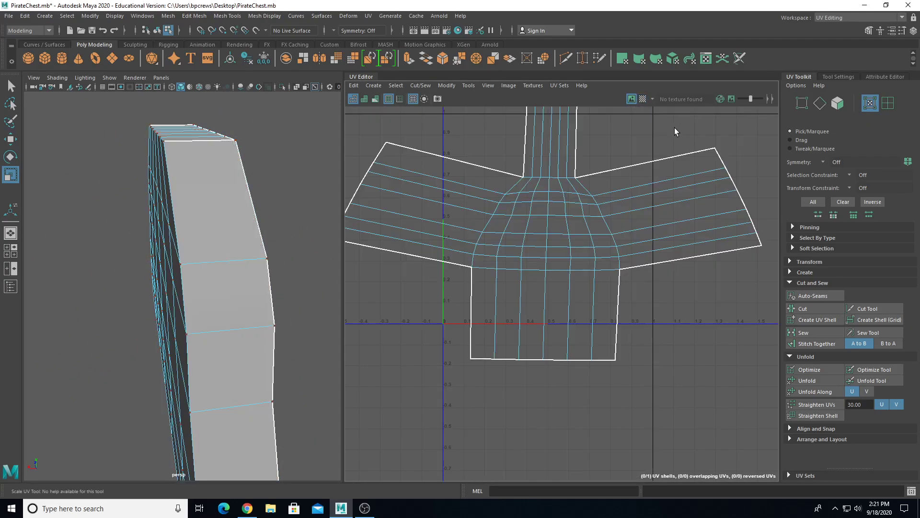
left_click_drag(747, 247, 746, 247)
key("w")
middle_click_drag(709, 209, 693, 206, "alt")
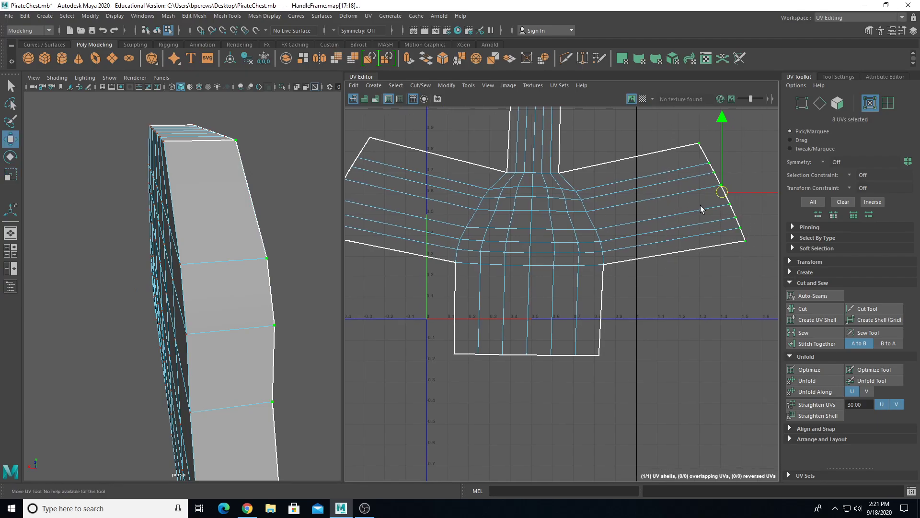
left_click_drag(722, 193, 597, 213)
- Move the lower flap's outer UVs up to shorten it to a narrow strip beneath the central face
left_click_drag(396, 340, 693, 440)
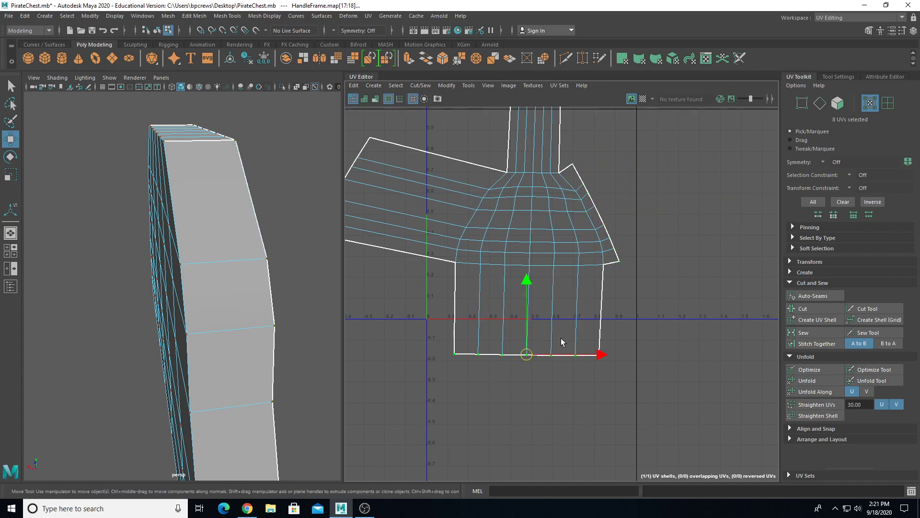
left_click_drag(527, 290, 526, 233)
left_click_drag(527, 273, 529, 272)
middle_click_drag(519, 241, 504, 306, "alt")
- Shorten the upper and left flaps by moving their outer UVs in close to the shell's central face
left_click_drag(450, 127, 591, 186)
left_click_drag(525, 133, 521, 233)
middle_click_drag(410, 215, 526, 171, "alt")
left_click_drag(357, 126, 513, 340)
left_click_drag(441, 206, 559, 234)
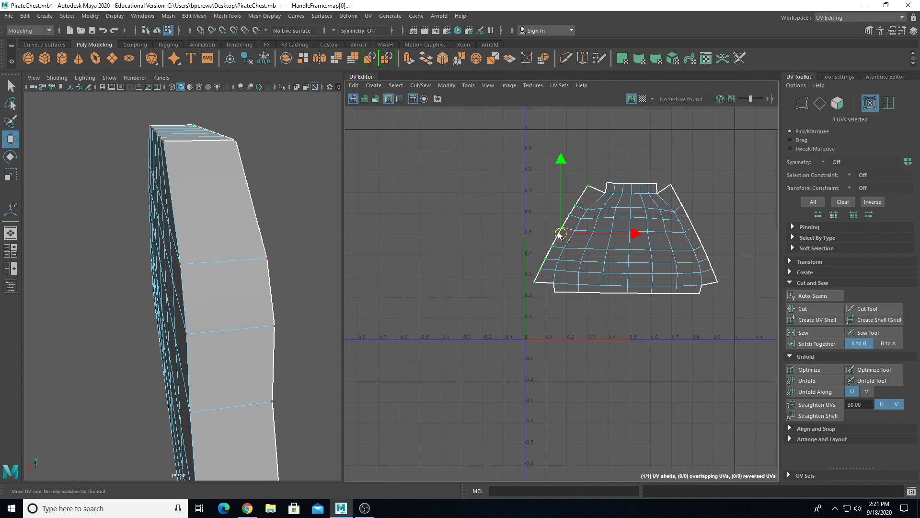
- Turn the checker map back on and inspect the squares across the plate's front face
left_click(643, 99)
left_click_drag(231, 286, 335, 218, "alt")
scroll(513, 286, "up", 1)
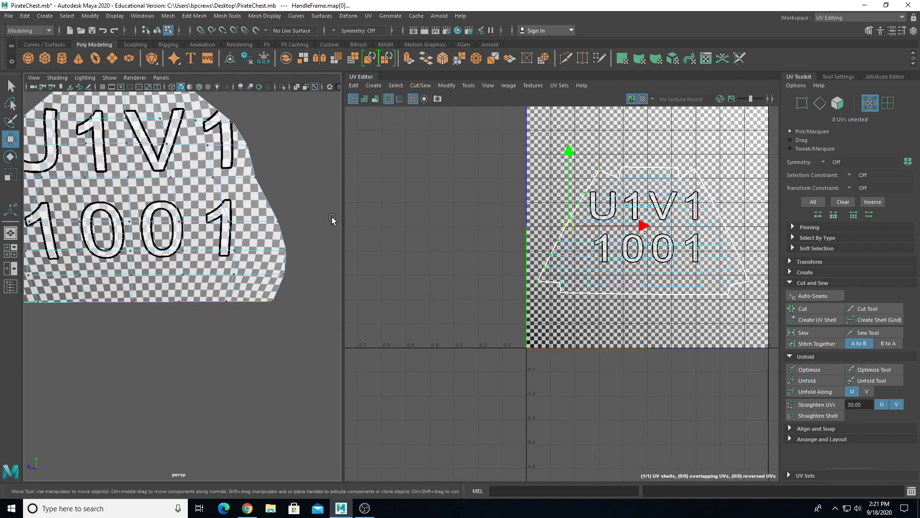
- Select the plate's whole UV shell and scale it down uniformly to about 0.17 units wide
right_click_drag(601, 197, 561, 182)
left_click(579, 221)
scroll(572, 225, "down", 5)
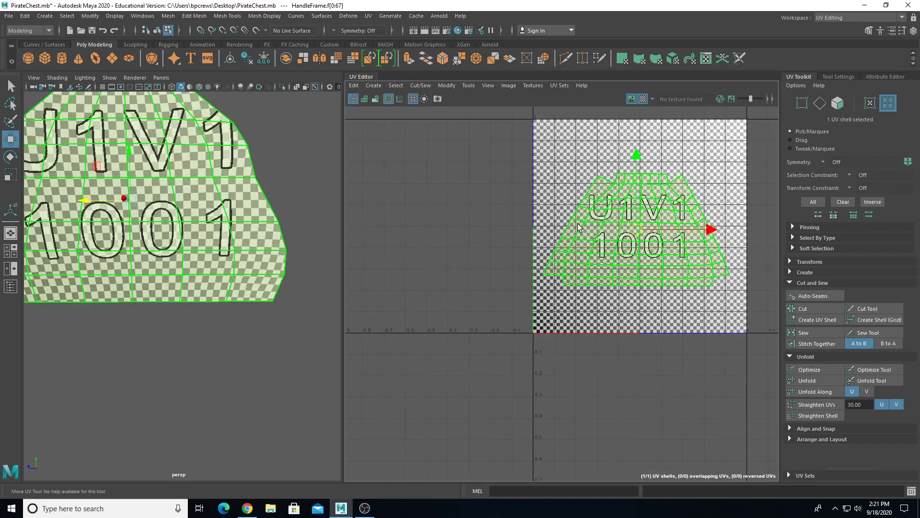
key("r")
left_click_drag(613, 229, 566, 254)
scroll(565, 254, "up", 5)
left_click_drag(636, 206, 534, 264)
- Move the reduced shell into the lower-left area of the neighbouring U2V1 tile
key("w")
scroll(534, 264, "down", 1)
middle_click_drag(533, 264, 430, 263, "alt")
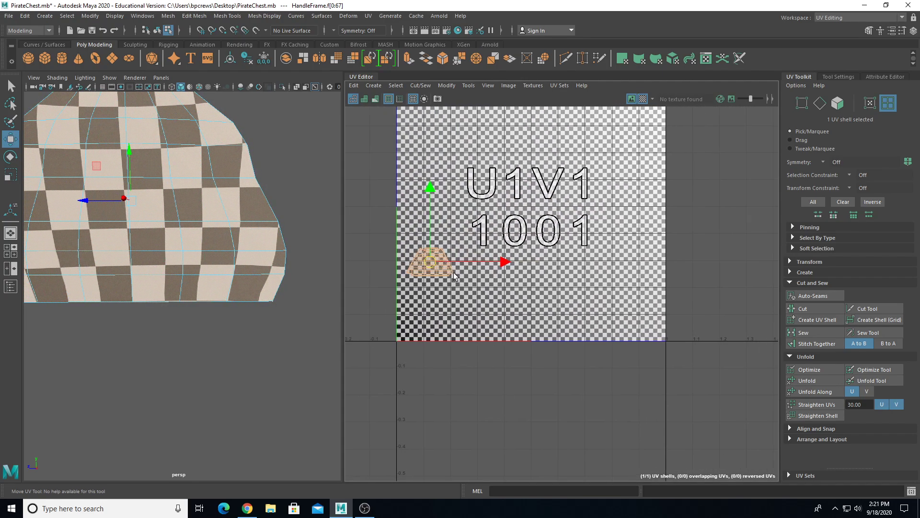
left_click_drag(430, 263, 712, 306)
- Return to object selection and show the last hidden chest parts
scroll(254, 319, "down", 7)
right_click_drag(216, 240, 242, 212)
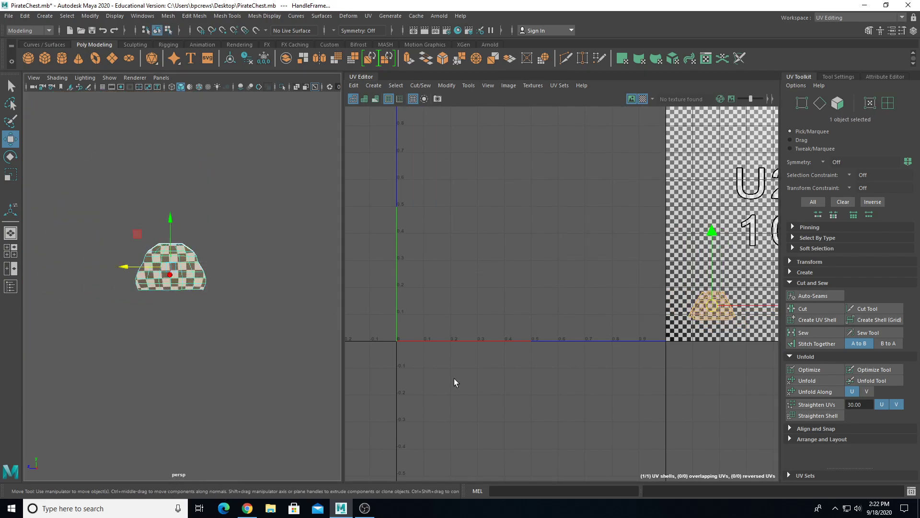
key("ctrl+shift+h")
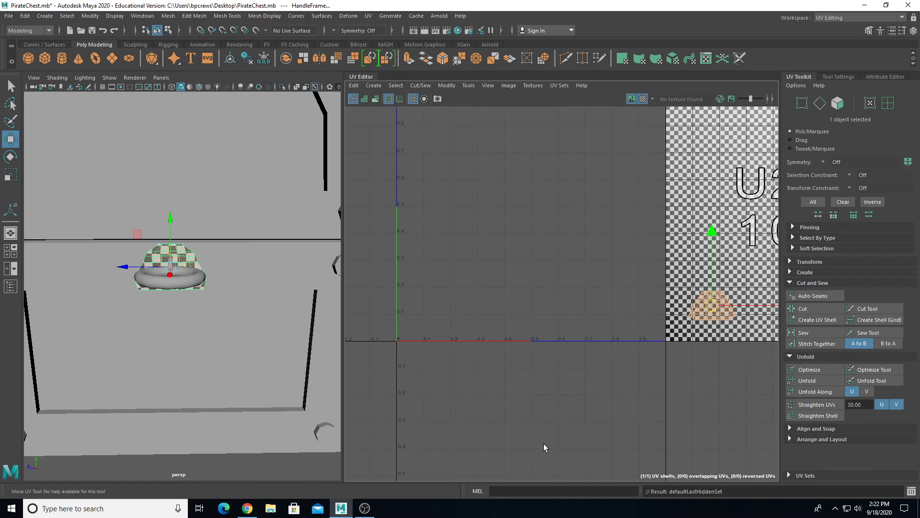
- Add the plates on the chest's front and opposite end to the selection
scroll(197, 304, "down", 5)
left_click_drag(188, 293, 222, 320, "alt")
left_click(104, 275)
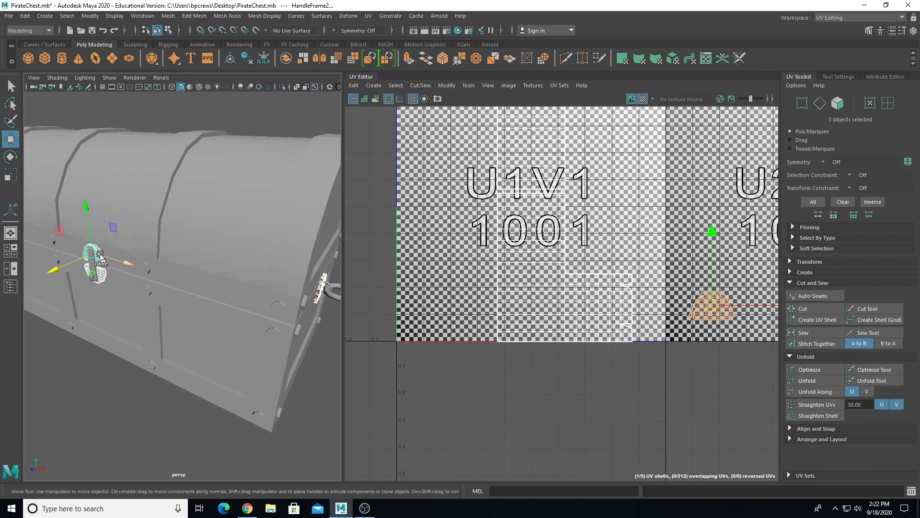
scroll(115, 280, "down", 3)
scroll(170, 298, "up", 3)
left_click_drag(171, 298, 281, 256, "alt")
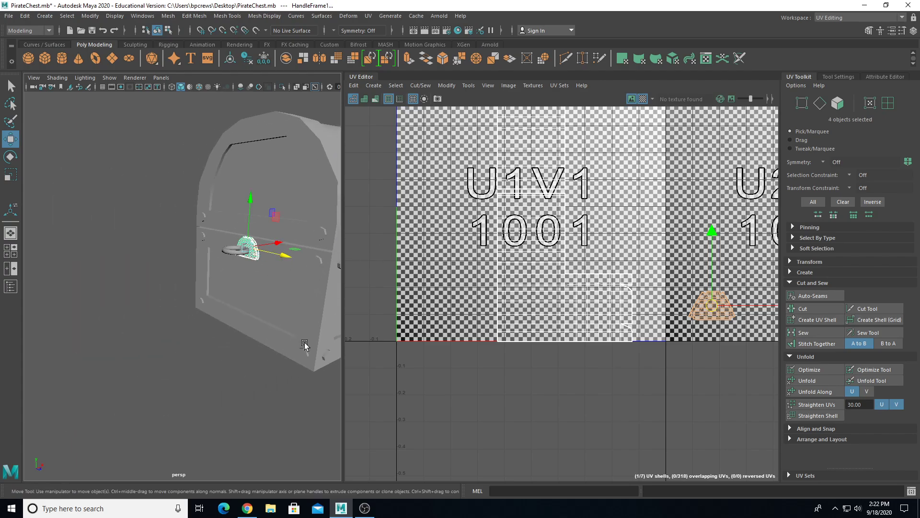
left_click_drag(288, 303, 139, 291, "alt")
left_click_drag(235, 270, 257, 325, "alt")
scroll(124, 281, "down", 5)
- Select the unwrapped plate on the chest's end first and add the front plate to the selection
left_click(230, 257)
left_click(238, 266)
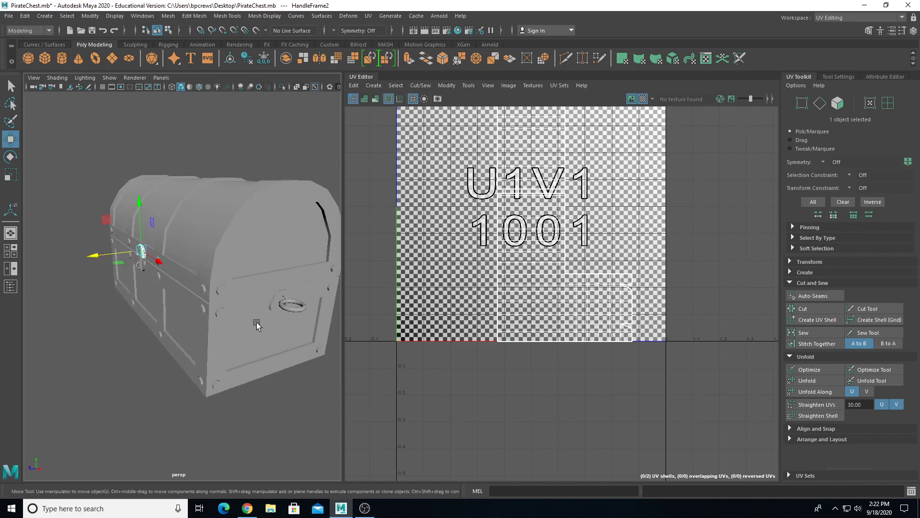
left_click(274, 301)
middle_click_drag(500, 297, 399, 324, "alt")
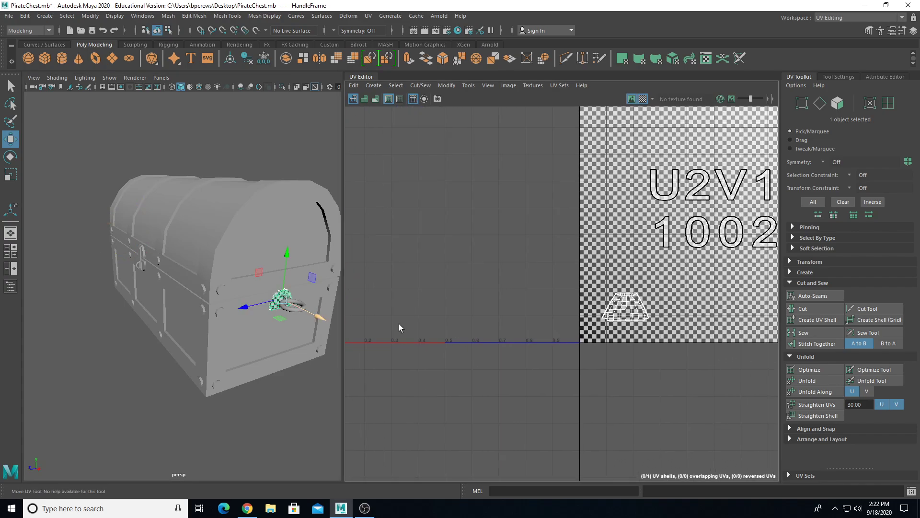
left_click_drag(146, 272, 199, 275, "alt")
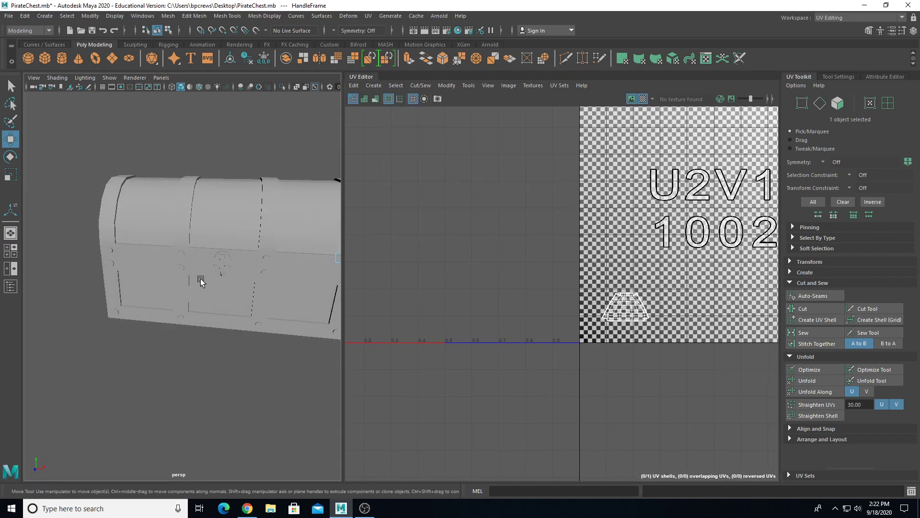
scroll(149, 302, "up", 5)
left_click(190, 240, "shift")
scroll(200, 286, "down", 5)
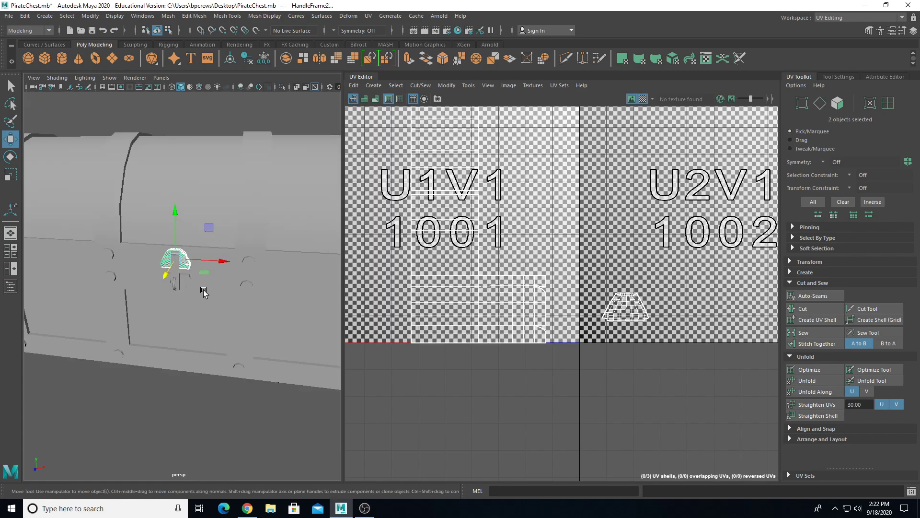
left_click_drag(181, 293, 142, 293, "alt")
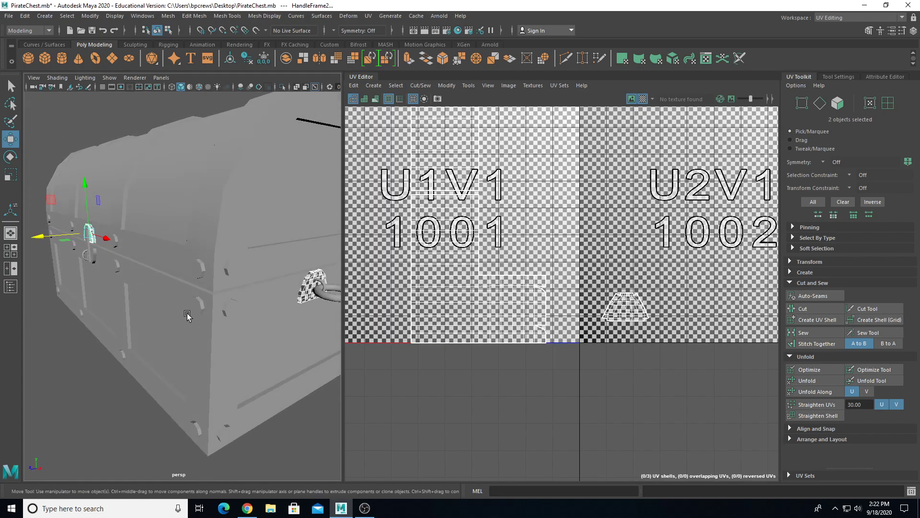
- Transfer all UV sets from the unwrapped end plate to the front plate with local sample space
left_click(170, 16)
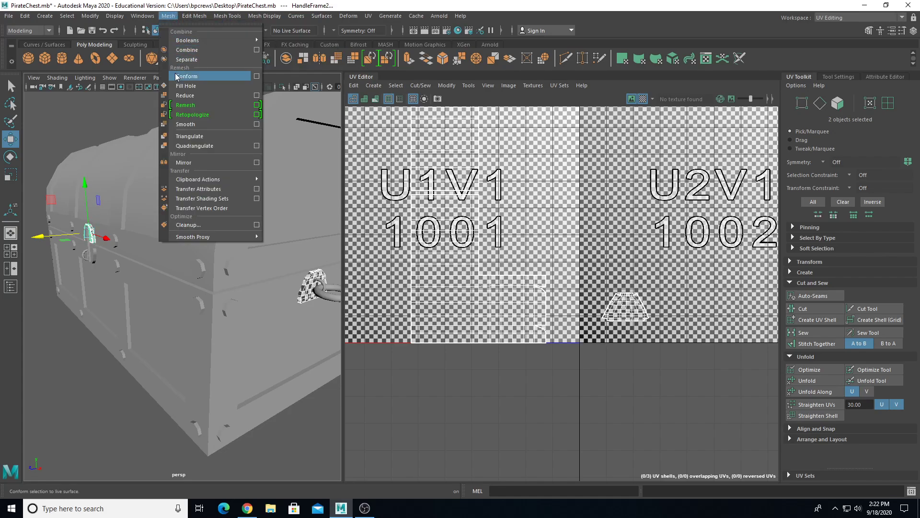
left_click(257, 190)
left_click_drag(274, 96, 444, 29)
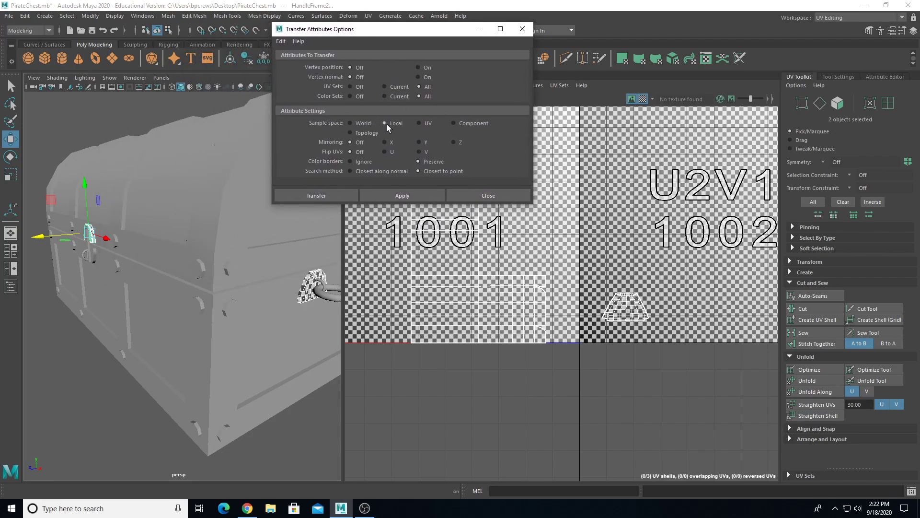
left_click(341, 195)
left_click(307, 289)
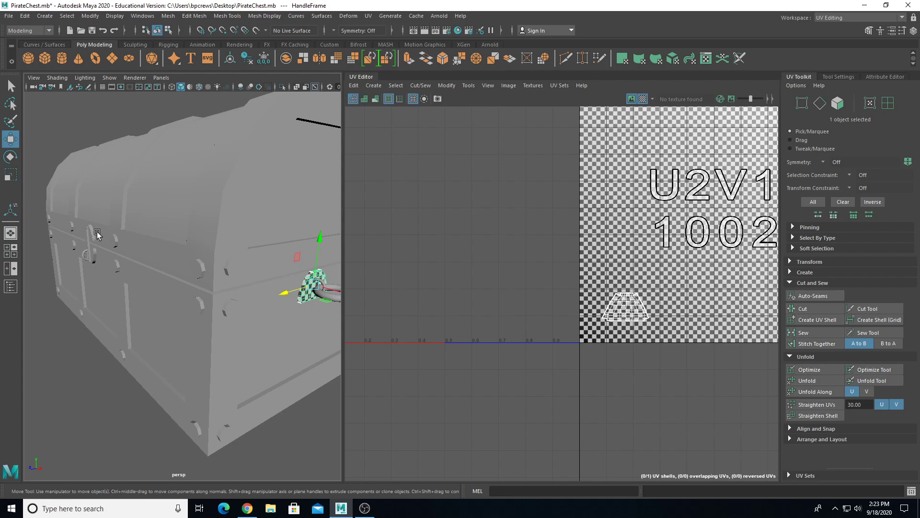
- Transfer the UVs from the upper front plate to the plate below it on the latch, using local sample space
left_click(94, 237)
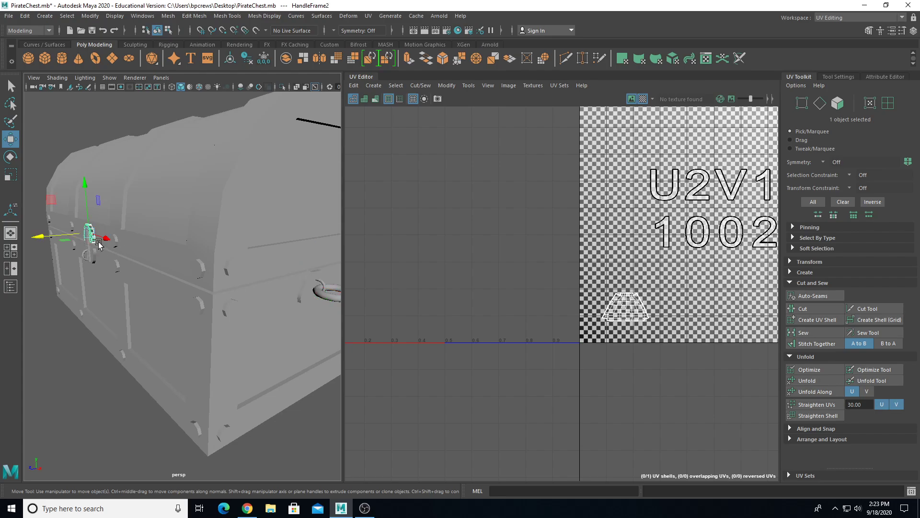
key("f")
scroll(88, 260, "down", 5)
left_click_drag(89, 261, 128, 277, "alt")
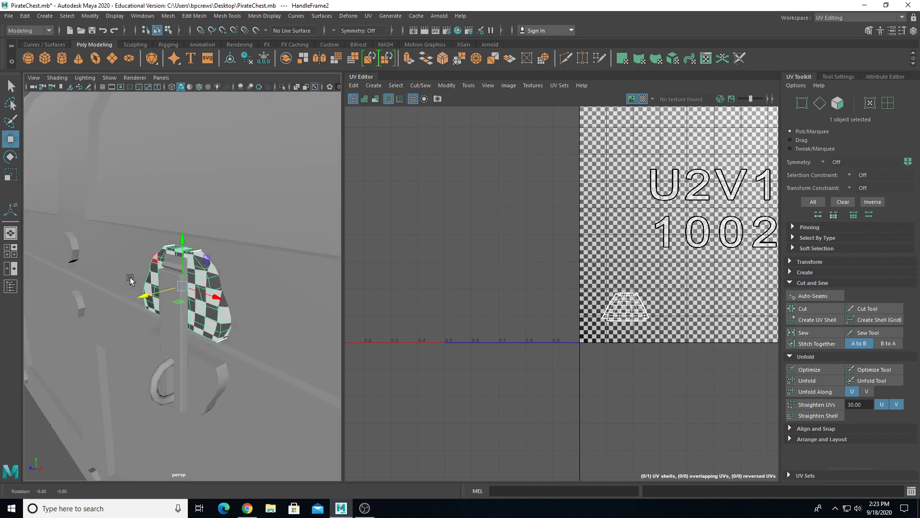
middle_click_drag(128, 277, 85, 217, "alt")
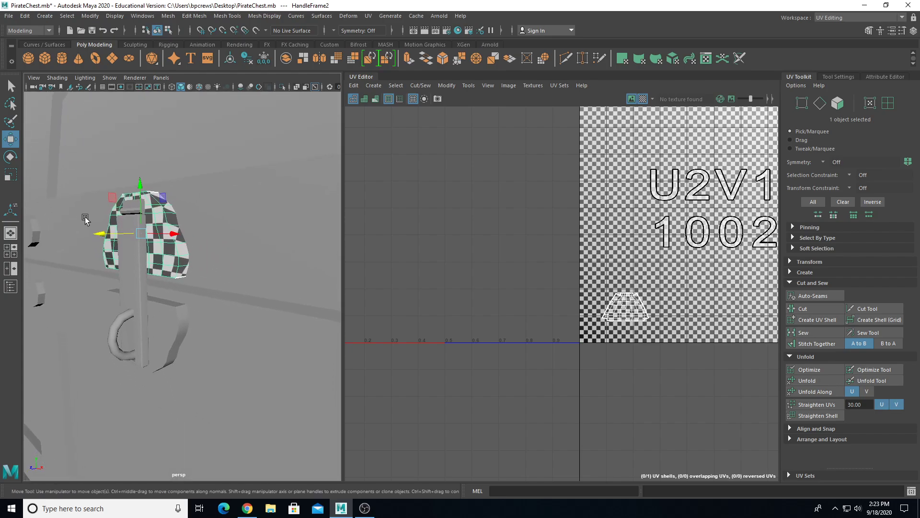
left_click(170, 319, "shift")
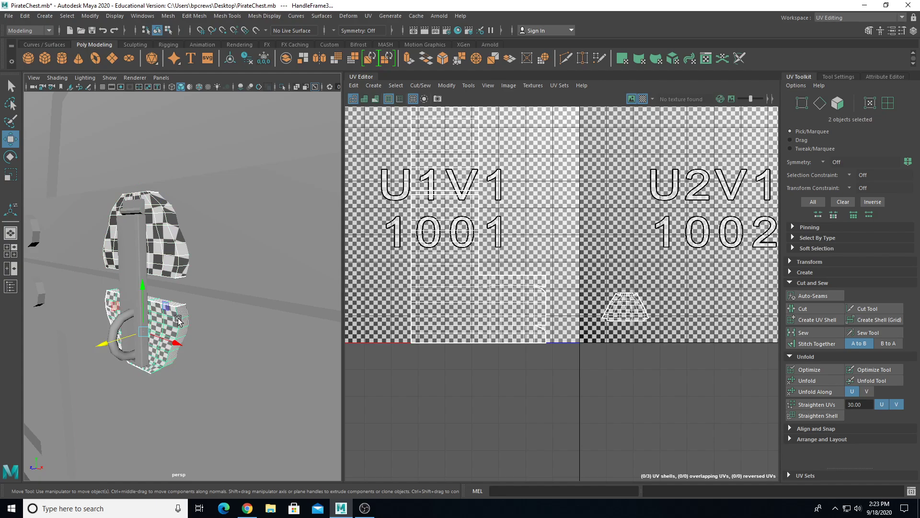
left_click(169, 16)
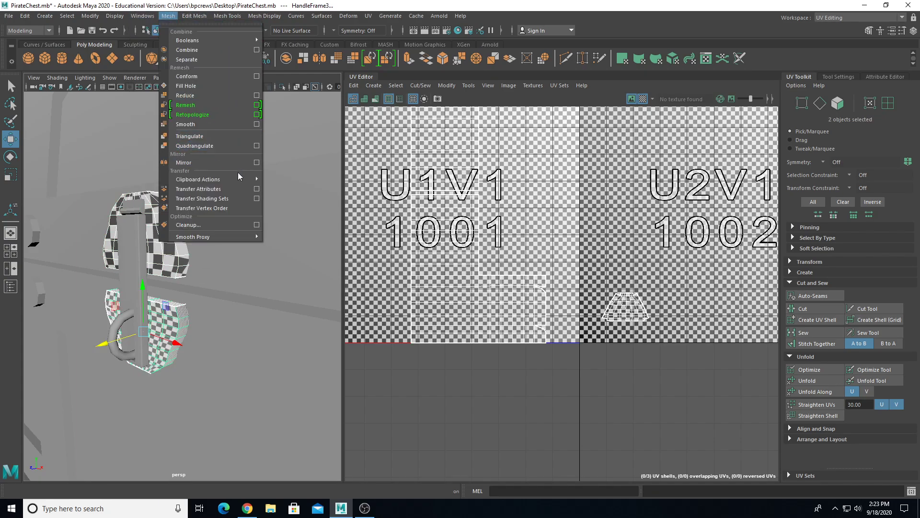
left_click(257, 189)
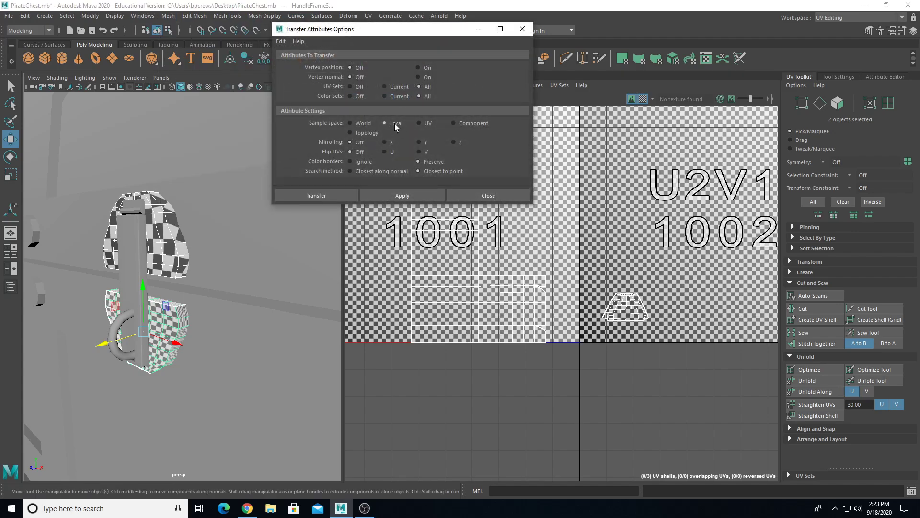
left_click(397, 197)
- Transfer the front plate's UVs to the handle plate on the chest's opposite end
left_click_drag(162, 307, 234, 302, "alt")
scroll(178, 301, "down", 5)
left_click(155, 131)
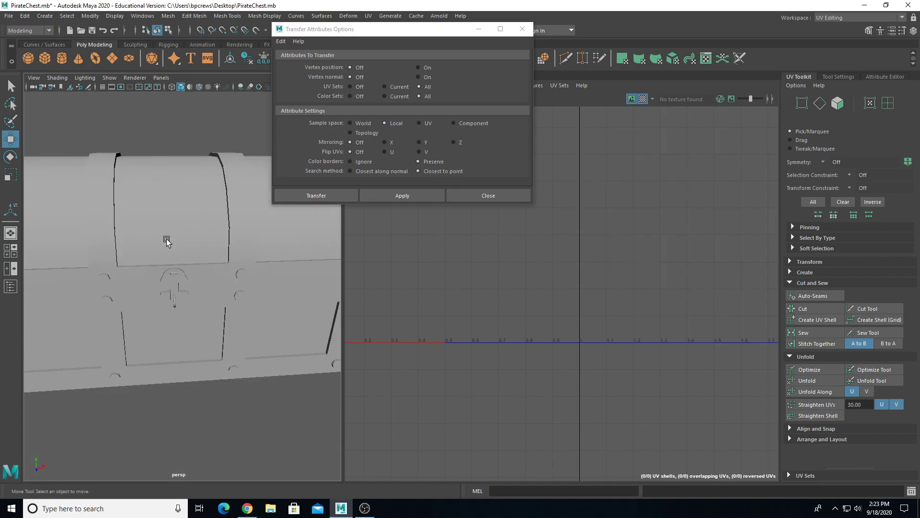
left_click(162, 280)
middle_click_drag(58, 259, 230, 263, "alt")
left_click_drag(230, 263, 281, 254, "alt")
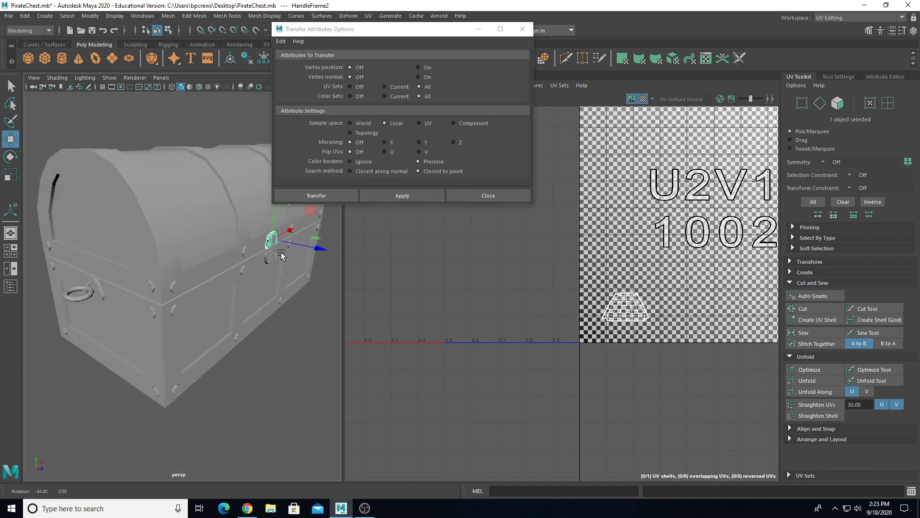
left_click(98, 292, "shift")
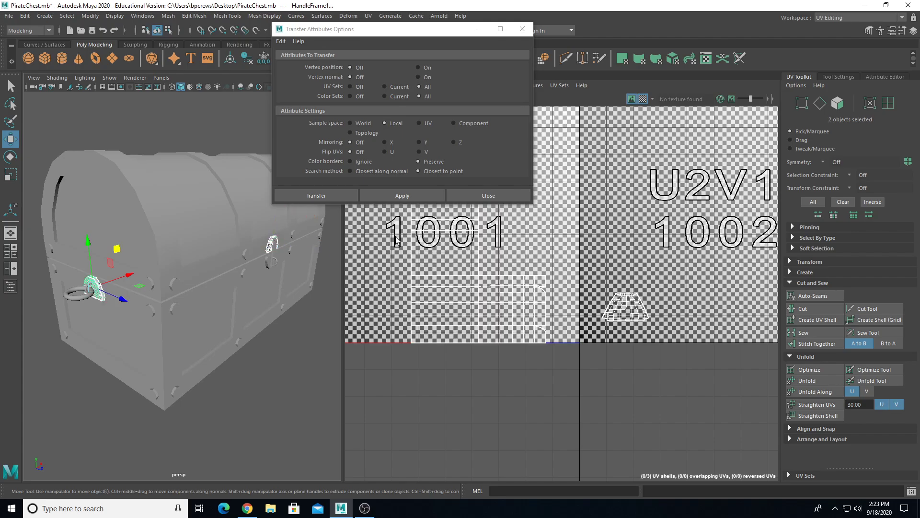
left_click(339, 197)
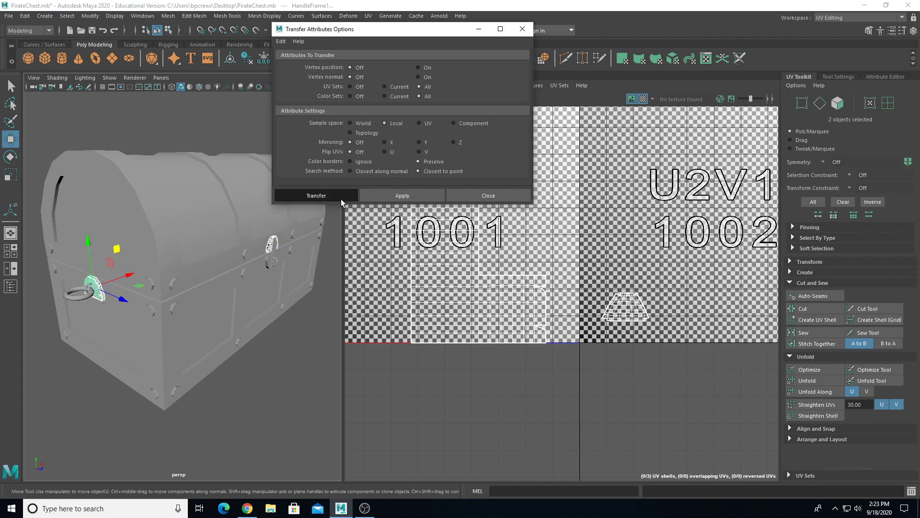
left_click(285, 355)
left_click(97, 292)
- Select the curved bracket that holds the ring handle and hide all other parts
left_click_drag(98, 292, 143, 317, "alt")
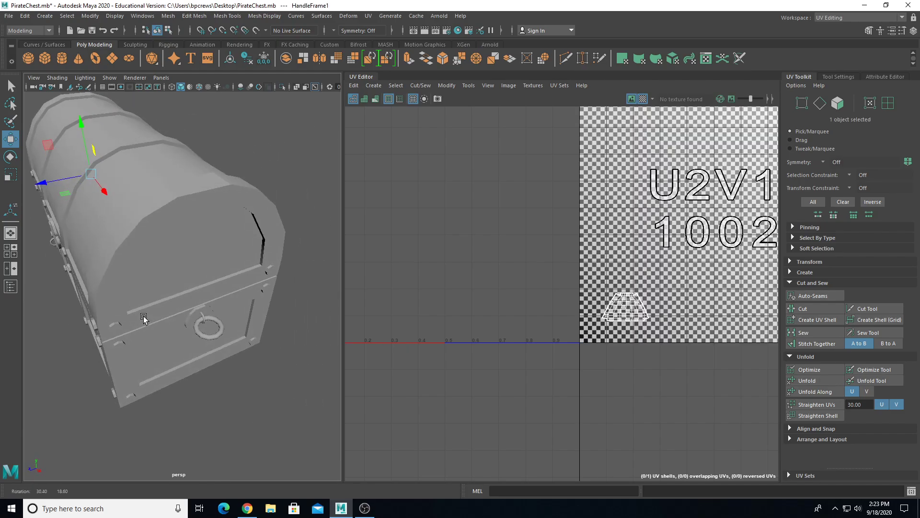
scroll(143, 316, "up", 8)
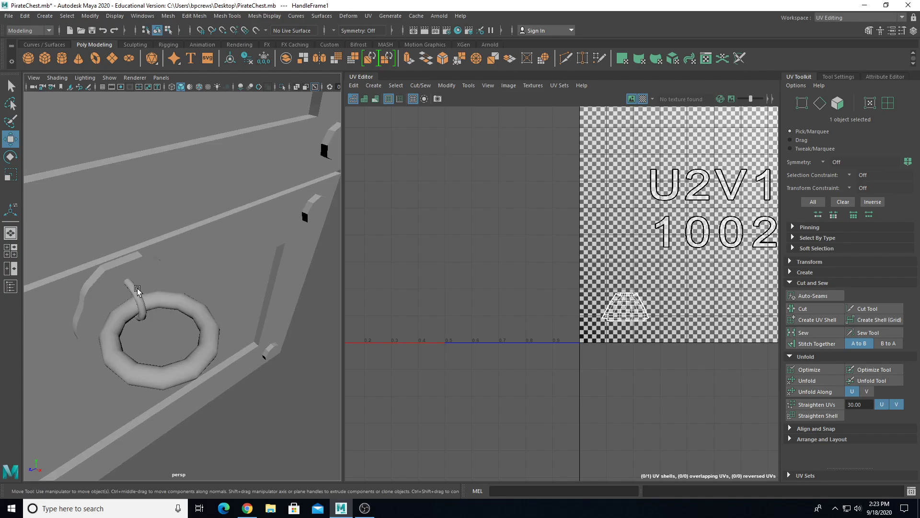
left_click(138, 290)
key("f")
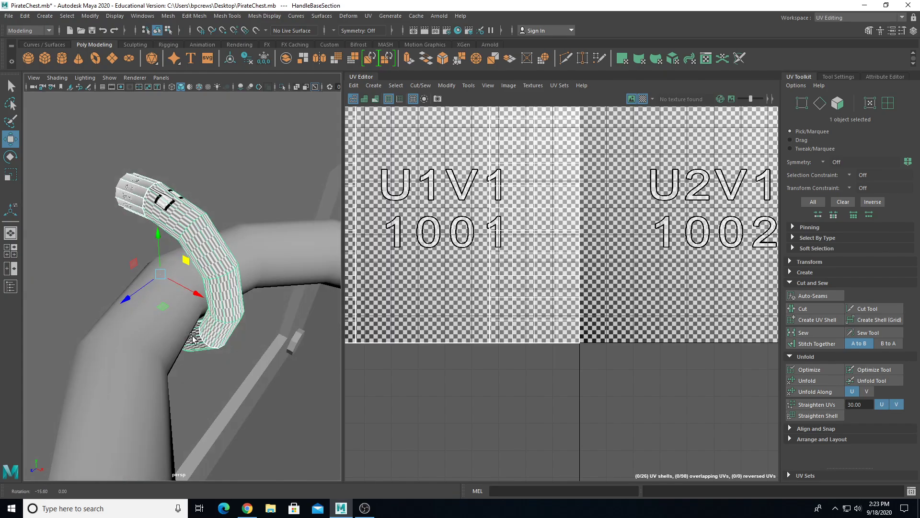
key("alt+h")
scroll(178, 342, "down", 6)
left_click_drag(156, 337, 249, 331, "alt")
left_click_drag(198, 287, 267, 267, "alt")
- Apply a planar UV projection to the bracket and turn off the checker display
left_click(372, 16)
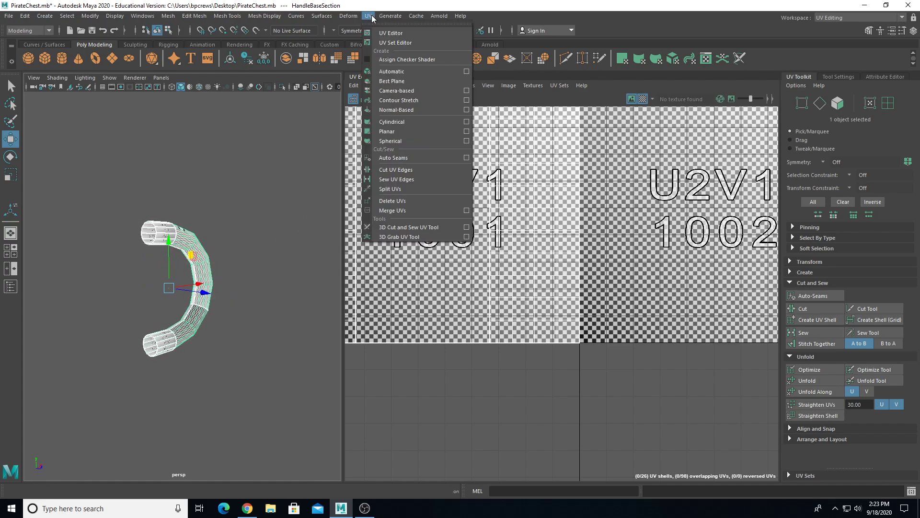
left_click(403, 127)
left_click_drag(218, 259, 181, 267, "alt")
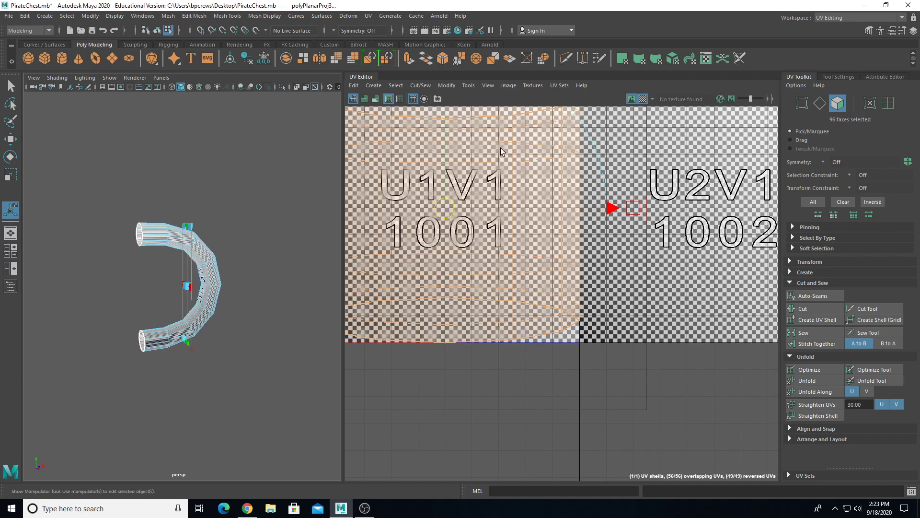
left_click(642, 99)
- Cut the bracket's UVs along the lengthwise edge loop on its inner side
right_click_drag(166, 235, 172, 217)
key("q")
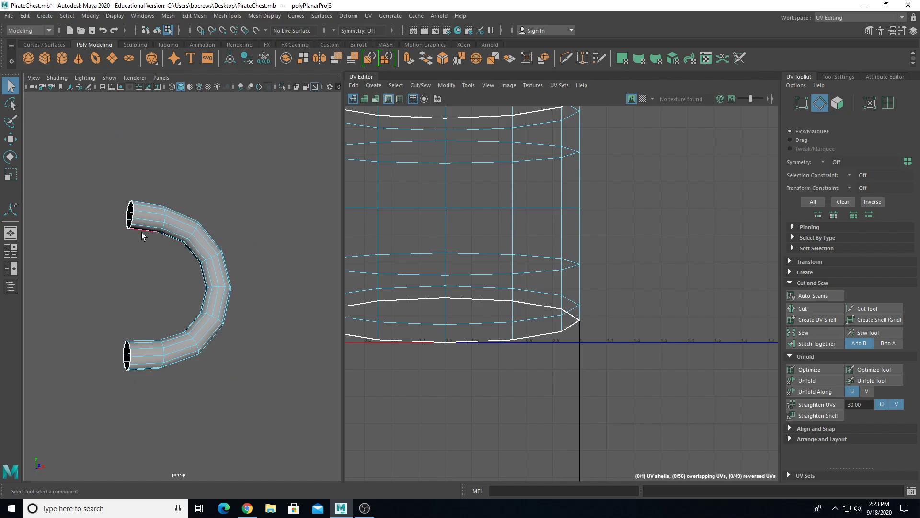
double_click(148, 233)
mouse_move(148, 233)
left_mouse_down("alt")
mouse_move(179, 261)
mouse_move(242, 273)
mouse_move(200, 295)
mouse_move(222, 310)
mouse_move(189, 301)
mouse_move(144, 220)
left_mouse_up("alt")
double_click(198, 291)
left_click(823, 309)
- Unfold the bracket's UVs and rotate the resulting shell upright
right_click_drag(204, 222, 232, 208)
key("f")
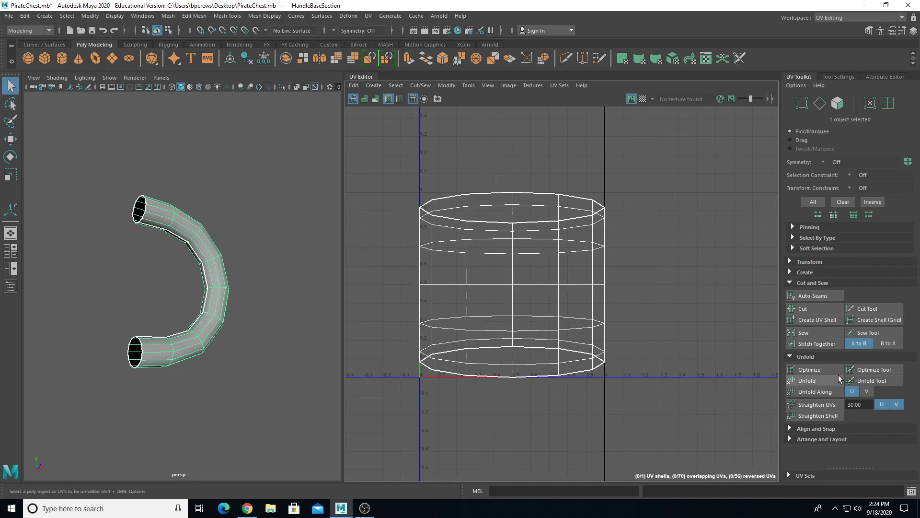
left_click(823, 381)
key("f")
right_click_drag(519, 321, 472, 305)
key("f")
key("e")
left_click_drag(558, 258, 594, 268)
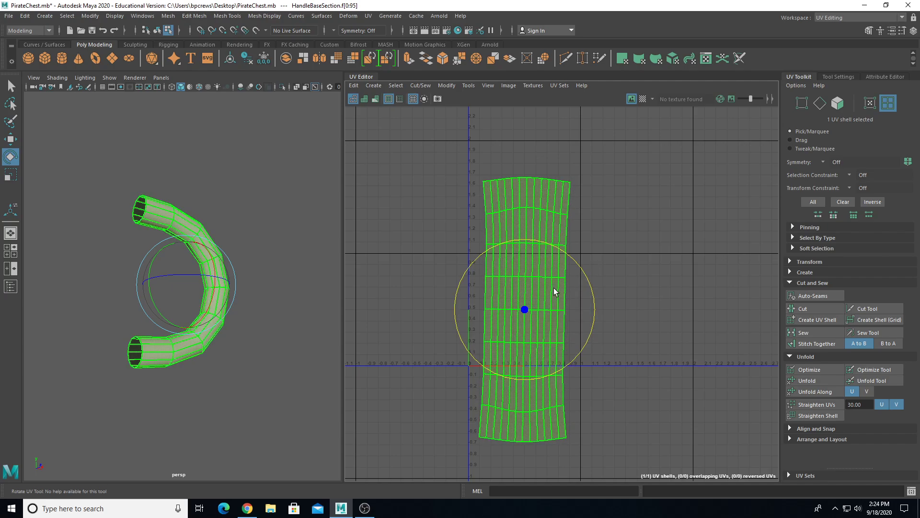
- Shrink the bracket's shell, fine-tune its rotation and move it into the upper-right area of the U2V1 tile
key("r")
left_click_drag(525, 309, 472, 364)
key("e")
left_click_drag(580, 266, 581, 270)
key("w")
left_click_drag(525, 309, 675, 277)
- Return to object selection, deselect the bracket and show the last hidden chest parts
right_click_drag(258, 191, 240, 231)
left_click(272, 192)
key("ctrl+shift+h")
- Isolate the ring handle and apply a planar UV projection to it
left_click_drag(240, 231, 140, 276, "alt")
left_click_drag(244, 329, 254, 285, "alt")
left_click(254, 285)
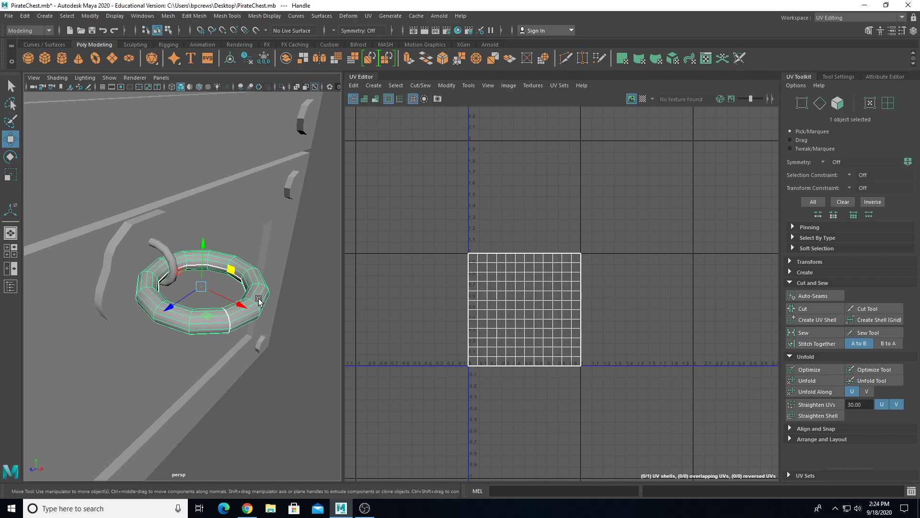
key("alt+h")
left_click_drag(241, 304, 248, 254, "alt")
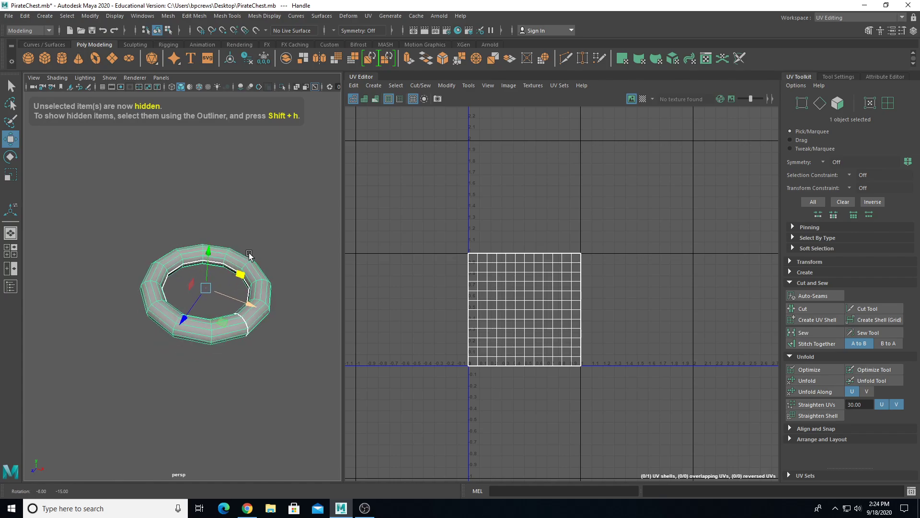
key("f")
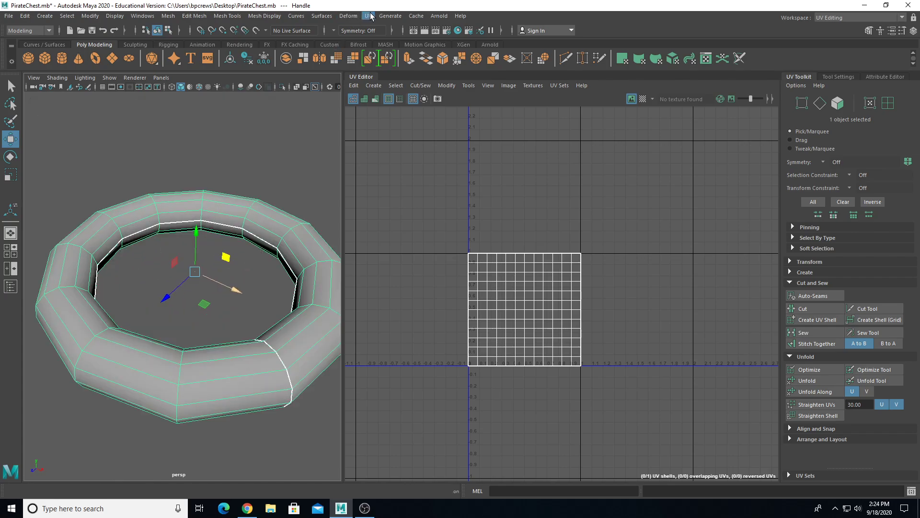
left_click(369, 15)
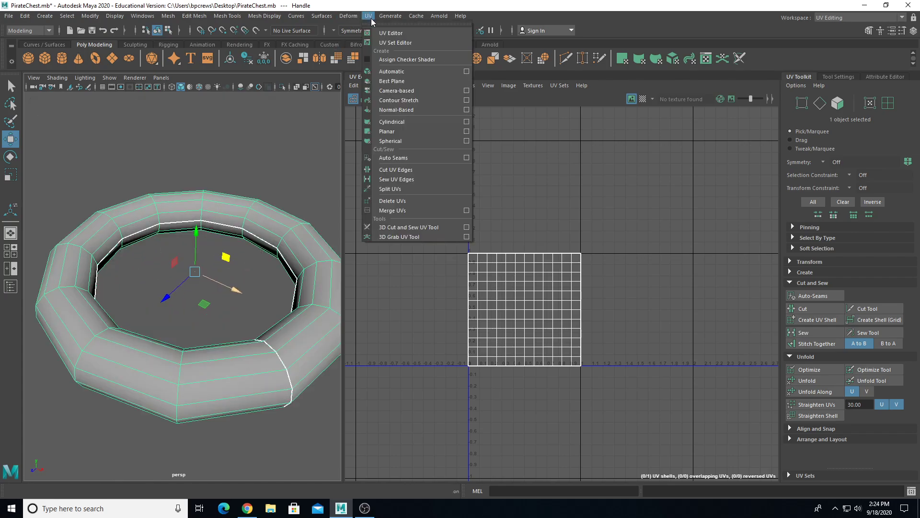
left_click(388, 131)
- Cut the ring's UVs along one edge loop around the tube and along the innermost edge loop
right_click_drag(144, 220, 118, 222)
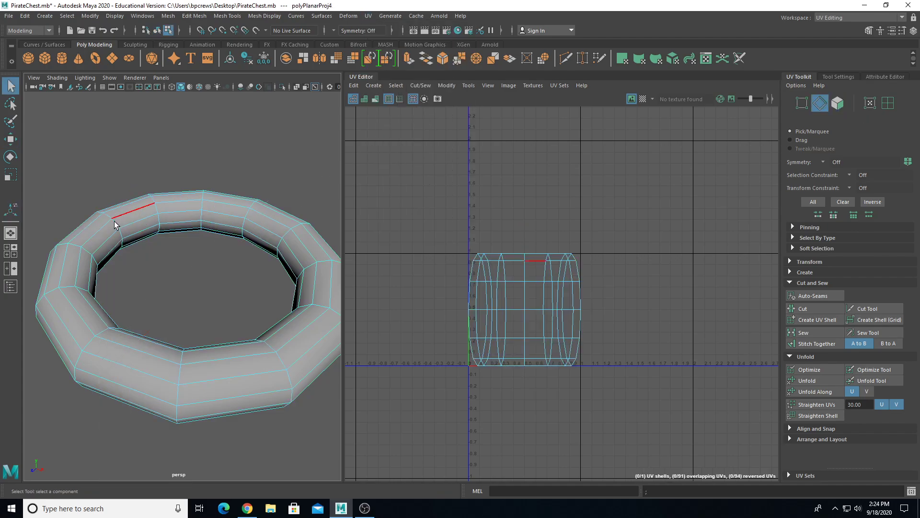
double_click(113, 223)
left_click_drag(154, 284, 129, 292, "alt")
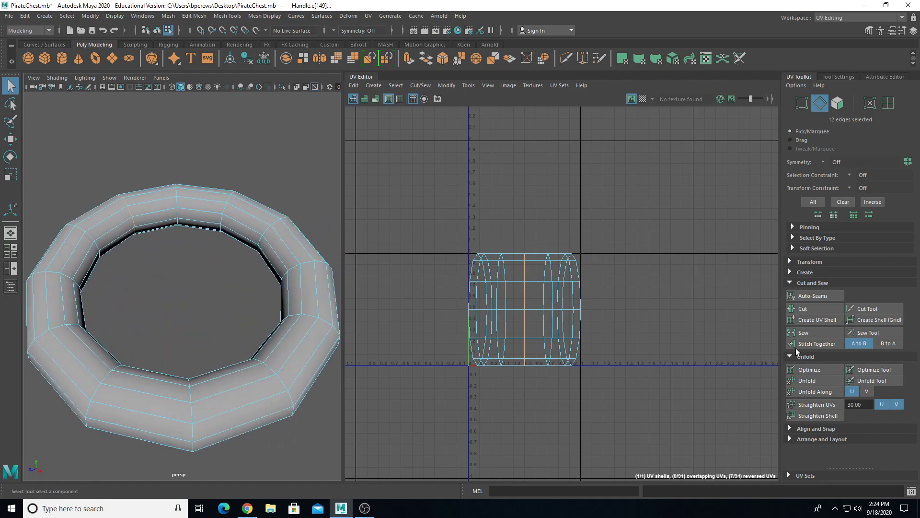
left_click(815, 308)
left_click_drag(119, 244, 59, 221, "alt")
left_click_drag(157, 227, 153, 283, "alt")
left_click(800, 322)
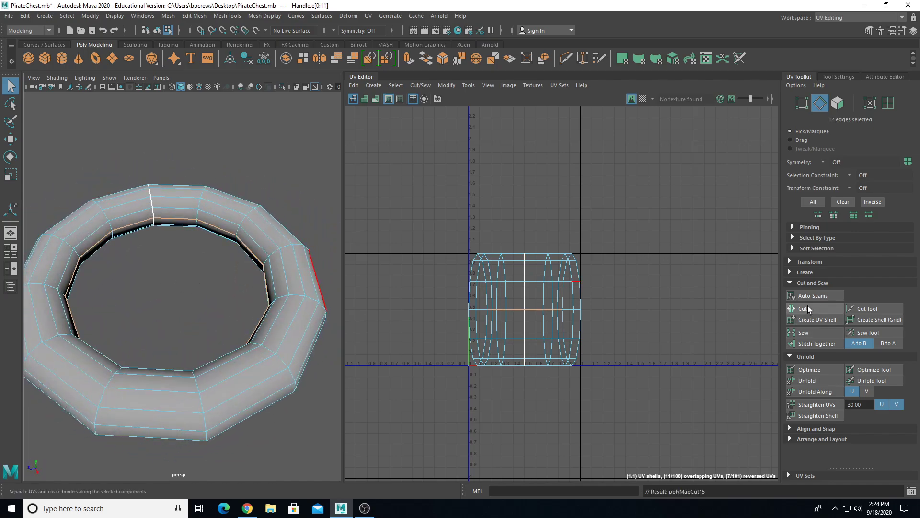
- Unfold the ring's UVs and rotate the resulting shell upright
right_click_drag(198, 218, 242, 200)
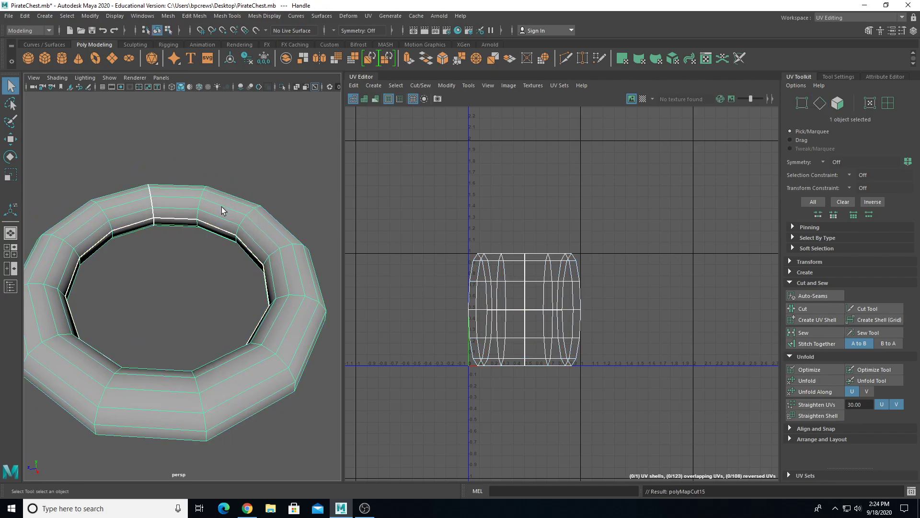
key("f")
left_click(807, 381)
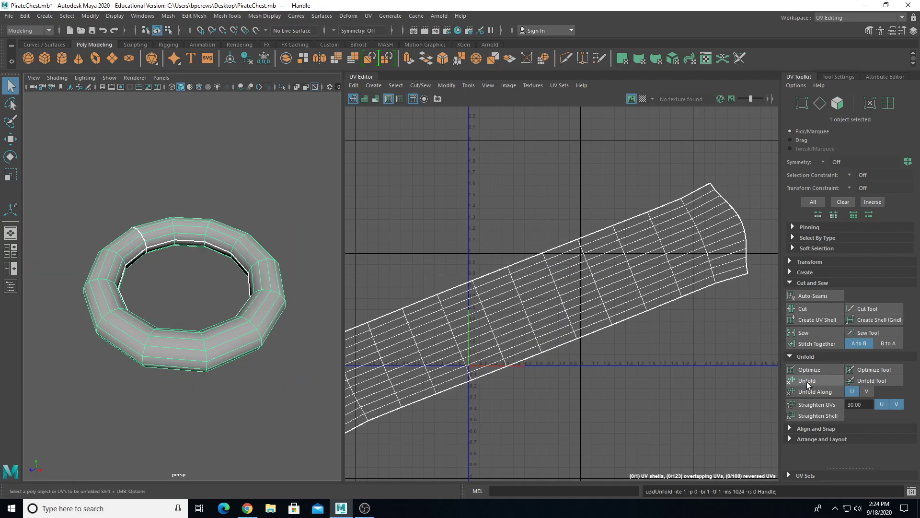
scroll(491, 278, "down", 3)
scroll(512, 320, "up", 1)
right_click_drag(510, 292, 490, 275)
left_click(492, 278)
key("e")
left_click_drag(557, 240, 464, 188)
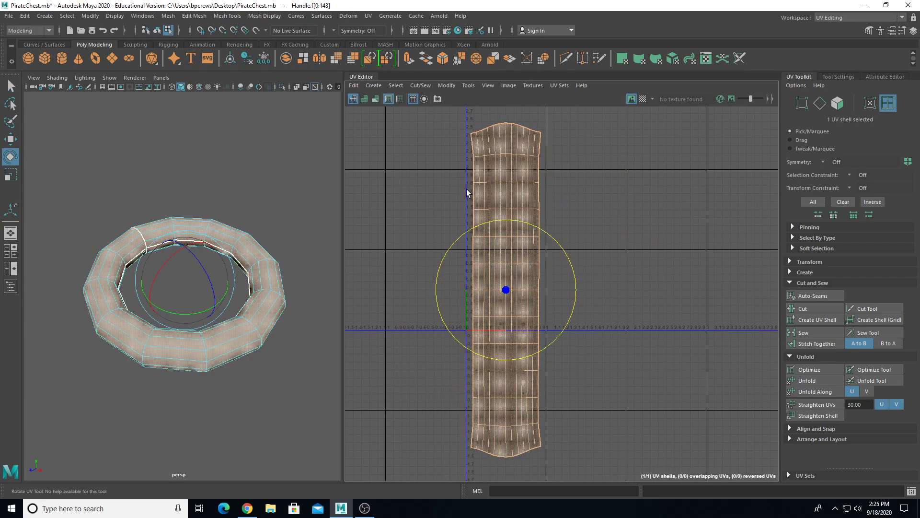
- Shrink the ring's shell and place it in the upper area of the U2V1 tile with the checker display on
key("r")
left_click_drag(505, 302, 443, 347)
key("w")
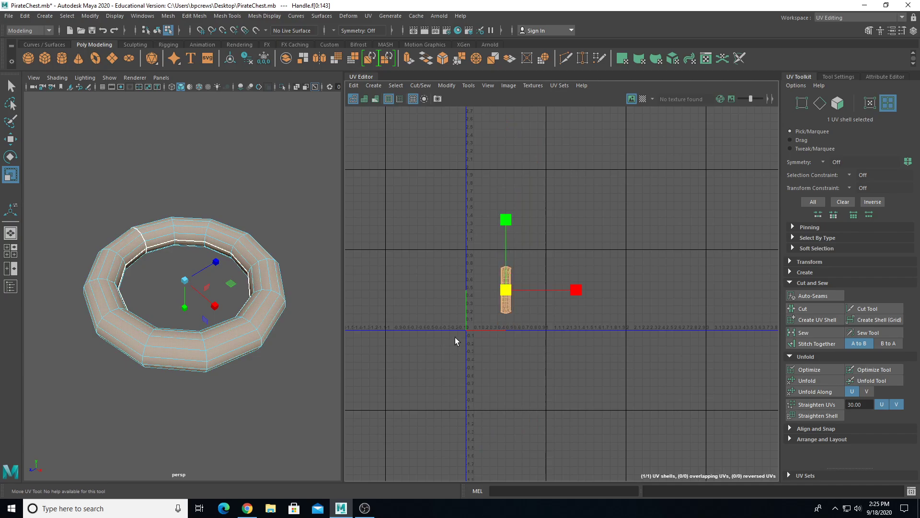
left_click_drag(504, 289, 590, 271)
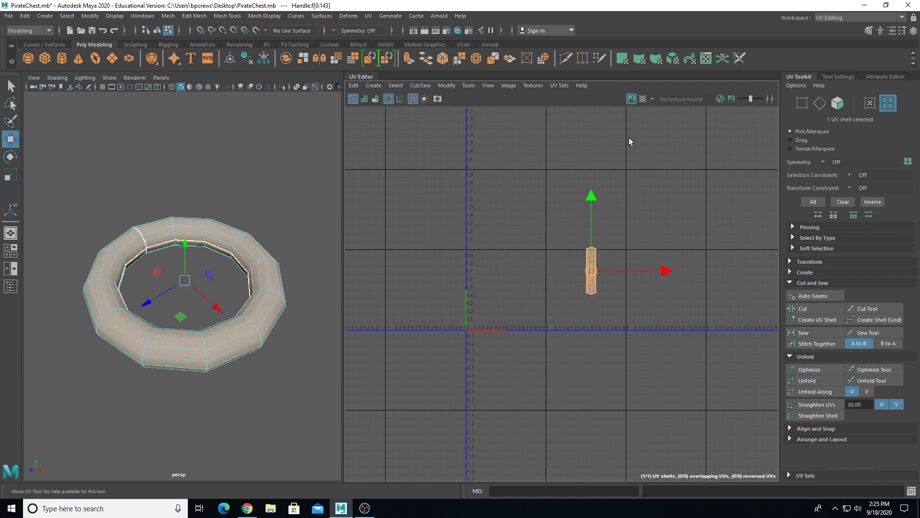
left_click(642, 99)
left_click_drag(594, 273, 595, 272)
- Switch the ring back to object selection and show the hidden chest parts again
right_click_drag(226, 202, 239, 187)
scroll(239, 187, "down", 7)
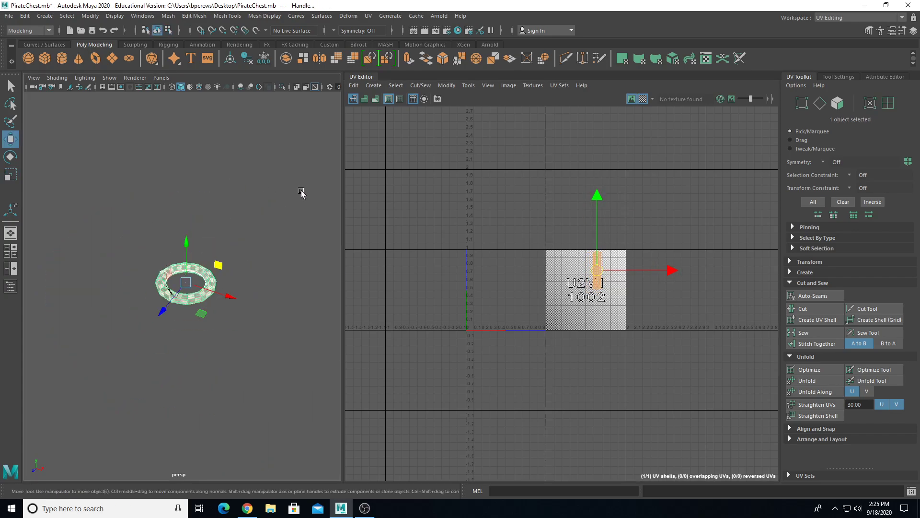
key("ctrl+shift+h")
left_click_drag(301, 192, 102, 283, "alt")
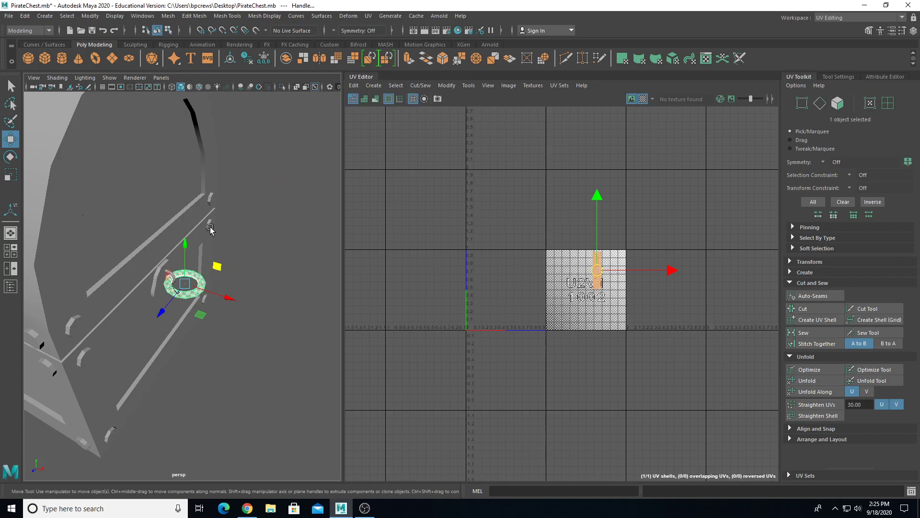
- Transfer the UVs from the unwrapped handle bracket to the matching bracket on the chest's opposite end
left_click(198, 266)
left_click(171, 274)
left_click_drag(171, 274, 315, 274, "alt")
scroll(297, 278, "up", 5)
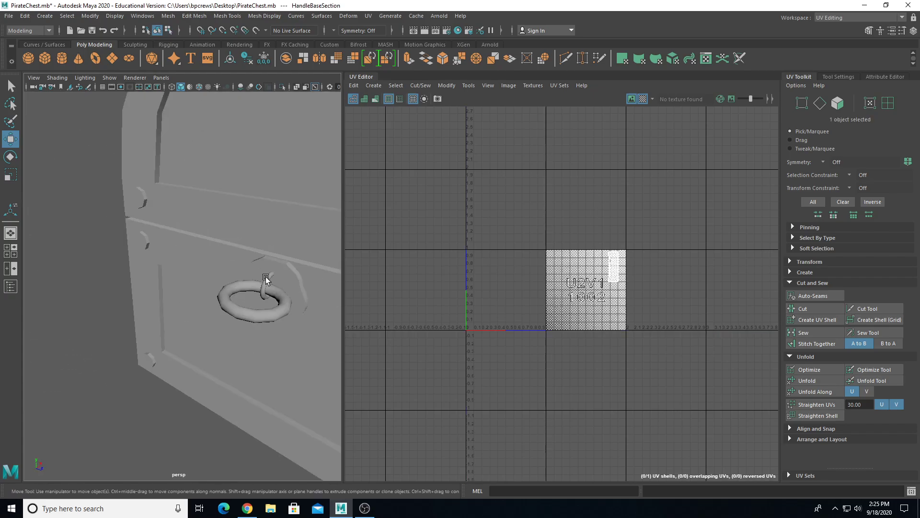
left_click(265, 277, "shift")
scroll(291, 338, "down", 3)
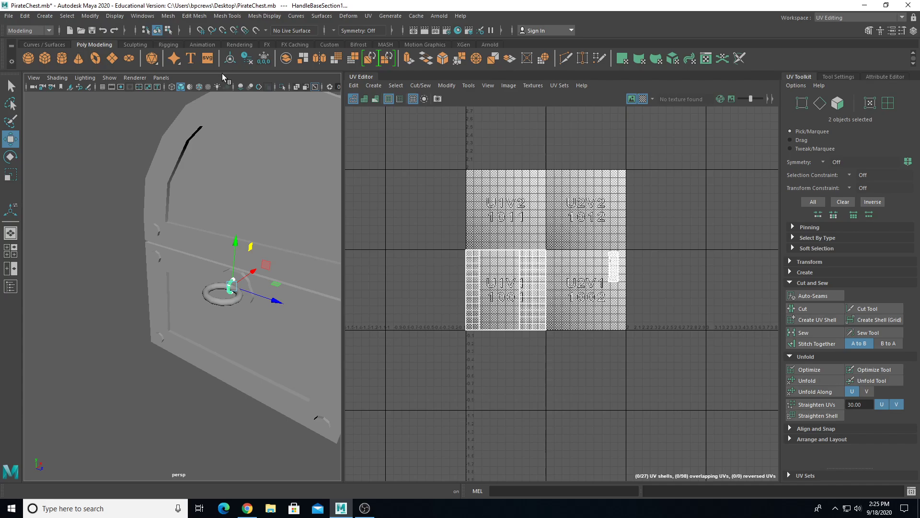
left_click(168, 16)
left_click(202, 189)
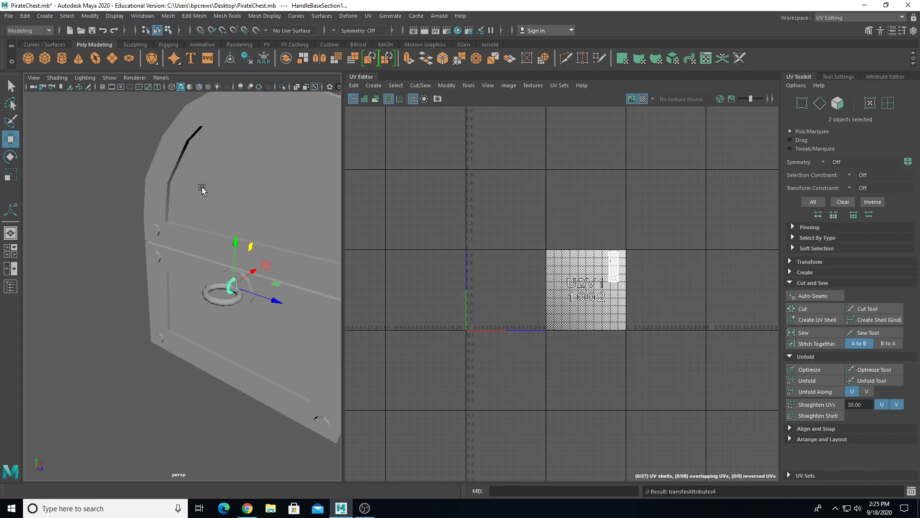
- Turn off the UV checker display and transfer the unwrapped handle ring's UVs to the ring on the opposite end
left_click(192, 400)
left_click(232, 286)
key("f")
scroll(246, 312, "down", 5)
left_click_drag(255, 315, 132, 291, "alt")
left_click_drag(311, 306, 262, 305, "alt")
left_click(258, 272)
left_click_drag(140, 264, 209, 298, "alt")
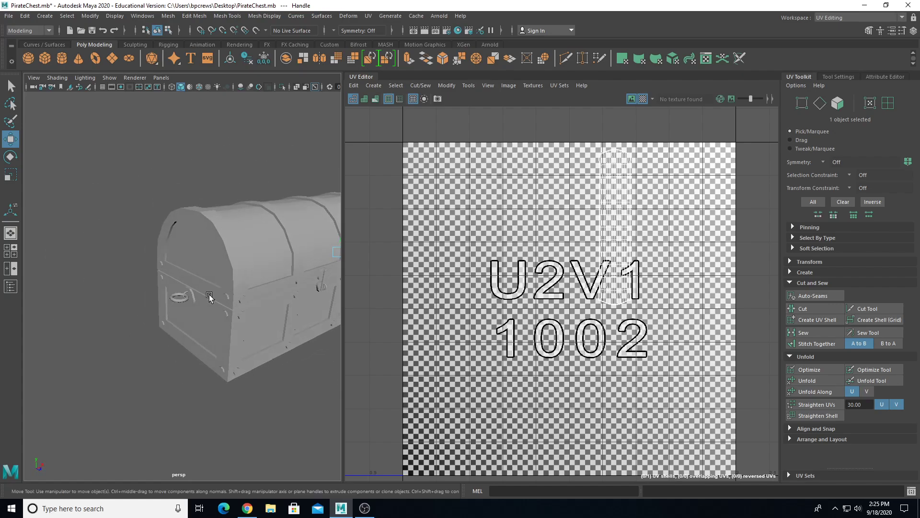
left_click(642, 98)
left_click(181, 300, "shift")
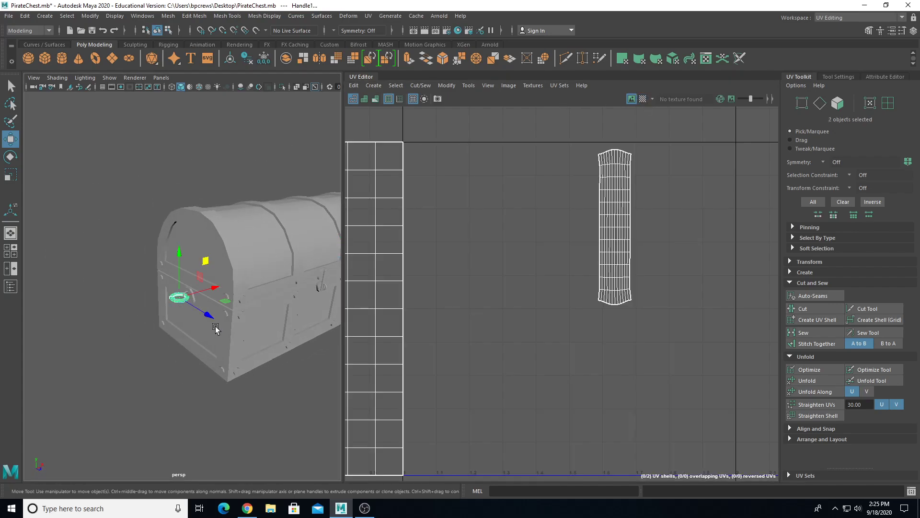
left_click(168, 16)
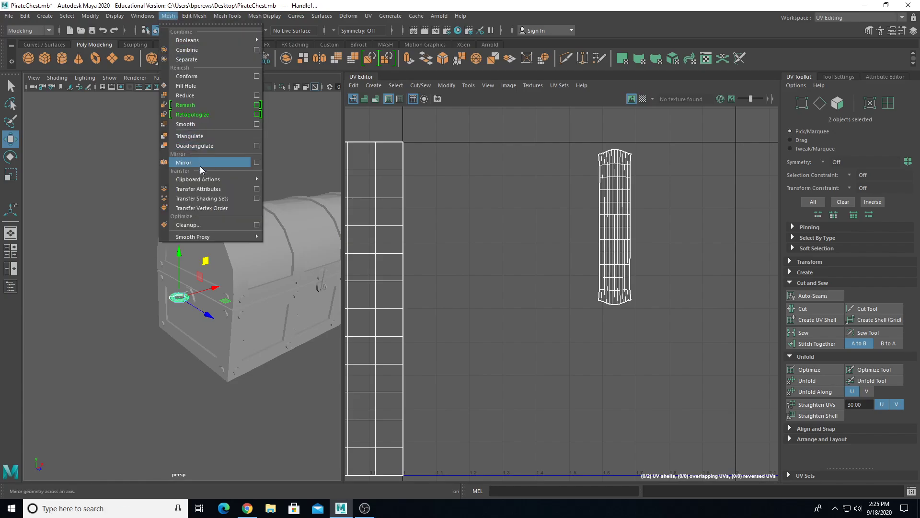
left_click(201, 188)
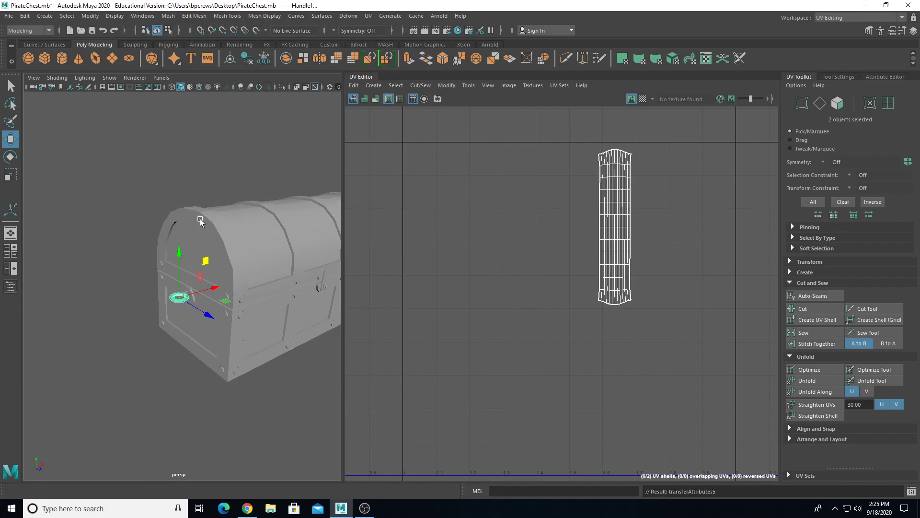
- Turn on wireframe on shaded in the viewport and select the curved lock loop on the chest's front
left_click(159, 330)
left_click(176, 299)
left_click_drag(185, 381, 76, 345, "alt")
right_click_drag(77, 345, 45, 311, "alt")
left_click_drag(69, 311, 121, 315, "alt")
mouse_move(120, 314)
right_mouse_down("alt")
mouse_move(156, 305)
mouse_move(154, 340)
mouse_move(125, 313)
right_mouse_up("alt")
left_click_drag(125, 313, 154, 304, "alt")
left_click(199, 87)
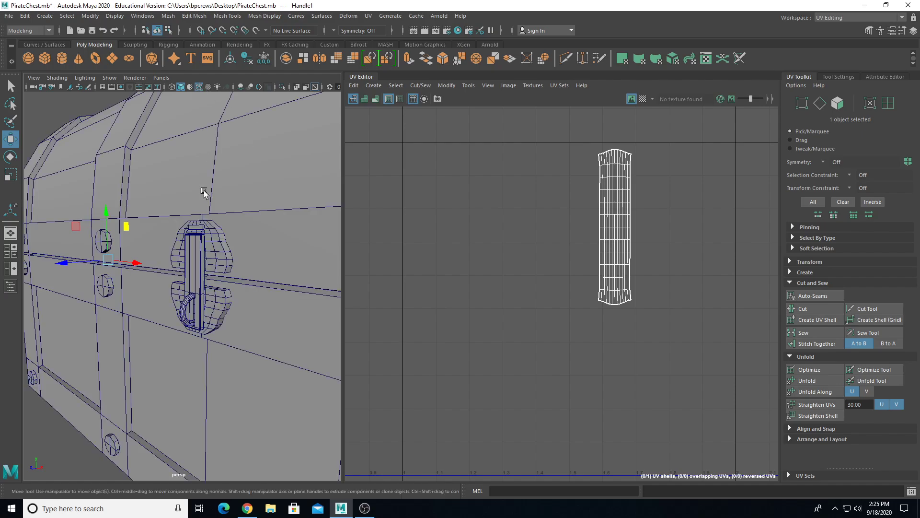
left_click(205, 269)
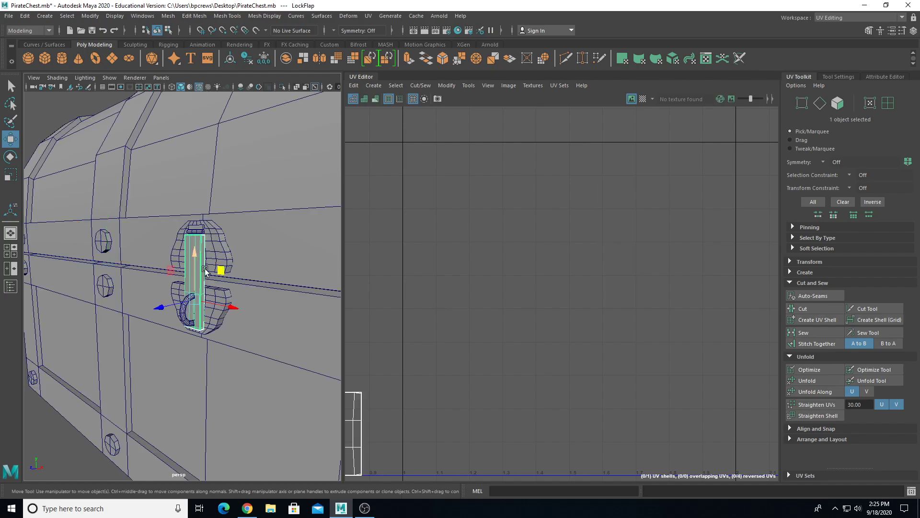
left_click(183, 318)
- Transfer the UVs from the unwrapped handle bracket to the curved loop in the chest's lock
key("f")
key("4")
left_click_drag(169, 280, 224, 261, "alt")
scroll(224, 261, "down", 3)
right_click(77, 153)
scroll(206, 287, "down", 5)
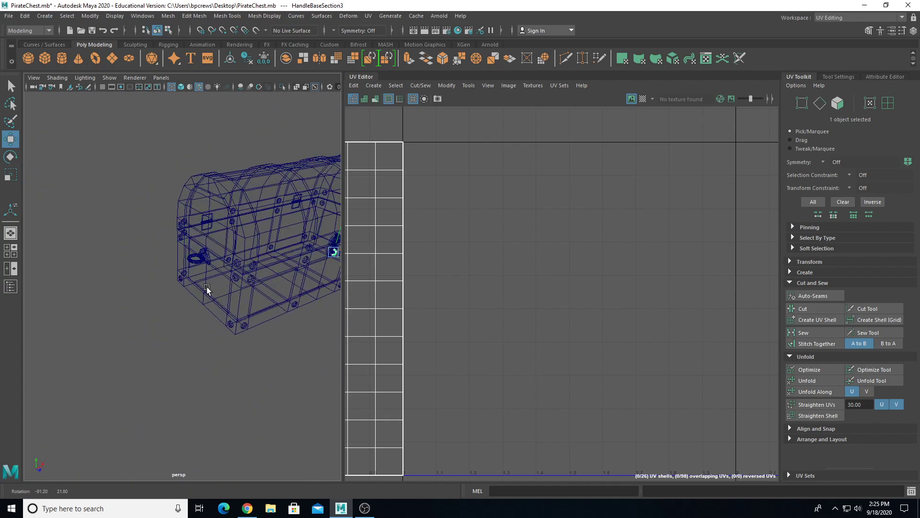
left_click(200, 247)
scroll(205, 286, "up", 5)
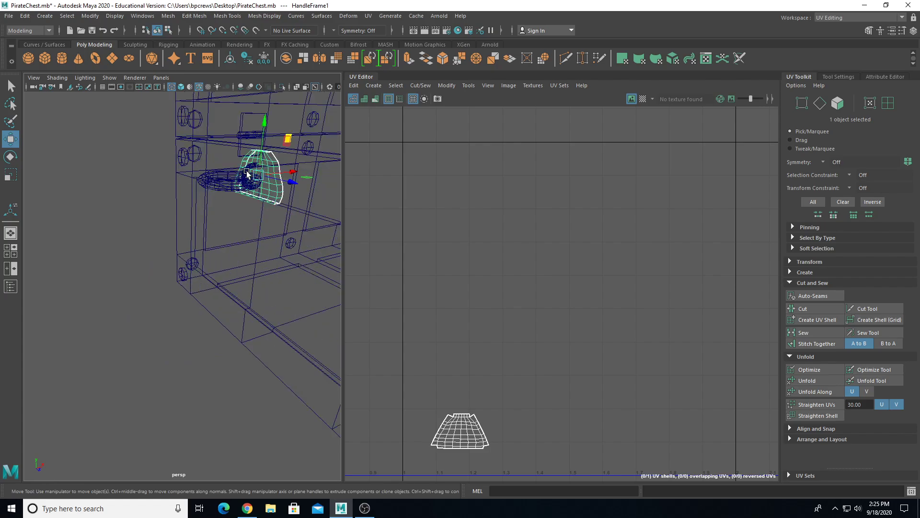
left_click(246, 171)
left_click_drag(261, 200, 158, 290, "alt")
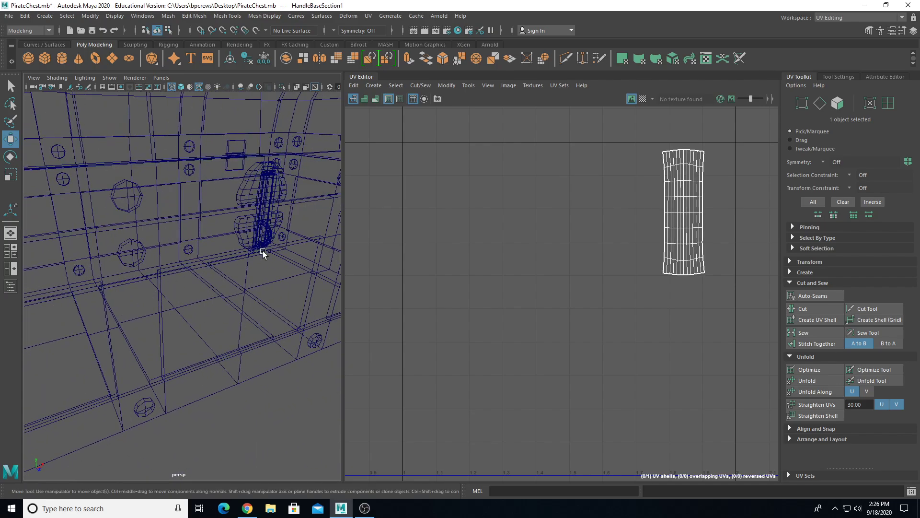
key("5")
left_click(269, 238, "shift")
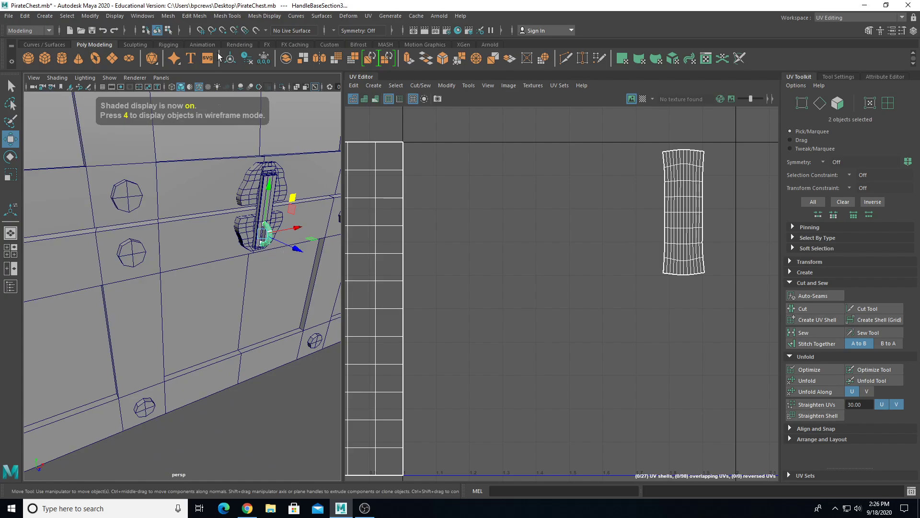
left_click(168, 16)
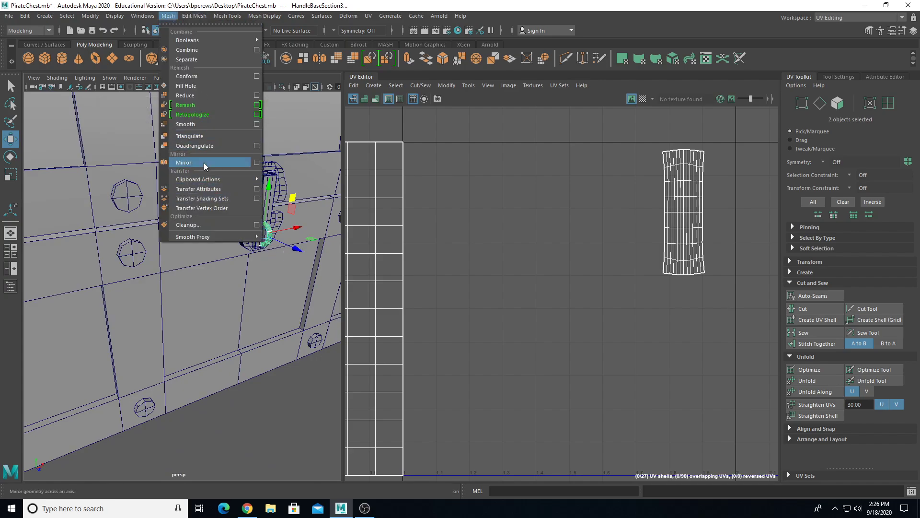
left_click(214, 190)
scroll(494, 270, "down", 2)
scroll(296, 305, "up", 4)
left_click_drag(283, 306, 199, 334, "alt")
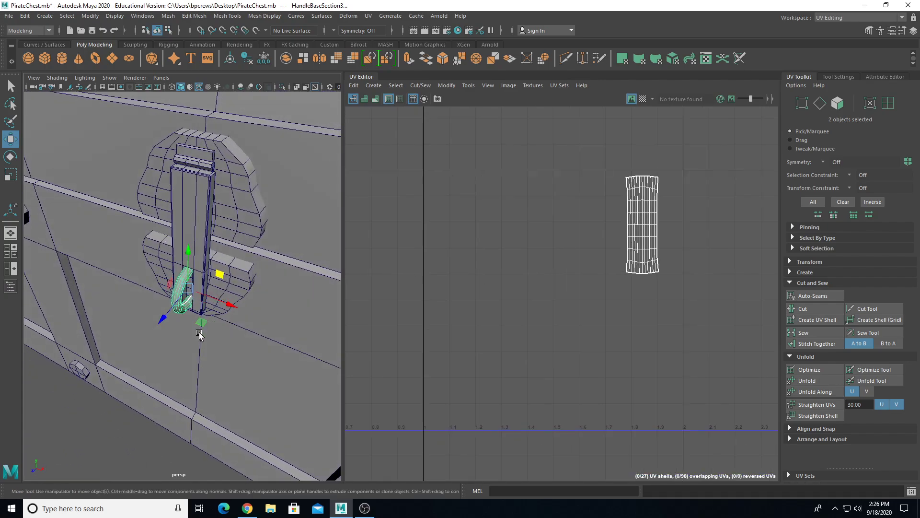
- Isolate the lock flap by hiding the other parts and apply a planar UV projection to it
left_click(181, 198)
scroll(184, 209, "down", 3)
left_click_drag(184, 209, 129, 239, "alt")
scroll(165, 242, "up", 3)
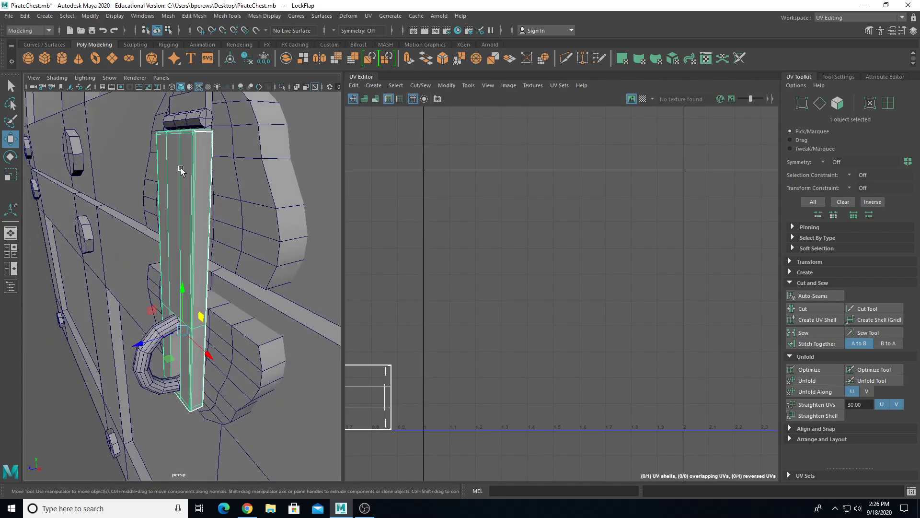
key("alt+h")
left_click_drag(175, 269, 239, 163, "alt")
left_click(368, 16)
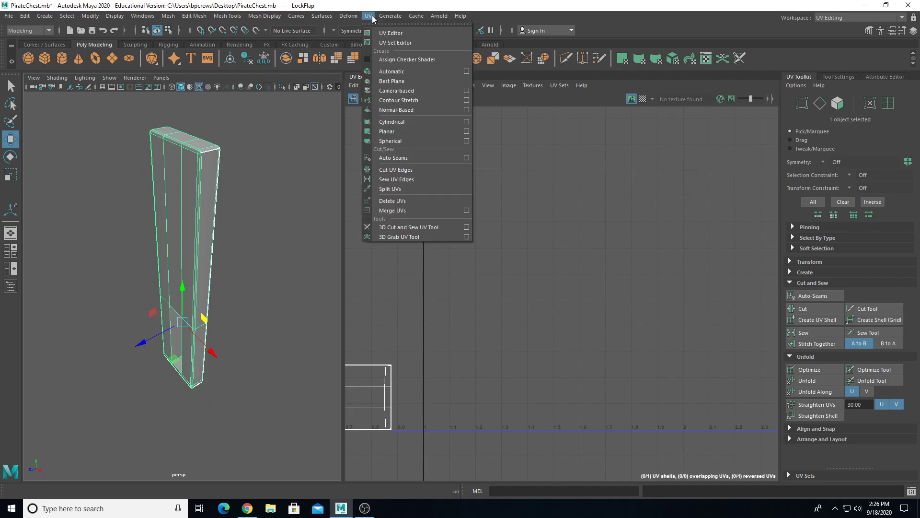
left_click(400, 131)
- Switch the lock flap to edge selection and examine the beveled edges around its upper end
mouse_move(267, 248)
left_mouse_down("alt")
mouse_move(324, 232)
mouse_move(297, 252)
mouse_move(254, 238)
left_mouse_up("alt")
right_click_drag(206, 171, 209, 146)
scroll(205, 157, "up", 3)
left_click_drag(207, 162, 225, 321, "alt")
scroll(210, 314, "up", 4)
scroll(209, 314, "up", 2)
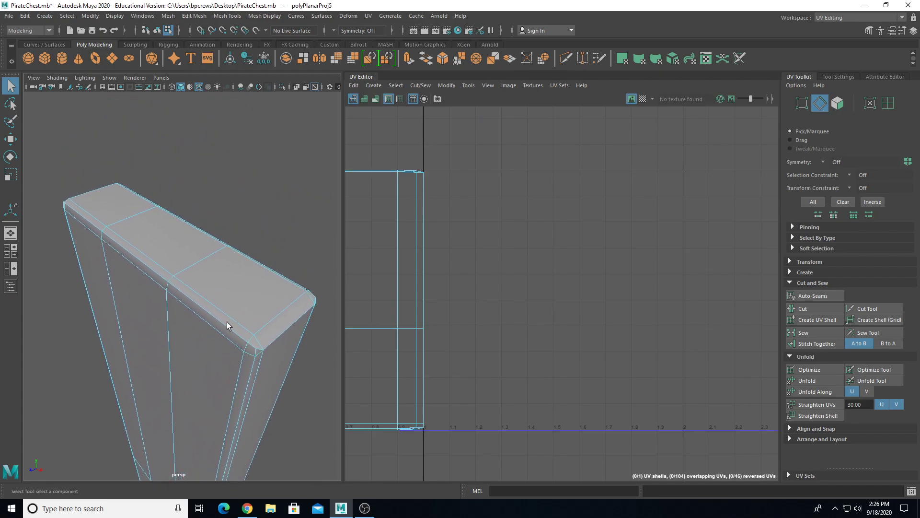
left_click(288, 327)
left_click_drag(264, 345, 206, 343, "alt")
scroll(243, 366, "up", 2)
left_click_drag(243, 367, 263, 384, "alt")
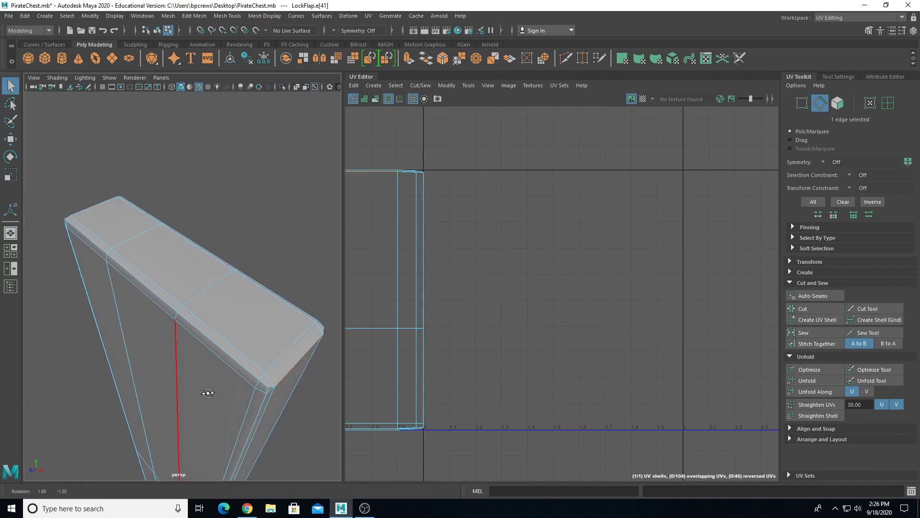
scroll(206, 368, "up", 3)
left_click_drag(175, 248, 167, 194, "alt")
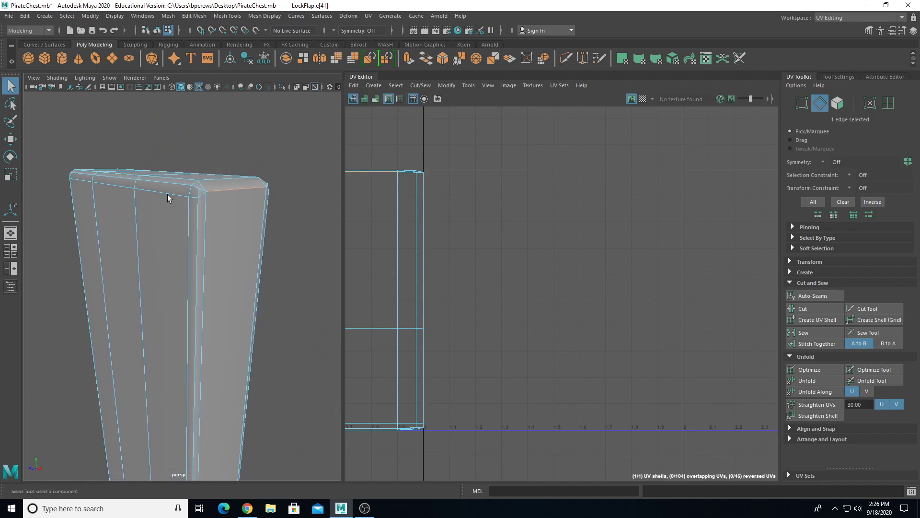
scroll(171, 199, "up", 3)
scroll(160, 199, "down", 5)
scroll(172, 255, "up", 2)
left_click_drag(168, 257, 242, 317, "alt")
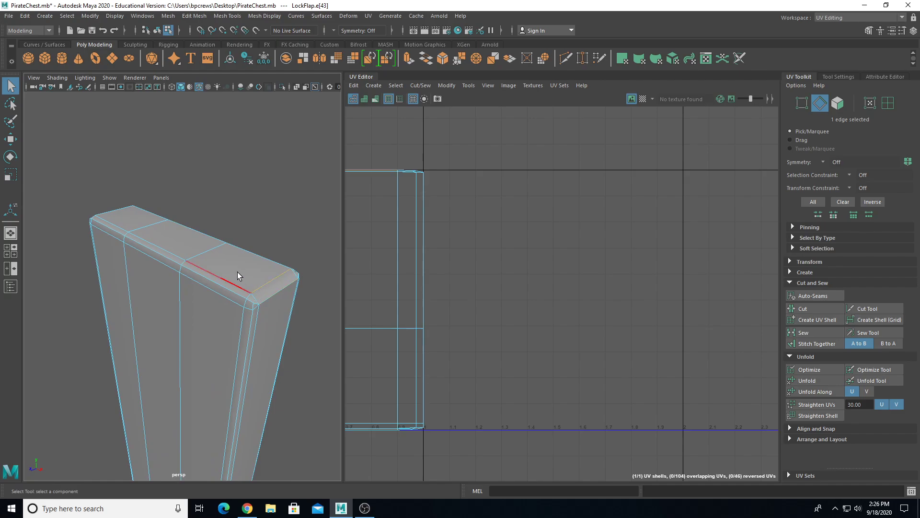
- Cut the lock flap's UVs along the long front edge of its upper end, including the corner bevel
left_click(168, 300, "shift")
left_click_drag(169, 300, 157, 320, "alt")
left_click(142, 339)
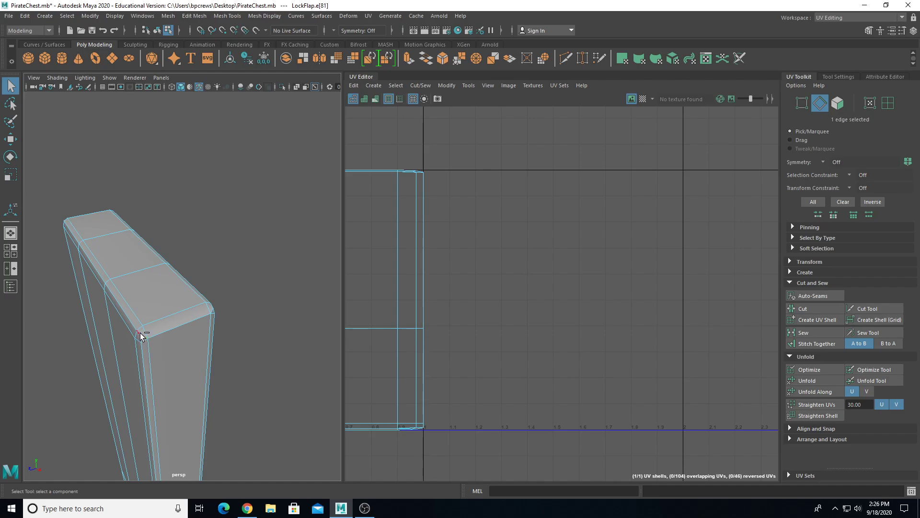
left_click_drag(145, 335, 180, 275, "alt")
left_click(237, 317, "shift")
left_click(801, 310)
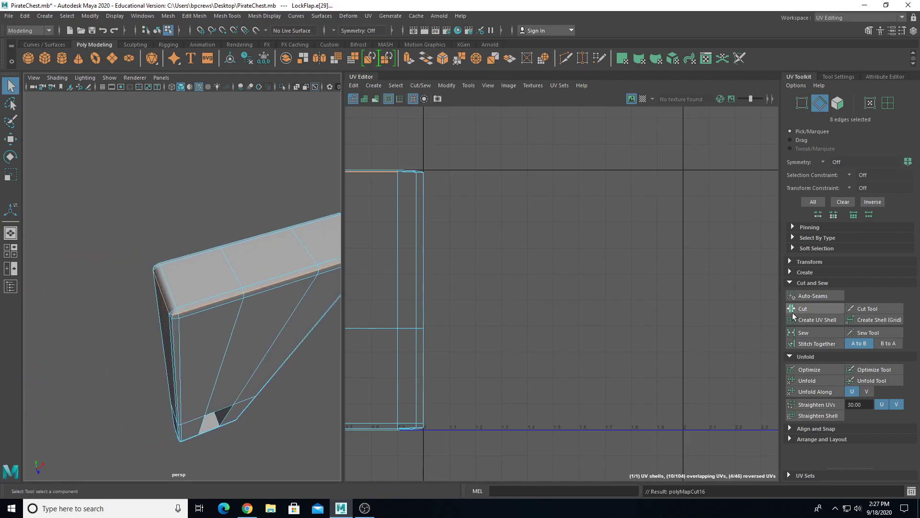
- Cut the lock flap's UVs along the short side edges of its upper end
left_click_drag(257, 304, 170, 293, "alt")
left_click(226, 281)
left_click_drag(199, 380, 192, 400, "alt")
left_click(192, 397)
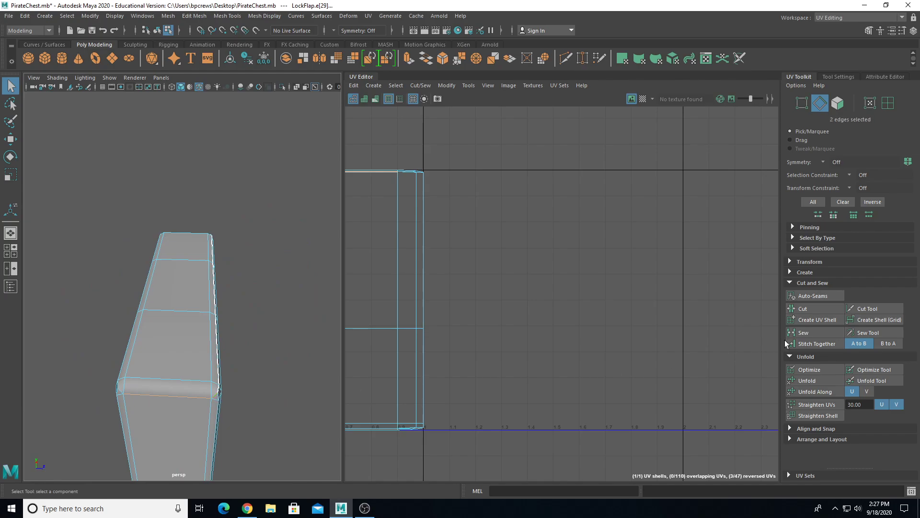
left_click(159, 317)
- Select the edges around the lock flap's lower end, including the corner bevels, and cut the UVs along them
left_click_drag(159, 316, 182, 312, "alt")
right_click_drag(214, 222, 238, 189)
left_click(238, 189)
left_click_drag(237, 189, 195, 99, "alt")
left_click_drag(220, 211, 139, 285, "alt")
left_click(263, 143)
right_click_drag(139, 245, 139, 220)
left_click(146, 272)
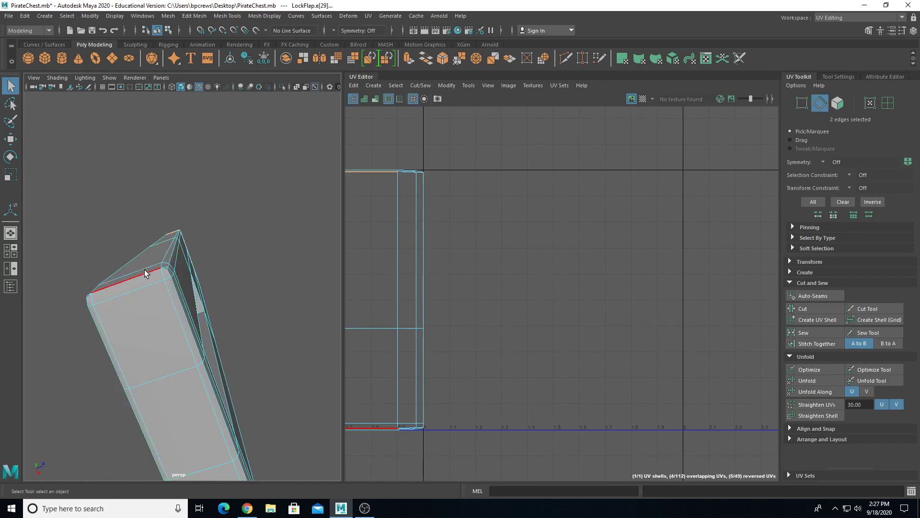
left_click(177, 285, "shift")
left_click(177, 289, "shift")
key("ctrl+z")
left_click(178, 297, "shift")
left_click(166, 271, "shift")
scroll(163, 269, "up", 3)
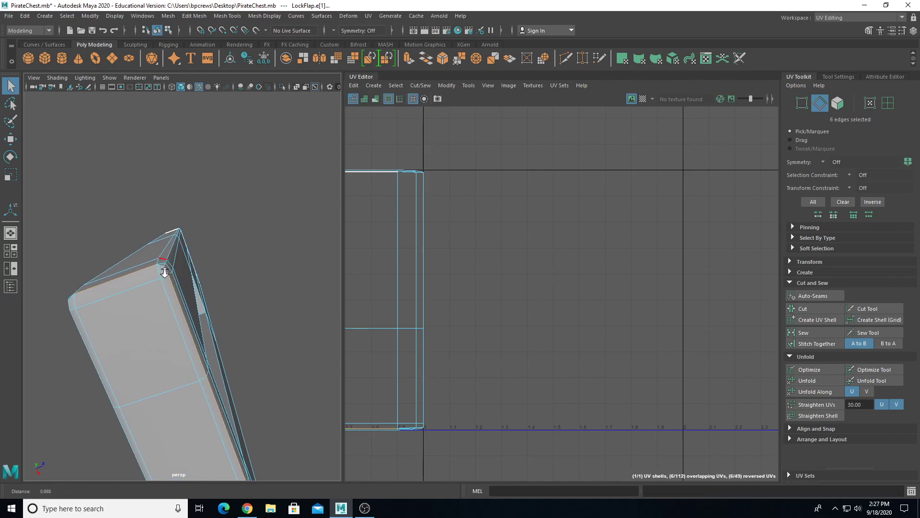
left_click(146, 251, "shift")
middle_click_drag(158, 278, 142, 249, "alt")
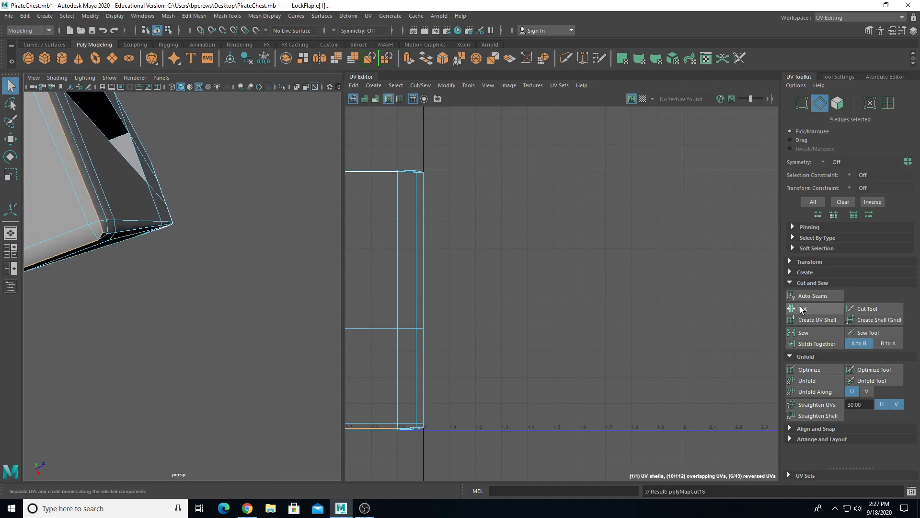
- Cut the lock flap's UVs along one long corner edge running from the upper end to the lower end
left_click_drag(144, 201, 202, 216, "alt")
right_click(199, 198)
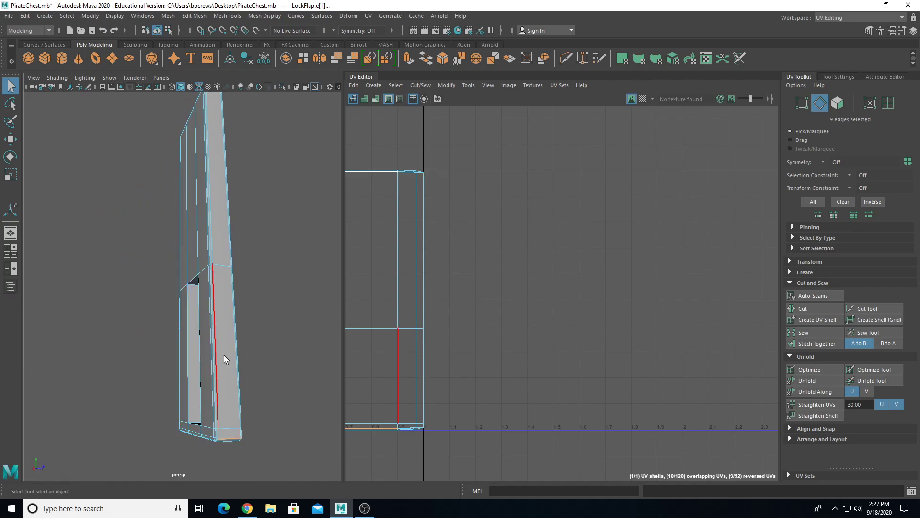
left_click(218, 366)
left_click_drag(216, 365, 211, 414, "alt")
left_click_drag(213, 215, 119, 232, "alt")
middle_click_drag(119, 232, 170, 258, "alt")
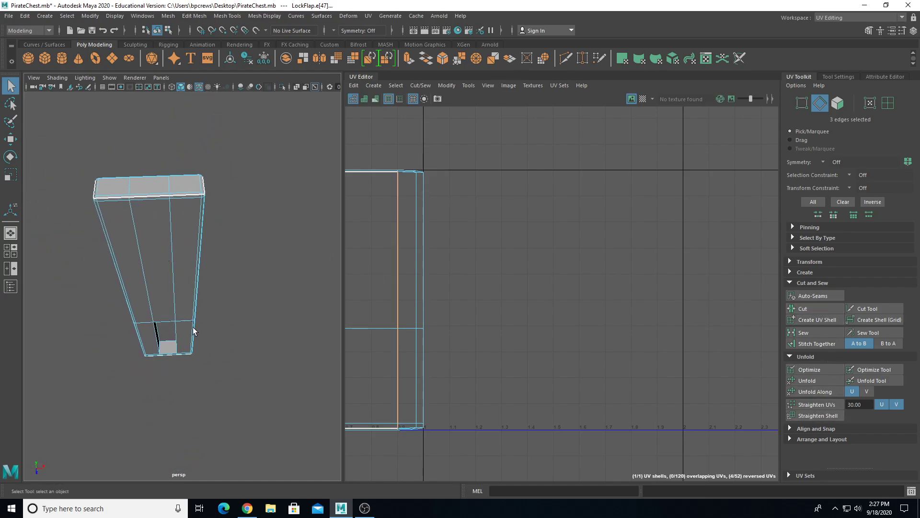
left_click_drag(191, 320, 137, 323, "alt")
middle_click_drag(137, 324, 166, 283, "alt")
scroll(172, 279, "up", 4)
left_click_drag(172, 279, 194, 251, "alt")
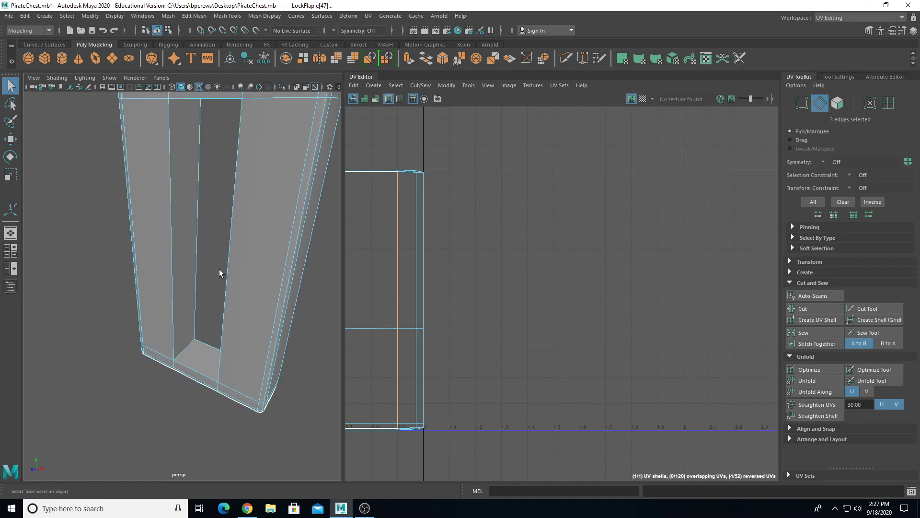
- Select the edges around the rectangular slot near the lock flap's lower end and cut the UVs along them
left_click(174, 275)
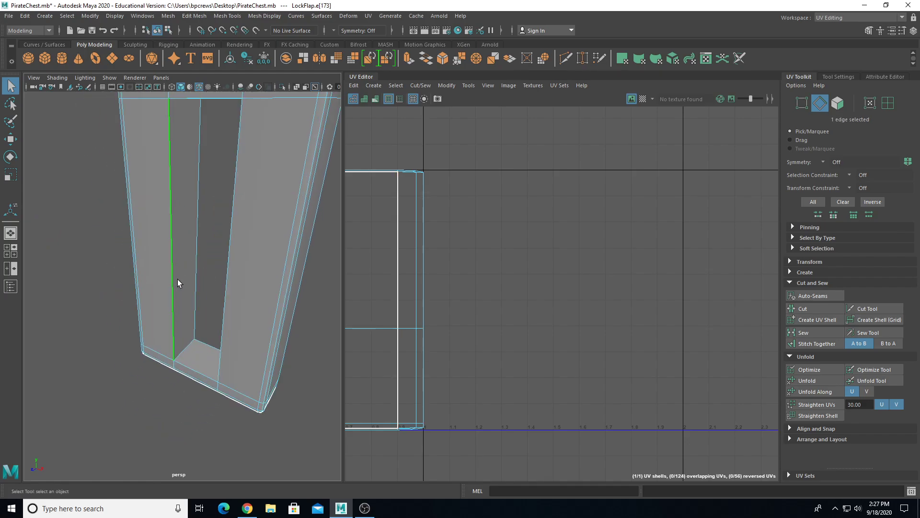
left_click(240, 353)
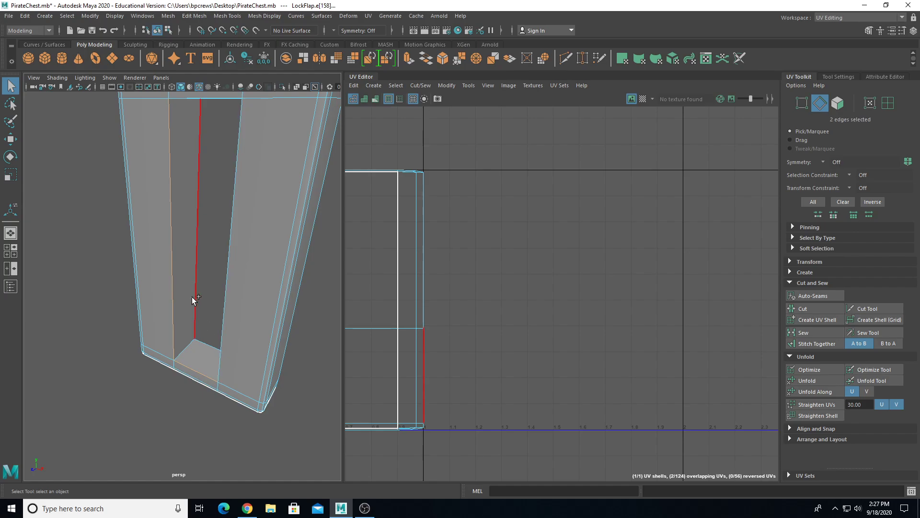
left_click_drag(207, 220, 200, 191, "alt")
left_click_drag(210, 223, 66, 219, "alt")
left_click_drag(203, 264, 125, 270, "alt")
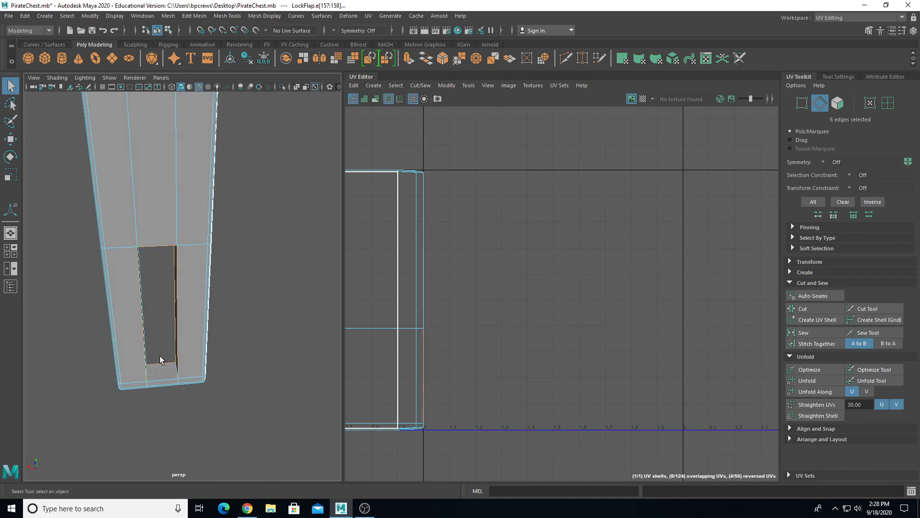
left_click(163, 382, "shift")
left_click_drag(184, 380, 143, 380, "alt")
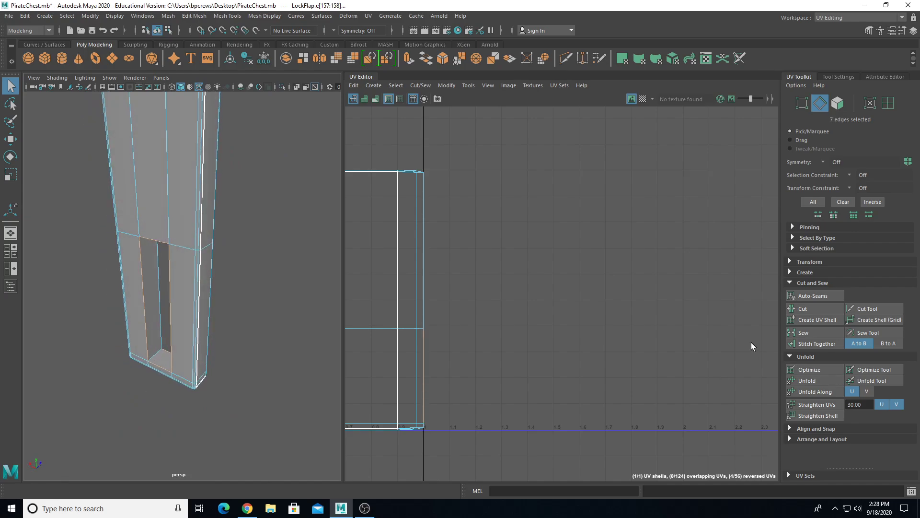
left_click(805, 308)
- Cut the UVs along one short inner corner edge at the lower end of the lock flap's slot
left_click(160, 355)
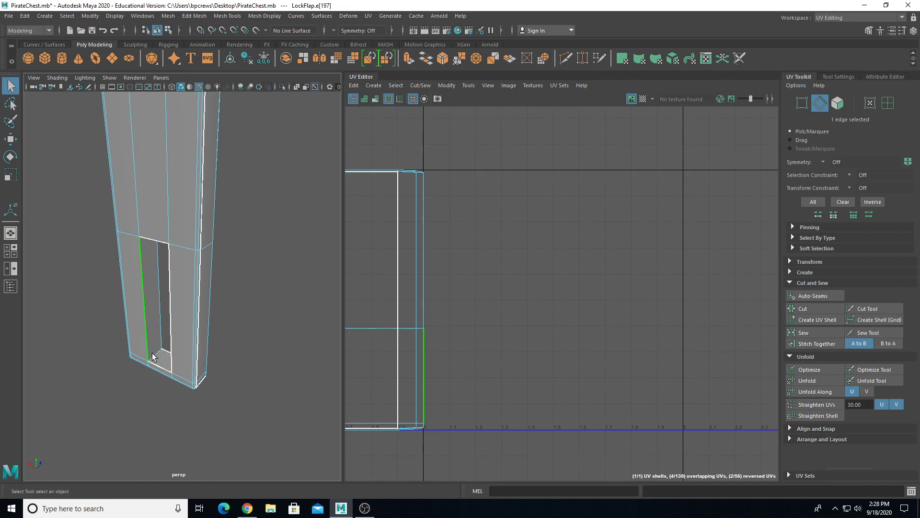
left_click_drag(154, 354, 201, 353, "alt")
scroll(217, 323, "down", 5)
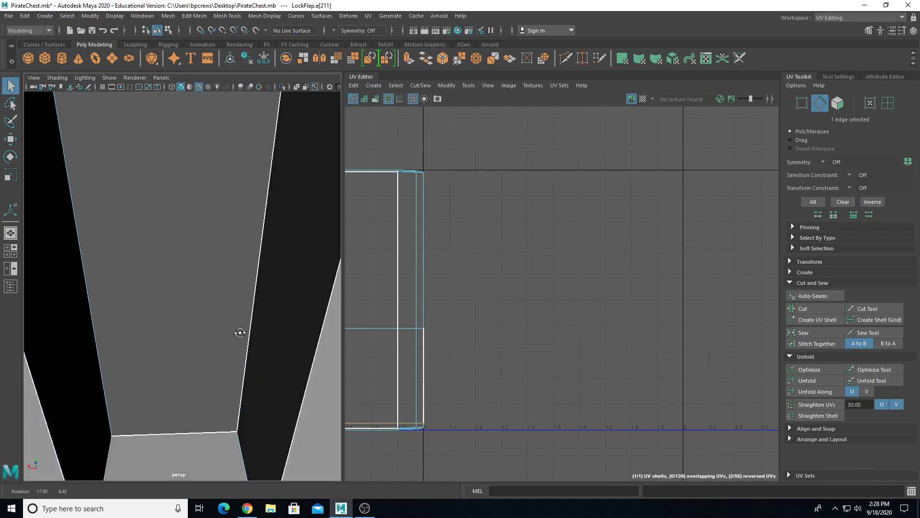
left_click(277, 360)
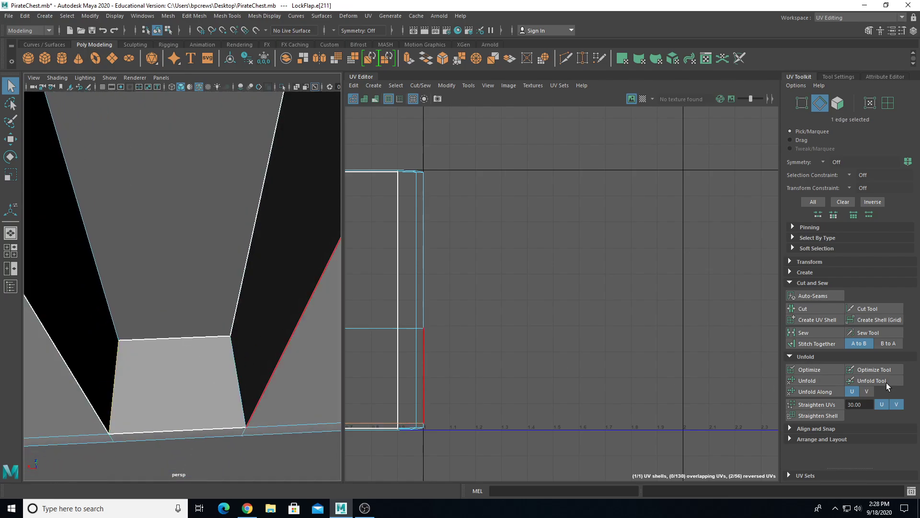
scroll(206, 335, "down", 5)
left_click_drag(206, 335, 222, 269, "alt")
key("4")
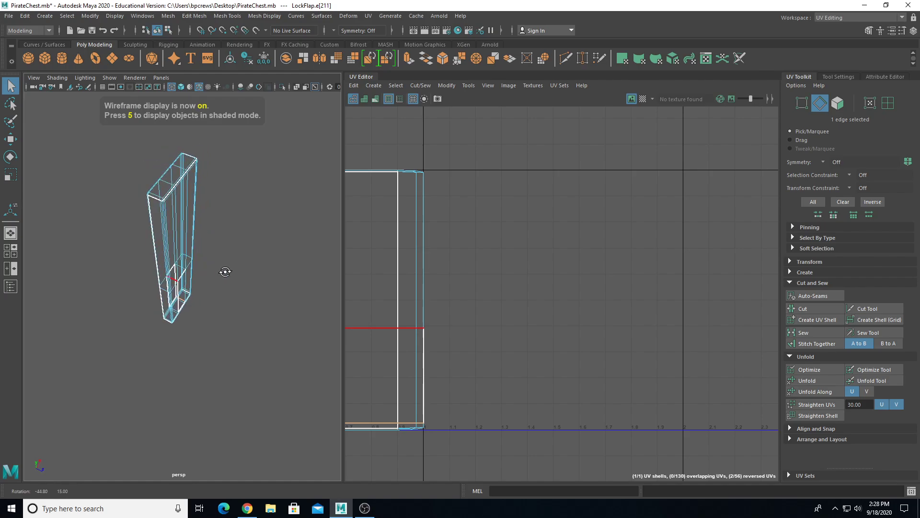
scroll(136, 313, "up", 6)
key("5")
scroll(186, 311, "up", 2)
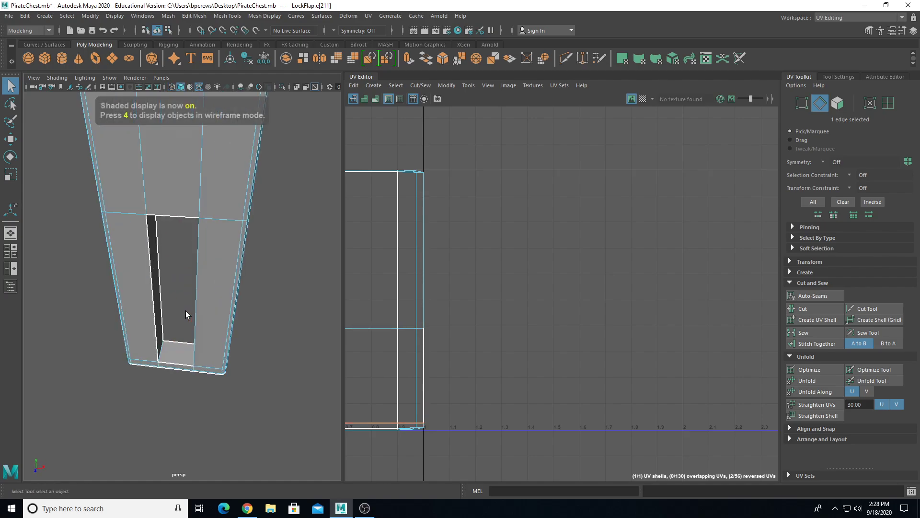
mouse_move(177, 334)
left_mouse_down("alt")
mouse_move(205, 335)
mouse_move(185, 353)
mouse_move(189, 332)
left_mouse_up("alt")
left_click(196, 317)
left_click(823, 309)
- Select the whole lock flap and save the scene under the new name PirateChestUV.mb
mouse_move(200, 414)
left_mouse_down("alt")
mouse_move(246, 412)
mouse_move(185, 404)
mouse_move(191, 398)
left_mouse_up("alt")
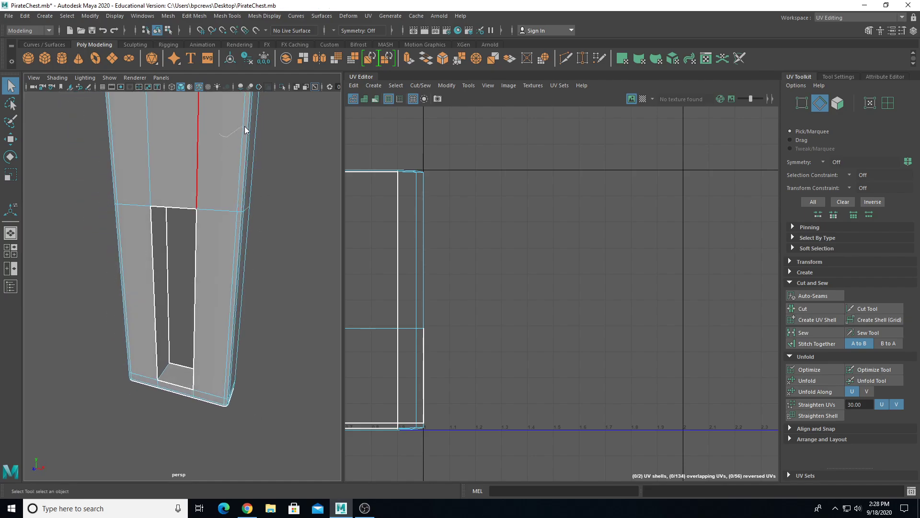
right_click_drag(254, 126, 234, 119)
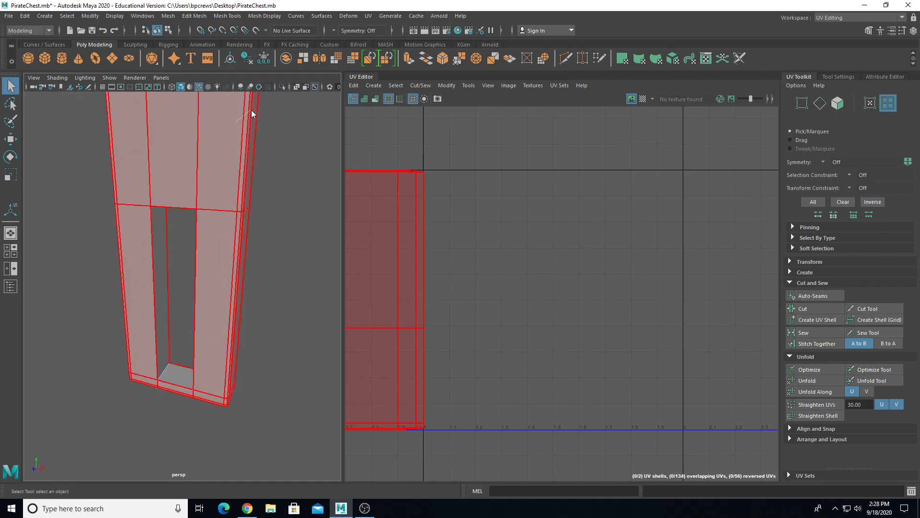
left_click(242, 118)
left_click(8, 16)
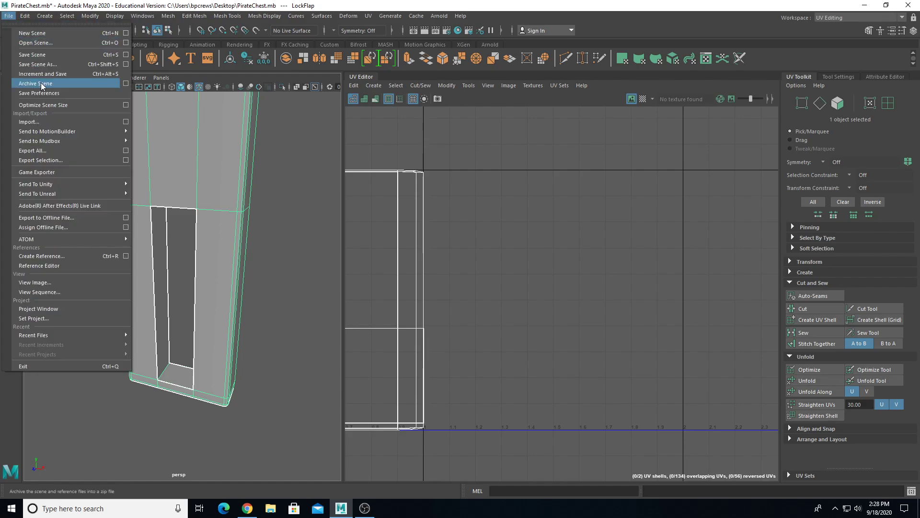
left_click(36, 64)
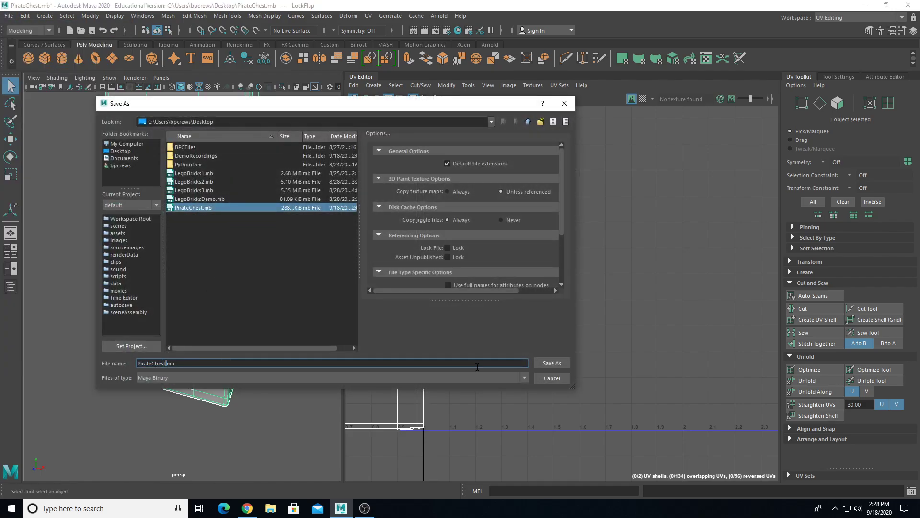
type("U")
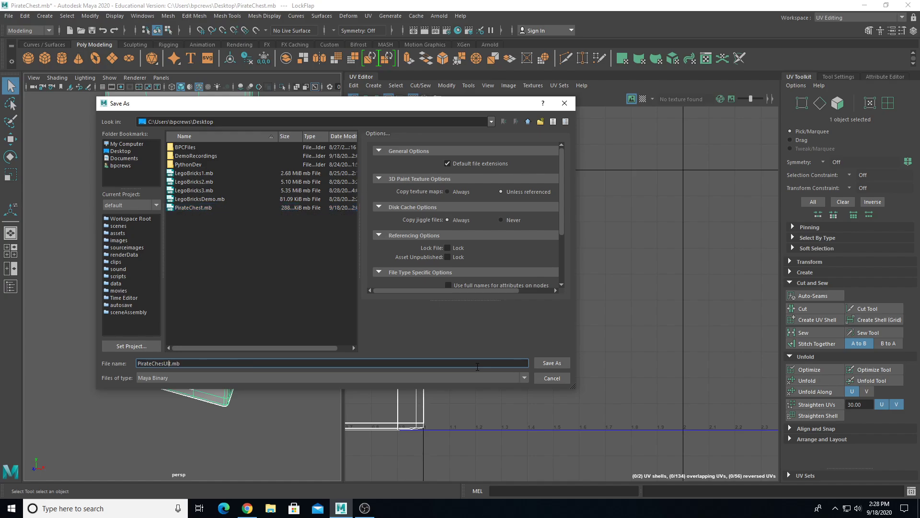
key("BackSpace")
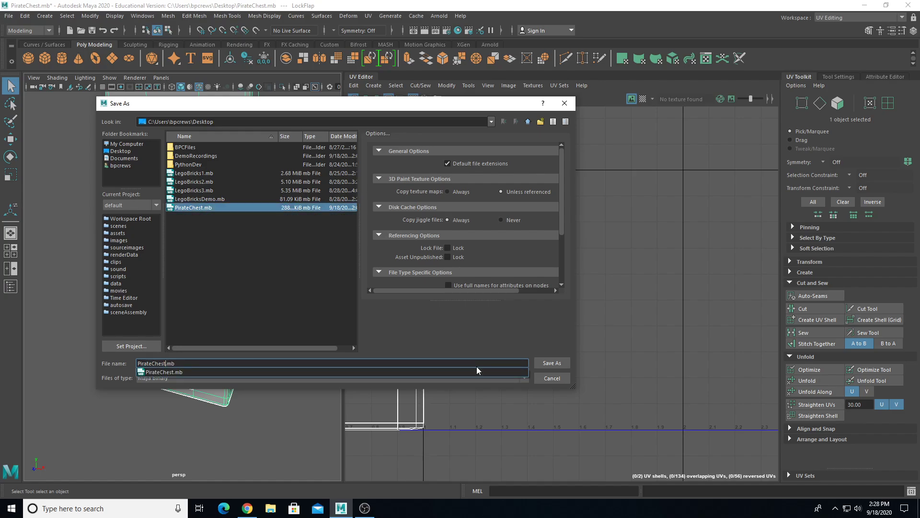
type("UV")
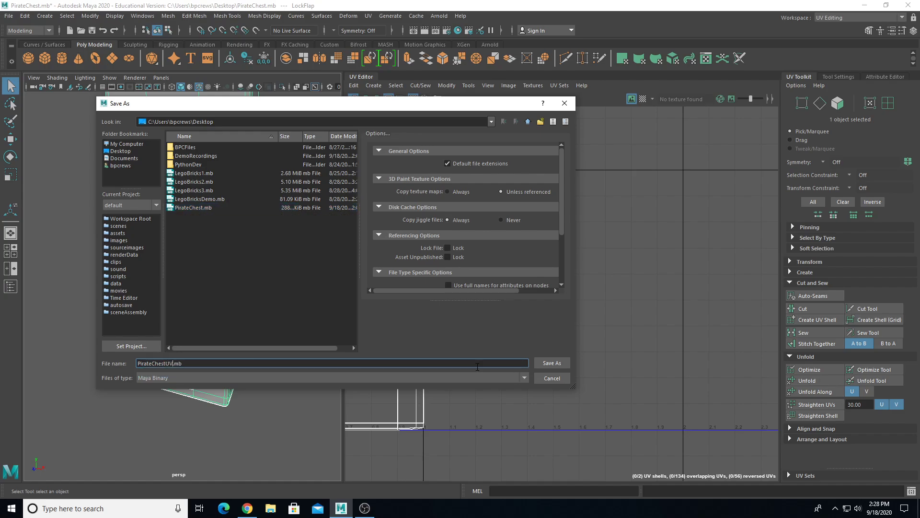
left_click(552, 364)
- Unfold the lock flap's UVs, then rotate its large shell upright and move it clear of the slot's shell
left_click(804, 377)
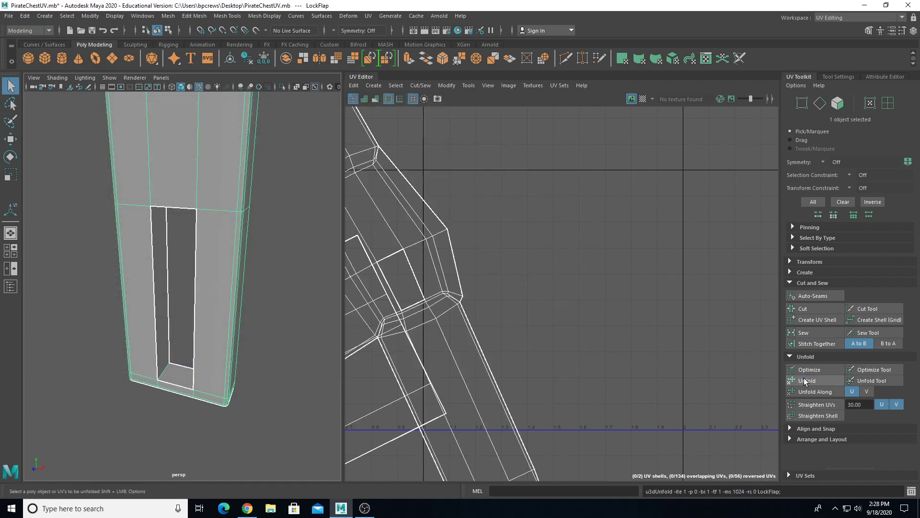
middle_click_drag(504, 328, 575, 291, "alt")
right_click_drag(501, 222, 480, 203)
left_click(519, 210)
key("e")
left_click_drag(525, 217, 459, 148)
key("w")
left_click_drag(477, 262, 659, 252)
- Rotate the slot's UV shell so that its edges line up with the grid
left_click(486, 303)
key("e")
left_click_drag(553, 257, 479, 202)
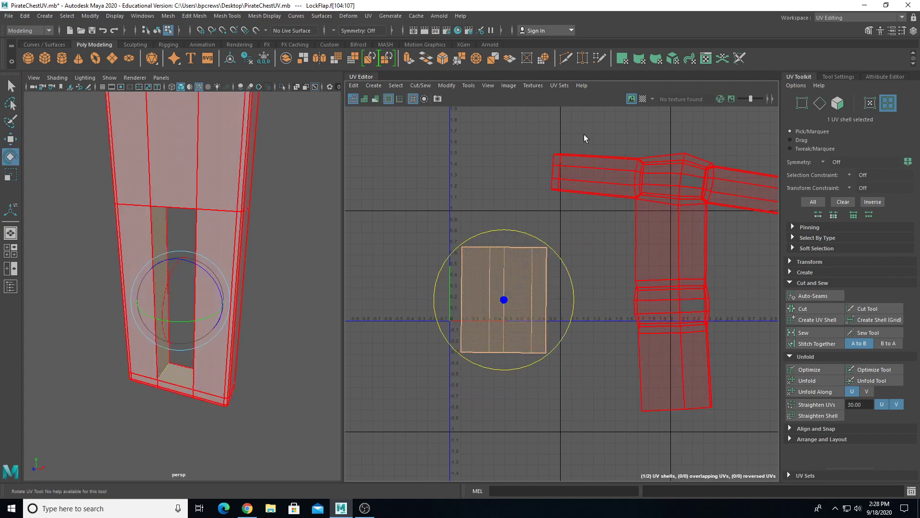
- Show the checker map and scale the slot's UV shell into a long, low strip with roughly square checks
left_click(640, 100)
left_click_drag(230, 269, 182, 302, "alt")
key("f")
key("f")
right_click_drag(182, 303, 208, 273, "alt")
left_click_drag(208, 273, 229, 274, "alt")
right_click_drag(229, 275, 237, 280, "alt")
key("r")
left_click_drag(573, 304, 901, 302)
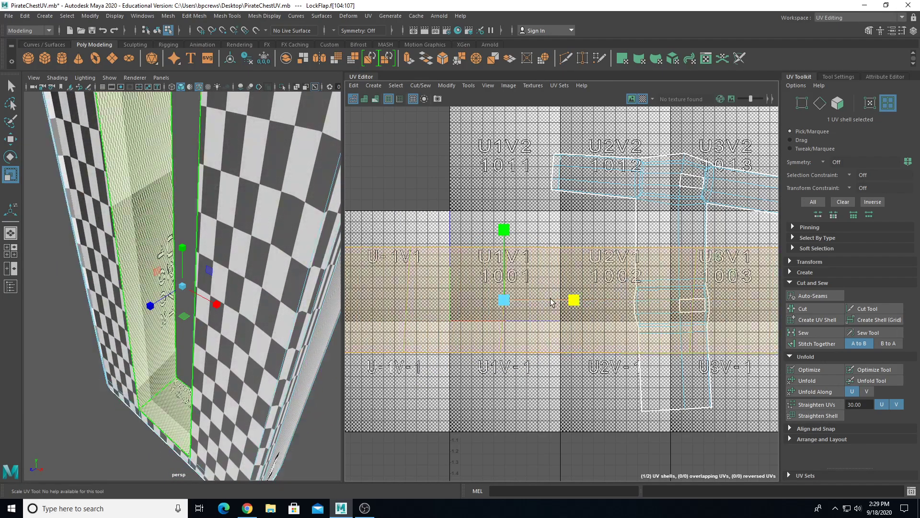
left_click_drag(498, 297, 444, 379)
left_click_drag(574, 301, 594, 297)
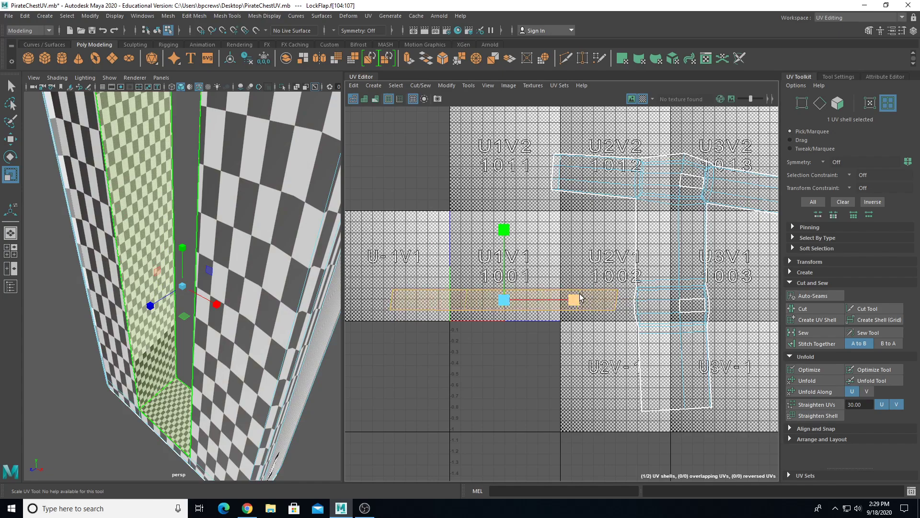
- Select the lower row of UVs on the slot's shell and shift it slightly sideways to square up the shell's ends
right_click_drag(464, 307, 391, 307)
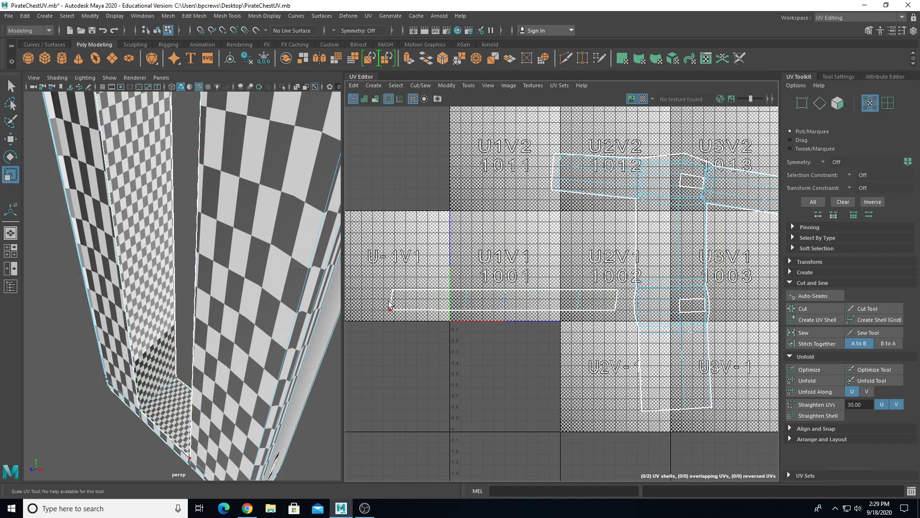
left_click_drag(557, 336, 558, 336)
key("w")
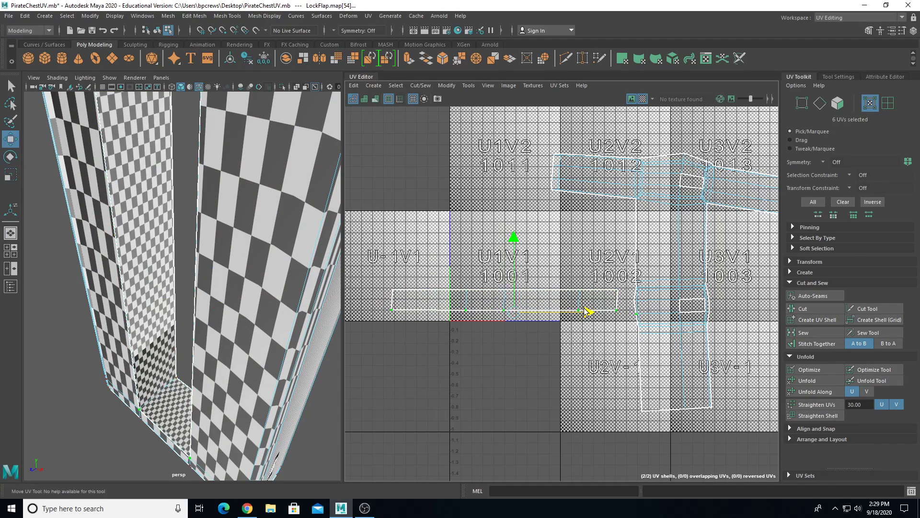
left_click(632, 312, "ctrl")
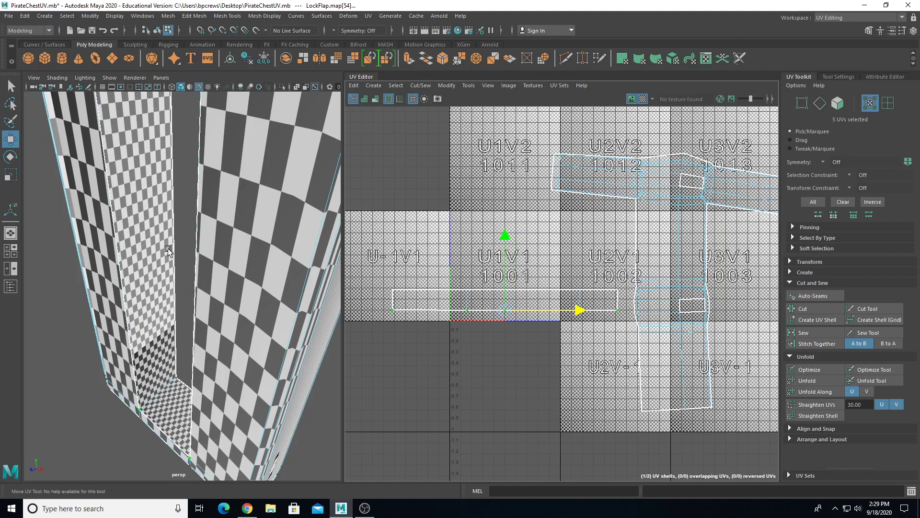
- Hide the checker map and move the lock flap's large UV shell farther from the slot's shell
scroll(583, 243, "down", 1)
right_click_drag(618, 198, 639, 198)
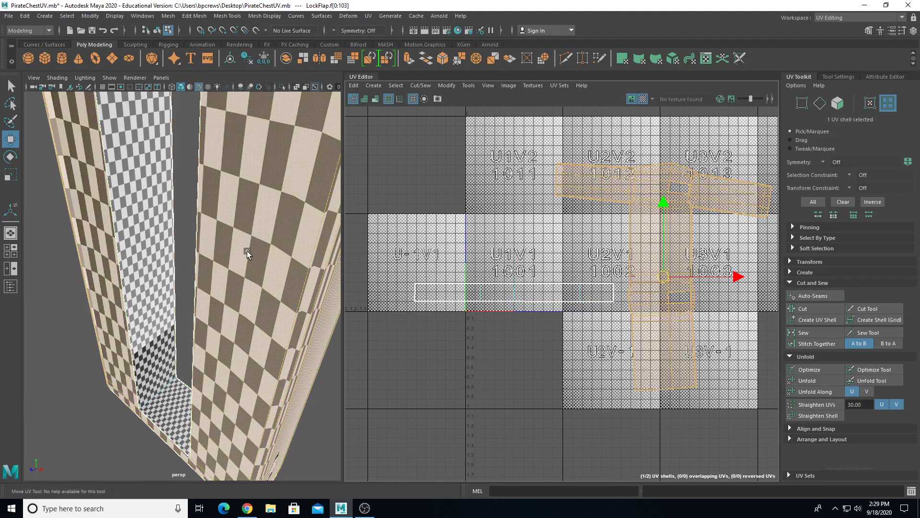
key("f")
left_click(643, 98)
key("f")
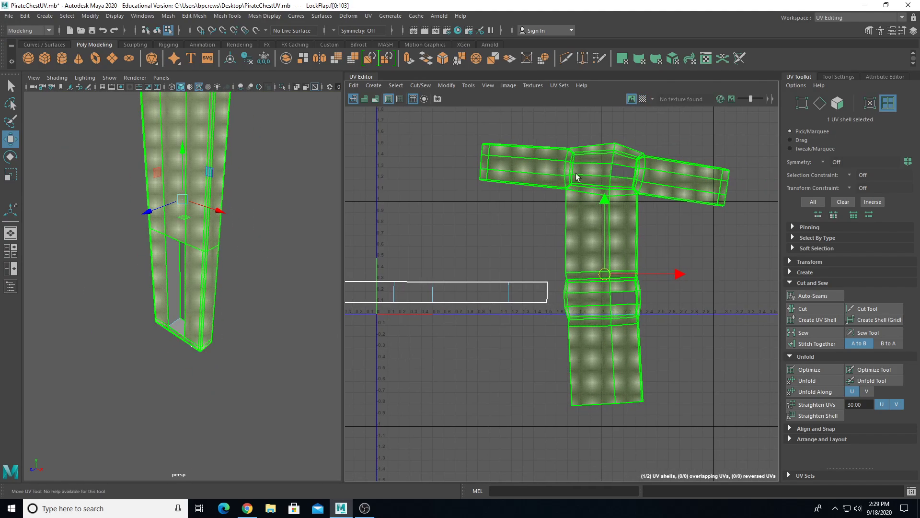
left_click_drag(608, 269, 660, 266)
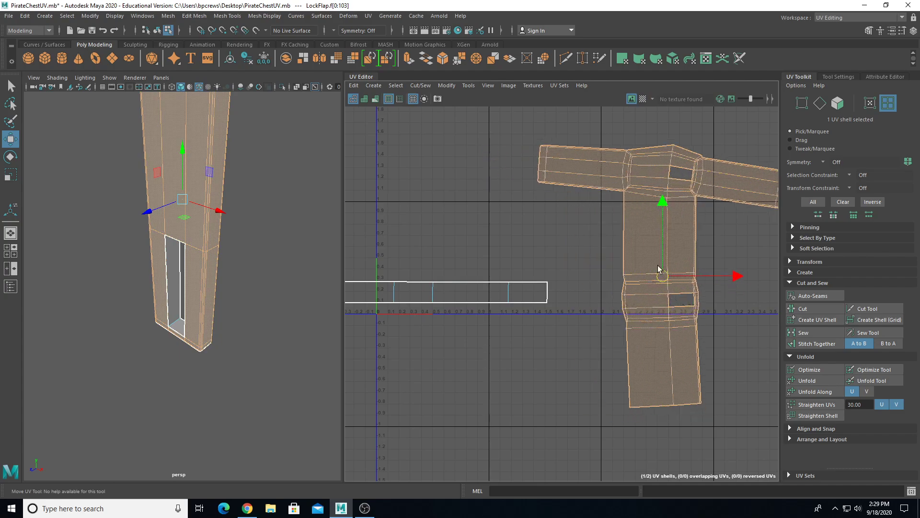
- Select all individual UVs of the lock flap's large shell and move them farther from the slot's strip
left_click(467, 86)
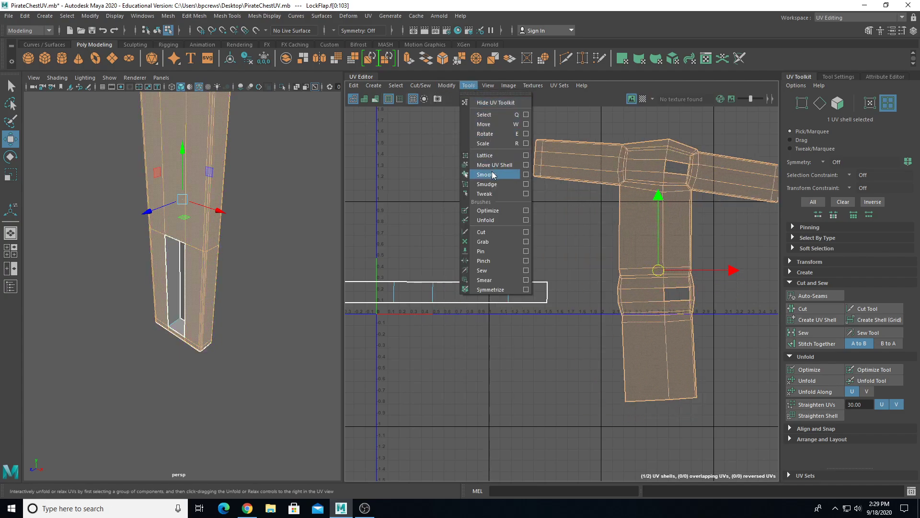
left_click(594, 169)
right_click_drag(598, 165, 633, 165)
left_click(543, 141)
middle_click_drag(584, 165, 493, 174, "alt")
left_click_drag(567, 280, 643, 268)
- Try to unfold and relax the large shell's UVs interactively with the Smooth tool
left_click(468, 85)
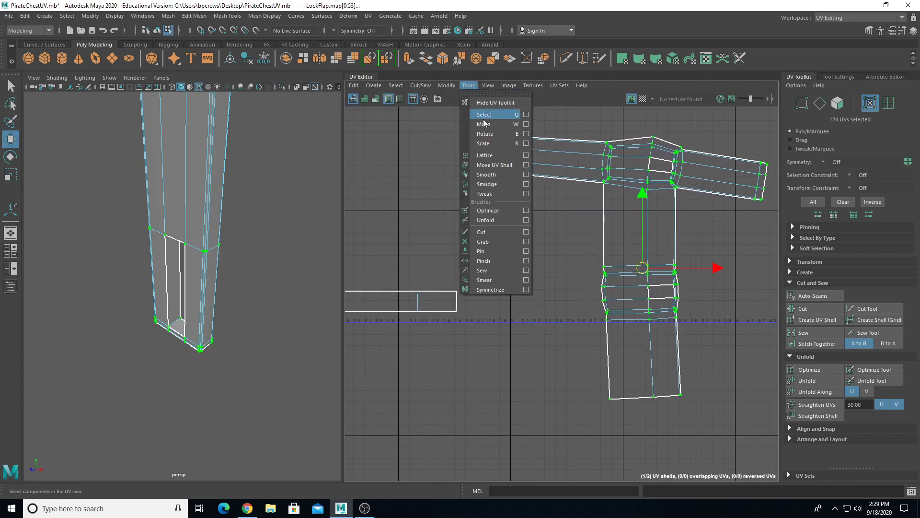
left_click(505, 175)
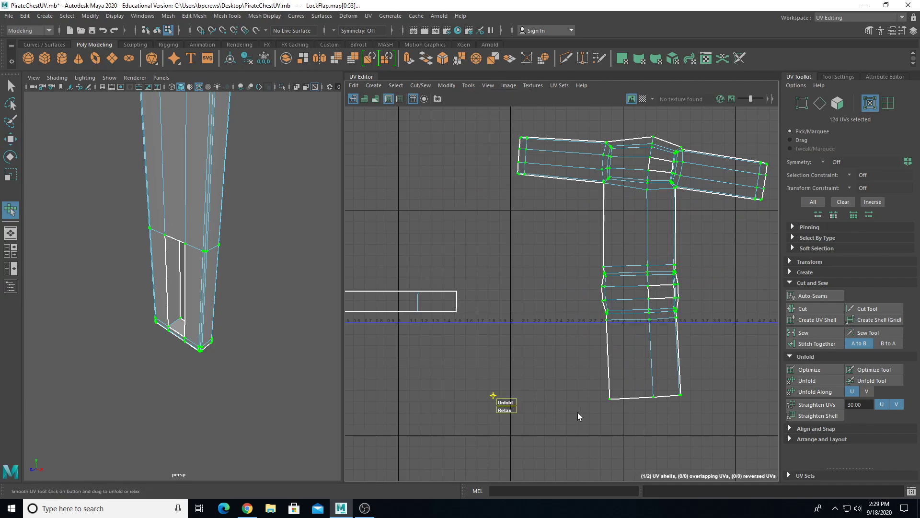
middle_click_drag(578, 423, 546, 398, "alt")
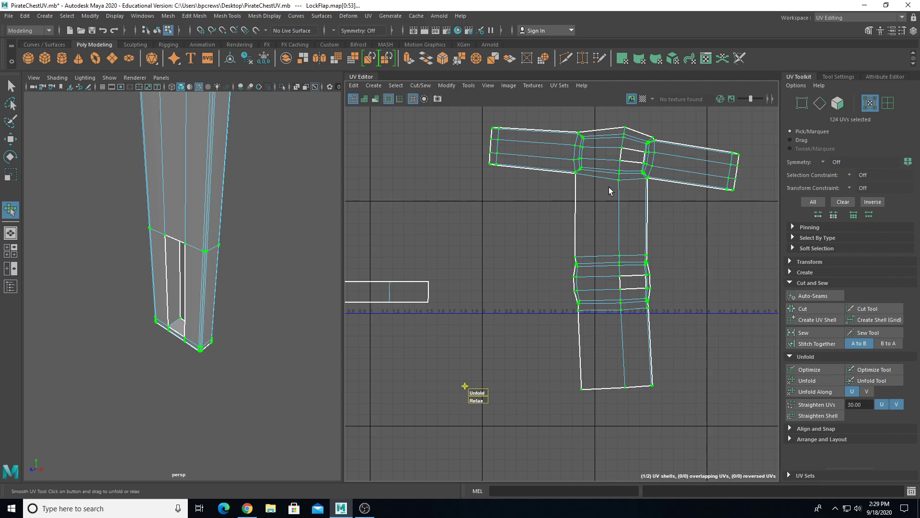
left_click_drag(475, 394, 794, 390)
left_click_drag(473, 394, 761, 374)
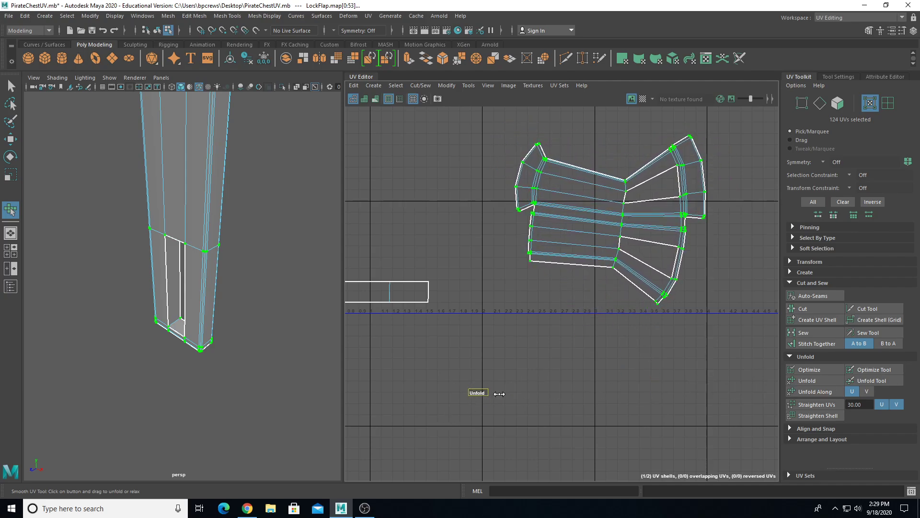
left_click_drag(474, 401, 624, 396)
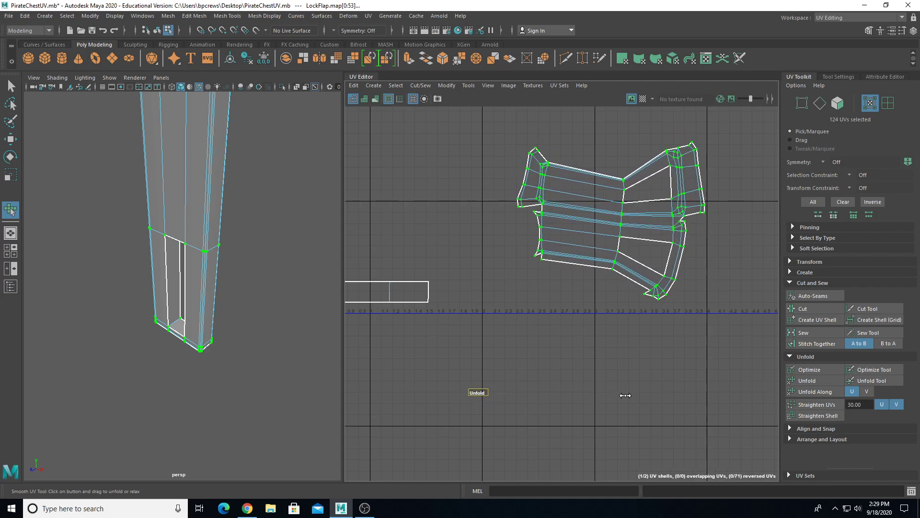
left_click_drag(476, 399, 705, 314)
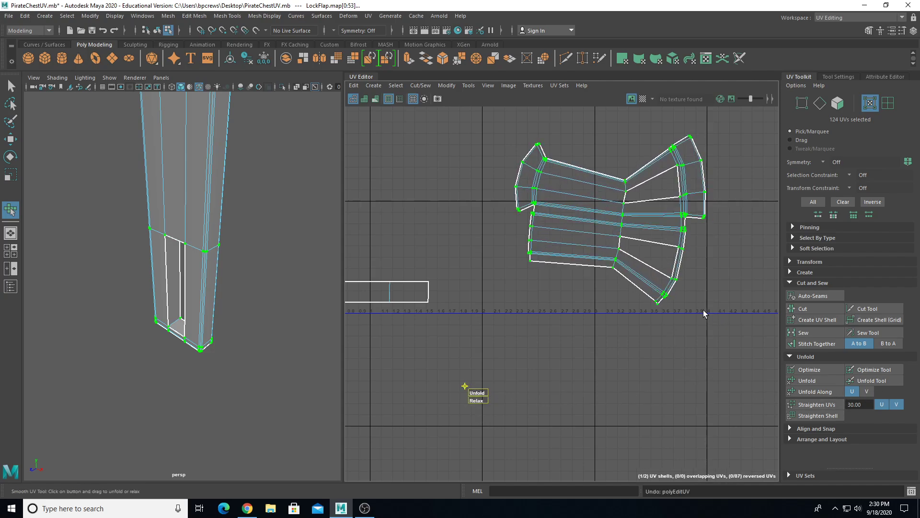
left_click_drag(475, 393, 798, 400)
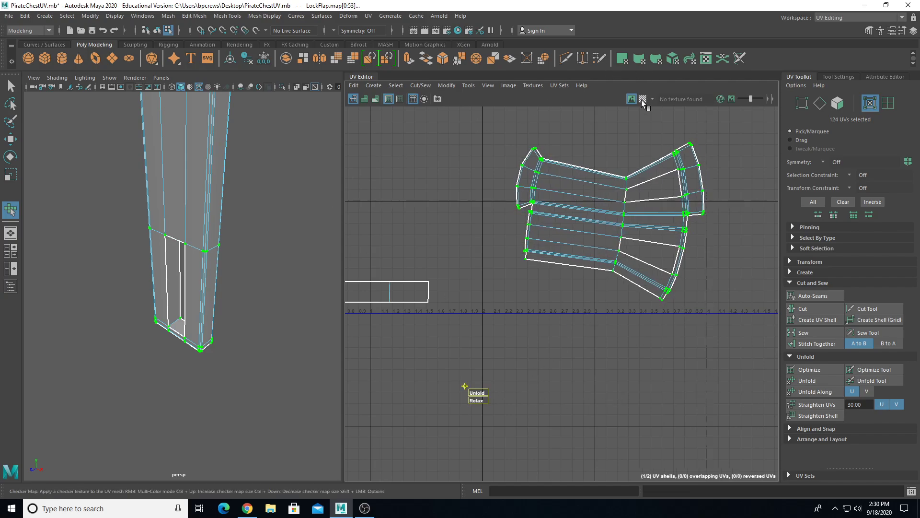
- Undo the Smooth tool's changes to the lock flap's large UV shell
key("ctrl+z")
key("ctrl+z")
key("ctrl+z")
key("ctrl+z")
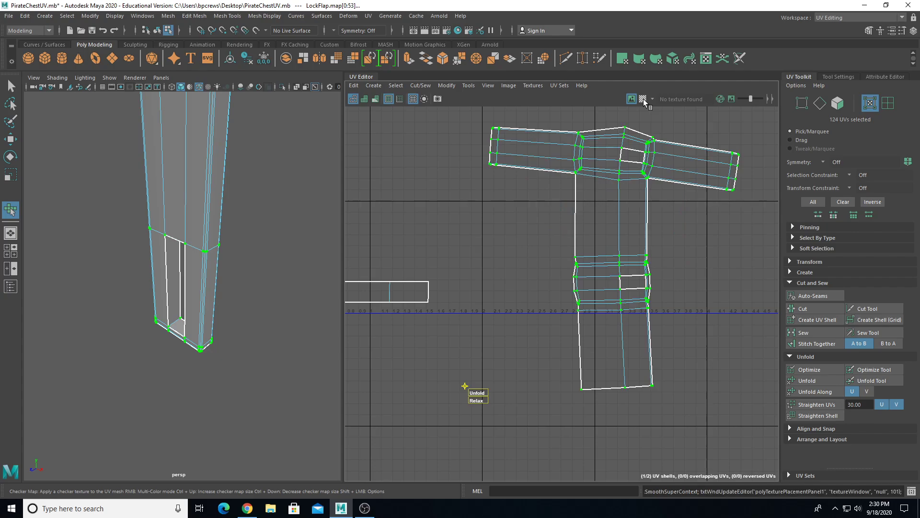
- Examine the lock flap's texture distortion with the checker map, and hide the map again
left_click(643, 99)
left_click_drag(187, 335, 152, 255, "alt")
right_click_drag(151, 255, 164, 351, "alt")
middle_click_drag(165, 351, 216, 344, "alt")
key("f")
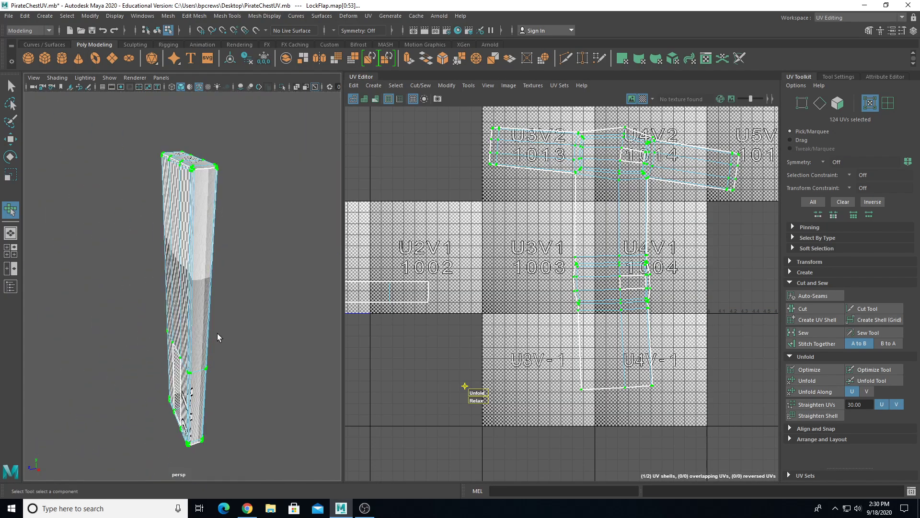
left_click(642, 99)
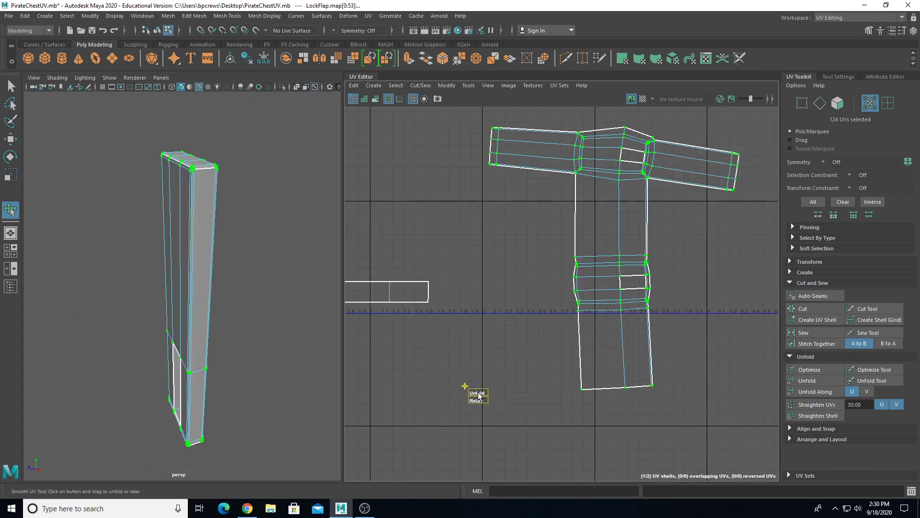
- Unfold the lock flap's large UV shell with the Smooth tool and check the result with the checker map
left_click_drag(474, 390, 896, 403)
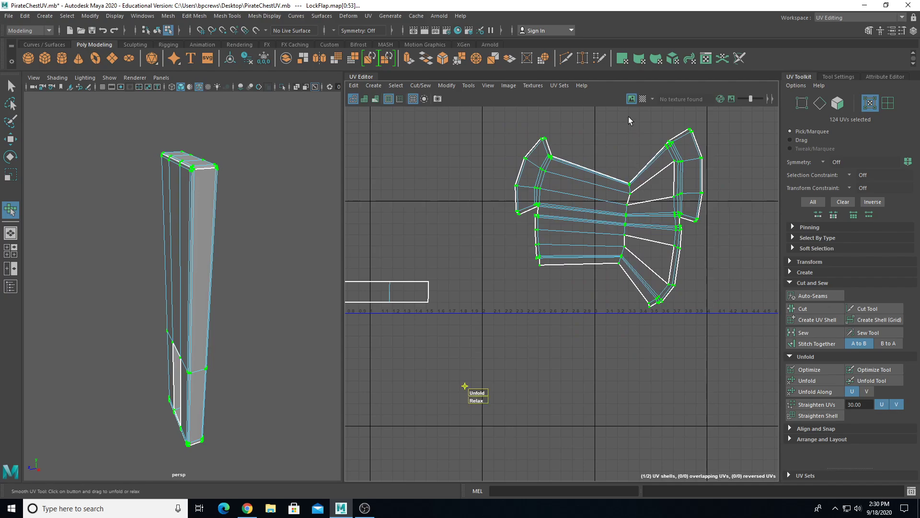
left_click(642, 99)
scroll(293, 255, "up", 5)
middle_click_drag(288, 249, 169, 246, "alt")
left_click_drag(169, 247, 194, 251, "alt")
- Compare the checker pattern on the slot's strip, reselect the large shell's UVs and hide the checker map
middle_click_drag(403, 287, 634, 234, "alt")
left_click_drag(436, 234, 692, 294)
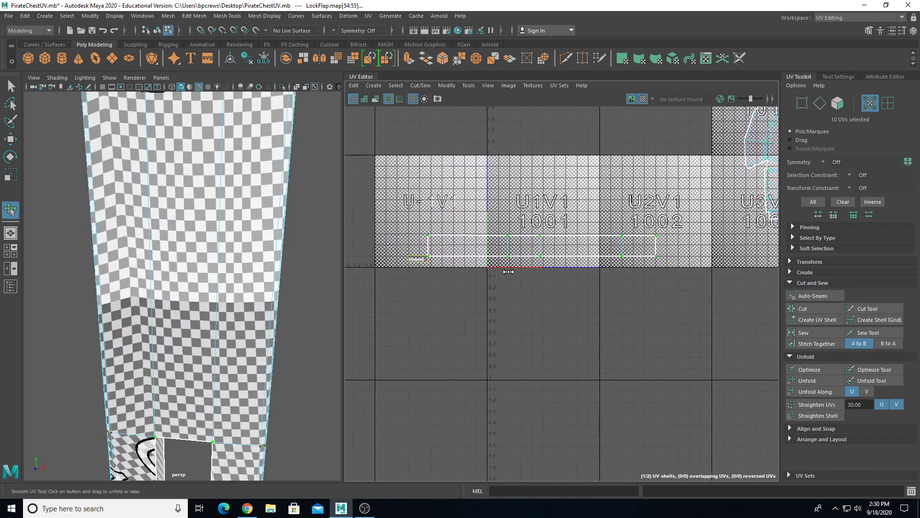
left_click_drag(138, 412, 131, 288, "alt")
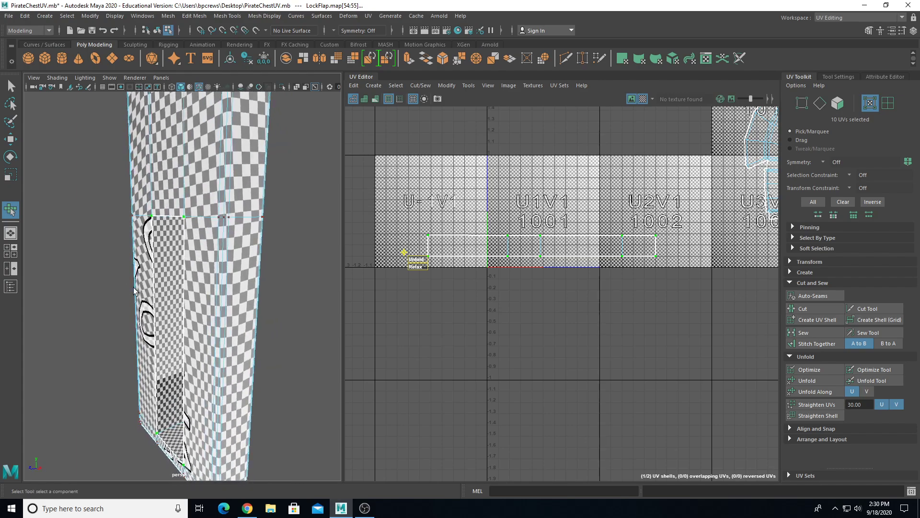
middle_click_drag(746, 109, 527, 225, "alt")
left_click_drag(727, 325, 726, 322)
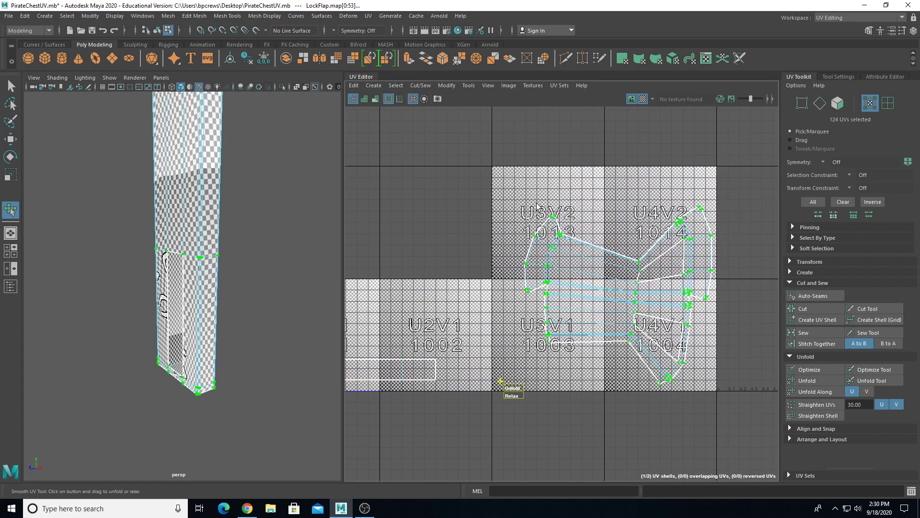
left_click(644, 99)
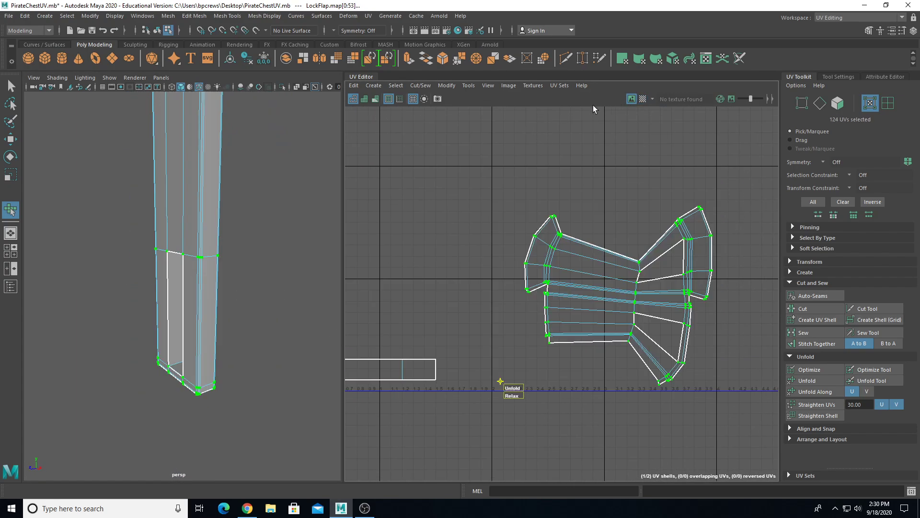
- Straighten the middle column and the left block of the large shell with the Grab brush
left_click(470, 86)
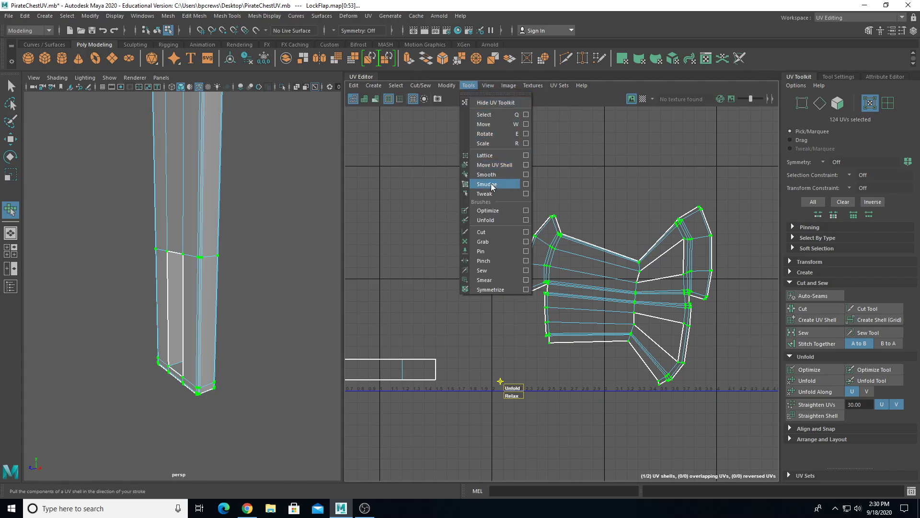
left_click(492, 241)
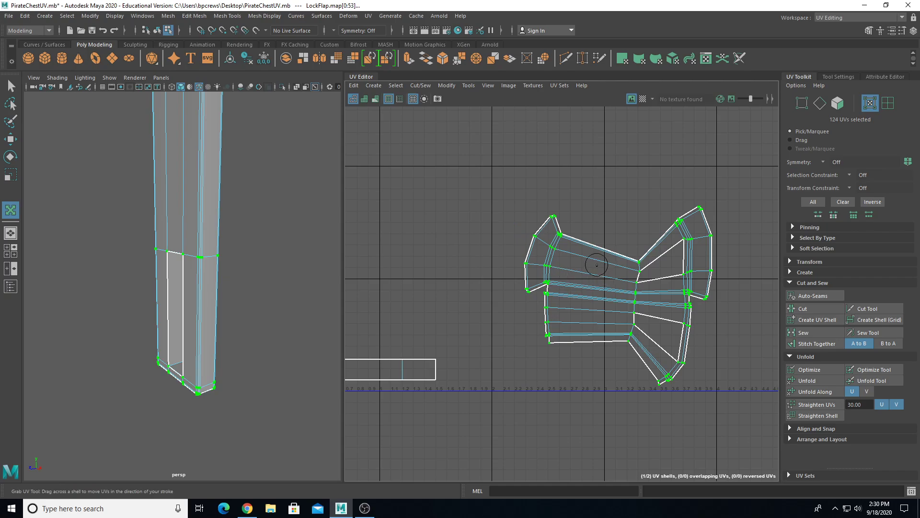
left_click(469, 86)
left_click(496, 241)
scroll(594, 201, "up", 2)
mouse_move(596, 194)
middle_mouse_down("alt")
mouse_move(522, 195)
mouse_move(491, 182)
middle_mouse_up("alt")
left_click_drag(553, 261, 556, 216)
left_click_drag(542, 343, 542, 358)
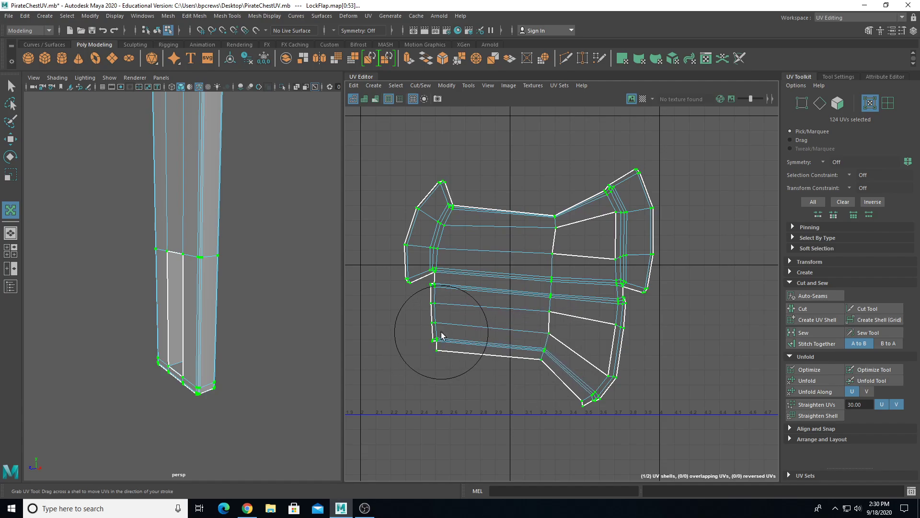
left_click_drag(439, 335, 437, 347)
left_click_drag(535, 355, 551, 354)
mouse_move(545, 317)
left_mouse_down()
mouse_move(553, 315)
mouse_move(554, 249)
mouse_move(527, 241)
mouse_move(550, 213)
left_mouse_up()
- Pull the large shell's lower-right flap outward and level the right end of its central strips with a resized Grab brush
key("b")
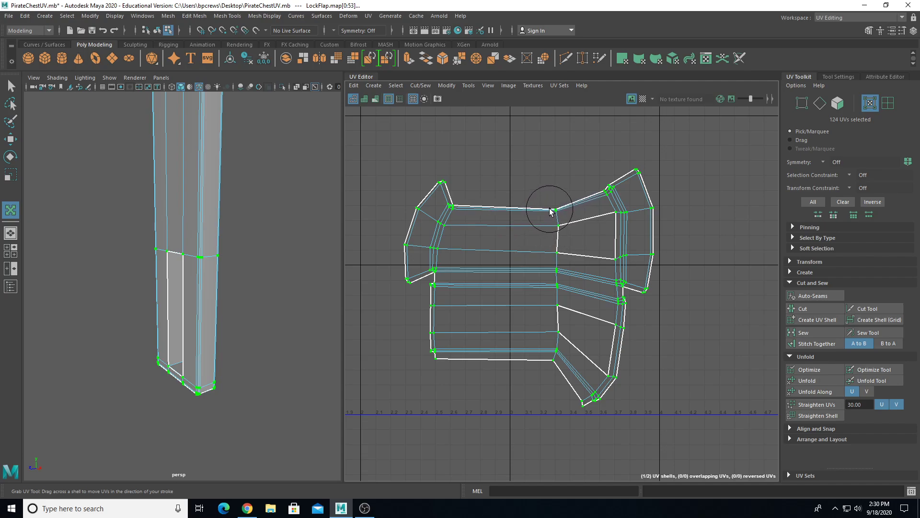
mouse_move(579, 408)
left_mouse_down()
mouse_move(595, 407)
mouse_move(601, 384)
left_mouse_up()
left_click_drag(623, 343, 627, 327)
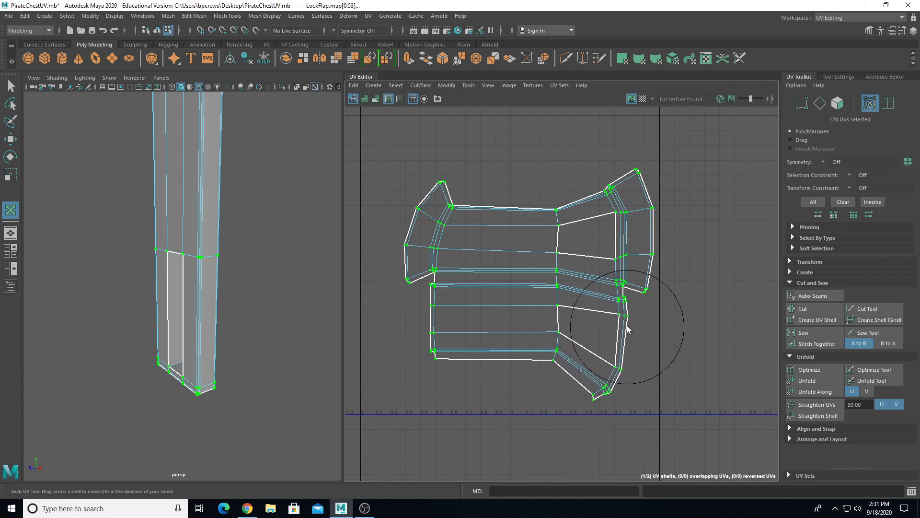
left_click_drag(625, 286, 621, 272)
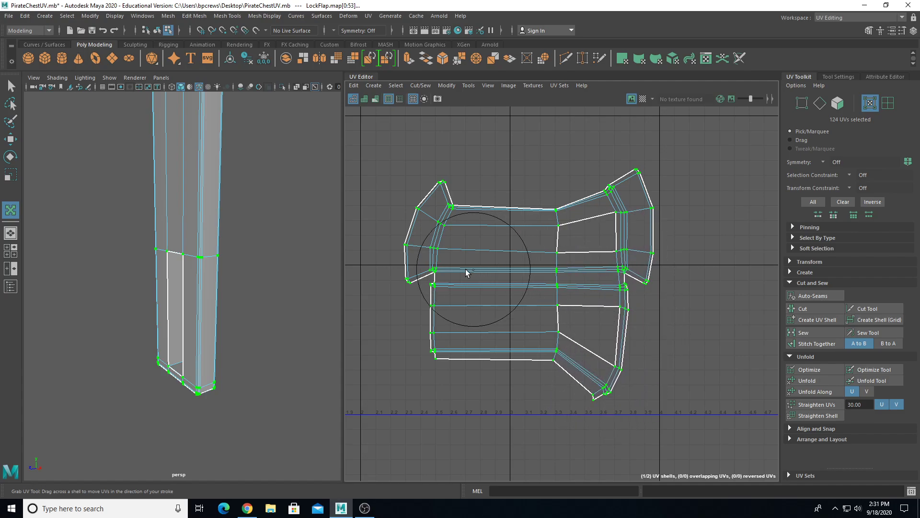
- Reshape the lower corner and outer edge of the large shell's left wing with the Grab brush
left_click_drag(454, 265, 401, 283)
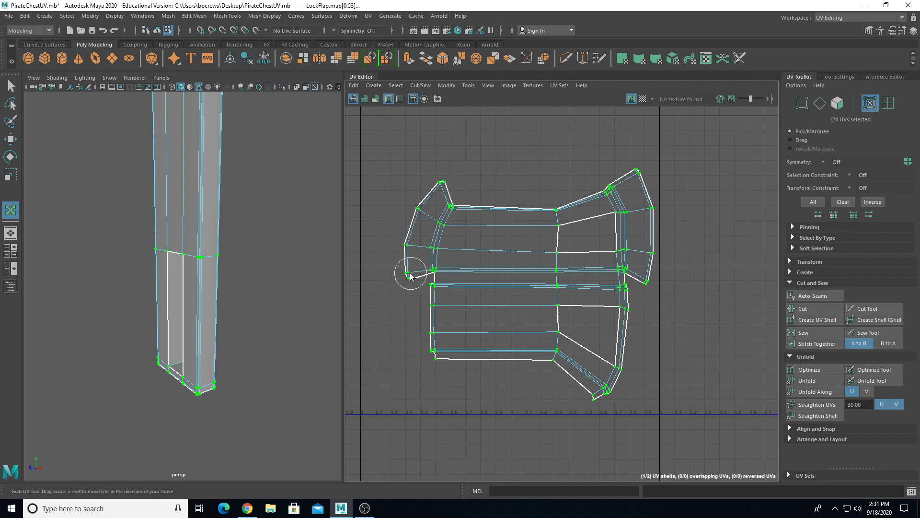
scroll(410, 276, "up", 5)
mouse_move(394, 277)
left_mouse_down()
mouse_move(376, 212)
mouse_move(397, 255)
left_mouse_up()
scroll(417, 187, "down", 3)
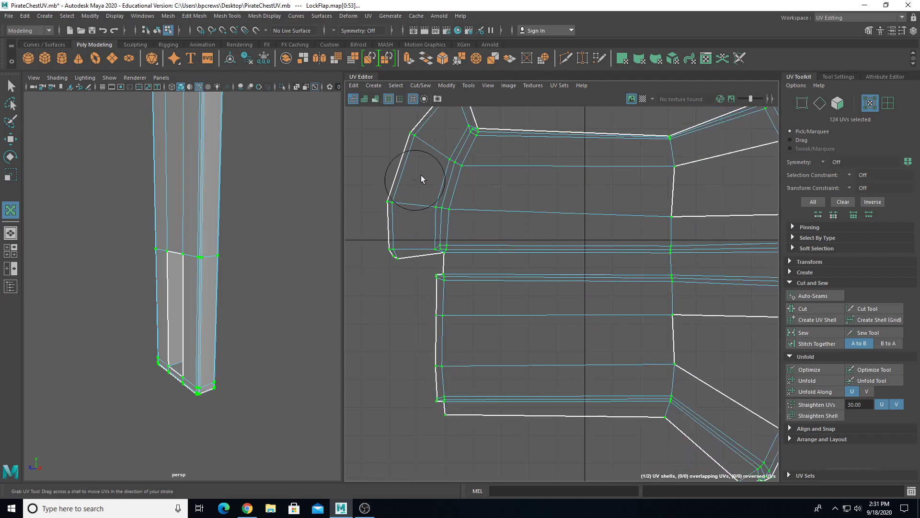
scroll(403, 235, "up", 1)
mouse_move(412, 156)
left_mouse_down()
mouse_move(382, 158)
mouse_move(375, 177)
mouse_move(384, 160)
mouse_move(402, 165)
left_mouse_up()
- Pull the UVs above the large shell's upper slot opening downward, next to the right wing
middle_click_drag(568, 218, 472, 187, "alt")
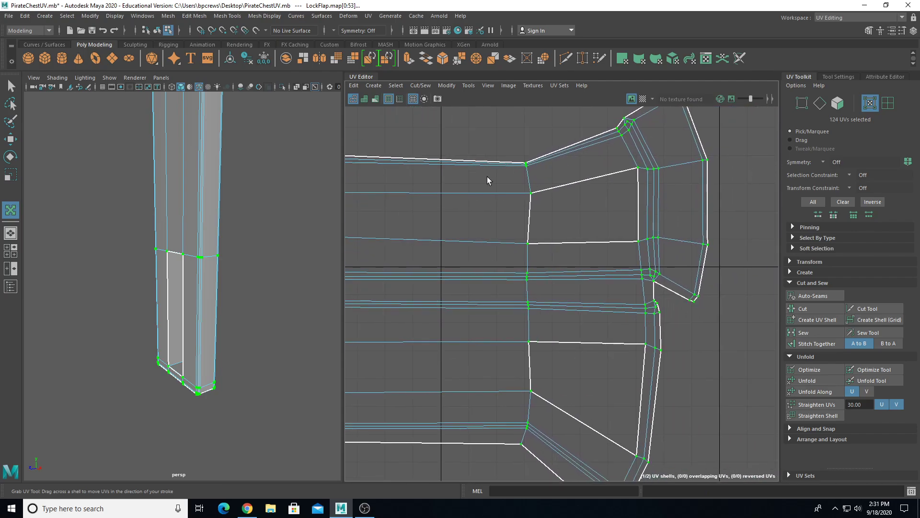
left_click_drag(643, 169, 643, 191)
left_click_drag(628, 129, 637, 143)
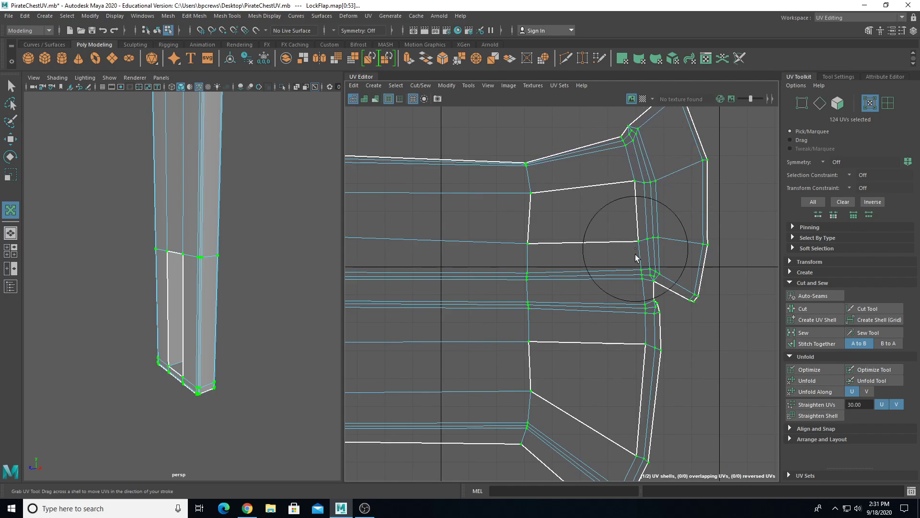
- Pull the large shell's lower-right flap upward with the Grab brush and adjust its bottom corner UV
scroll(627, 377, "down", 1)
middle_click_drag(602, 363, 582, 276, "alt")
left_click_drag(612, 371, 618, 365)
key("ctrl+z")
key("b")
left_click_drag(593, 401, 630, 383)
left_click_drag(620, 371, 641, 318)
mouse_move(610, 374)
left_mouse_down()
mouse_move(618, 385)
mouse_move(628, 378)
left_mouse_up()
key("w")
left_click(613, 387)
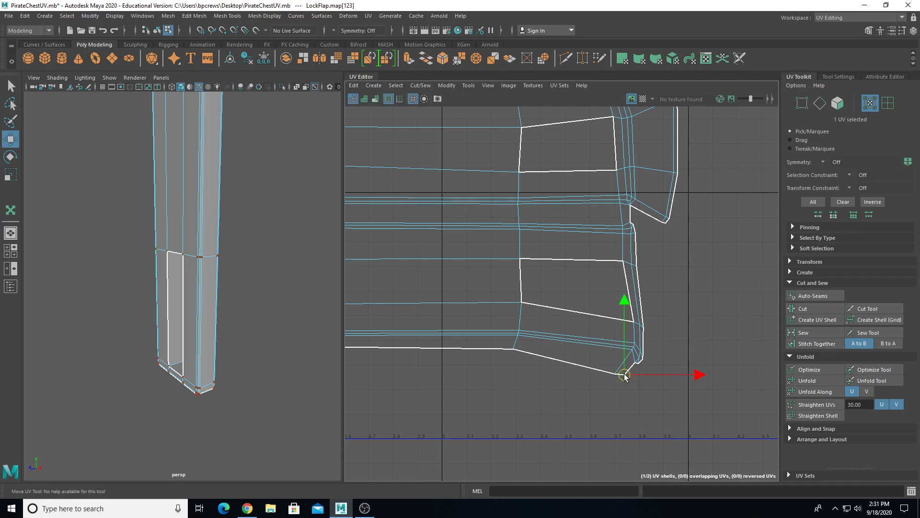
scroll(570, 328, "down", 3)
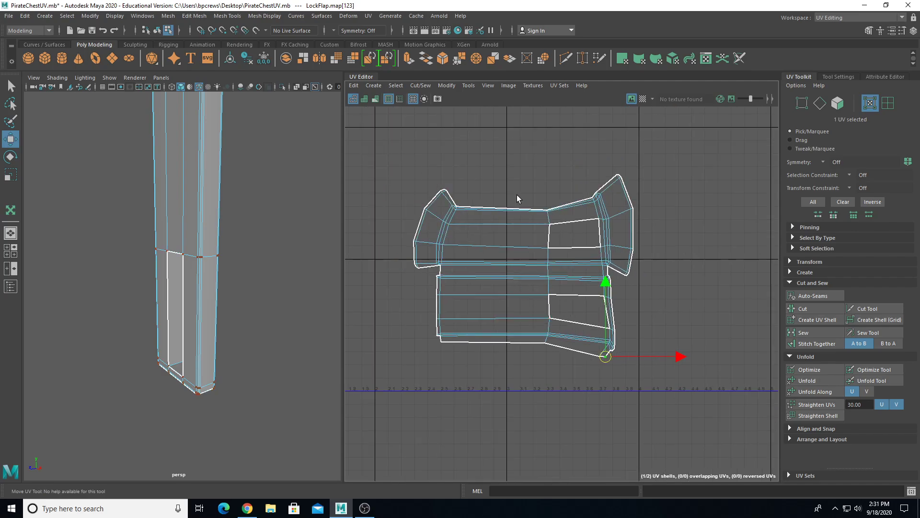
- Pull the tips of the large shell's right and left wings inward with the Grab brush
left_click(470, 85)
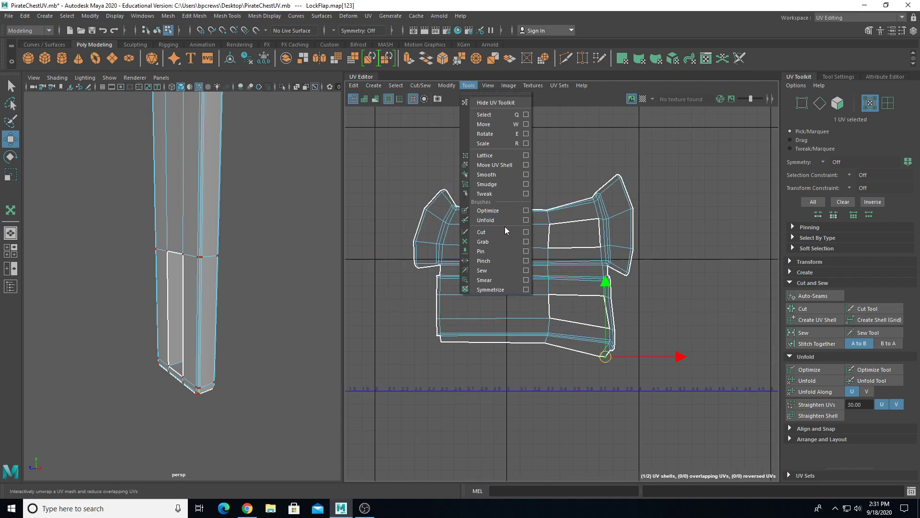
left_click(495, 239)
left_click_drag(616, 176, 622, 202)
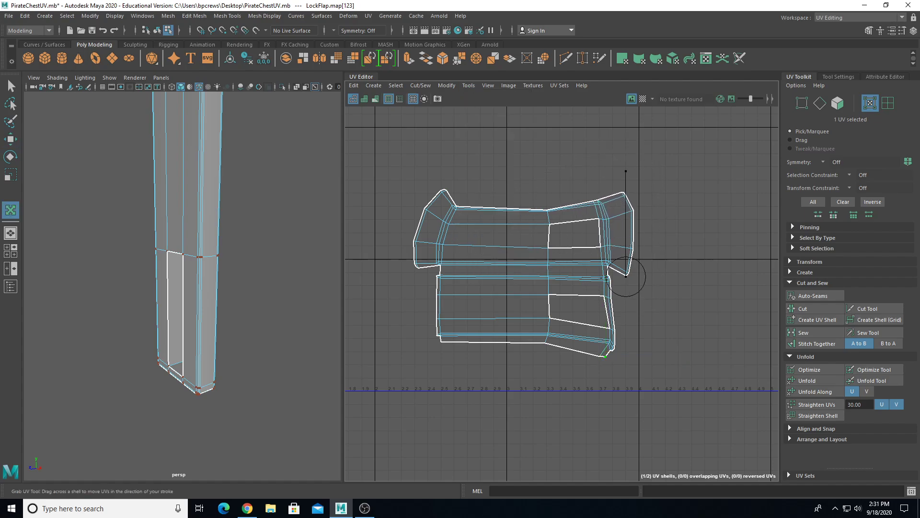
left_click_drag(627, 271, 630, 265)
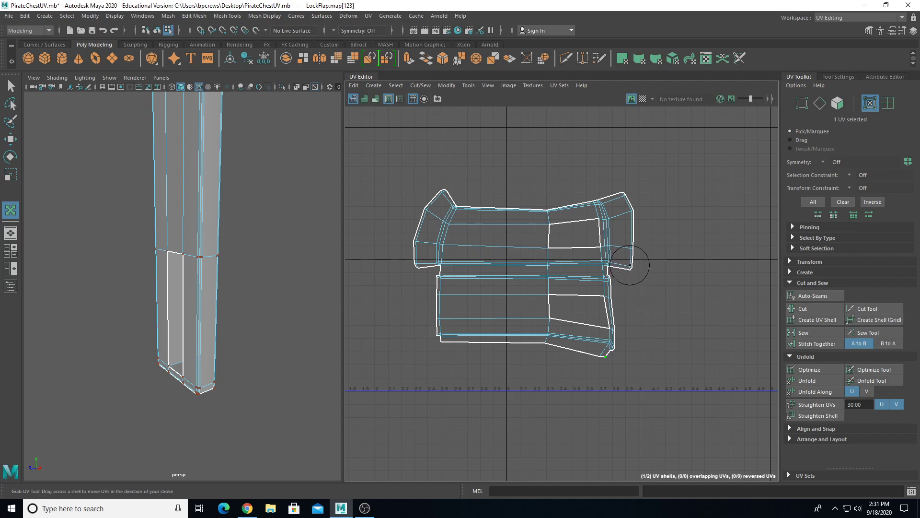
left_click_drag(443, 192, 442, 195)
- Select all UVs of the large shell and unfold them slightly with the Smooth tool
key("w")
right_click_drag(475, 226, 513, 227)
left_click_drag(381, 159, 843, 439)
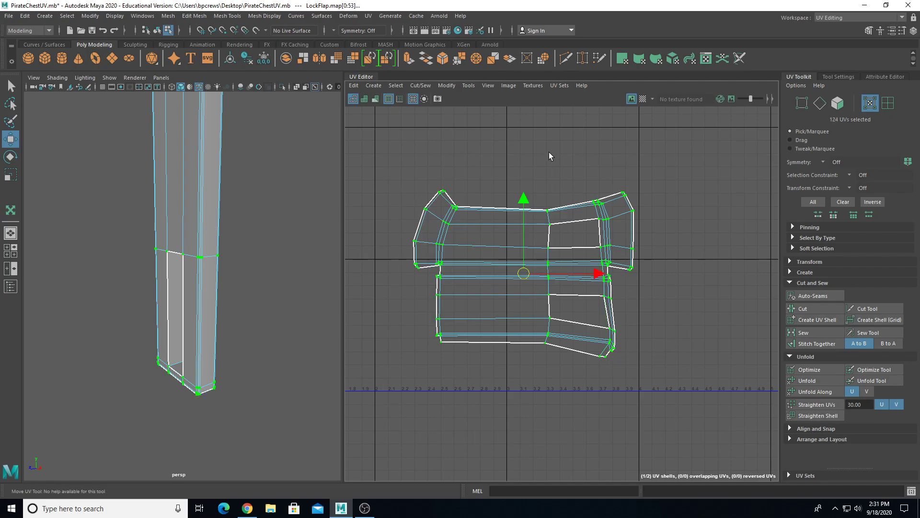
left_click(468, 85)
left_click(494, 176)
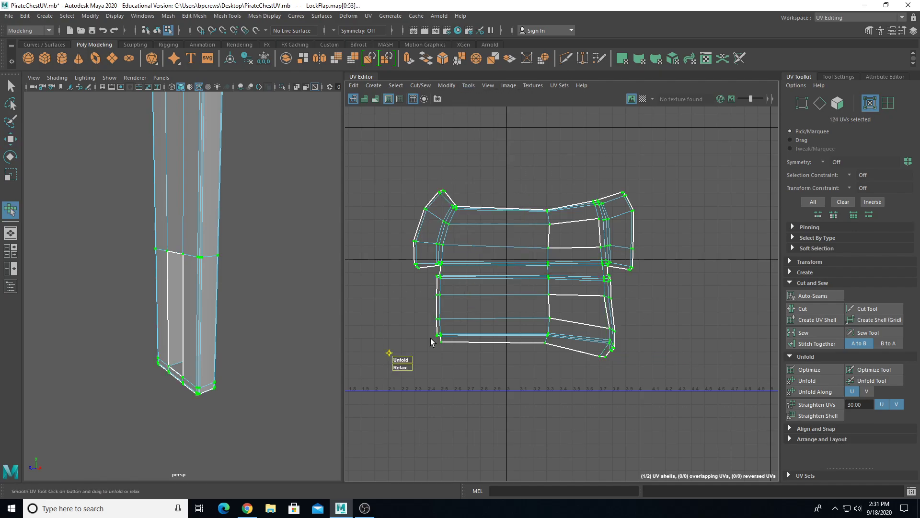
left_click_drag(395, 360, 429, 365)
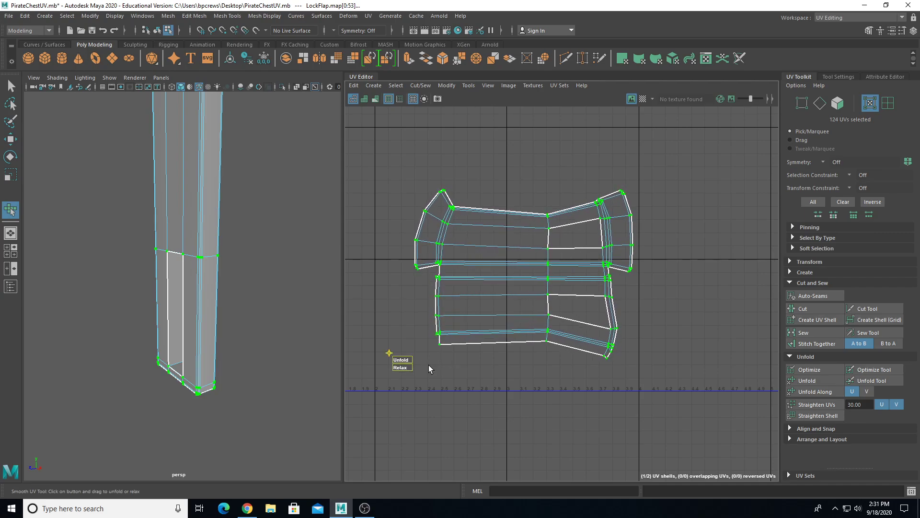
- Show the checker map and inspect the texture distortion on the whole lock flap
scroll(464, 268, "down", 1)
left_click(642, 99)
middle_click_drag(198, 187, 211, 245, "alt")
left_click_drag(210, 246, 323, 278, "alt")
scroll(449, 250, "down", 1)
middle_click_drag(449, 250, 522, 235, "alt")
- Select the slot's strip as a UV shell and move it directly below the large shell
right_click_drag(447, 254, 412, 230)
scroll(412, 230, "down", 1)
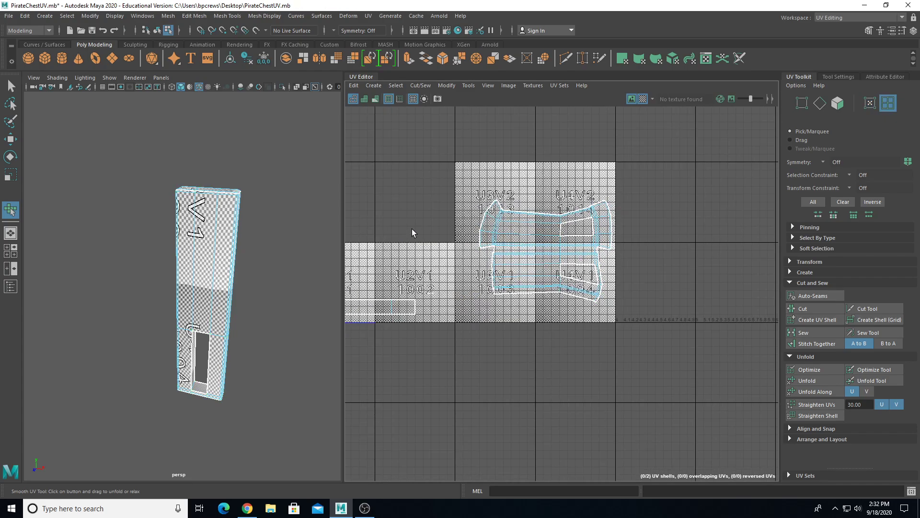
key("w")
left_click(381, 311)
left_click_drag(391, 308, 581, 327)
- Scale down the slot's strip so its checker size matches the rest of the lock flap
scroll(234, 362, "up", 5)
left_click_drag(235, 362, 138, 272, "alt")
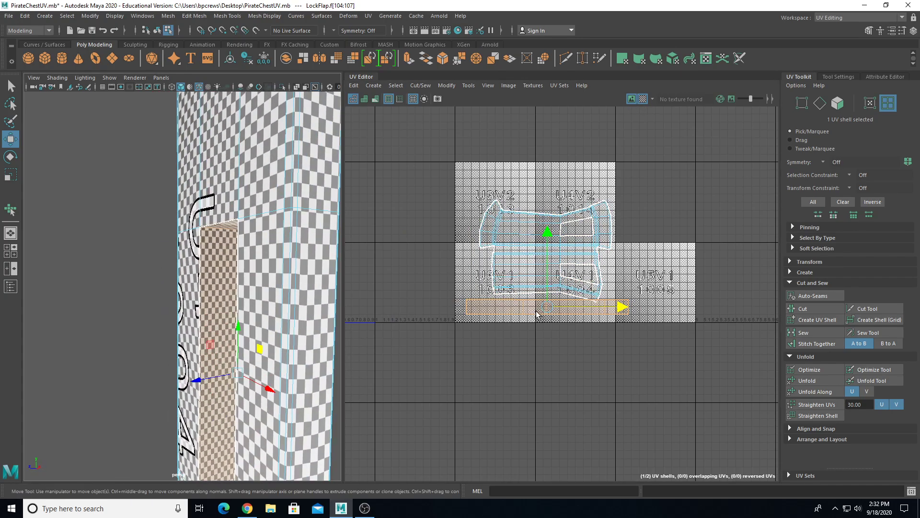
key("r")
left_click_drag(552, 308, 519, 315)
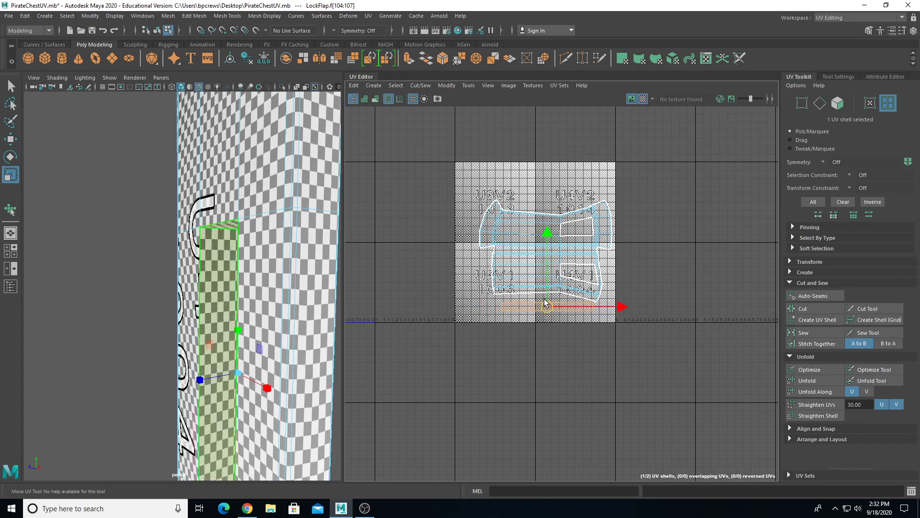
- Scale down both lock flap UV shells together, move them into the U4V2 tile and hide the checker map
key("w")
left_click_drag(476, 185, 626, 303)
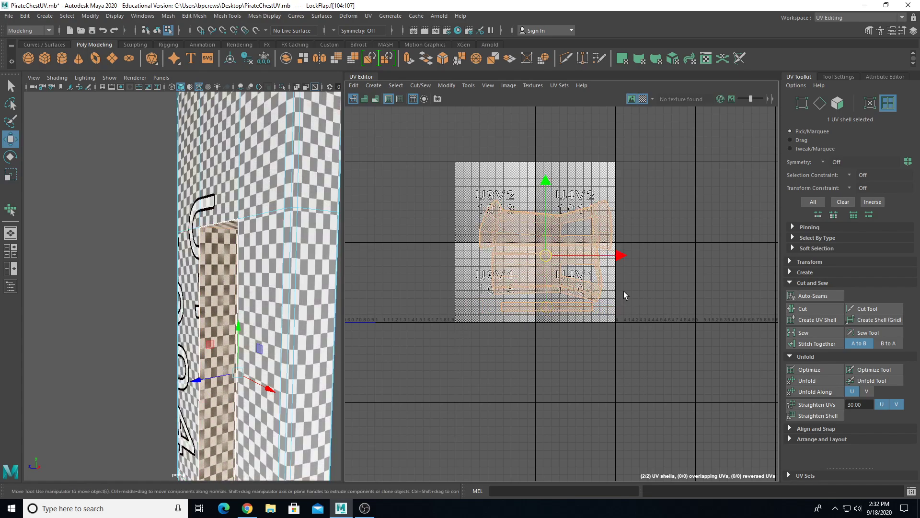
left_click(642, 100)
key("r")
left_click_drag(552, 285, 488, 287)
key("w")
left_click_drag(545, 261, 597, 228)
left_click(642, 99)
left_click(642, 99)
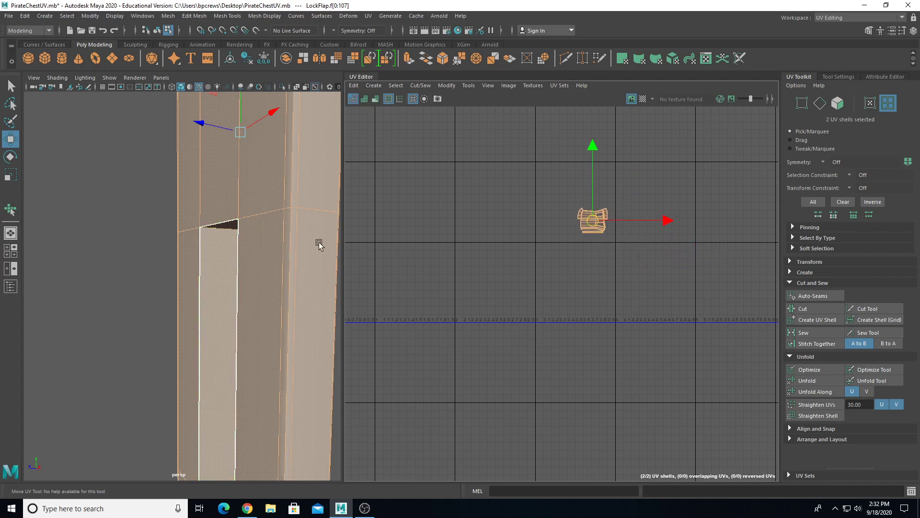
- Deselect the lock flap and show all the hidden chest parts again
left_click(160, 274)
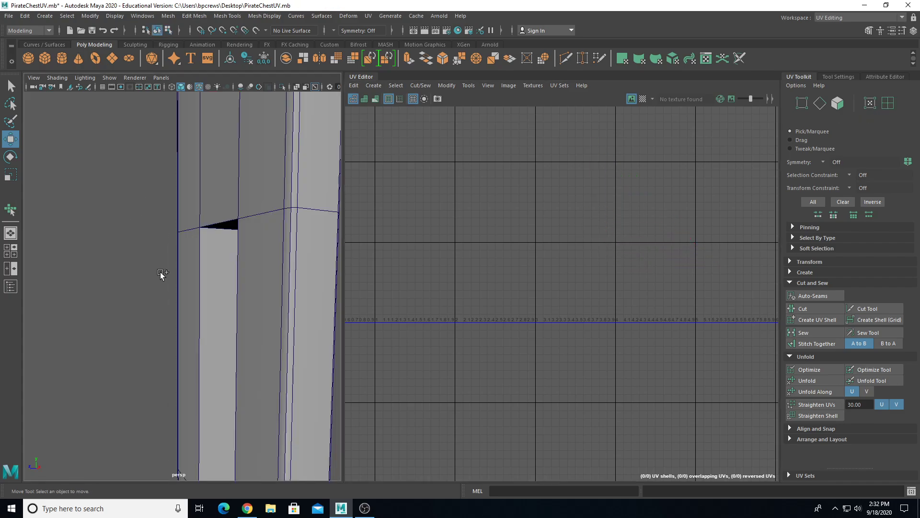
scroll(160, 274, "down", 4)
scroll(150, 249, "down", 4)
left_click_drag(150, 249, 184, 259, "alt")
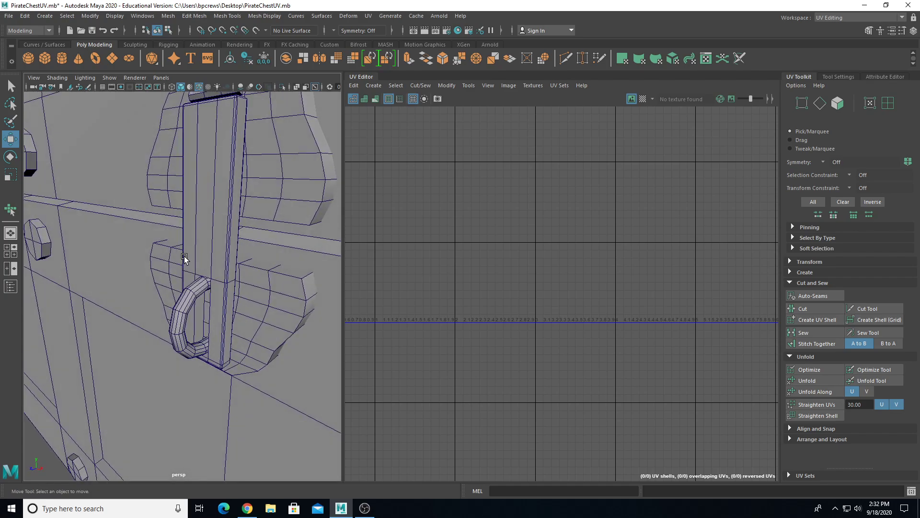
scroll(185, 258, "down", 5)
left_click_drag(152, 314, 153, 315, "alt")
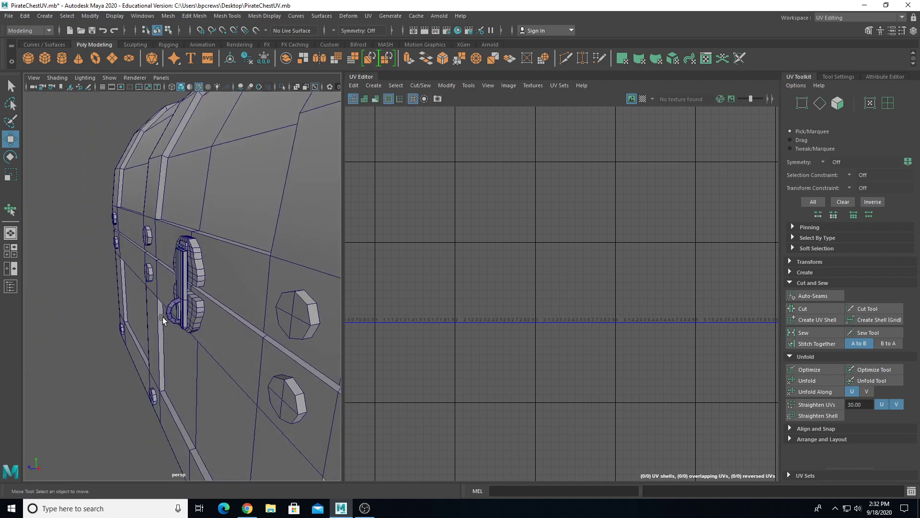
scroll(228, 300, "down", 7)
mouse_move(231, 294)
left_mouse_down("alt")
mouse_move(61, 311)
mouse_move(248, 294)
left_mouse_up("alt")
middle_click_drag(192, 298, 242, 322, "alt")
left_click_drag(133, 303, 183, 293, "alt")
- Select the rivet on the lid's lower front corner and hide all other objects
left_click(196, 294)
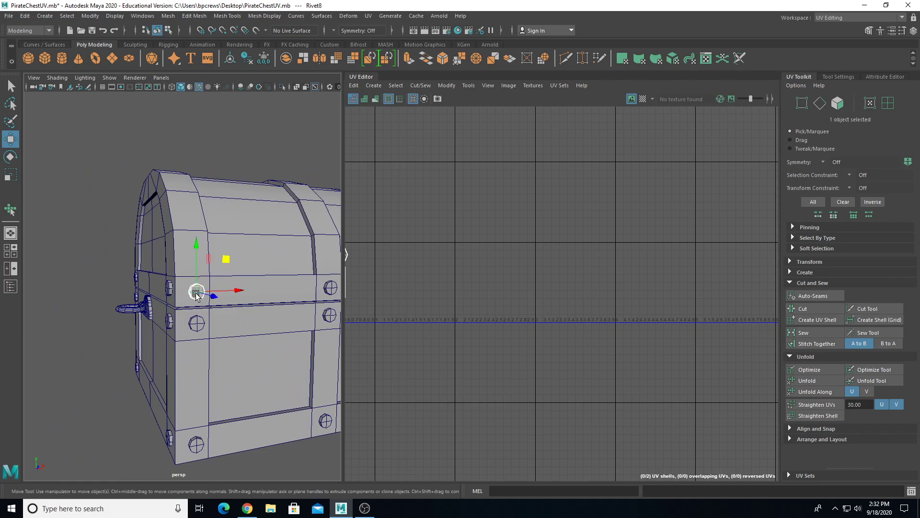
middle_click_drag(424, 271, 600, 259, "alt")
scroll(600, 259, "up", 2)
scroll(211, 316, "up", 8)
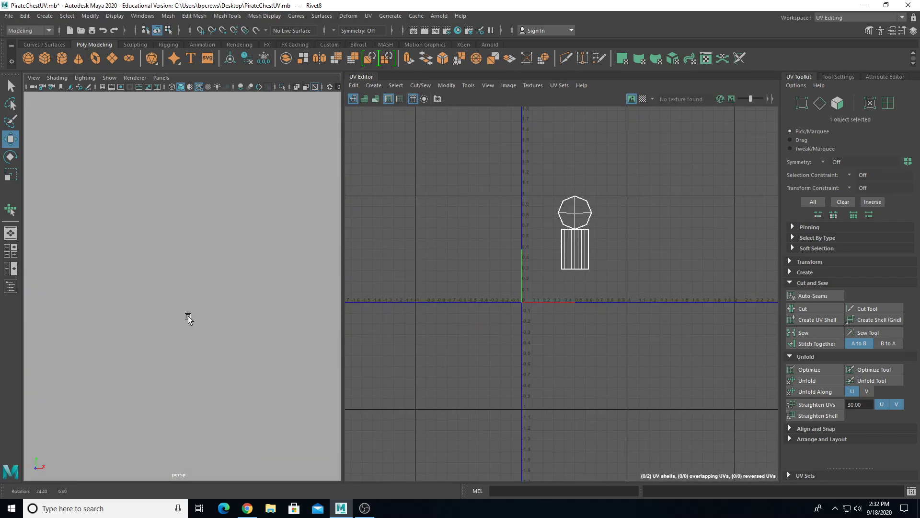
key("f")
left_click_drag(199, 329, 137, 352, "alt")
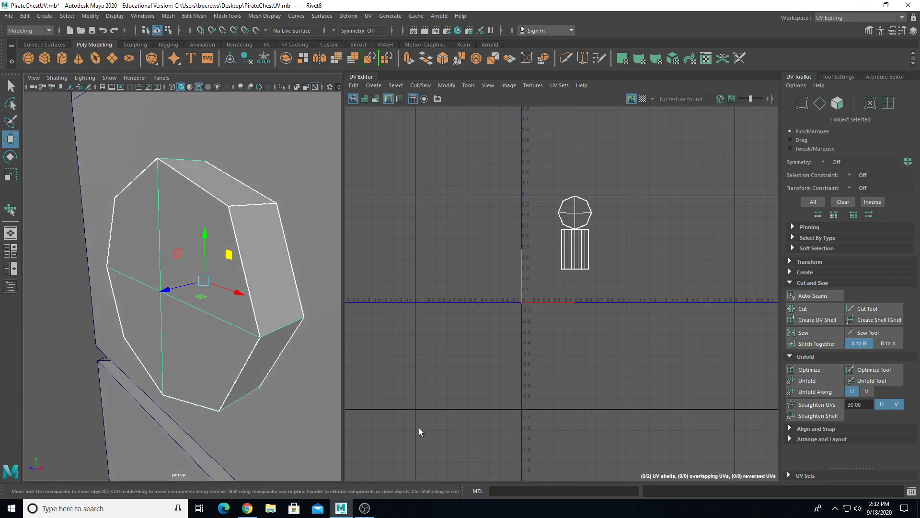
key("alt+h")
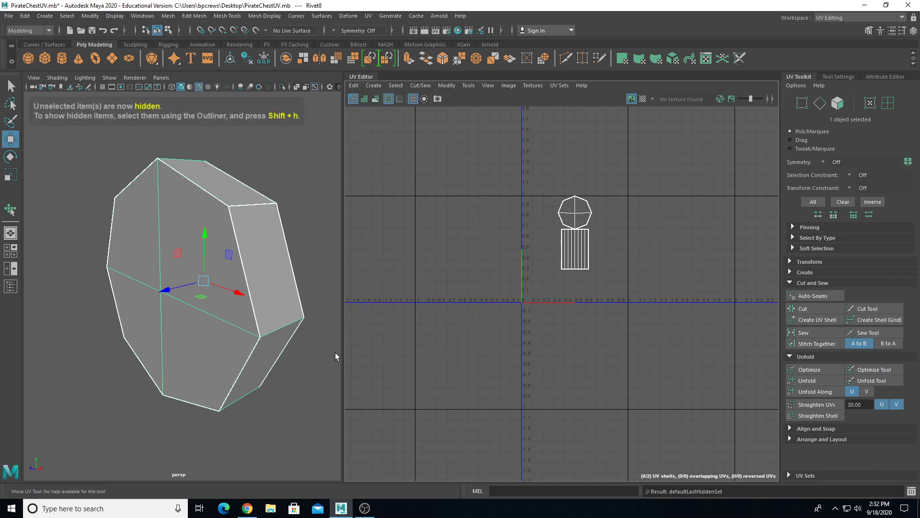
left_click_drag(341, 352, 277, 343, "alt")
- Open the UV mapping commands for the isolated rivet
left_click(368, 16)
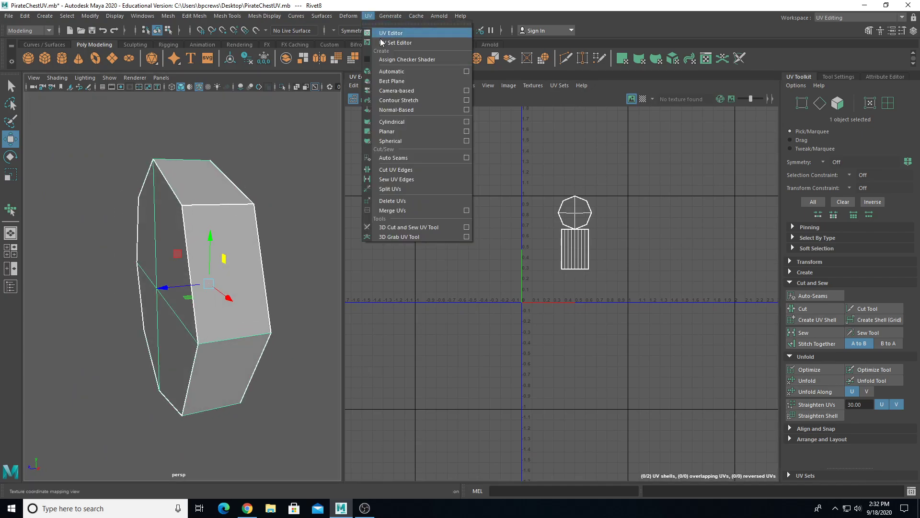
- Apply a planar UV projection to the rivet and cut its UVs along the front face's outer edges, leaving one edge joined
left_click(404, 131)
right_click_drag(206, 221, 205, 200)
left_click_drag(206, 200, 210, 234, "alt")
left_click(216, 240)
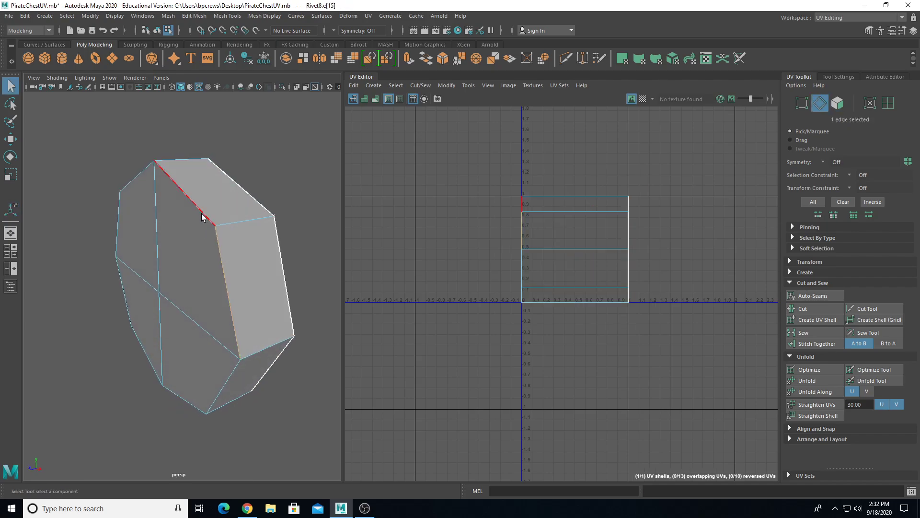
left_click_drag(215, 356, 273, 335, "alt")
left_click(92, 349, "shift")
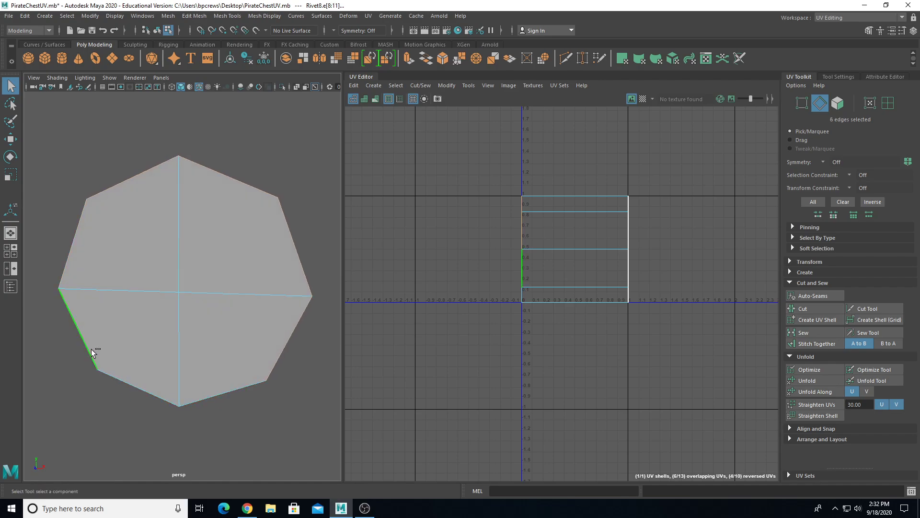
left_click(149, 305, "shift")
left_click_drag(148, 305, 126, 306, "alt")
left_click_drag(214, 347, 258, 365, "alt")
left_click(814, 310)
- Cut the UVs along one short side edge between the rivet's front and back rims
left_click_drag(211, 320, 261, 438, "alt")
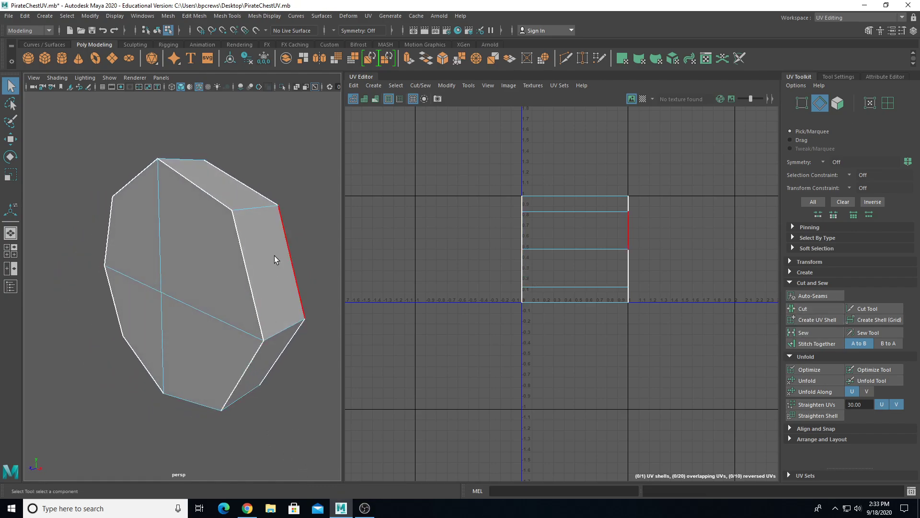
left_click_drag(120, 194, 214, 300, "alt")
left_click(194, 347)
left_click(813, 309)
left_click(237, 427)
left_click_drag(238, 426, 185, 397, "alt")
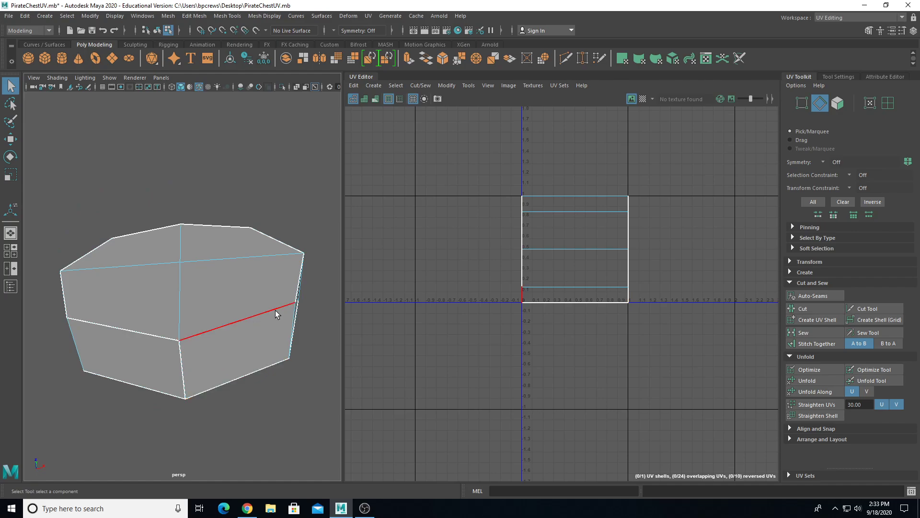
left_click_drag(252, 263, 215, 266, "alt")
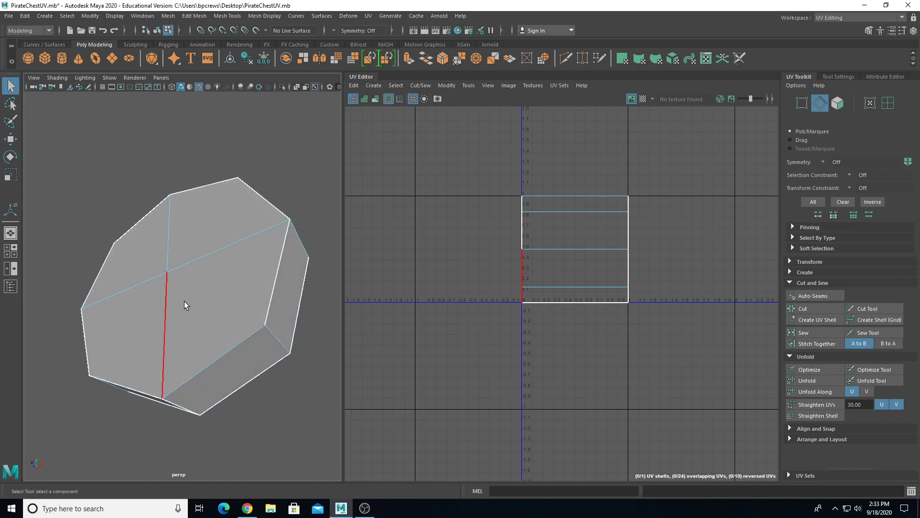
- Return to object selection, unfold the whole rivet's UVs, and check its shape in wireframe and shaded display
right_click_drag(213, 288, 259, 232)
left_click(808, 381)
scroll(570, 295, "down", 2)
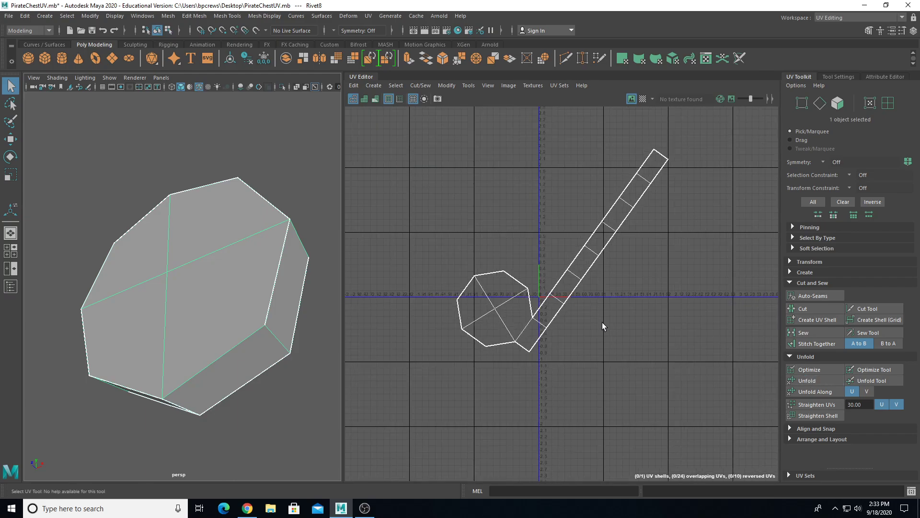
key("4")
left_click_drag(190, 303, 220, 335, "alt")
key("5")
mouse_move(246, 259)
left_mouse_down("alt")
mouse_move(83, 248)
mouse_move(182, 263)
left_mouse_up("alt")
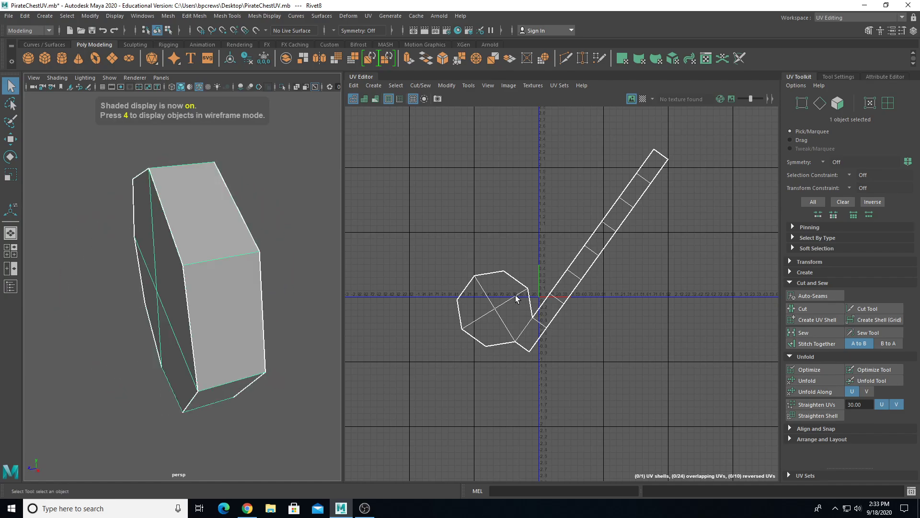
- Rotate the rivet's UV shell until its side strip lies horizontal and scale the shell down uniformly
right_click_drag(509, 301, 493, 288)
left_click(510, 294)
key("e")
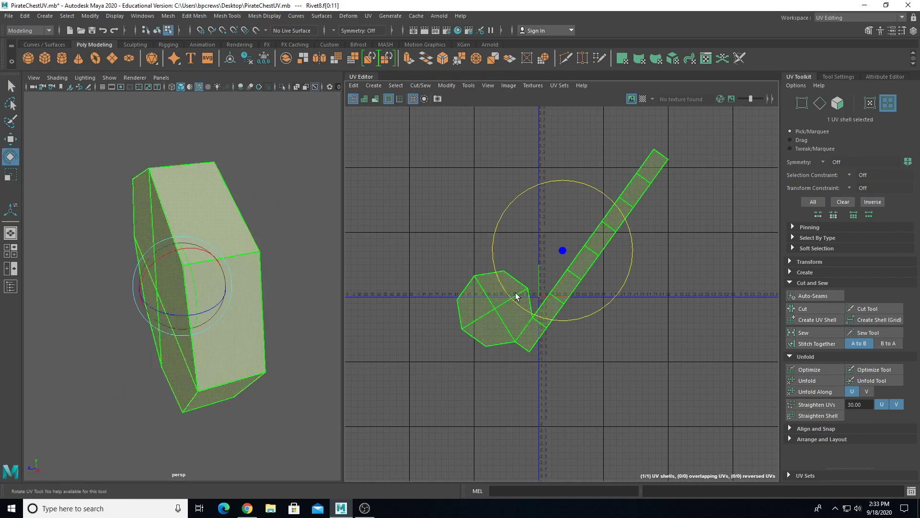
left_click_drag(593, 199, 653, 240)
key("r")
left_click_drag(563, 261, 502, 288)
- Move the rivet's UV shell to just beyond U = 2 near the tile's upper edge and shrink it further
key("w")
left_click_drag(563, 248, 688, 247)
scroll(705, 283, "up", 5)
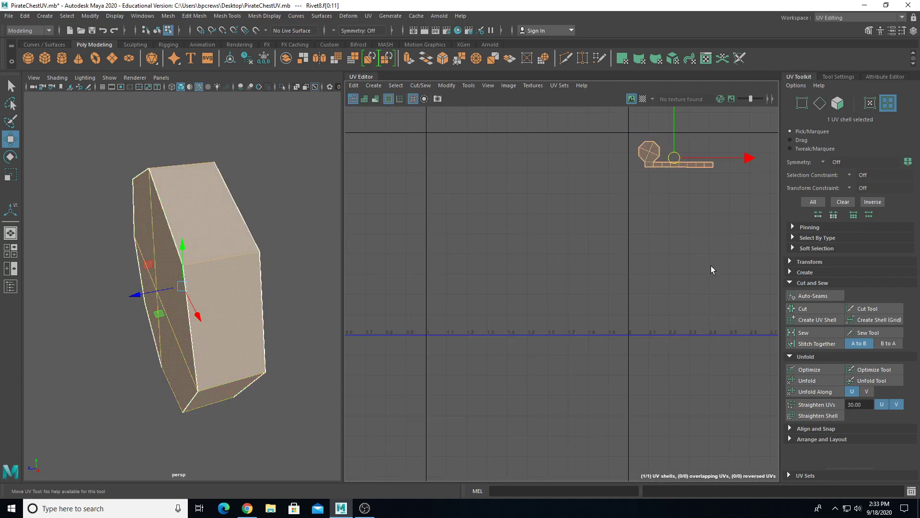
key("r")
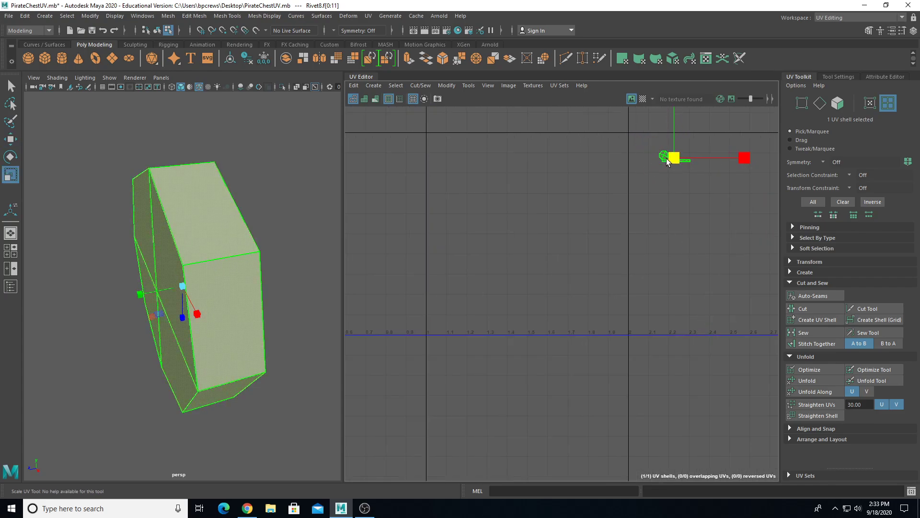
key("w")
- Return to object selection and unhide the rest of the chest, framing its front with the rivets
right_click_drag(179, 143, 225, 127)
key("ctrl+shift+h")
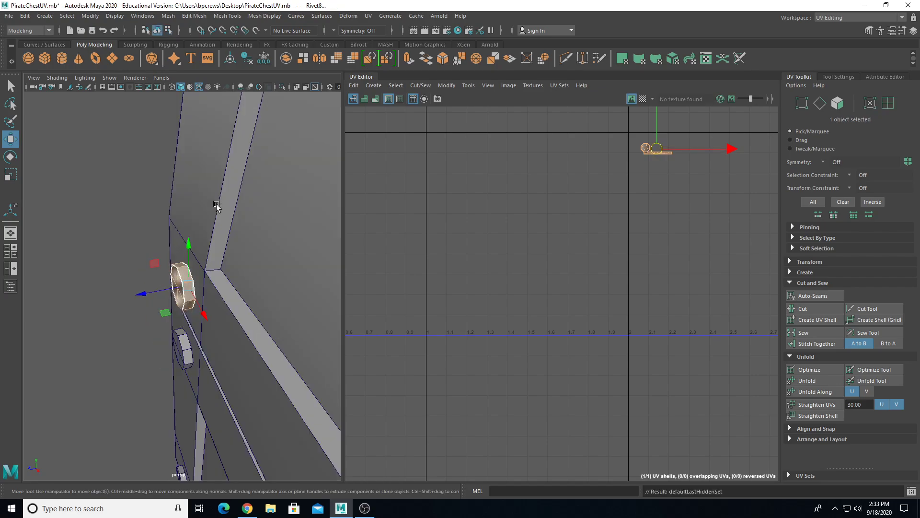
right_click_drag(226, 283, 165, 278, "alt")
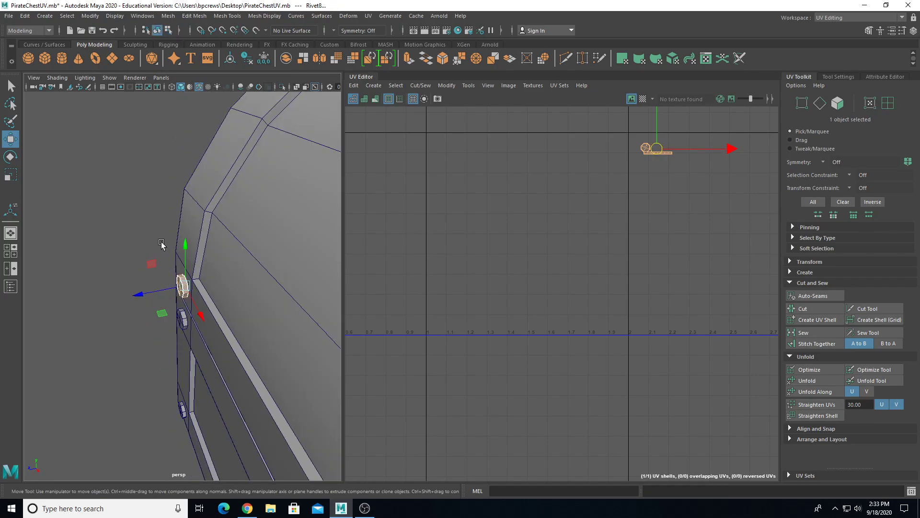
left_click(139, 217)
left_click_drag(138, 267, 220, 298, "alt")
right_click_drag(220, 298, 205, 313, "alt")
left_click_drag(204, 313, 230, 312, "alt")
right_click_drag(207, 314, 103, 330, "alt")
left_click_drag(211, 330, 249, 319, "alt")
left_click_drag(184, 308, 172, 292, "alt")
- Transfer the unfolded rivet's UVs to the rivet directly below it with Transfer Attributes, using all UV sets and Local sample space
left_click(153, 270)
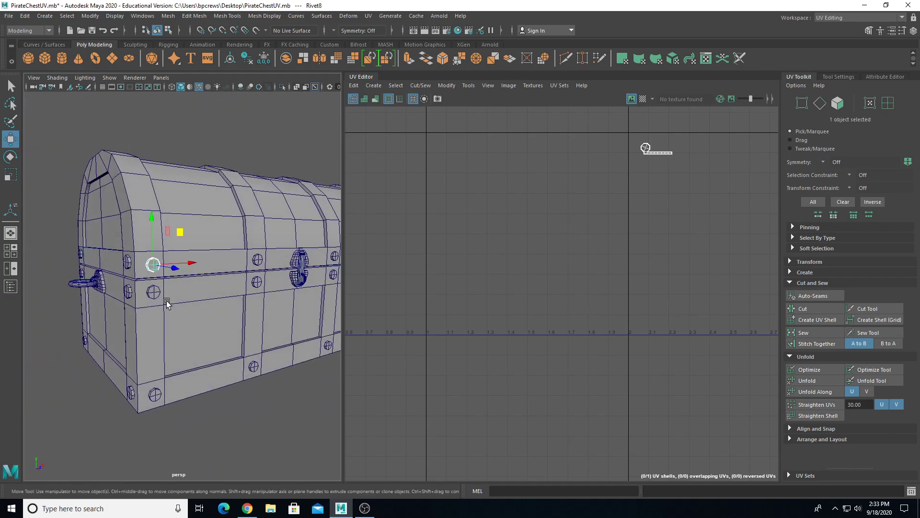
key("q")
left_click(154, 292, "shift")
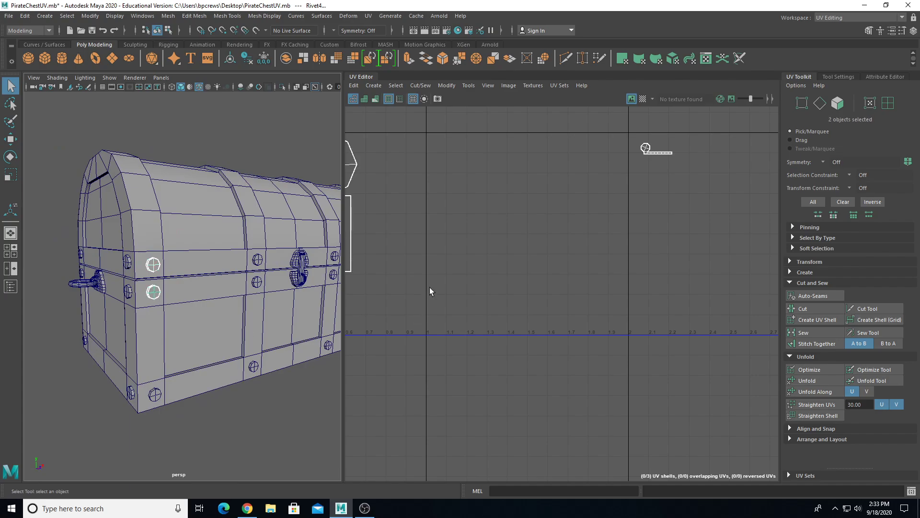
middle_click_drag(464, 315, 609, 344, "alt")
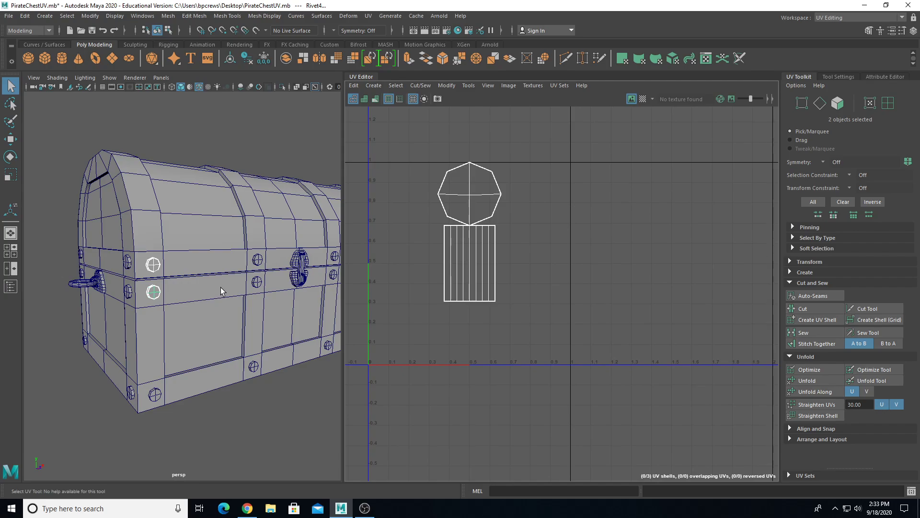
left_click(153, 266)
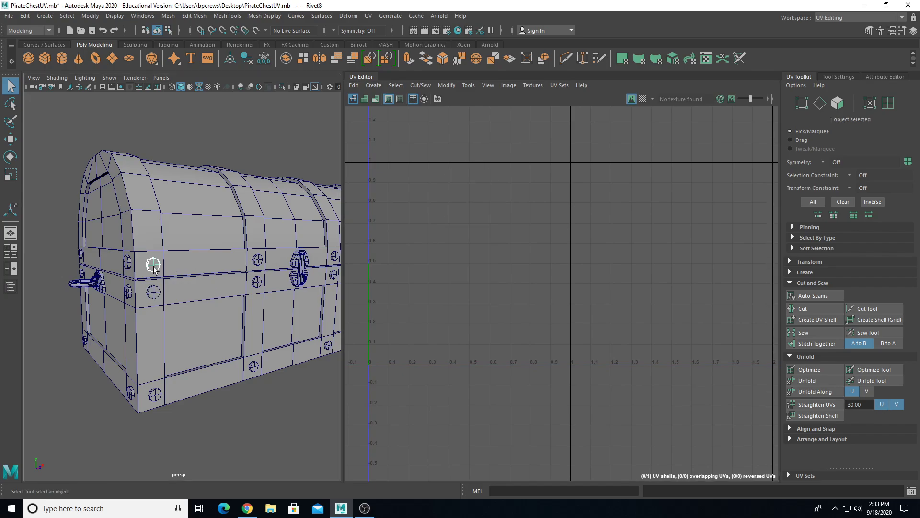
scroll(527, 289, "down", 2)
middle_click_drag(560, 268, 545, 274, "alt")
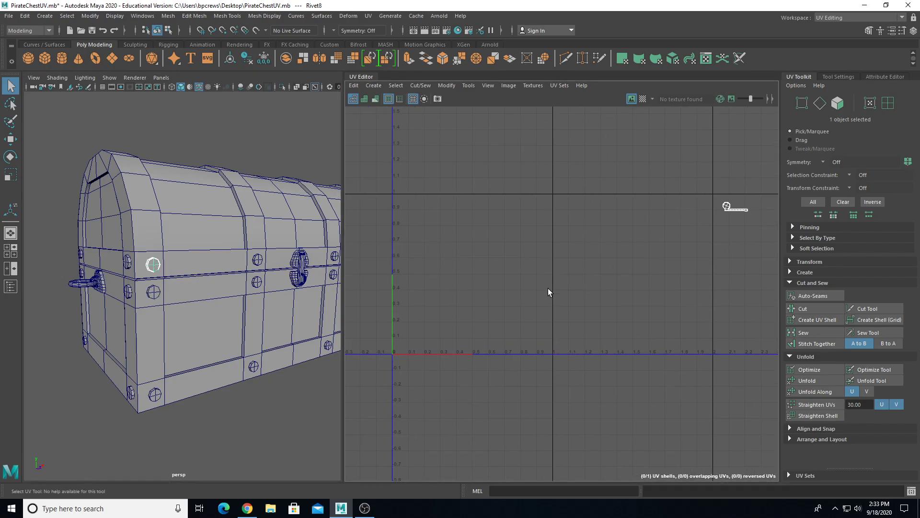
left_click(153, 292, "shift")
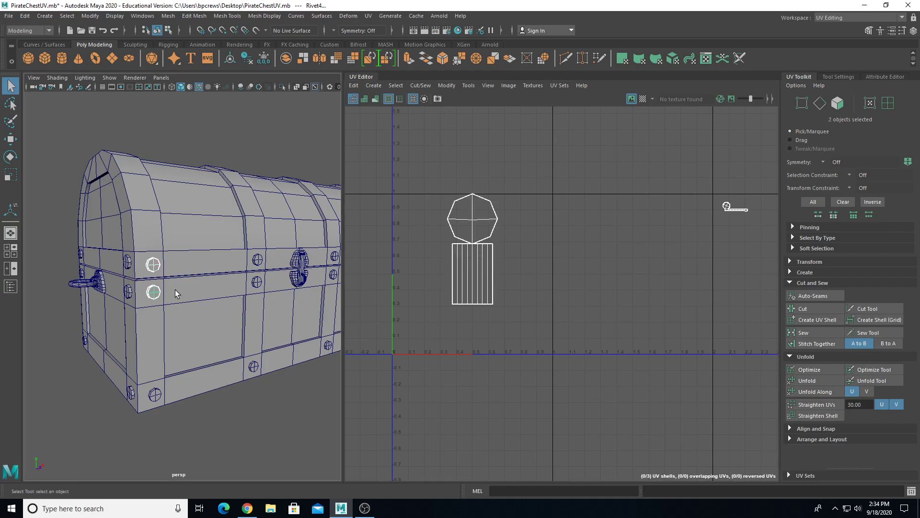
left_click(168, 16)
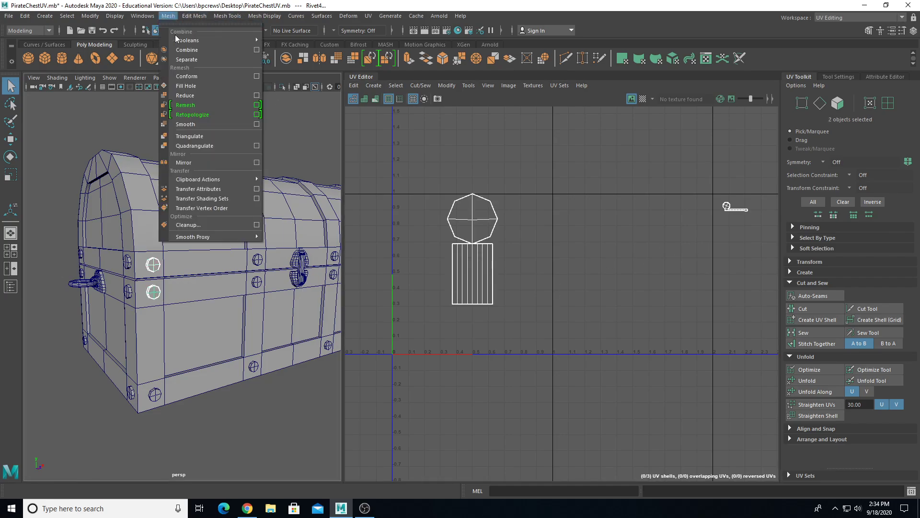
left_click(256, 189)
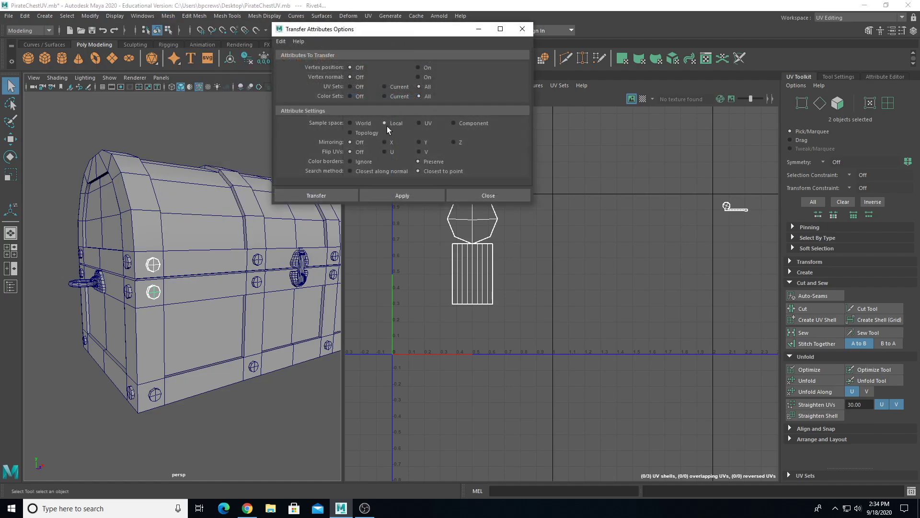
left_click(391, 194)
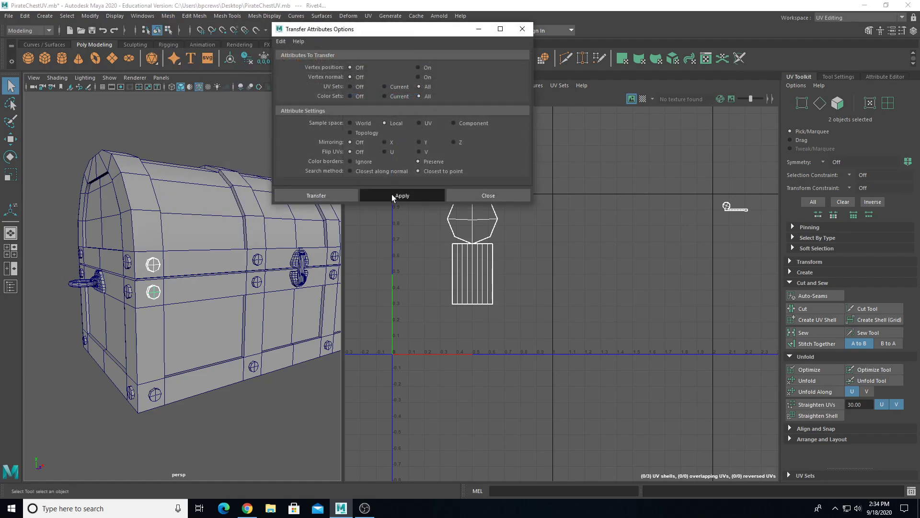
- Transfer the UVs from that second rivet to the rivet at the front's bottom corner
left_click(155, 292)
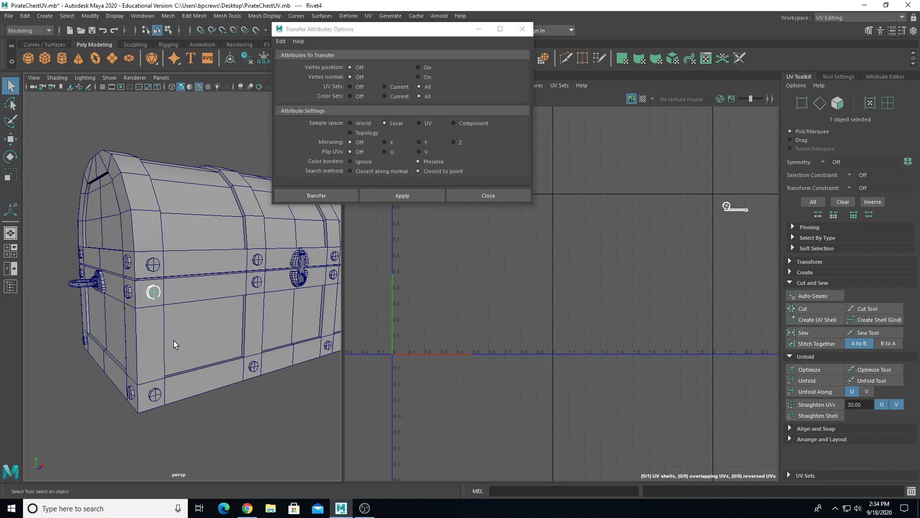
left_click(156, 394, "shift")
left_click(395, 194)
- Transfer the bottom corner rivet's UVs to the bottom rivet on the front strap and to the adjacent rivet around the corner
left_click(153, 395)
left_click(256, 368, "shift")
left_click(400, 195)
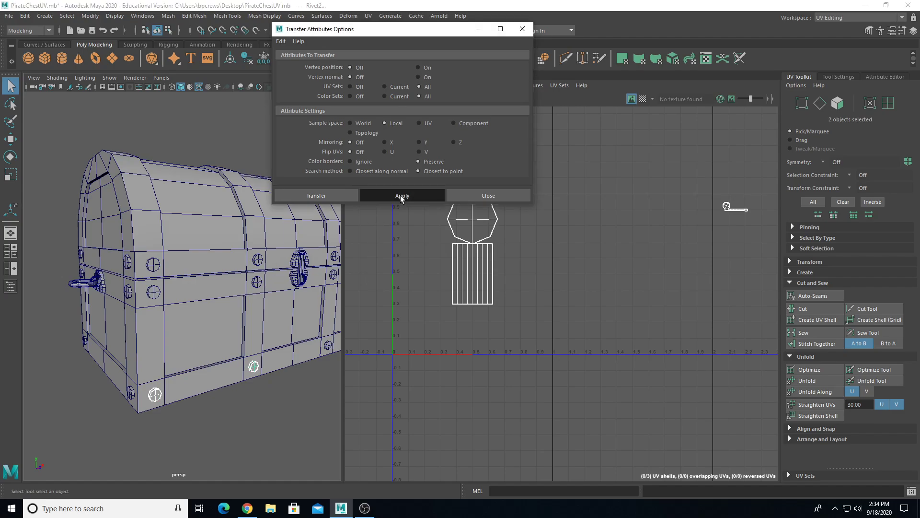
left_click(149, 393)
left_click(131, 393, "shift")
left_click(389, 195)
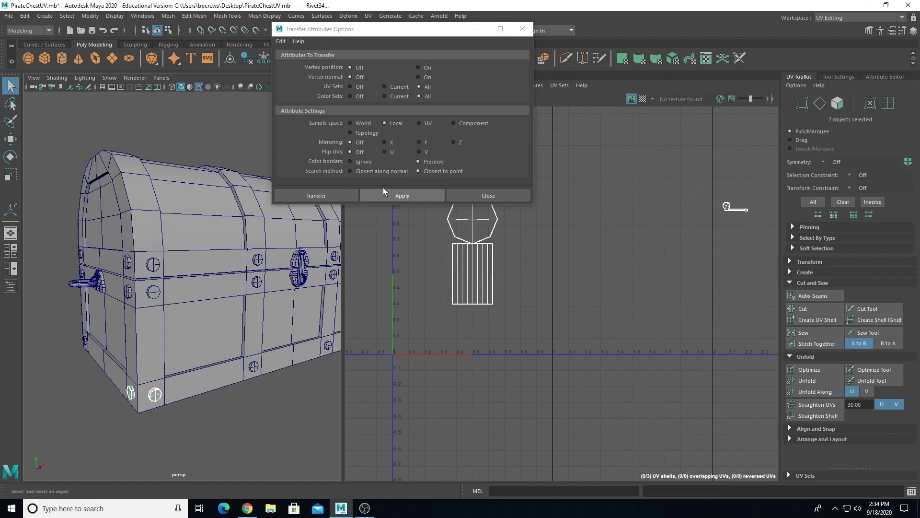
- Transfer the strap's bottom rivet UVs to the rivet below the lid seam, and from there to the one above it
left_click(251, 371)
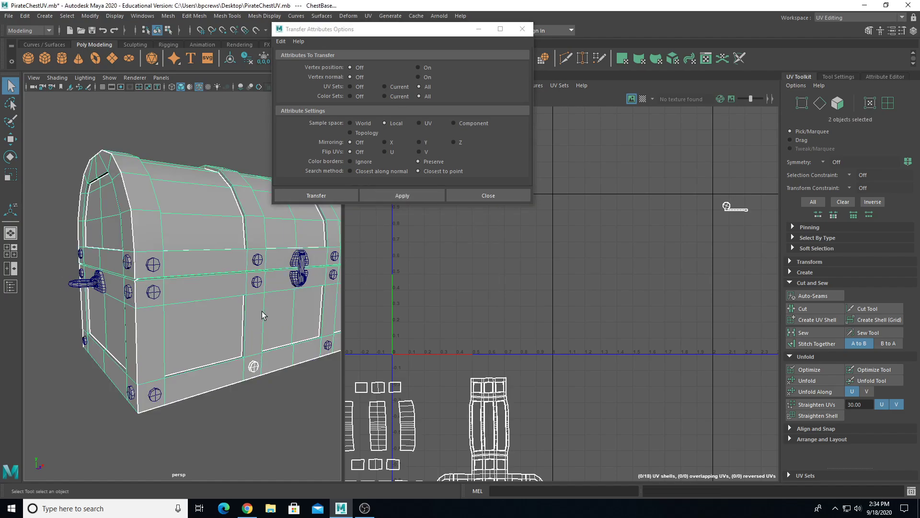
left_click(256, 368)
left_click(257, 282, "shift")
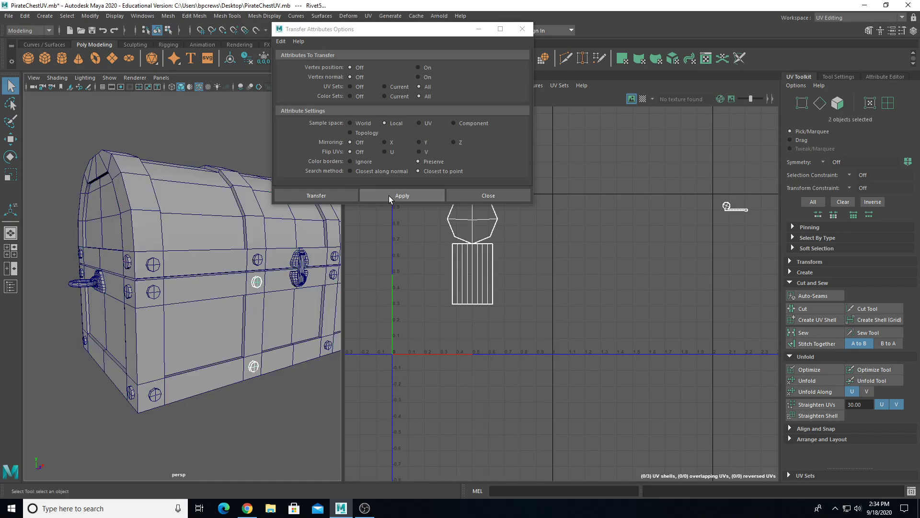
left_click(402, 195)
left_click(258, 284)
left_click(259, 260, "shift")
left_click(397, 199)
- Transfer the UVs across the lock to the upper rivet on the other strap, and from it to the rivet below
left_click_drag(285, 287, 251, 298, "alt")
middle_click_drag(250, 298, 151, 282, "alt")
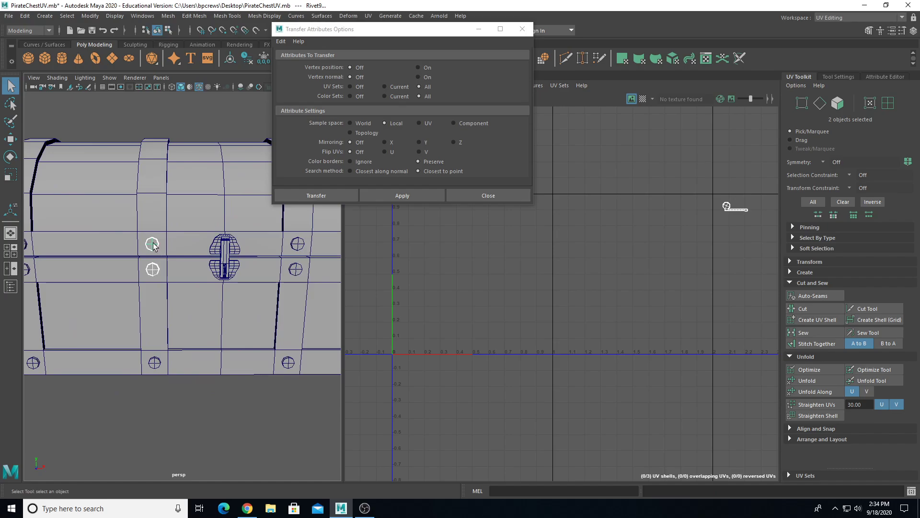
left_click(296, 245, "shift")
left_click(402, 195)
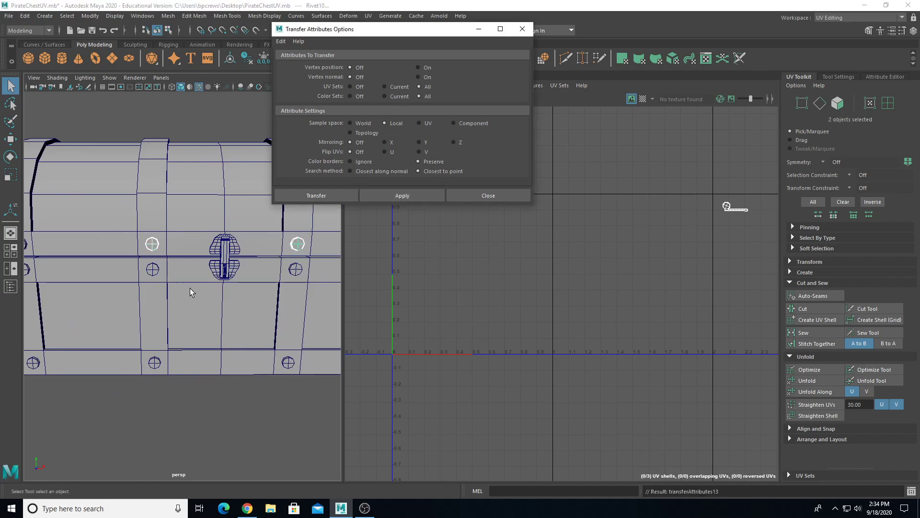
left_click(296, 245)
left_click(295, 269, "shift")
left_click(425, 196)
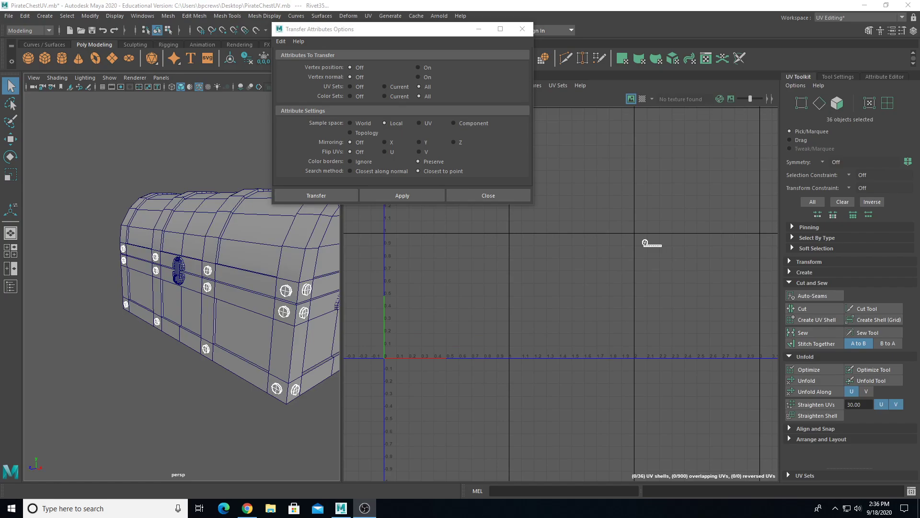
- Select Rivet through Rivet35 in the Outliner and close the Transfer Attributes options
middle_click_drag(268, 338, 208, 335, "alt")
left_click(10, 286)
scroll(63, 263, "up", 7)
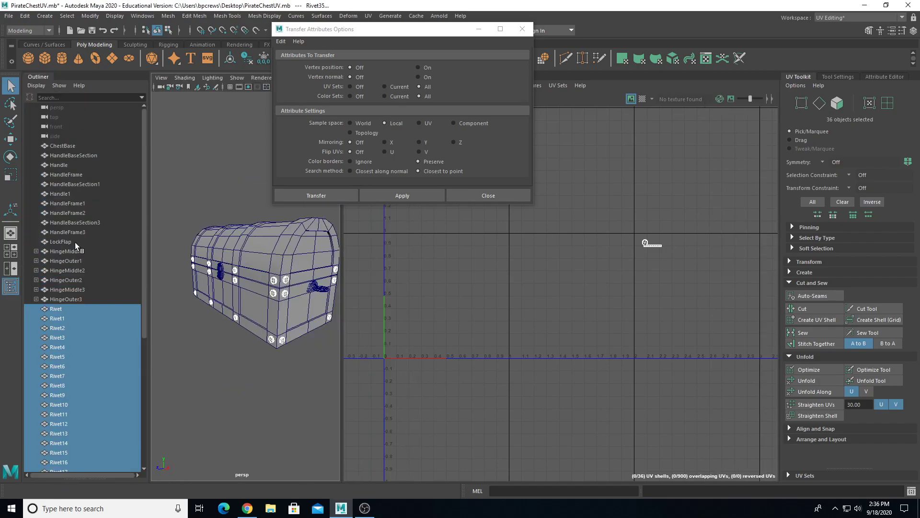
left_click(63, 308)
scroll(105, 349, "down", 7)
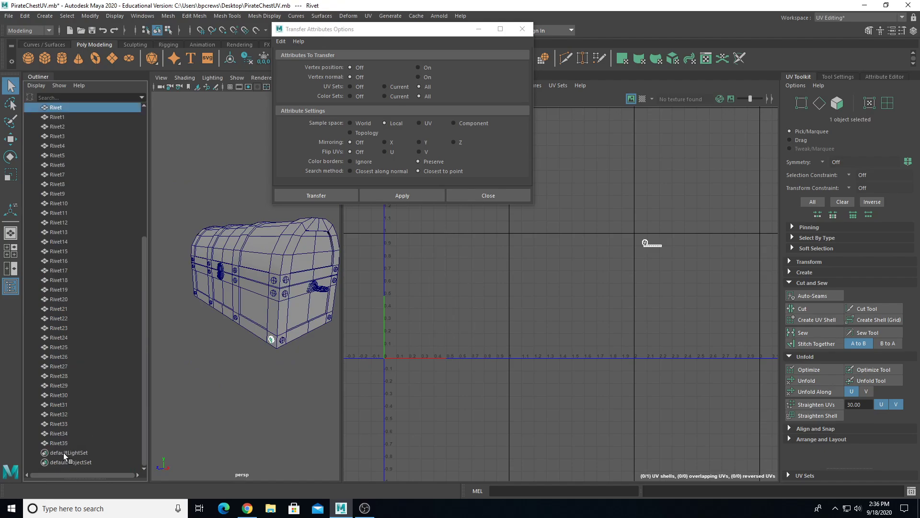
left_click(76, 442, "shift")
middle_click_drag(535, 298, 520, 315, "alt")
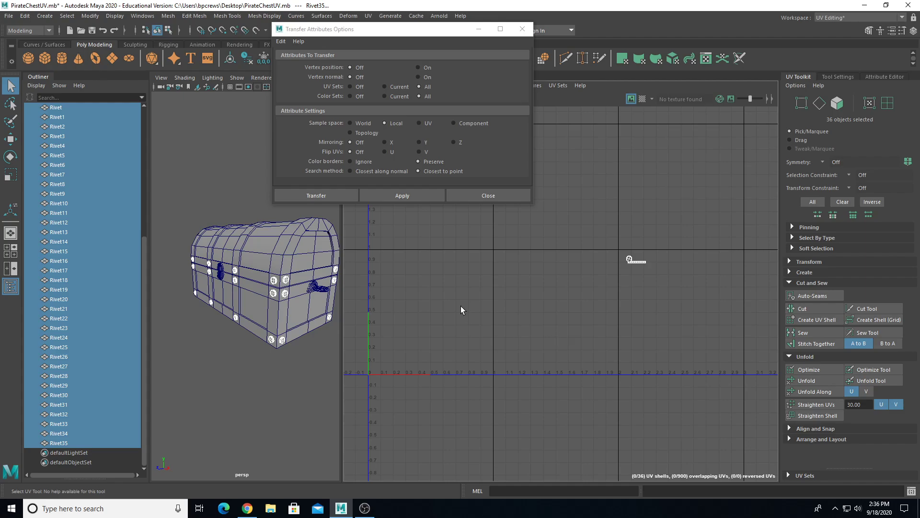
left_click(472, 196)
- Select all the chest parts and, in UV shell mode, select the overlapping shells in the 0 to 1 tile
left_click(262, 258)
left_click_drag(175, 198, 385, 370)
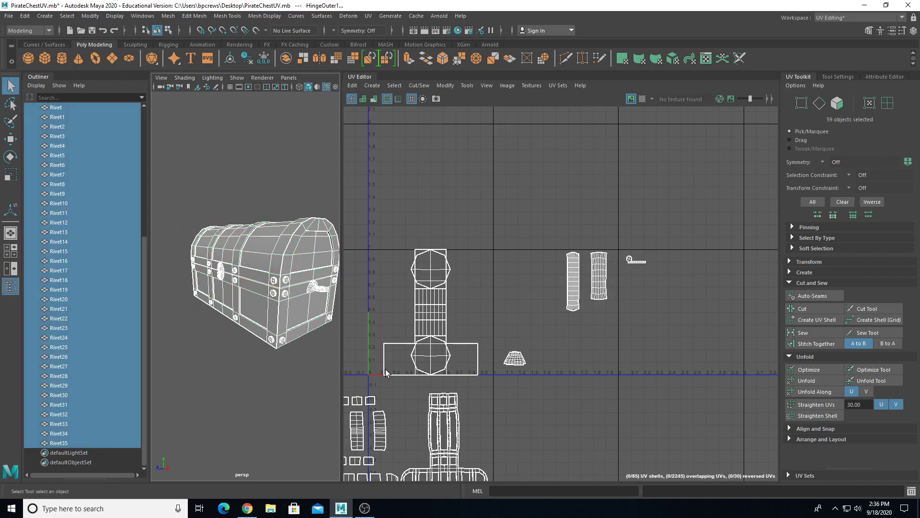
right_click_drag(430, 317, 404, 298)
left_click_drag(370, 237, 486, 379)
- Inspect the lock, hide the Outliner, and select the UV shell of the upper hinge plate on the chest's back
left_click_drag(287, 306, 329, 329, "alt")
scroll(216, 261, "up", 10)
middle_click_drag(210, 256, 319, 300, "alt")
left_click(11, 286)
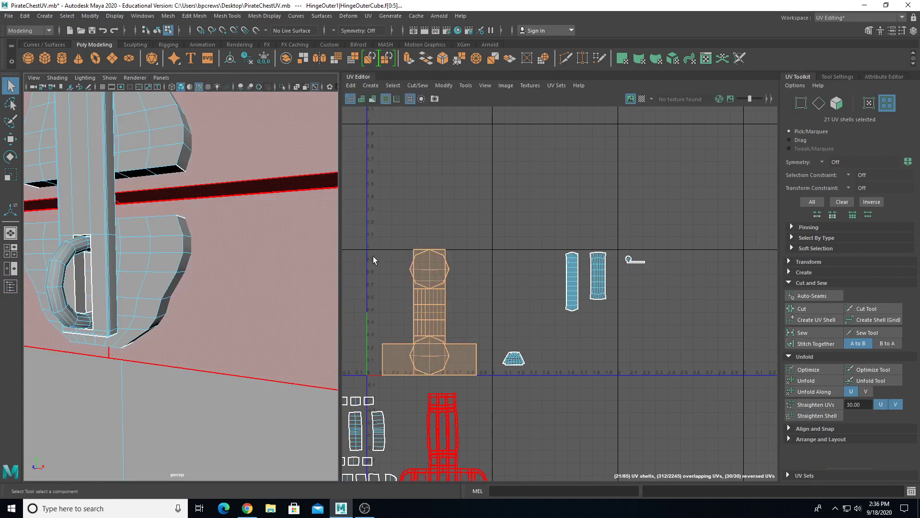
left_click_drag(161, 234, 35, 243, "alt")
scroll(144, 302, "down", 8)
left_click_drag(146, 307, 234, 251, "alt")
left_click(227, 249)
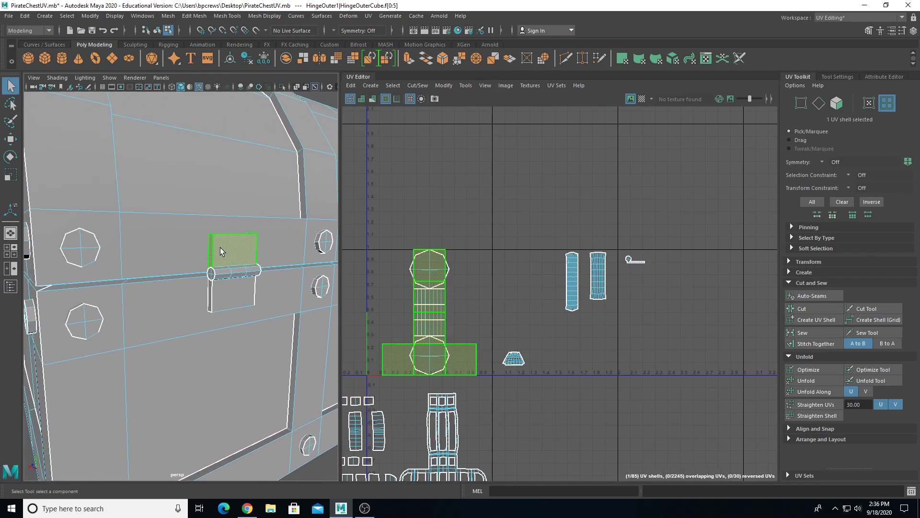
- Return to object mode and select the plates and pin segments of both hinges on the chest's back
right_click_drag(143, 196, 176, 182)
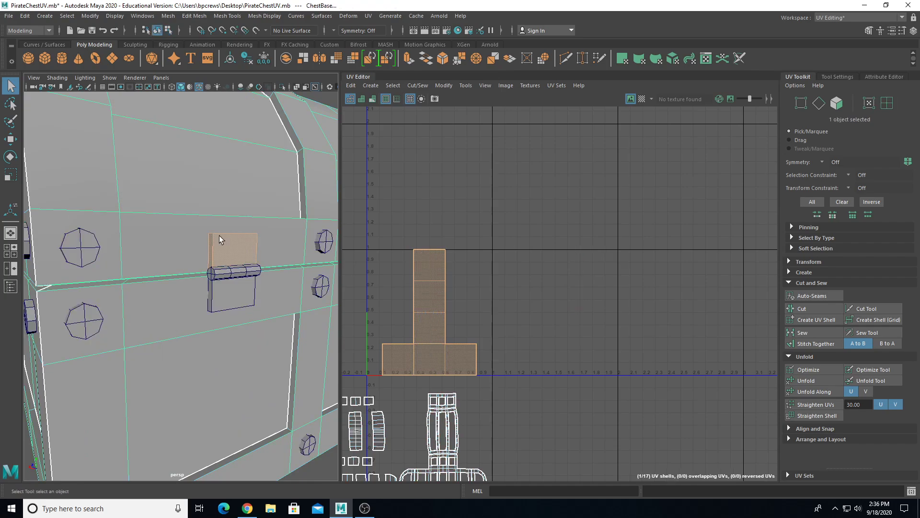
left_click(229, 251)
left_click(233, 275, "shift")
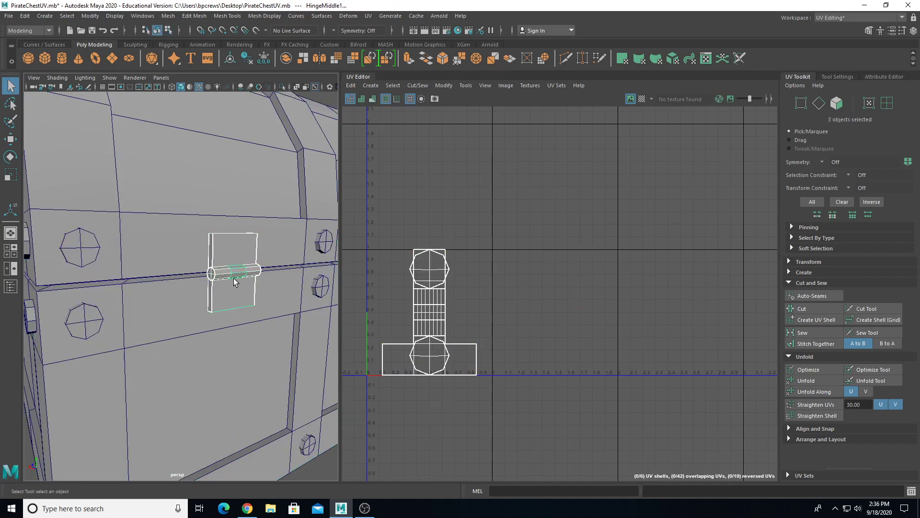
key("a")
left_click(293, 272, "shift")
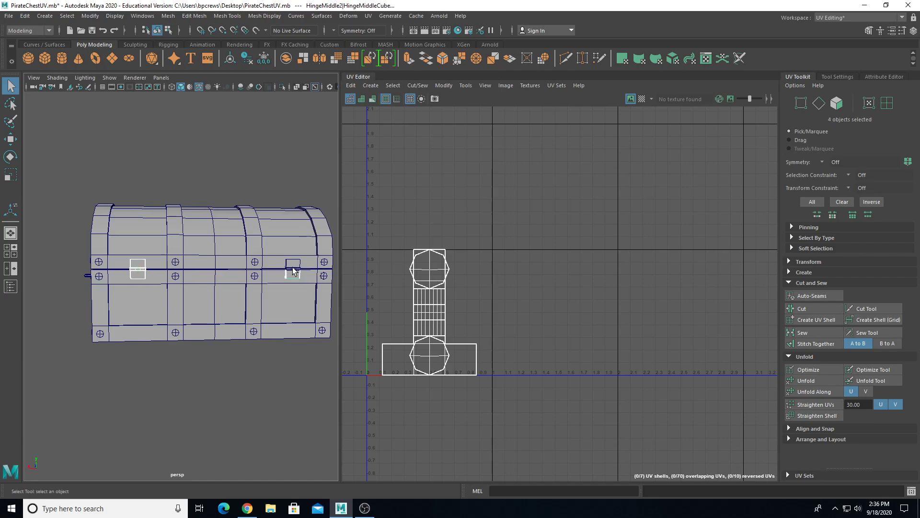
left_click(293, 269, "shift")
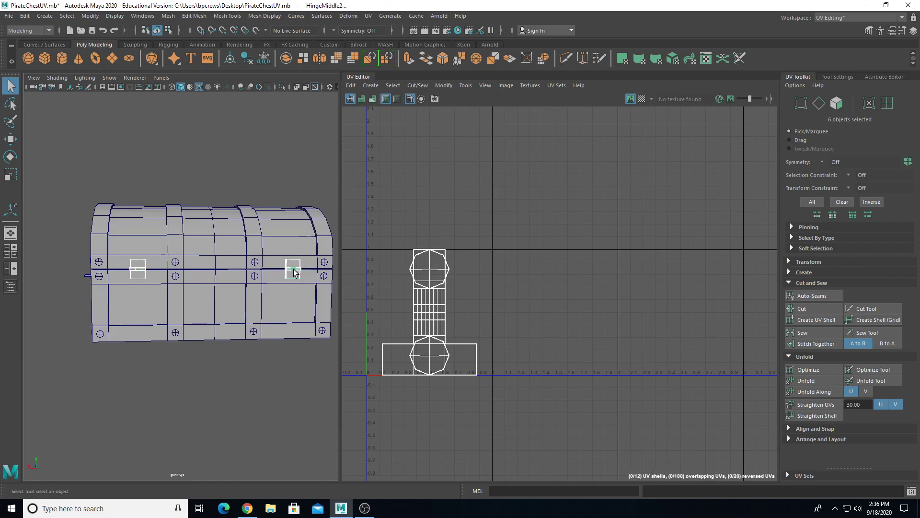
- Add the plate and pin segments of the lock flap's hinge to the selection and hide all unselected objects
left_click_drag(166, 258, 353, 267, "alt")
right_click_drag(115, 249, 189, 253, "alt")
middle_click_drag(189, 253, 250, 312, "alt")
right_click_drag(189, 330, 226, 381, "alt")
left_click_drag(250, 311, 208, 248, "alt")
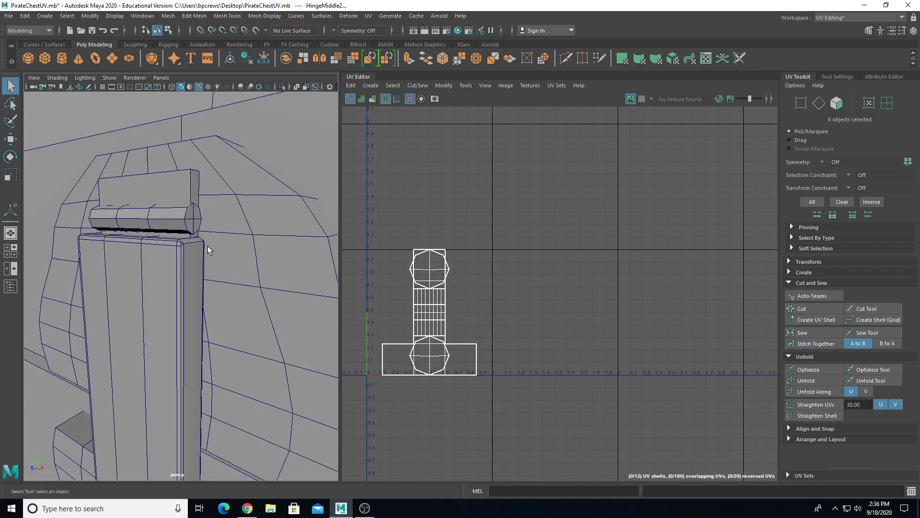
left_click(187, 236, "shift")
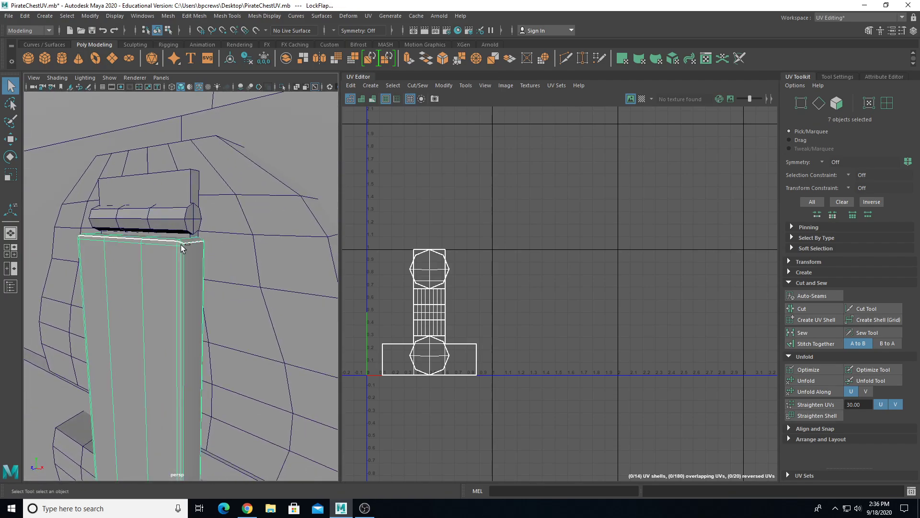
key("ctrl+z")
left_click(174, 202, "shift")
left_click(166, 213, "shift")
left_click(137, 215, "shift")
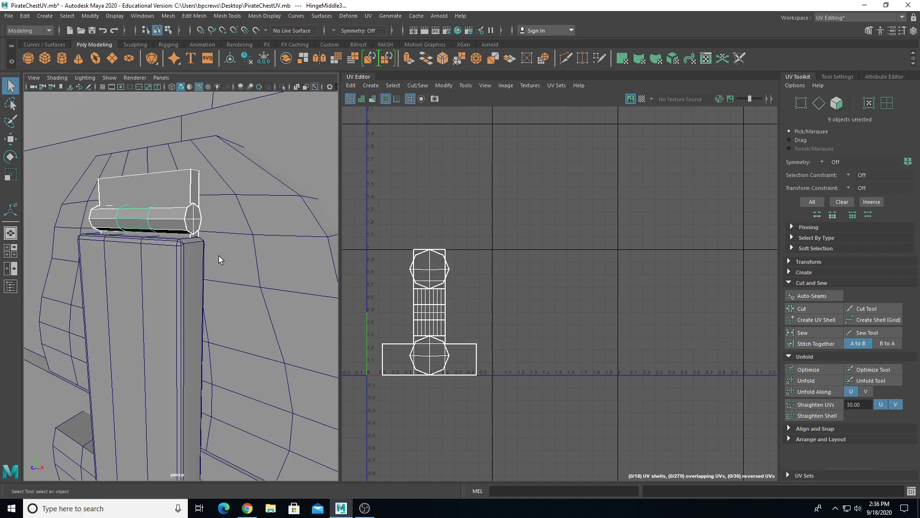
key("alt+h")
scroll(219, 255, "down", 5)
- Apply a planar UV projection to the upper plate of one hinge
left_click_drag(245, 278, 165, 205, "alt")
left_click(149, 241)
key("f")
scroll(206, 278, "down", 5)
left_click(180, 253)
right_click_drag(169, 220, 211, 191)
left_click(366, 17)
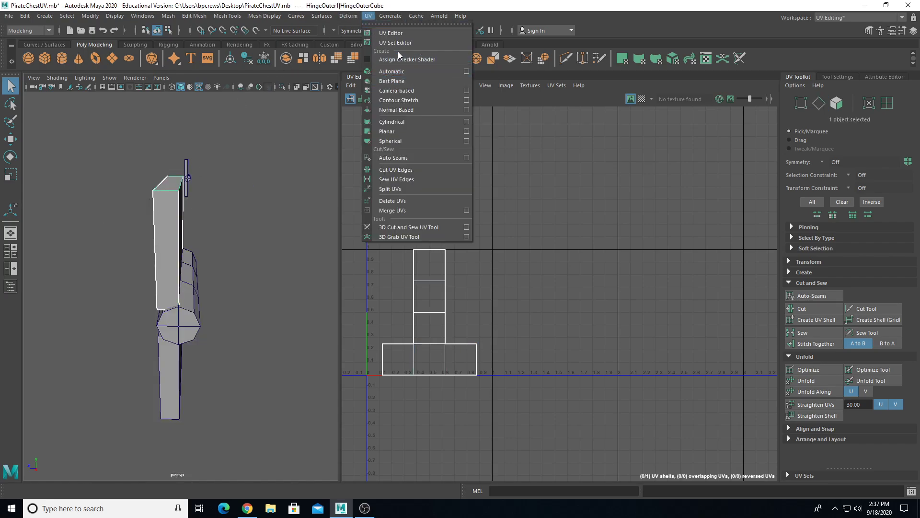
left_click(401, 134)
- Cut the UVs along three edges of the upper plate's near end: the short top and bottom edges and one vertical edge
right_click_drag(169, 200, 172, 191)
left_click(171, 188)
left_click_drag(177, 199, 141, 206, "alt")
left_click(207, 162, "shift")
left_click(138, 252)
left_click(122, 227, "shift")
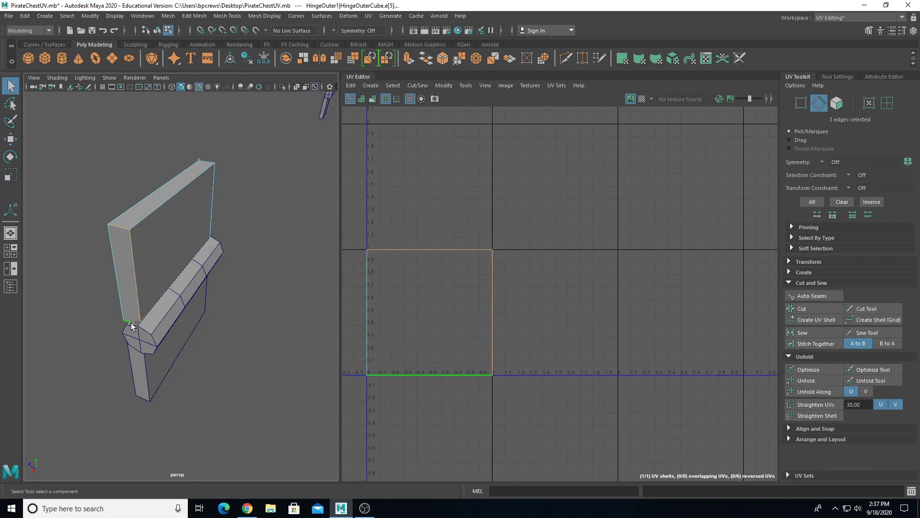
left_click(812, 310)
- In wireframe display, cut the matching three edges at the plate's far end and one long bottom edge
left_click_drag(120, 274, 192, 247, "alt")
key("4")
left_click(198, 175)
left_click(203, 176, "shift")
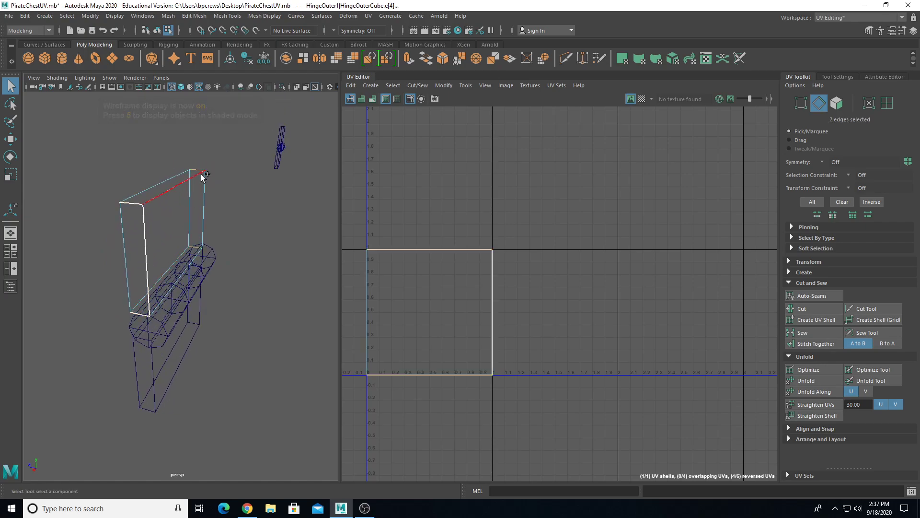
left_click(804, 308)
left_click(181, 264)
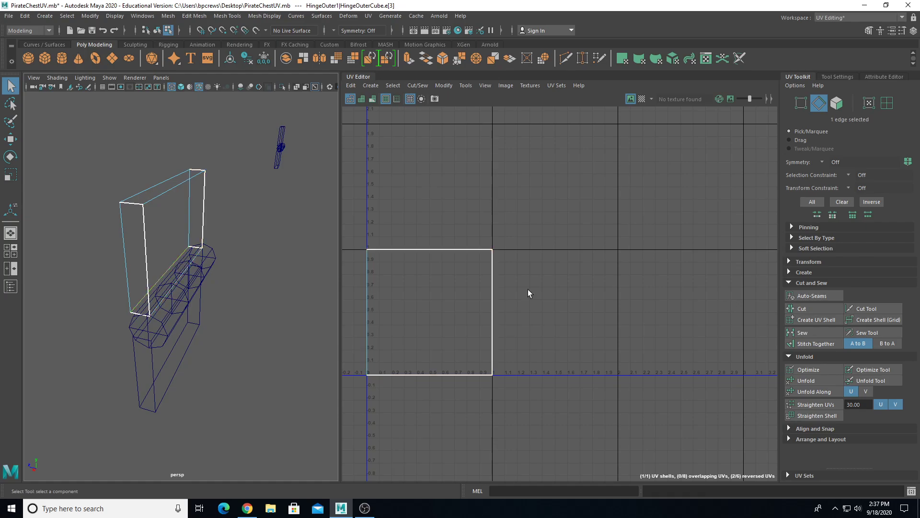
left_click(816, 308)
- Unfold the upper hinge plate and rotate its UV shell so it stands upright
left_click_drag(176, 298, 167, 237, "alt")
right_click_drag(167, 153, 184, 138)
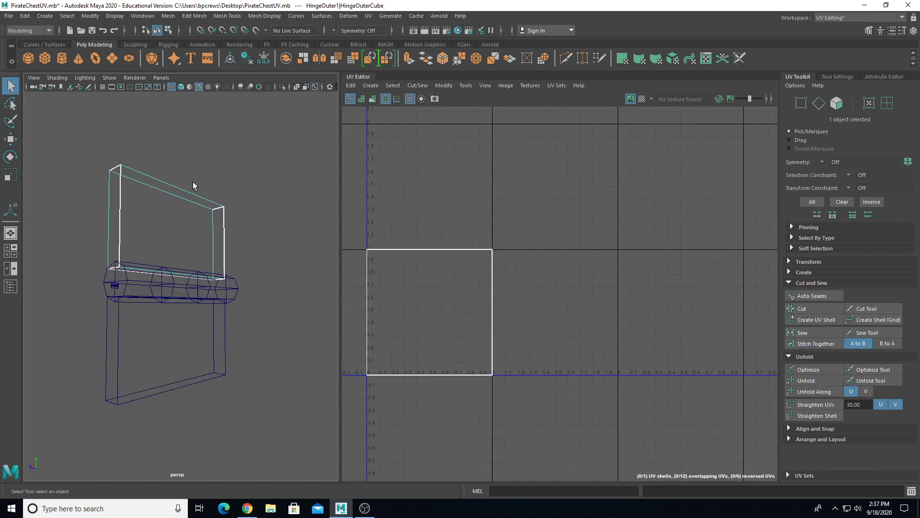
left_click(810, 375)
scroll(421, 347, "down", 3)
right_click_drag(482, 289, 444, 285)
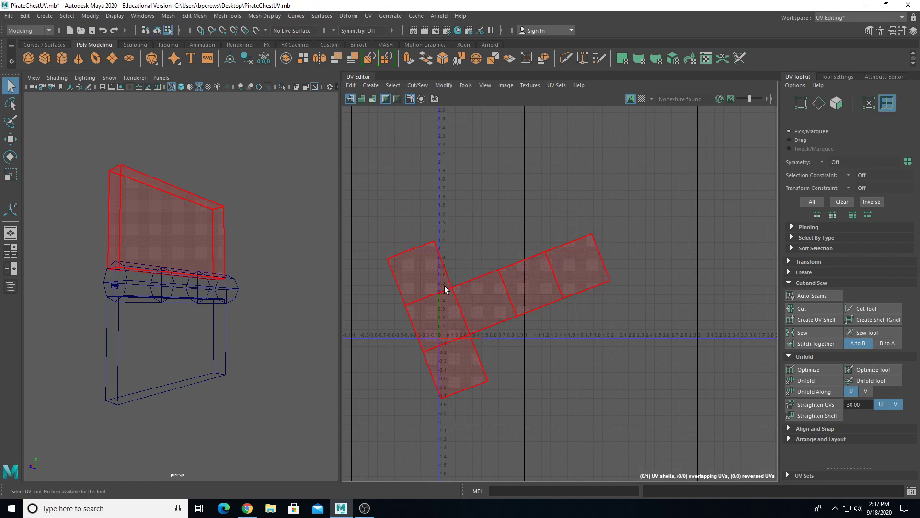
left_click(446, 287)
key("e")
left_click_drag(468, 253, 393, 312)
- Select all the plate's UVs and unfold them to true proportions with the Smooth UV tool
right_click_drag(472, 186, 438, 178)
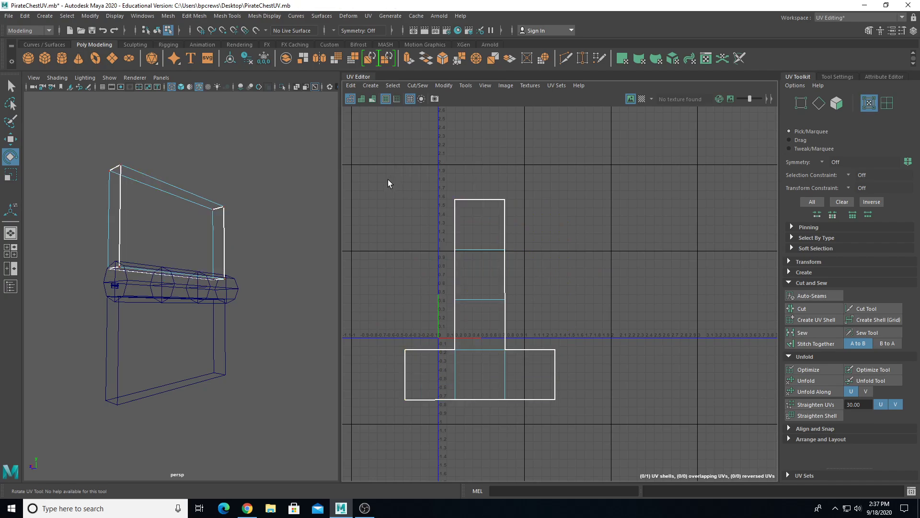
left_click(464, 85)
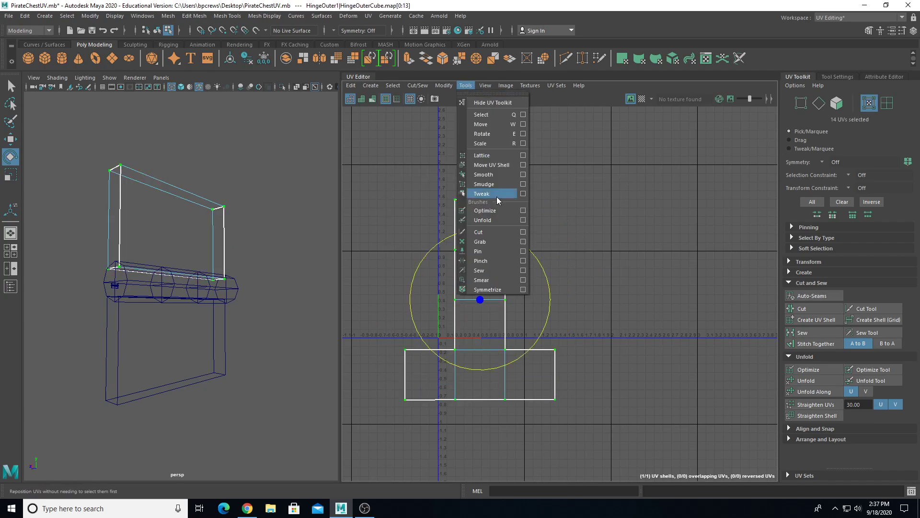
left_click(481, 175)
left_click_drag(391, 411, 480, 413)
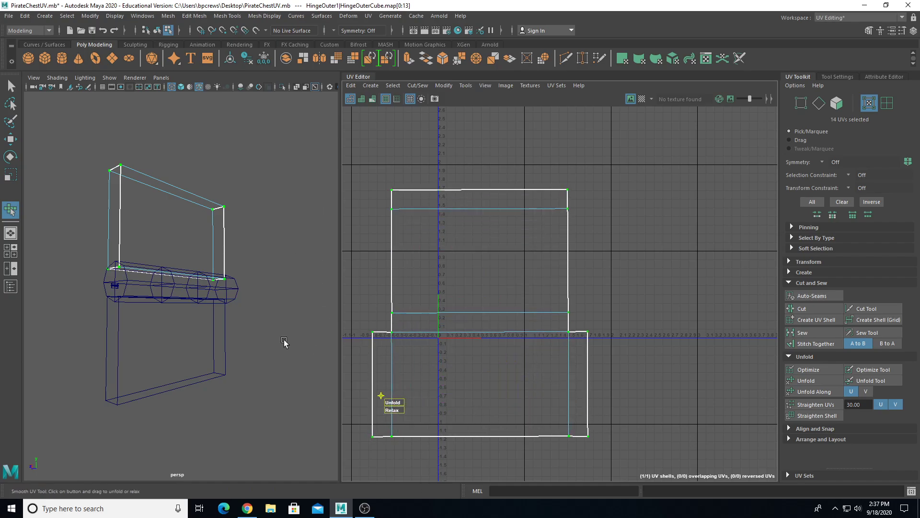
- In shaded display, transfer the upper plate's UVs to the hinge's lower plate with Transfer Attributes
left_click_drag(143, 247, 193, 218, "alt")
right_click_drag(242, 112, 265, 105)
left_click_drag(146, 315, 194, 247, "alt")
key("5")
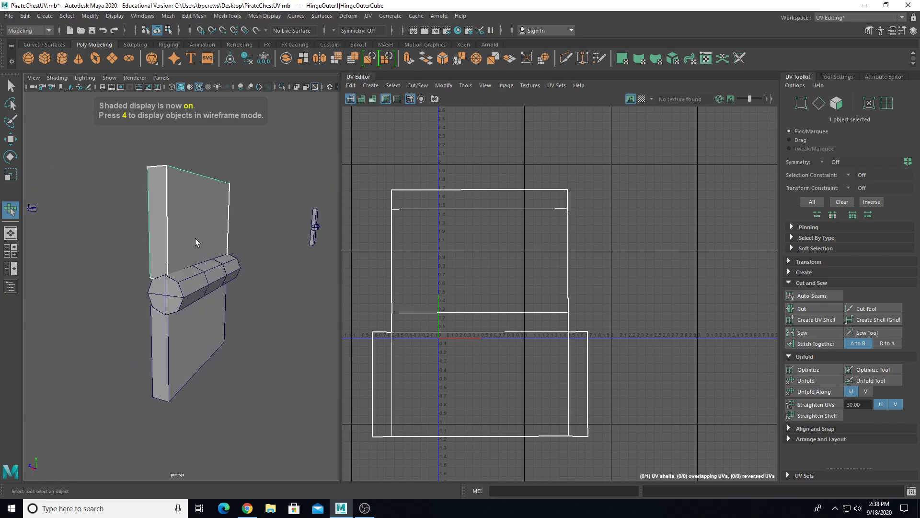
left_click(214, 335, "shift")
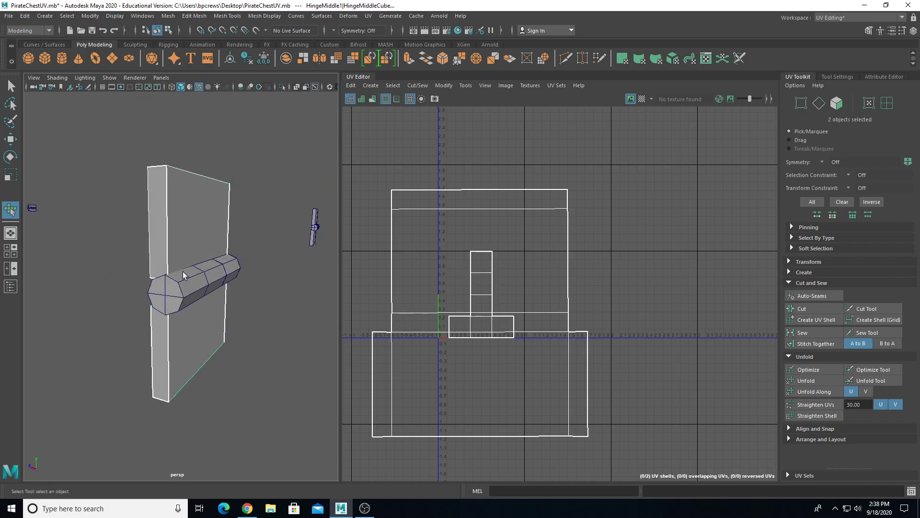
left_click(167, 18)
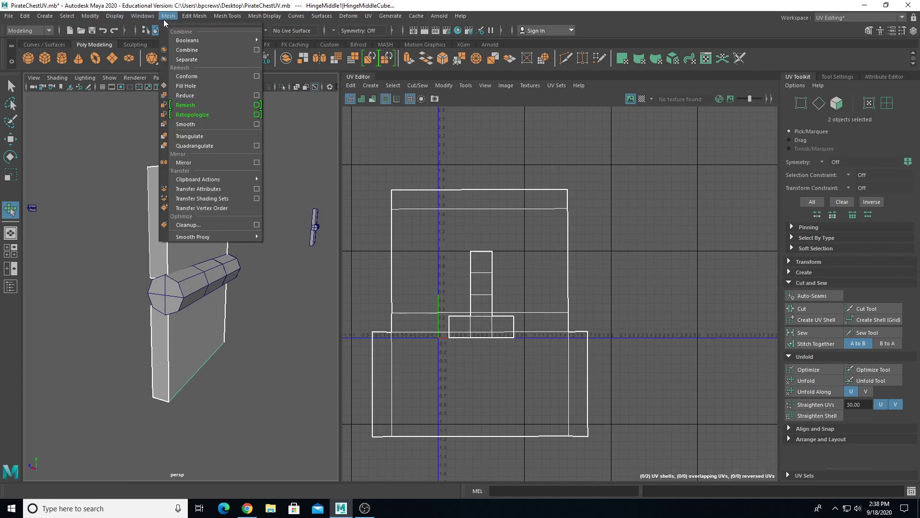
left_click(212, 189)
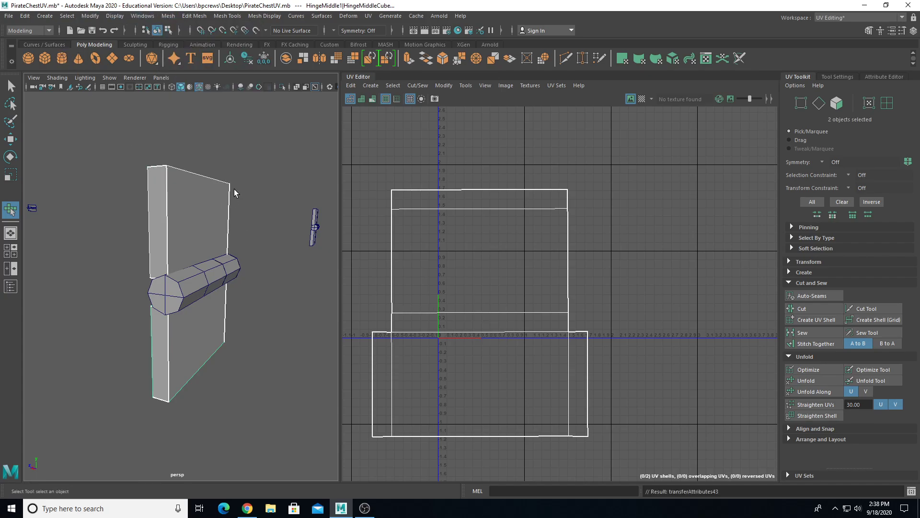
- Switch both plates to UV shell mode and select their two overlapping shells for moving
right_click_drag(463, 245, 421, 230)
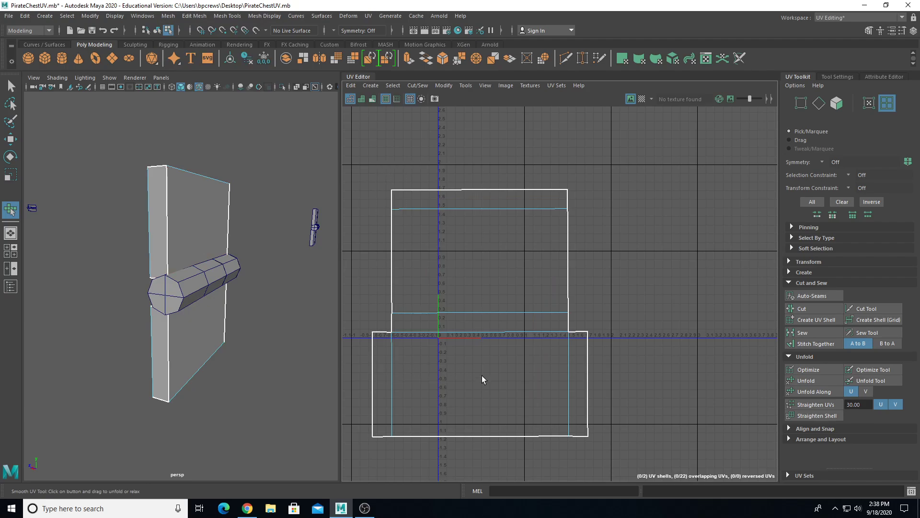
right_click(159, 202)
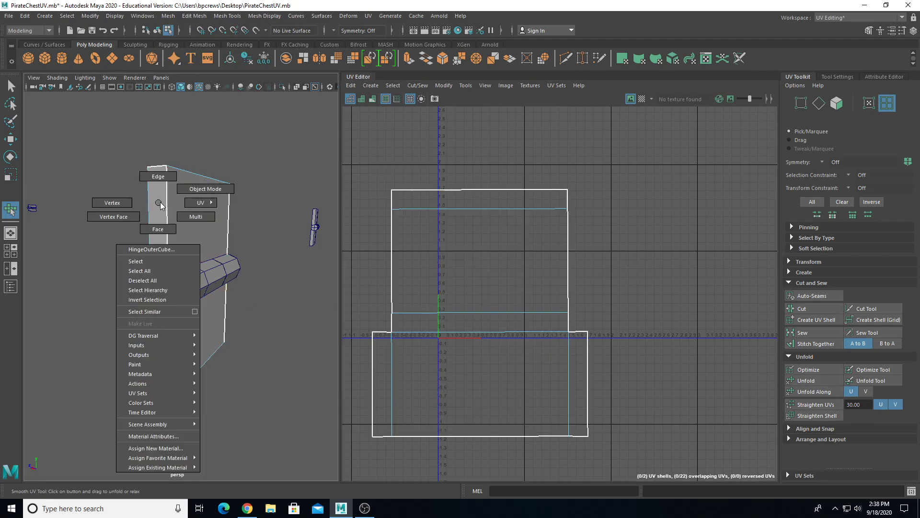
right_click_drag(160, 203, 186, 179)
right_click_drag(527, 280, 498, 266)
left_click_drag(632, 217, 398, 483)
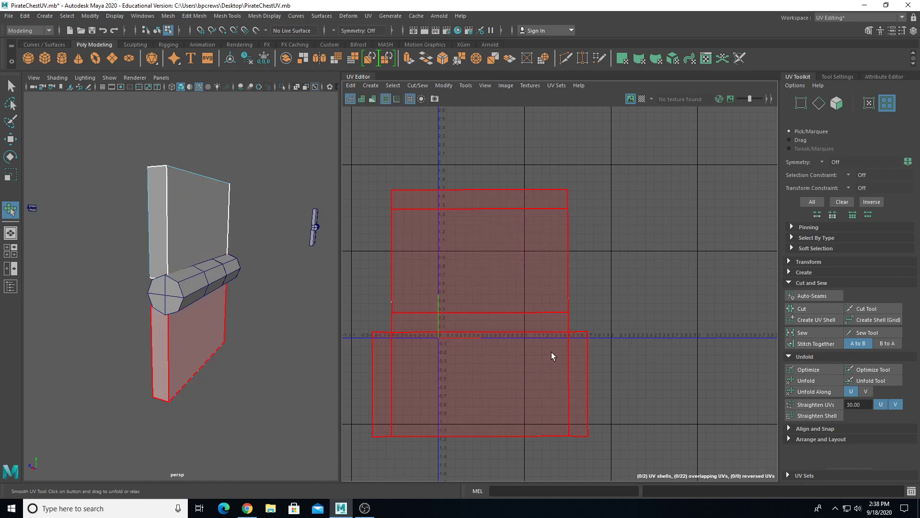
key("w")
left_click_drag(666, 245, 498, 400)
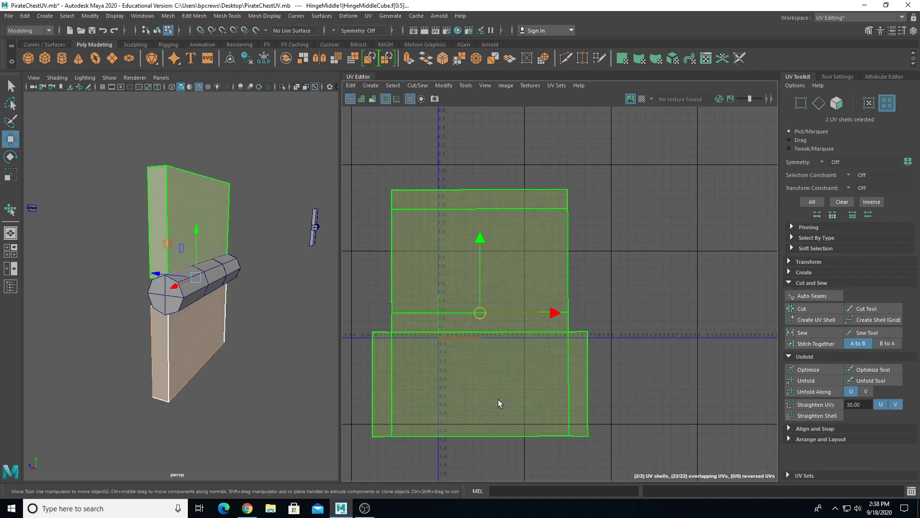
- Scale the two plate shells down and place them just above the upper-left corner of the 0 to 1 tile
key("r")
left_click_drag(479, 313, 418, 360)
key("w")
scroll(446, 351, "up", 3)
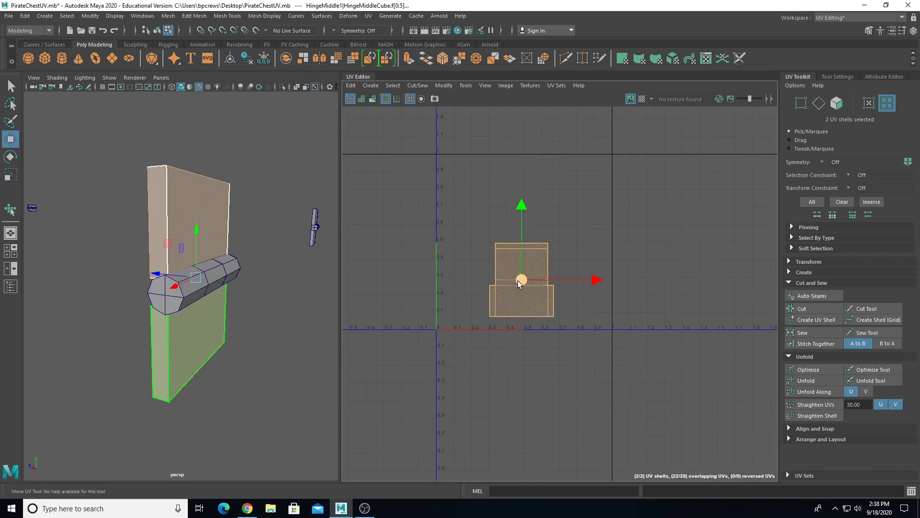
key("r")
left_click_drag(519, 281, 454, 140)
key("w")
- Hide the upper and lower plates of the unwrapped hinge and select the pin's middle segment
left_click_drag(227, 266, 236, 297, "alt")
left_click(260, 298)
left_click(202, 236)
right_click_drag(218, 201, 285, 154)
left_click(209, 277)
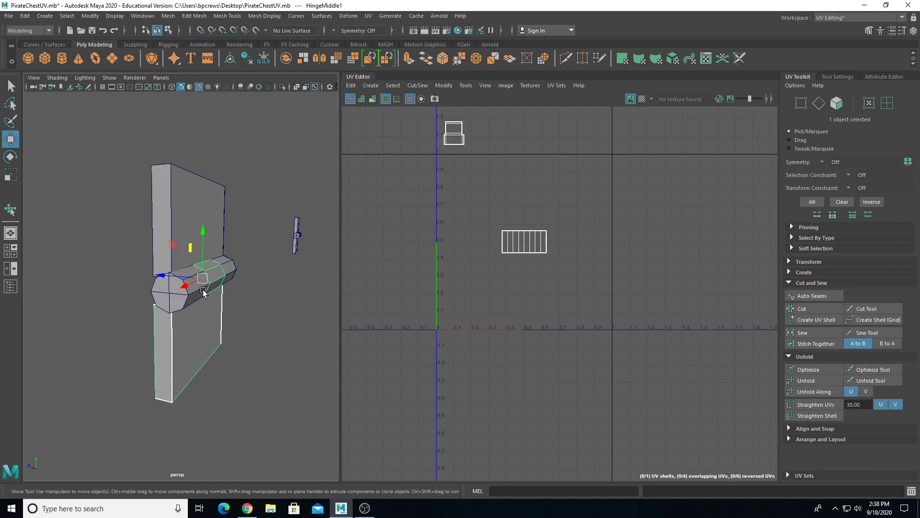
key("f")
mouse_move(199, 294)
left_mouse_down("alt")
mouse_move(132, 301)
mouse_move(132, 322)
mouse_move(68, 330)
mouse_move(191, 286)
mouse_move(179, 308)
mouse_move(211, 283)
left_mouse_up("alt")
scroll(133, 323, "down", 5)
left_click(236, 241)
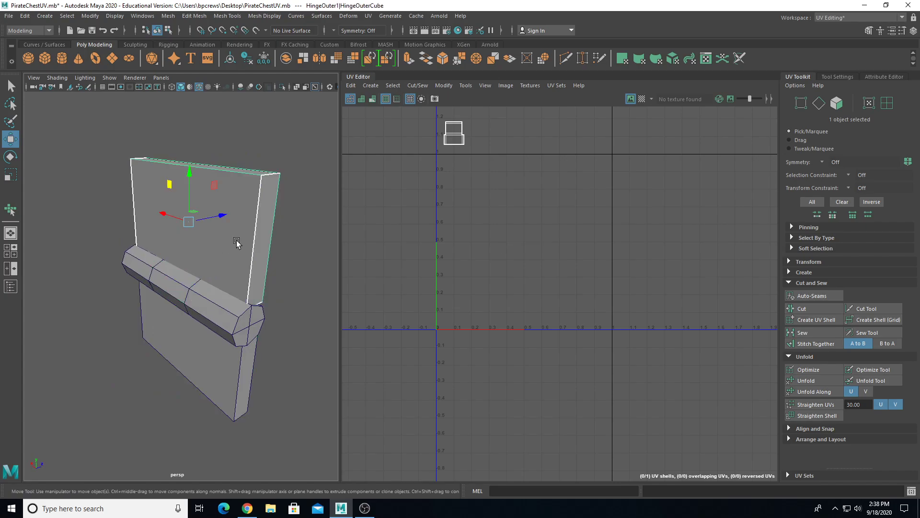
key("ctrl+h")
left_click(205, 352)
key("ctrl+h")
left_click(165, 279)
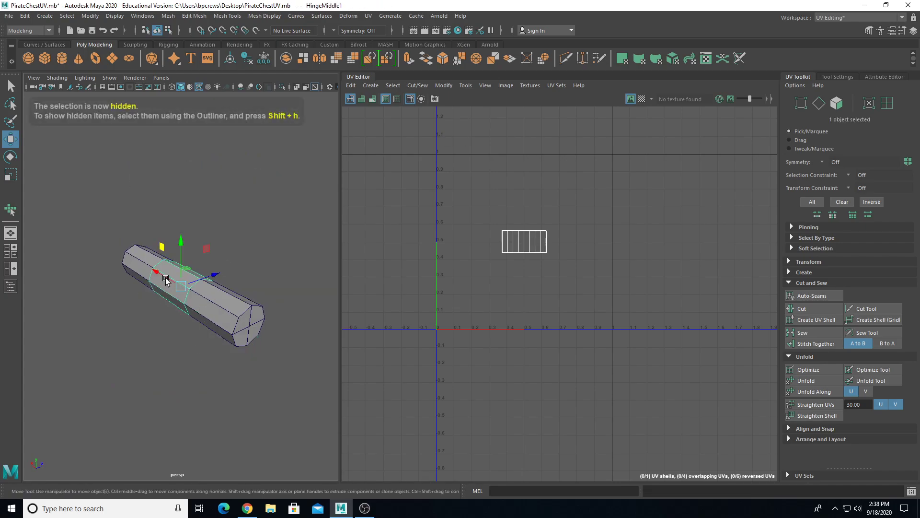
- Inspect the hinge pin and hide its middle segment
scroll(167, 291, "up", 2)
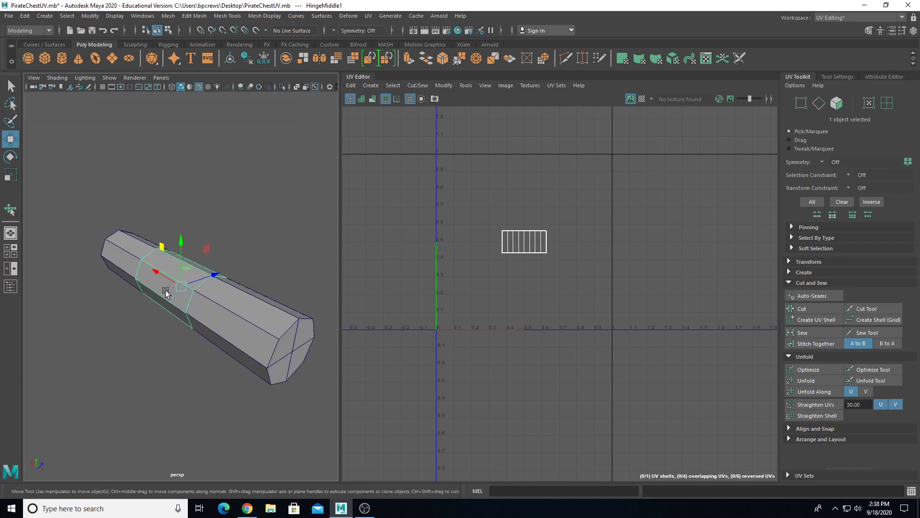
left_click_drag(178, 288, 206, 289, "alt")
left_click(234, 317)
left_click_drag(234, 317, 206, 330, "alt")
left_click(146, 291)
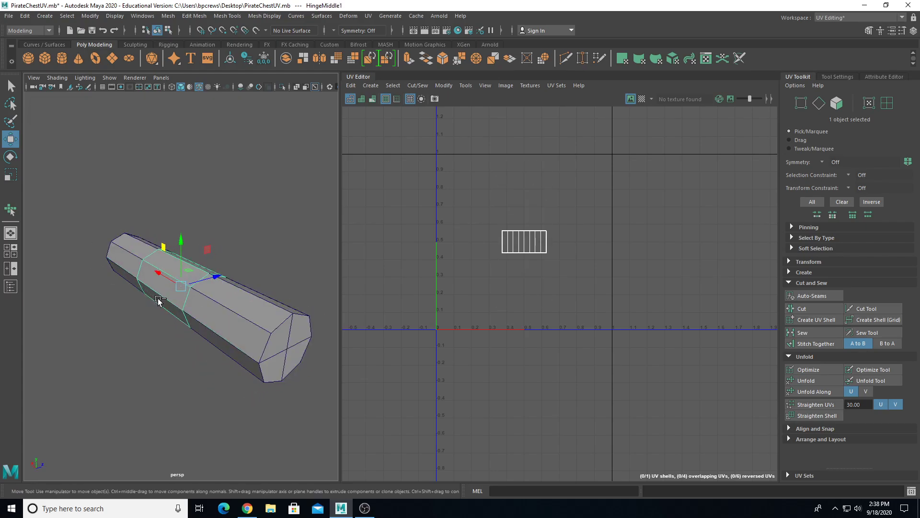
left_click(15, 287)
left_click(14, 288)
key("ctrl+h")
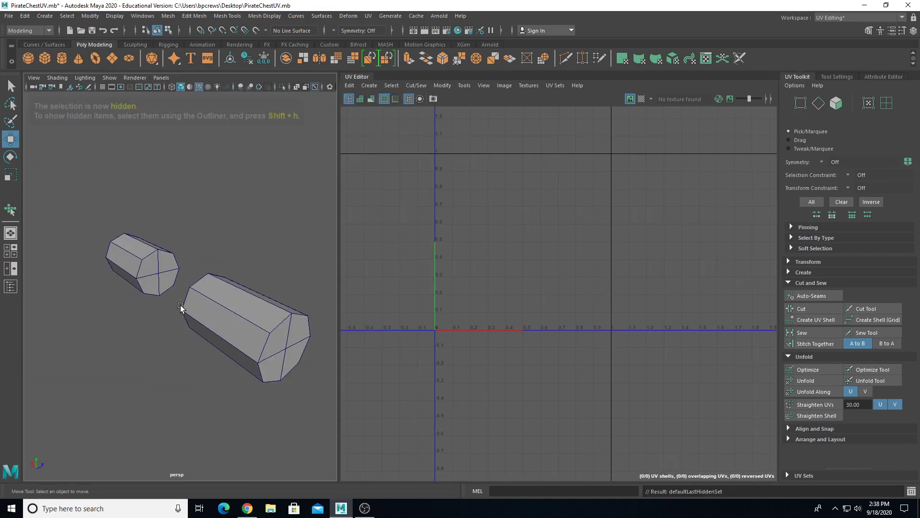
- Apply a planar UV projection to the two outer segments of the hinge pin
left_click(219, 311)
right_click_drag(225, 296, 263, 243)
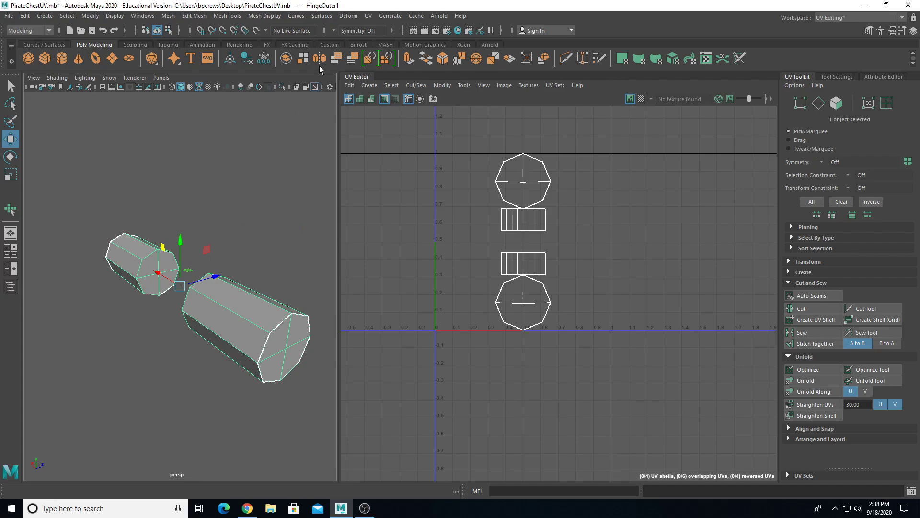
left_click(368, 16)
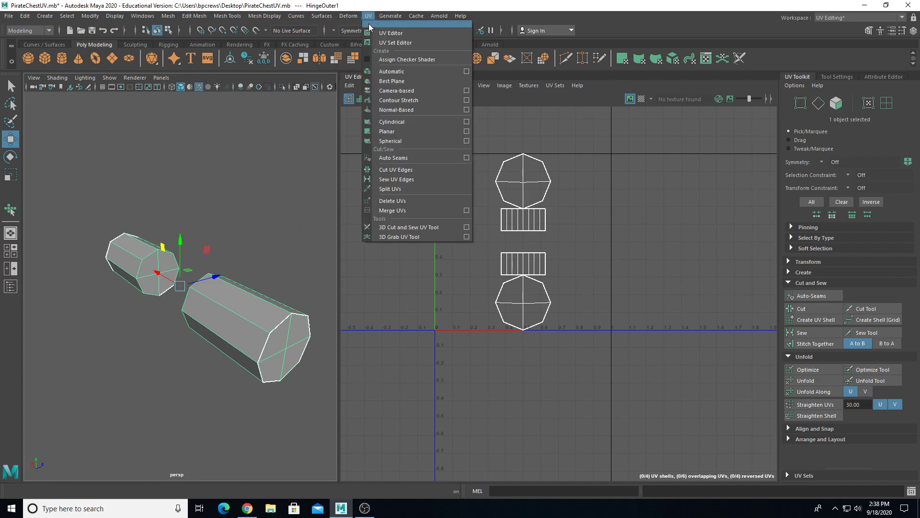
left_click(380, 133)
- Cut the UV edges around the end caps of both outer hinge pin segments
right_click_drag(236, 317, 231, 237)
left_click(263, 343)
left_click(273, 341, "shift")
left_click(201, 279, "shift")
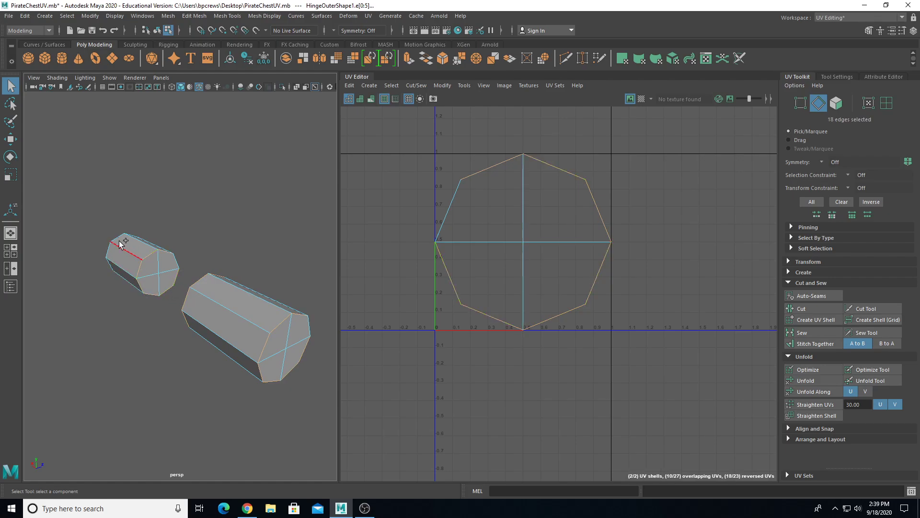
left_click_drag(189, 304, 135, 298, "alt")
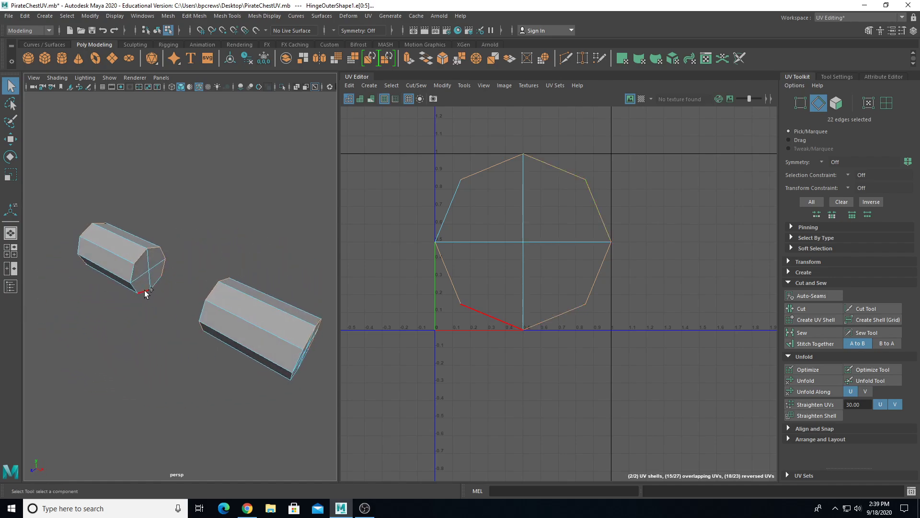
left_click_drag(208, 317, 266, 380, "alt")
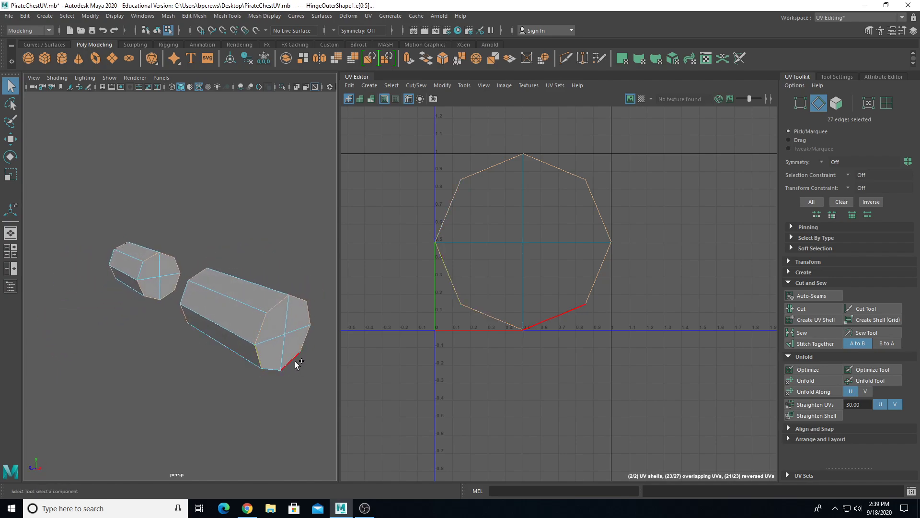
left_click_drag(155, 326, 183, 330, "alt")
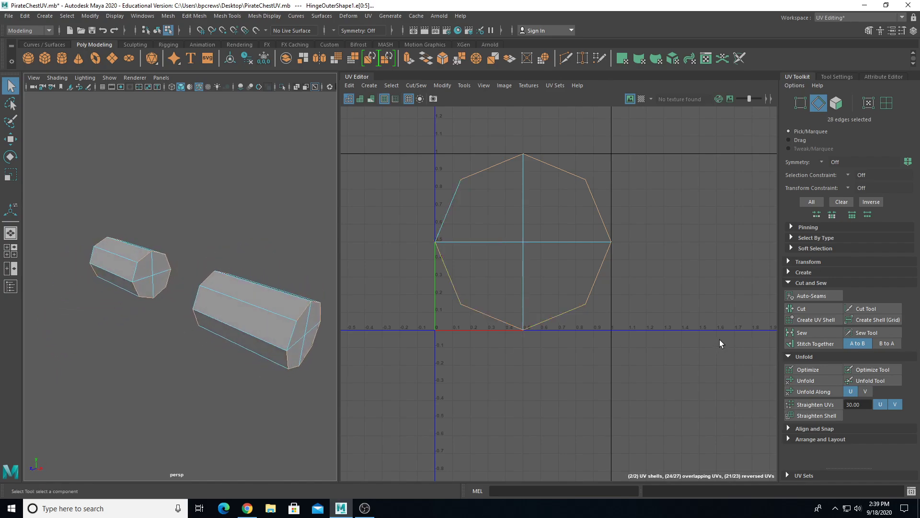
left_click(802, 308)
- Cut one lengthwise UV seam along the side of each outer pin segment
left_click_drag(142, 365, 124, 354, "alt")
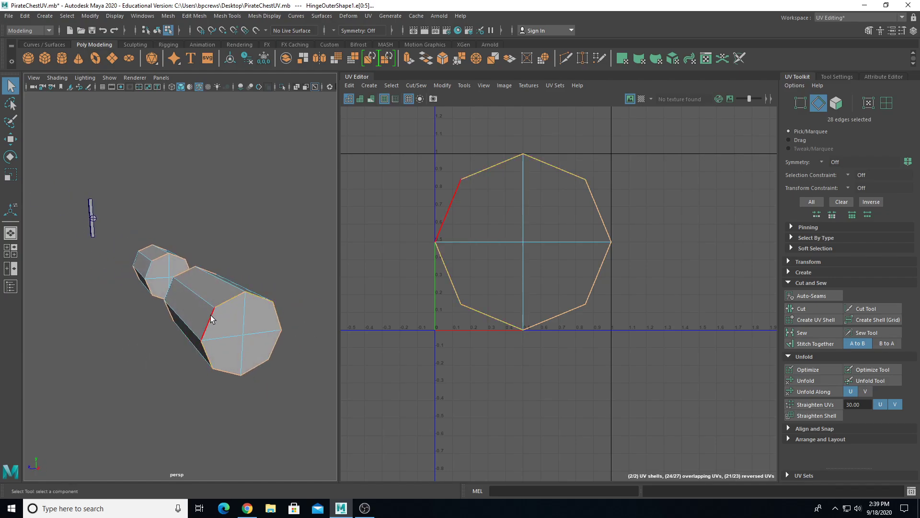
left_click(176, 360)
left_click_drag(177, 359, 250, 303, "alt")
left_click(257, 301)
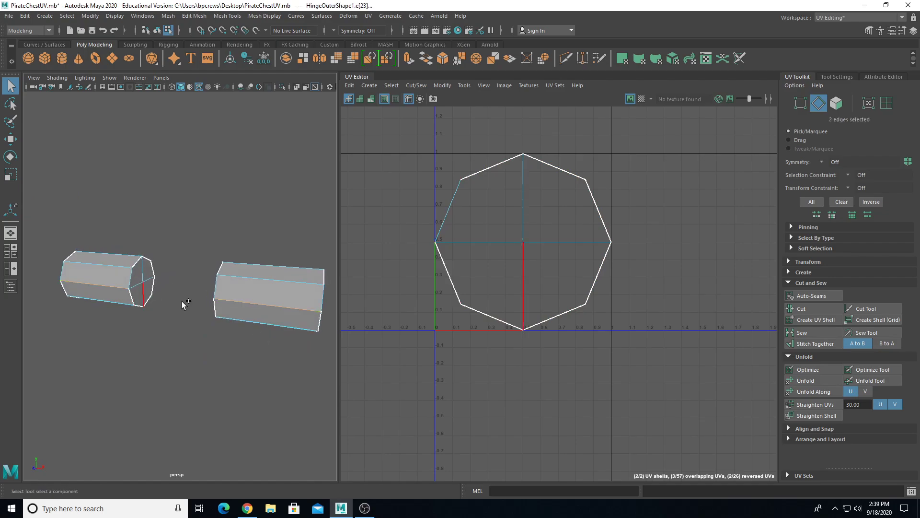
left_click(808, 310)
- Unfold the UVs of the two outer pin segments as a whole object
right_click_drag(143, 247, 191, 232)
left_click_drag(180, 281, 312, 302, "alt")
left_click(145, 287)
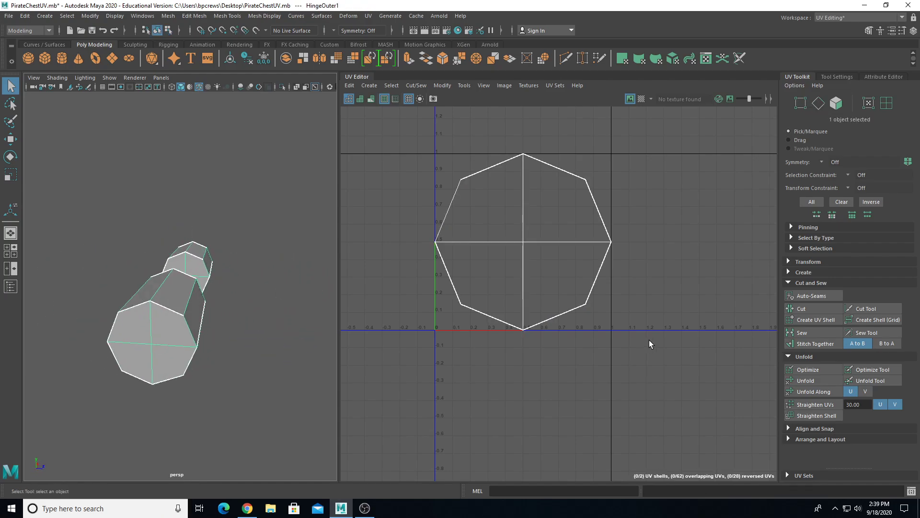
left_click(812, 379)
- Rotate one outer segment's UV shell until its strip stands vertical and move it to the right of the other shell
scroll(376, 240, "down", 3)
scroll(424, 253, "up", 3)
right_click_drag(424, 197, 381, 195)
left_click(424, 197)
key("e")
left_click_drag(473, 176, 572, 195)
key("w")
left_click_drag(504, 231, 757, 231)
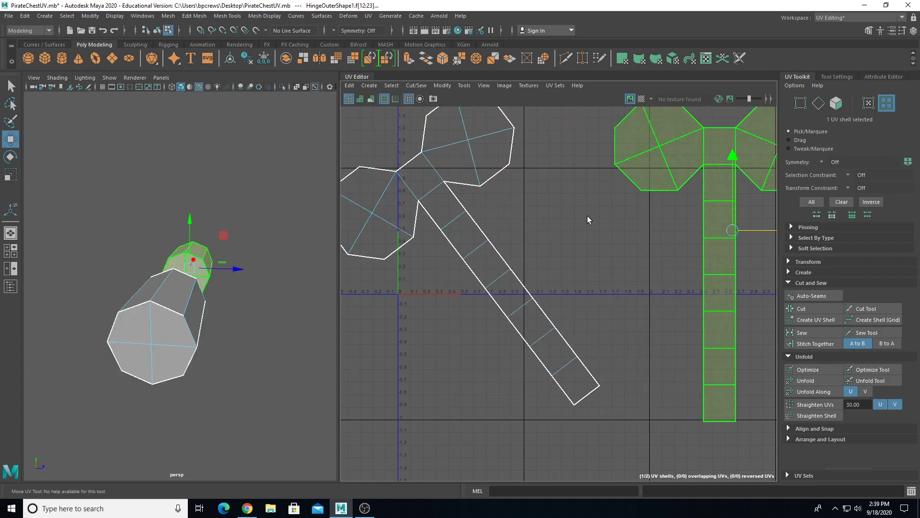
- Rotate the other outer segment's shell nearly upright and lay it over the first shell for comparison
left_click(412, 188)
scroll(412, 188, "down", 2)
key("e")
left_click_drag(505, 192, 520, 230)
key("w")
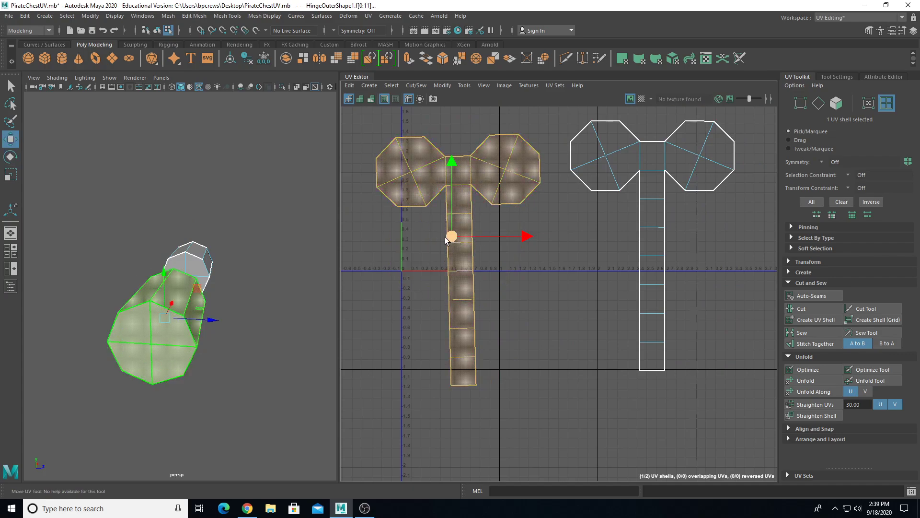
left_click_drag(456, 232, 650, 212)
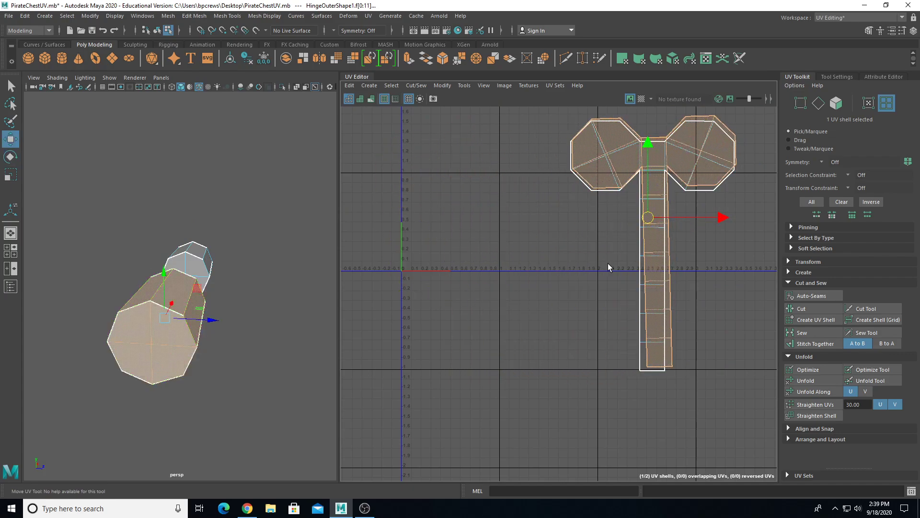
- Fine-rotate the overlaid shell to match the first, then place it alongside to the left and return to object selection
key("e")
left_click(722, 230)
key("ctrl+z")
left_click_drag(723, 226, 726, 231)
key("w")
left_click_drag(653, 243, 483, 248)
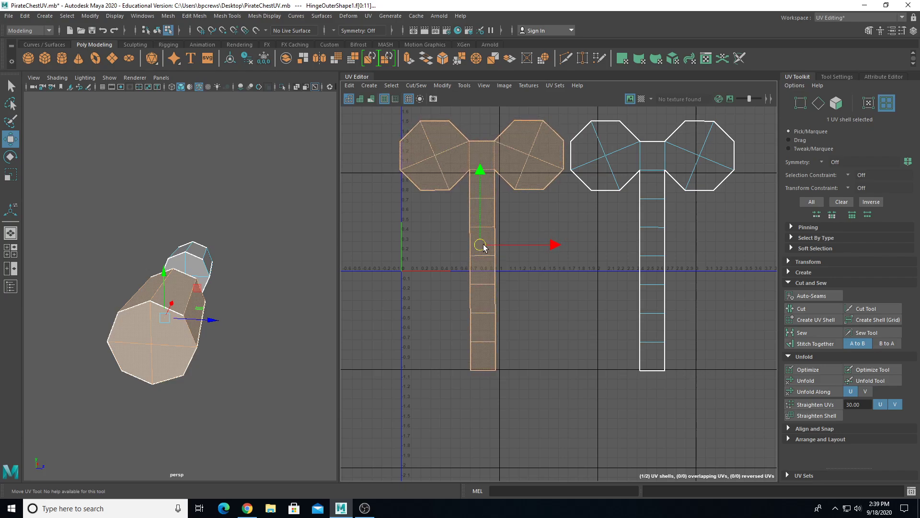
left_click_drag(433, 224, 761, 277)
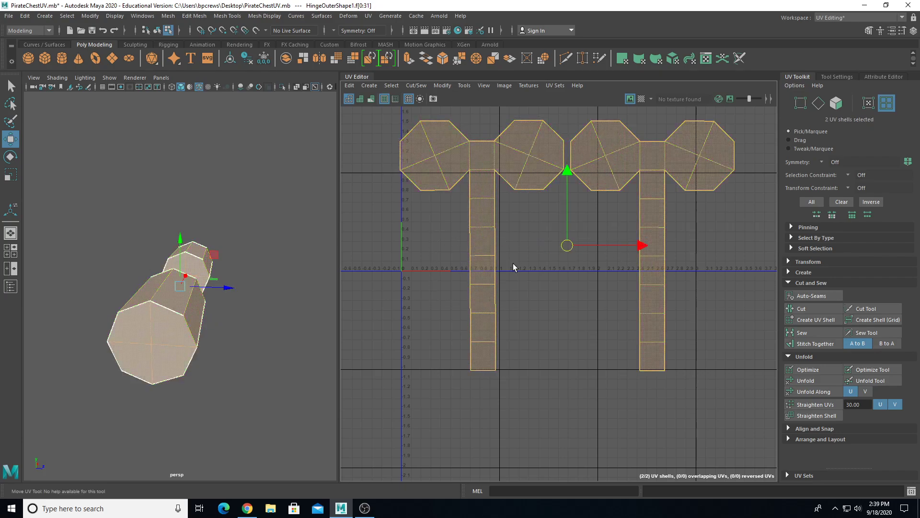
key("r")
right_click_drag(278, 237, 331, 215)
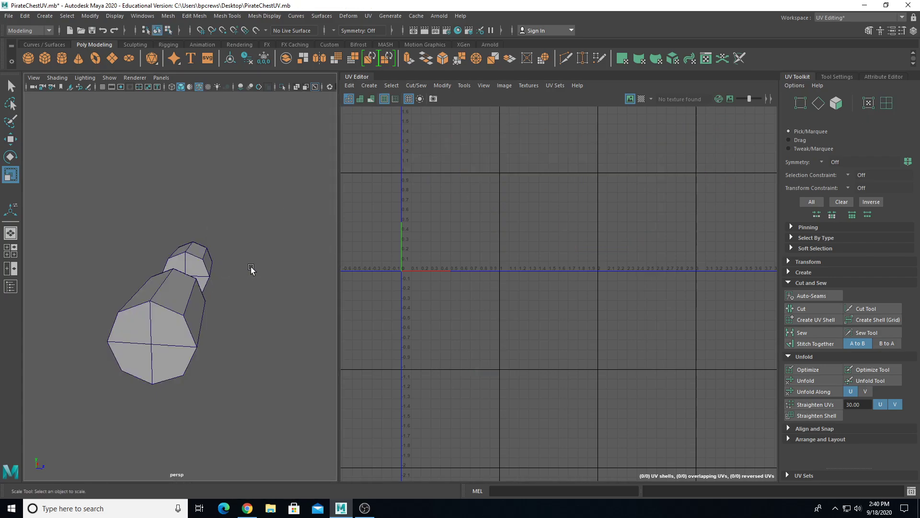
- Open the Outliner and expand HingeMiddle2 to look for the hidden middle pin segment
left_click(11, 286)
left_click(228, 313)
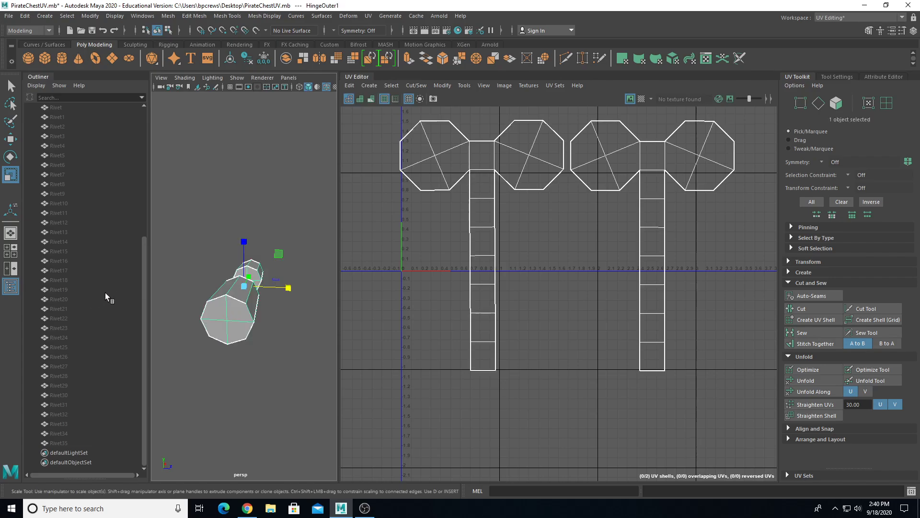
scroll(102, 300, "up", 7)
left_click(47, 270)
left_click(37, 271)
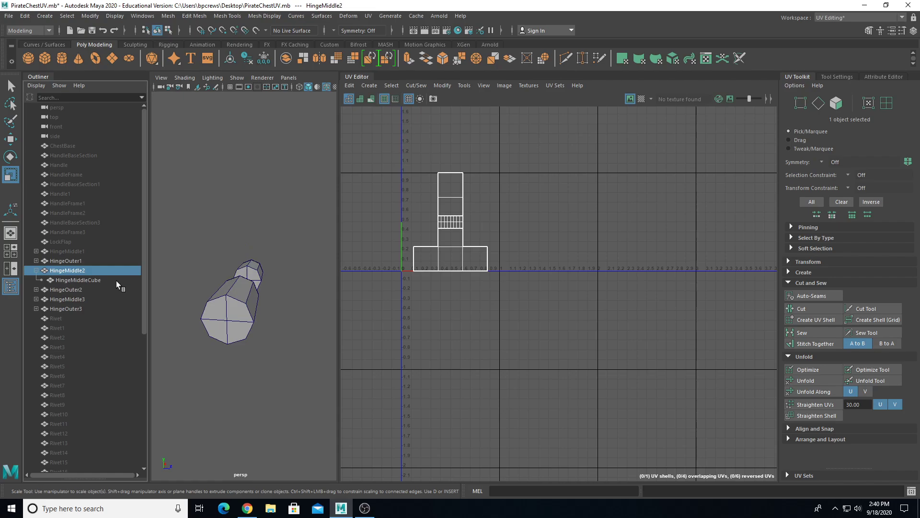
- Hide HingeMiddle2 and show it again to check which hinge piece it is
key("ctrl+h")
key("ctrl+h")
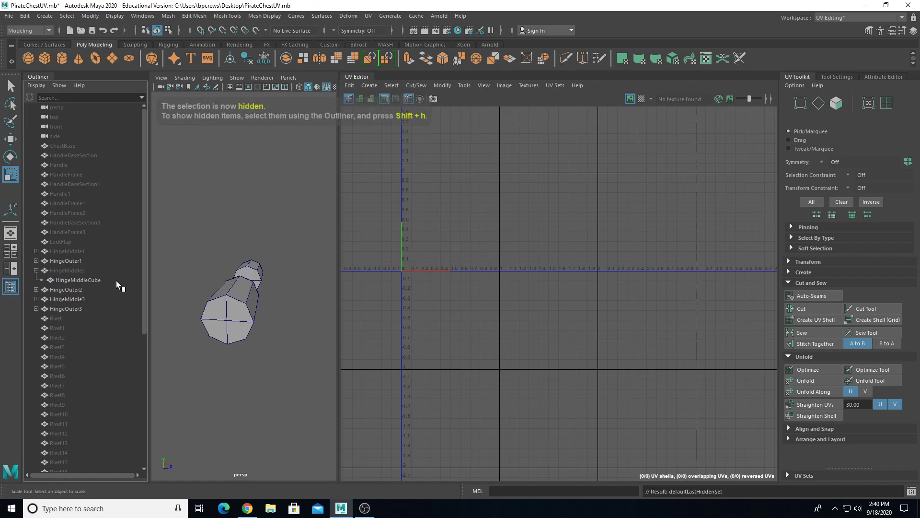
left_click(82, 273)
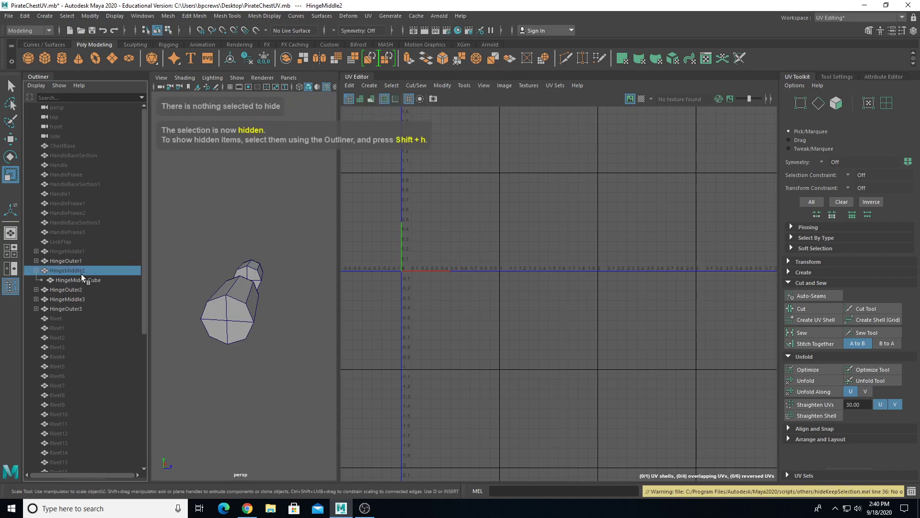
key("shift+h")
key("f")
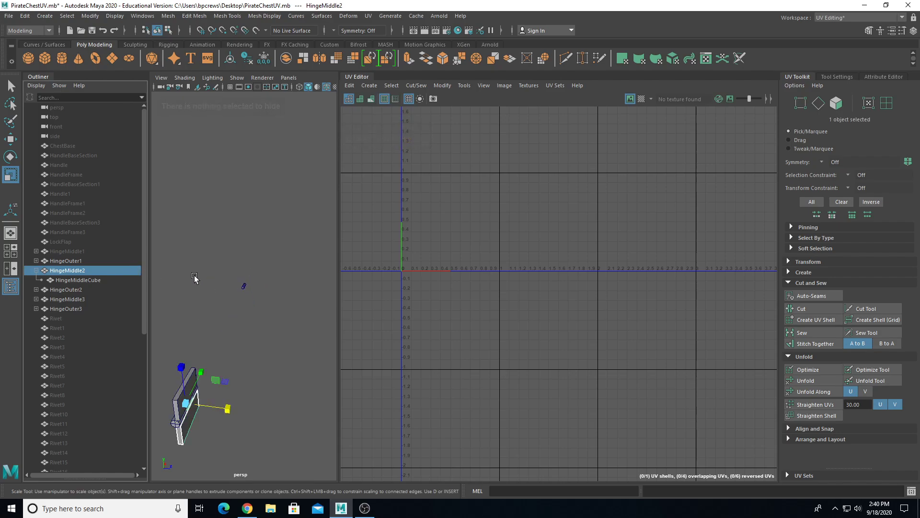
scroll(193, 279, "up", 8)
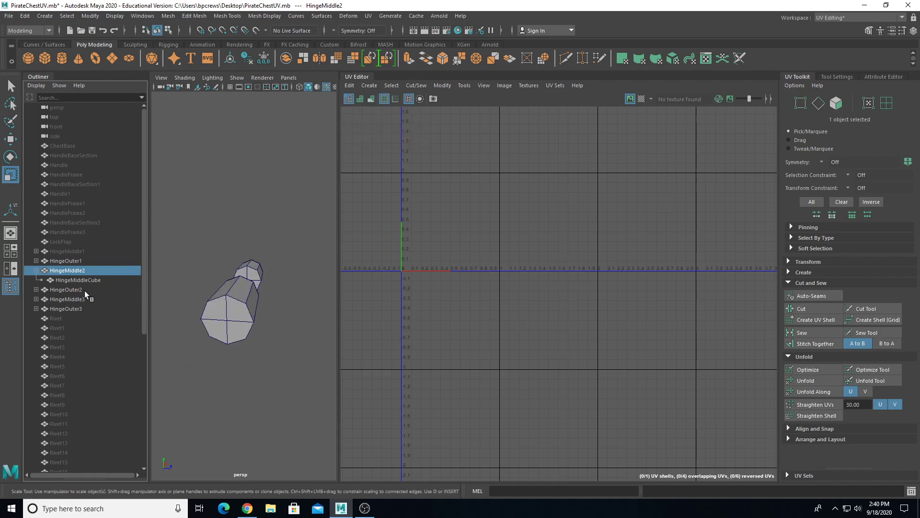
- Check the remaining hinge objects in the Outliner and unhide HingeMiddle1
left_click(70, 290)
left_click(71, 299)
left_click(67, 309)
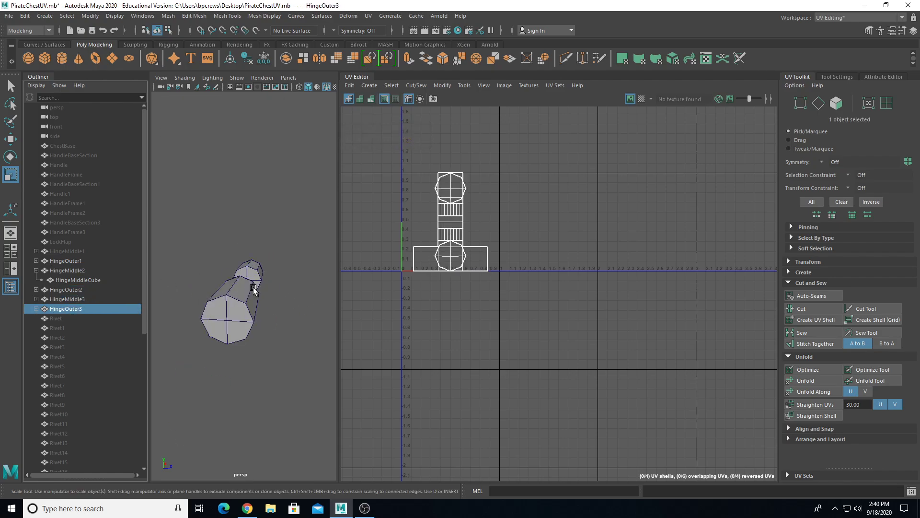
left_click(237, 293)
left_click(73, 252)
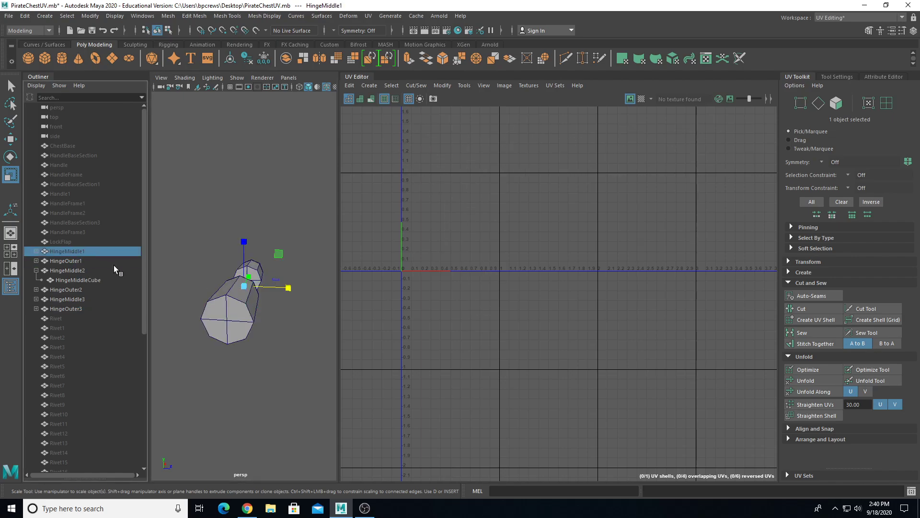
- Hide HingeOuter1, select the pin's middle segment, and close the Outliner
left_click(73, 260)
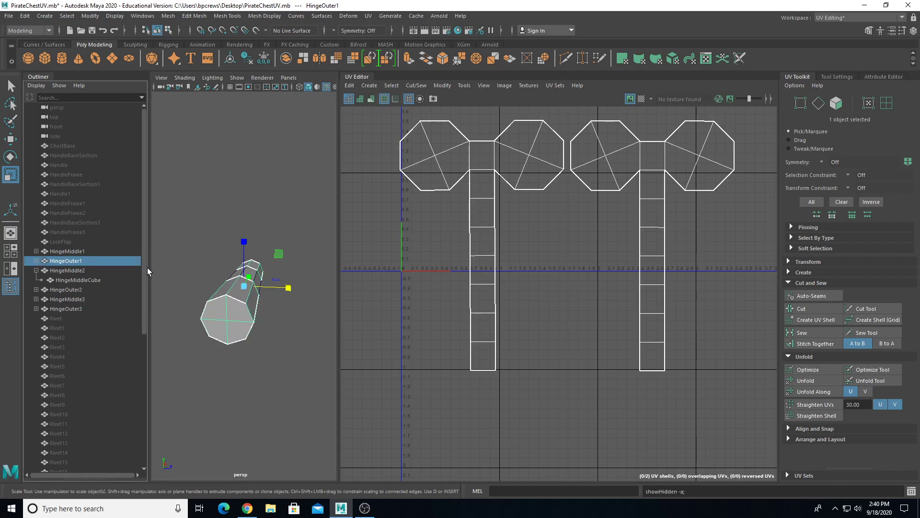
key("ctrl+h")
left_click(248, 283)
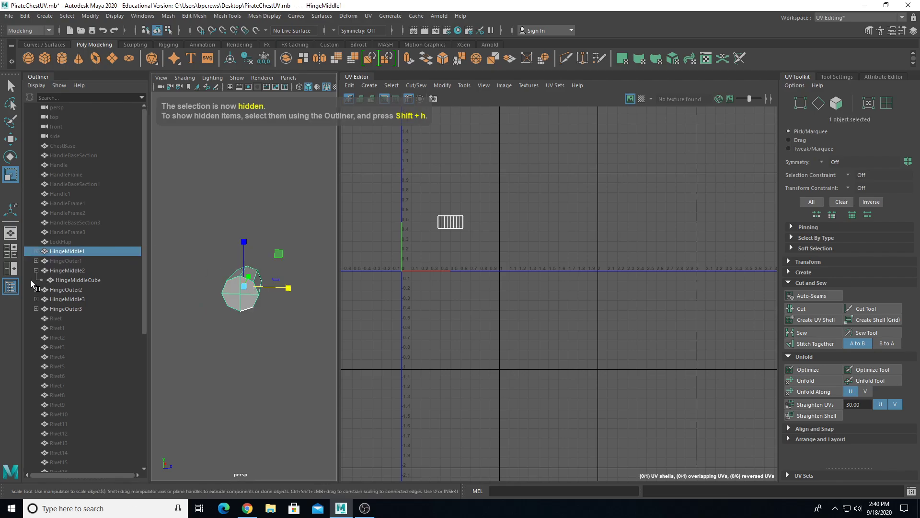
left_click(11, 287)
- Apply a planar UV projection to the pin's middle segment
scroll(200, 304, "up", 3)
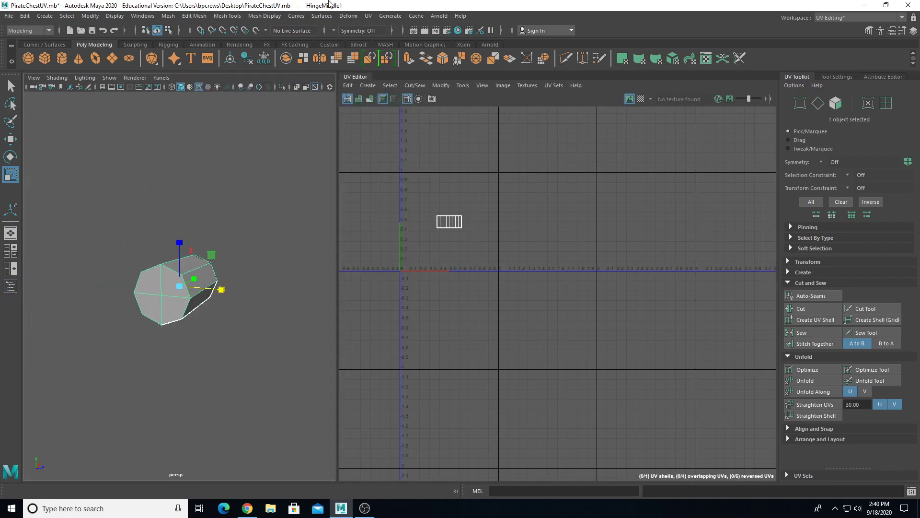
left_click(368, 16)
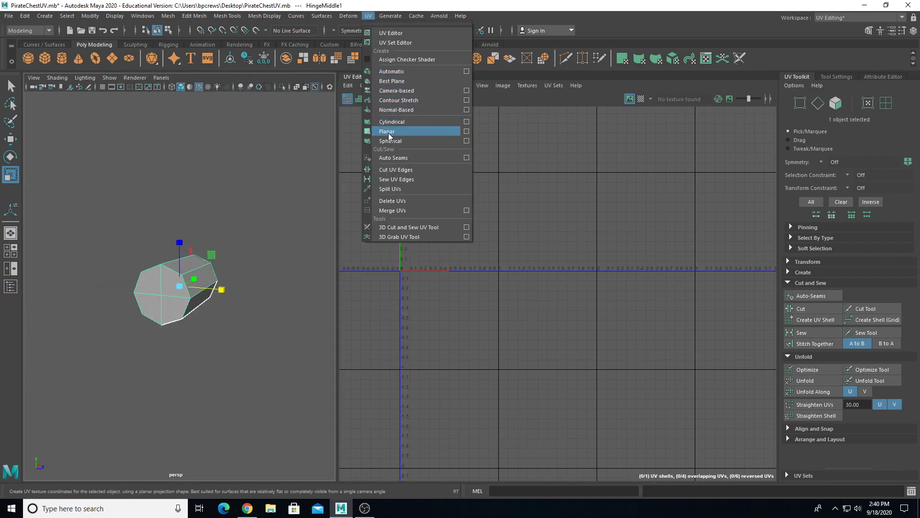
left_click(387, 132)
- Cut the UV edges around both end caps of the middle pin segment
right_click_drag(156, 287, 155, 217)
left_click(179, 286)
left_click(137, 284)
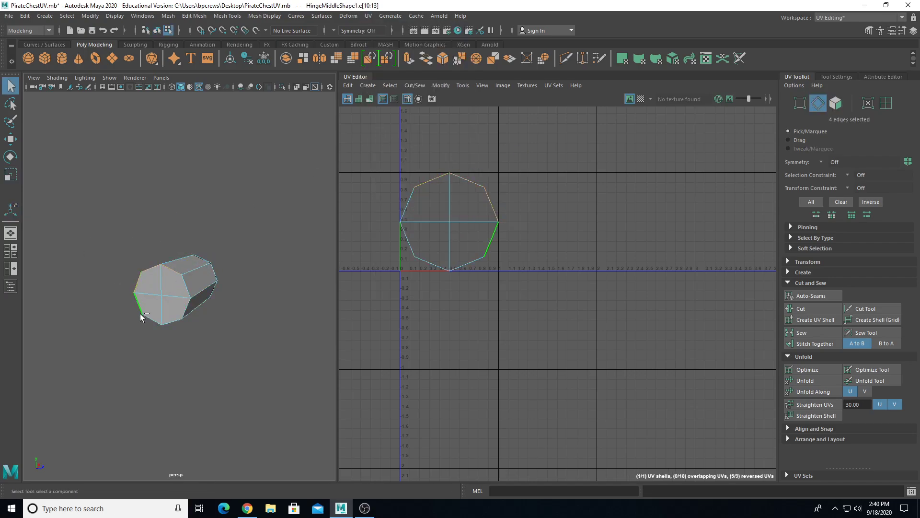
left_click_drag(216, 293, 99, 286, "alt")
left_click(191, 275)
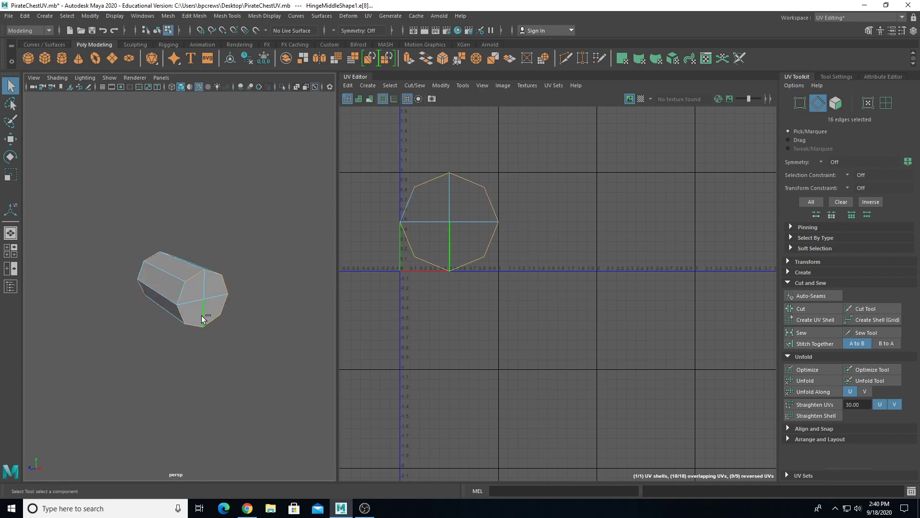
left_click_drag(158, 340, 163, 290, "alt")
left_click(138, 290, "ctrl")
left_click_drag(210, 307, 95, 314, "alt")
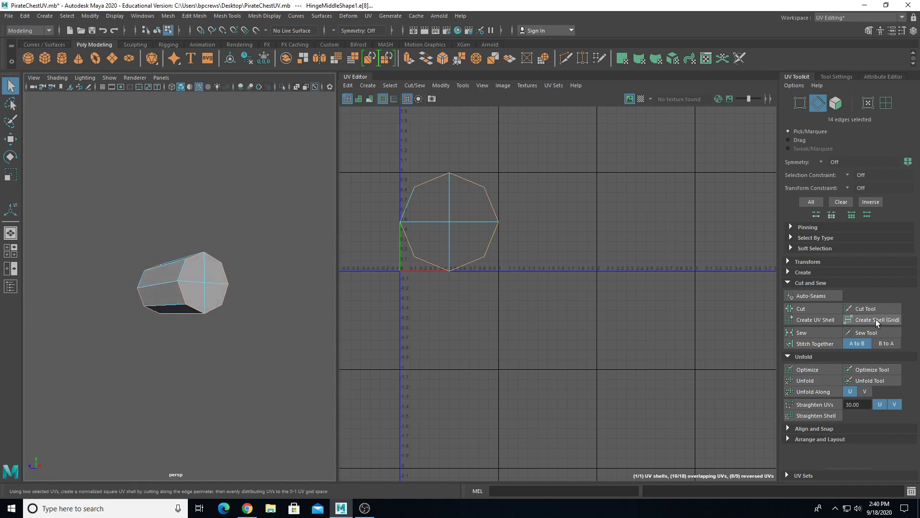
left_click(821, 306)
- Cut one lengthwise UV seam along the side of the middle pin segment
left_click_drag(205, 291, 267, 314, "alt")
left_click(209, 298)
left_click(805, 308)
- Return to object selection and unfold the middle pin segment's UVs
left_click_drag(212, 330, 285, 324, "alt")
right_click_drag(243, 246, 250, 243)
right_click_drag(177, 283, 220, 232)
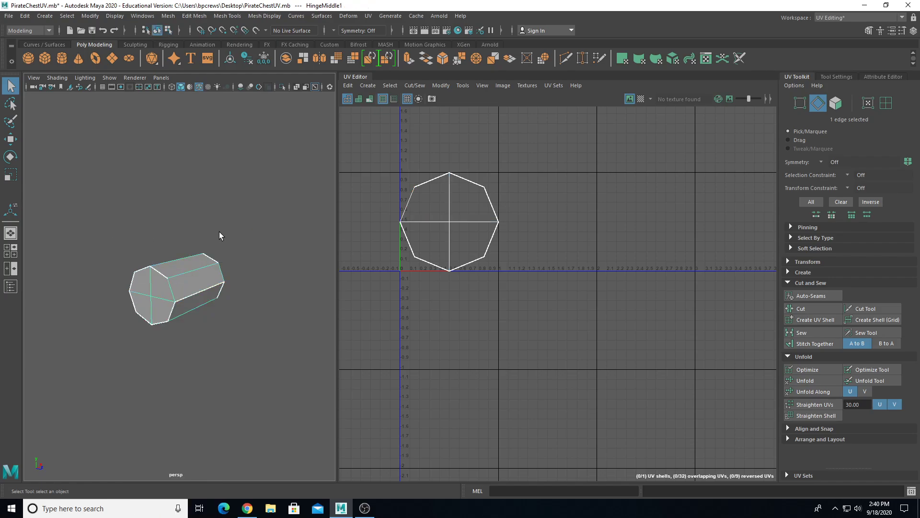
left_click(805, 380)
- Rotate the middle segment's UV shell until its strip stands vertical
right_click_drag(438, 206, 408, 195)
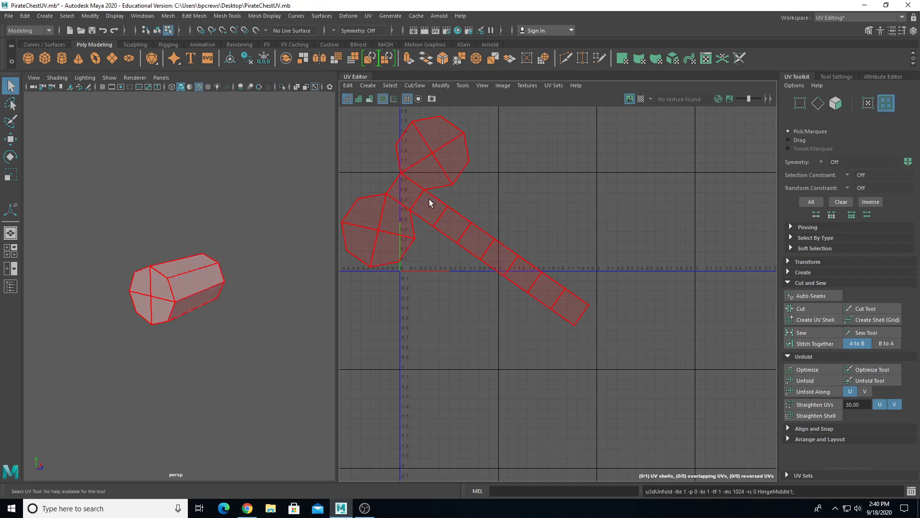
left_click(429, 201)
key("e")
left_click_drag(504, 163, 538, 225)
key("w")
- Unhide the outer pin segments and select them together with the middle segment
right_click_drag(236, 191, 282, 176)
key("ctrl+shift+h")
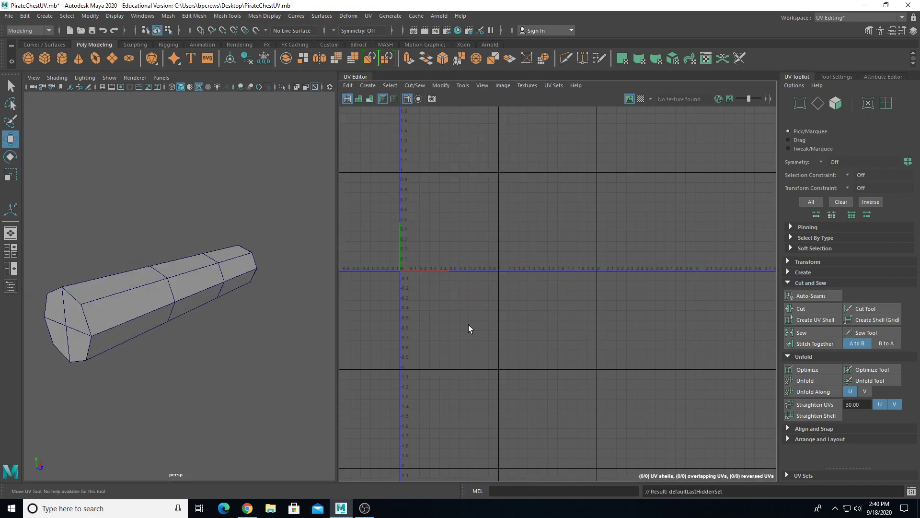
left_click(106, 283)
left_click(197, 267, "shift")
- Space the two outer segments' UV shells closely on either side of the middle segment's shell without overlaps
right_click_drag(494, 176, 454, 162)
left_click(544, 181)
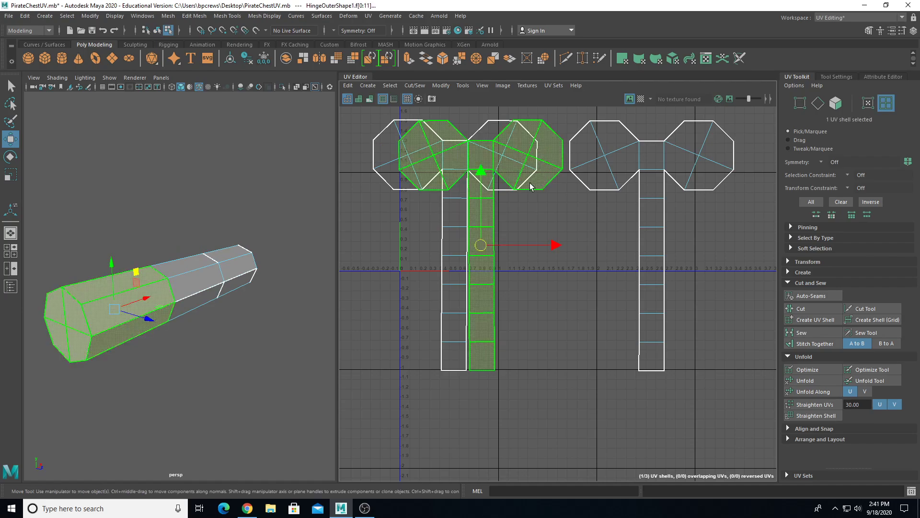
left_click_drag(554, 245, 357, 247)
scroll(103, 303, "down", 5)
left_click_drag(133, 277, 113, 283, "alt")
left_click(496, 180)
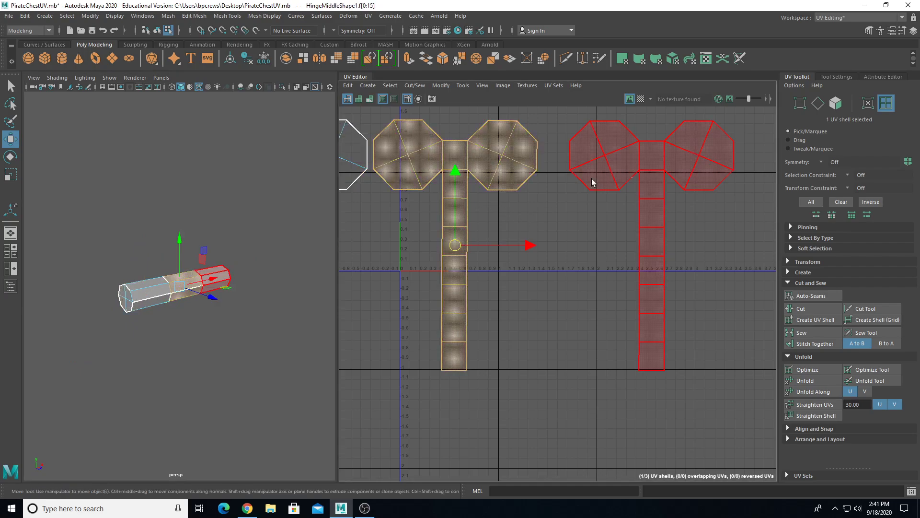
left_click(644, 252)
left_click_drag(701, 247, 670, 245)
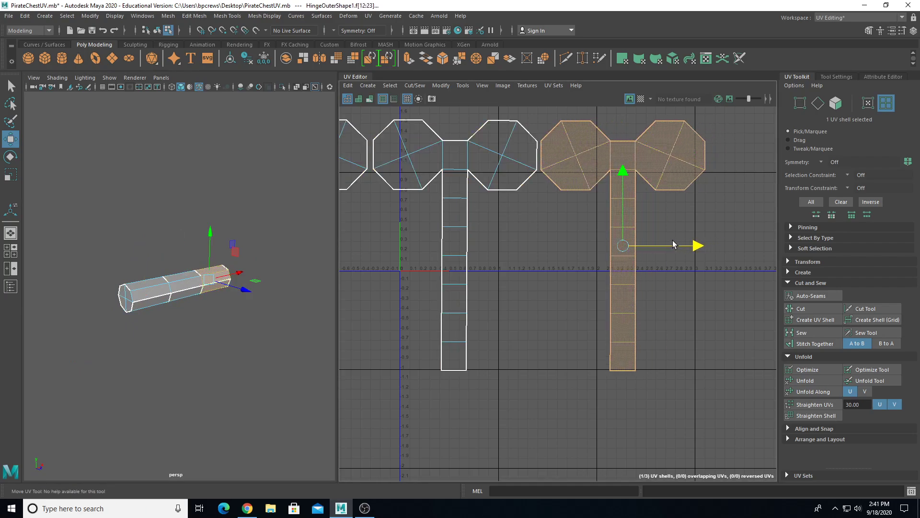
- Select the three pin segments' UV shells, scale them down together and place the group beyond the upper right of the UV origin
scroll(599, 236, "down", 3)
left_click_drag(435, 138, 649, 258)
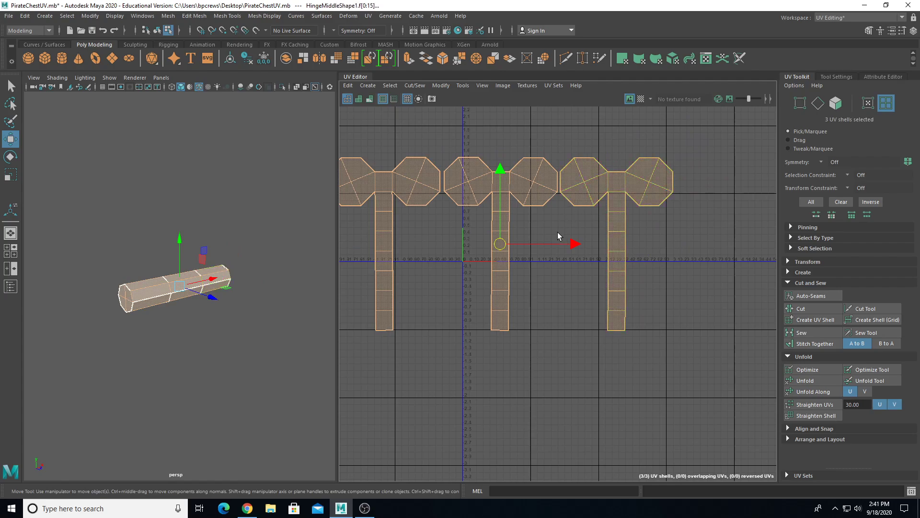
key("r")
middle_click_drag(549, 241, 438, 289)
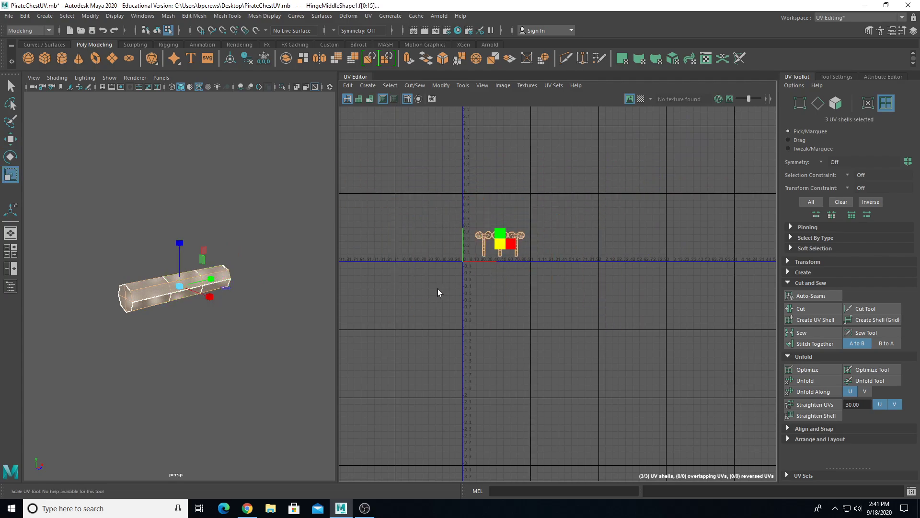
key("w")
left_click_drag(500, 247, 564, 168)
key("r")
- Return to object selection, clear the selection and unhide all hidden objects
right_click_drag(200, 181, 222, 168)
left_click(37, 267)
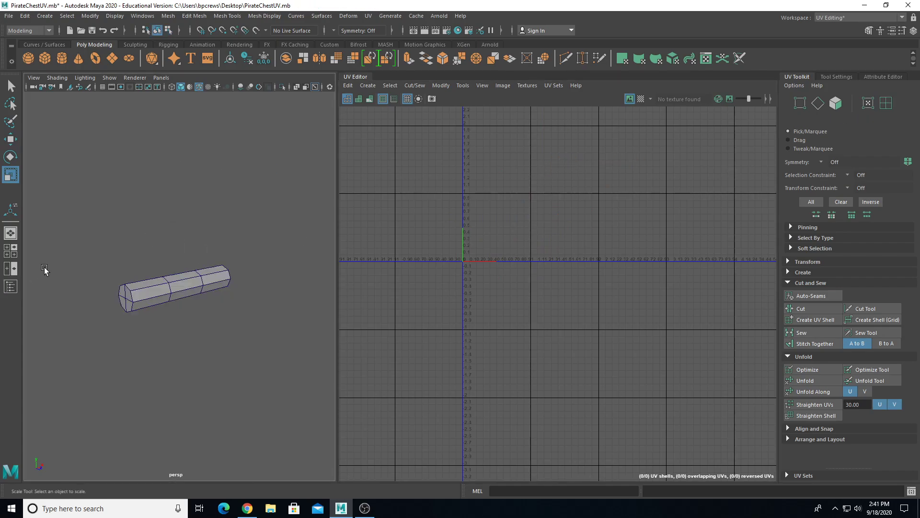
left_click(12, 285)
left_click(11, 286)
left_click(115, 16)
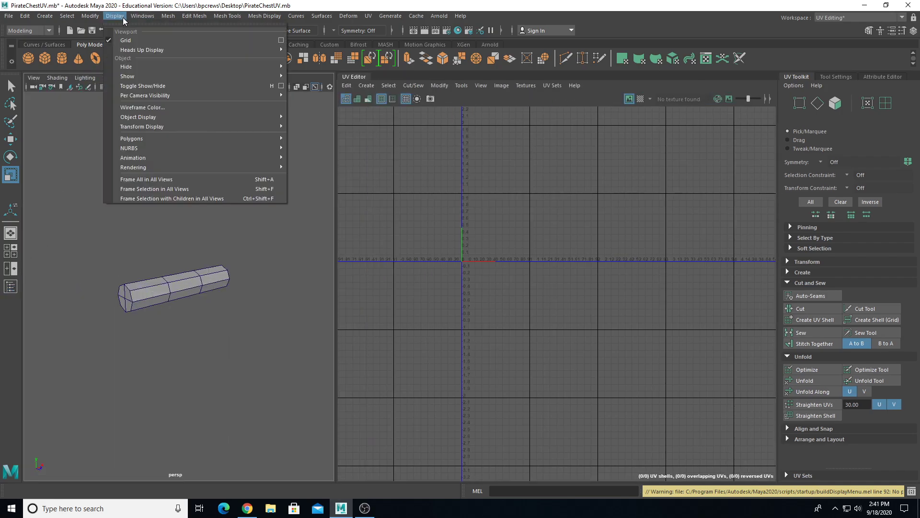
mouse_move(218, 78)
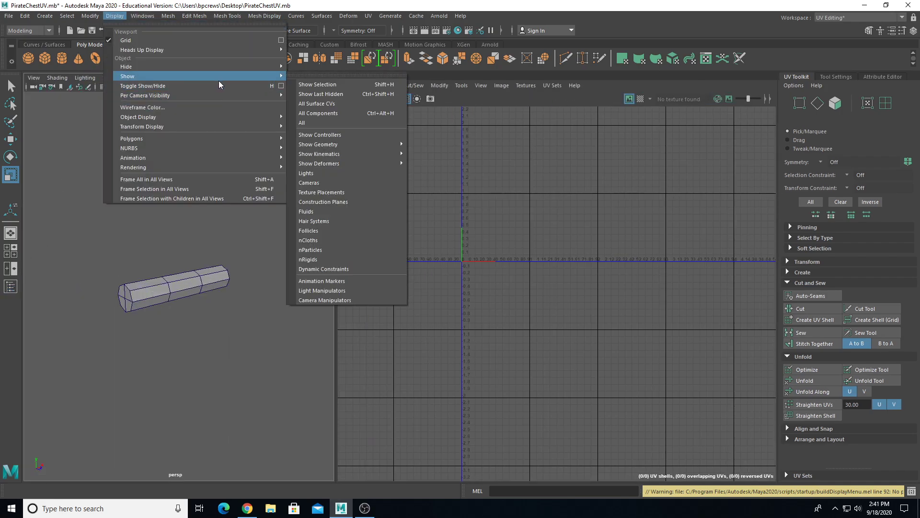
left_click(307, 122)
- Select the hinge's two plates together with its pin segments
left_click_drag(263, 210, 94, 242, "alt")
left_click(190, 253)
left_click(189, 288, "shift")
left_click(125, 300, "shift")
- Select the three pin segments' UV shells and move them above the plates' shells at the UV grid's vertical axis
scroll(462, 209, "up", 2)
middle_click_drag(461, 209, 439, 295, "alt")
right_click_drag(527, 179, 495, 166)
left_click_drag(543, 179, 890, 304)
key("w")
left_click_drag(618, 214, 448, 227)
scroll(451, 232, "up", 3)
key("r")
key("w")
- Display the checker texture and compare its square size across the hinge's plates and pin segments
left_click(641, 100)
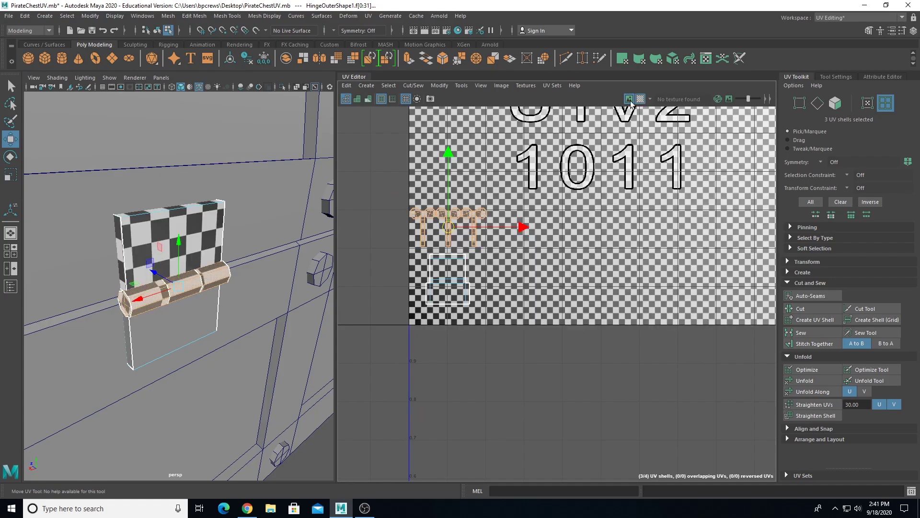
left_click_drag(385, 188, 528, 388)
left_click_drag(197, 351, 158, 348, "alt")
scroll(419, 303, "up", 1)
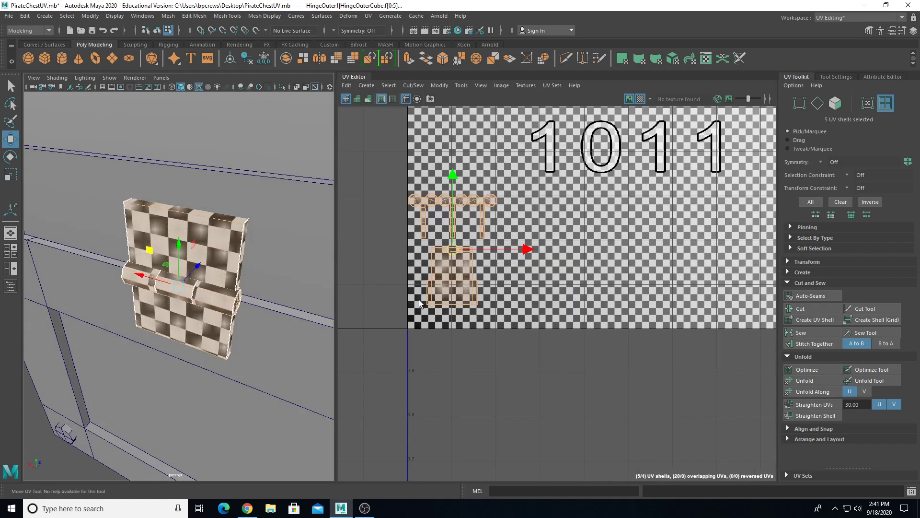
scroll(415, 291, "up", 4)
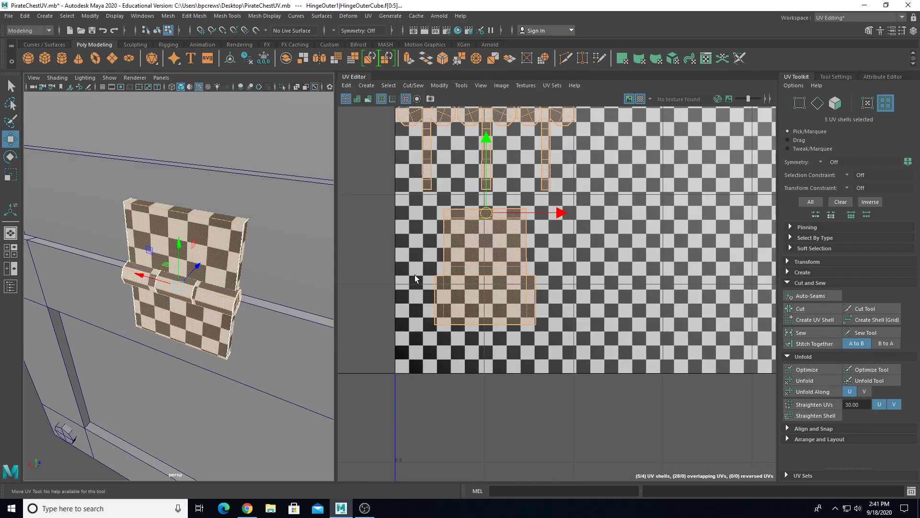
left_click_drag(329, 220, 238, 251, "alt")
middle_click_drag(398, 204, 417, 257, "alt")
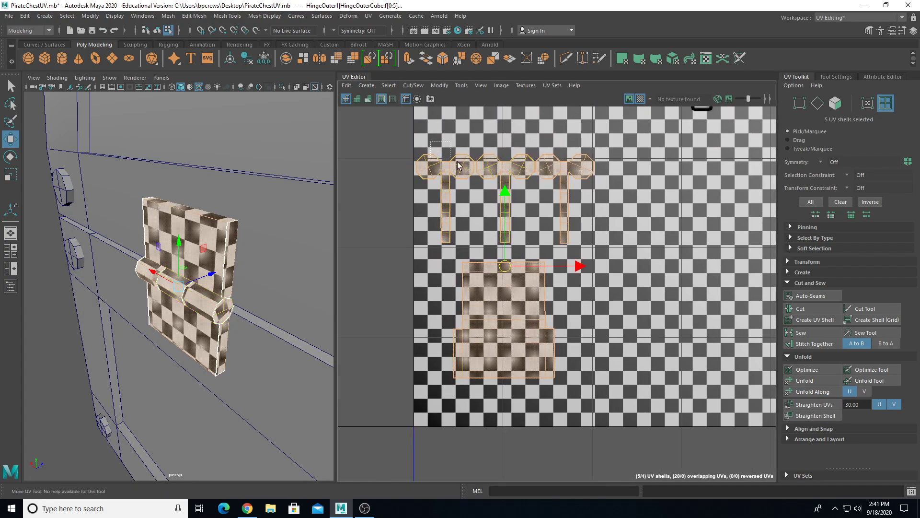
- Turn off the checker texture and position the three pin segments' UV shells close above the plates' shells without overlap
left_click_drag(417, 146, 597, 250)
left_click_drag(504, 142, 510, 83)
middle_click_drag(517, 143, 570, 216, "alt")
scroll(580, 222, "up", 2)
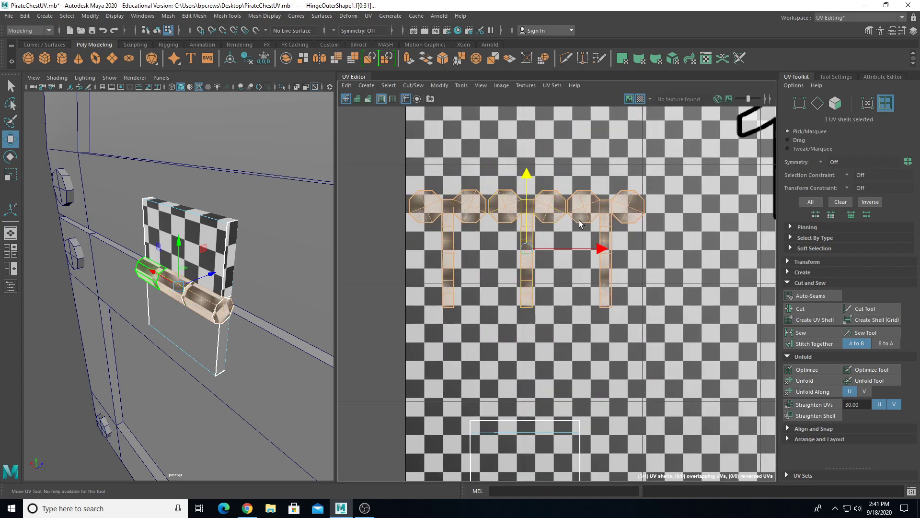
left_click(640, 99)
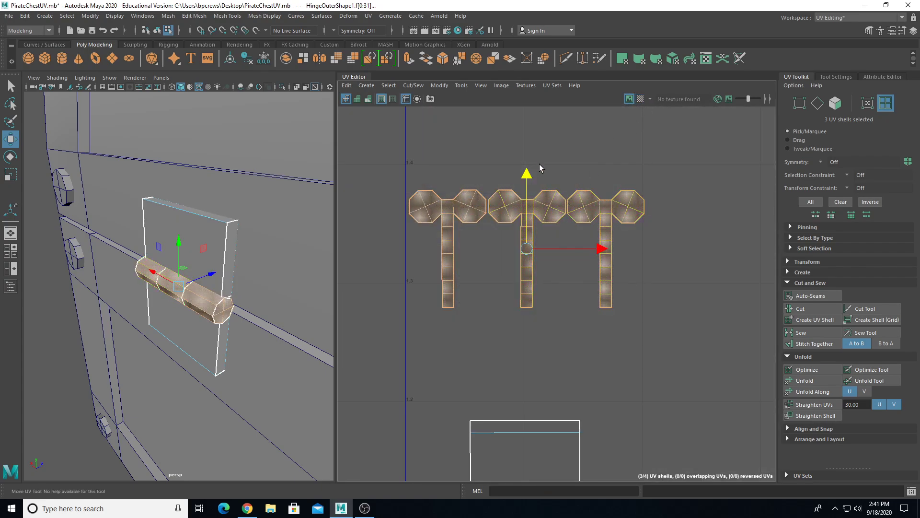
left_click_drag(531, 180, 533, 284)
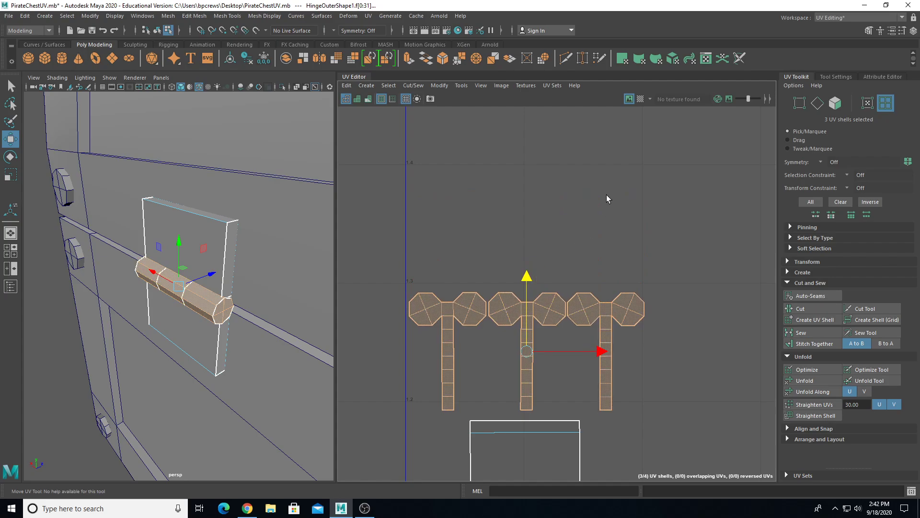
- Return to object selection and deselect the finished hinge
scroll(455, 279, "down", 3)
scroll(196, 333, "down", 5)
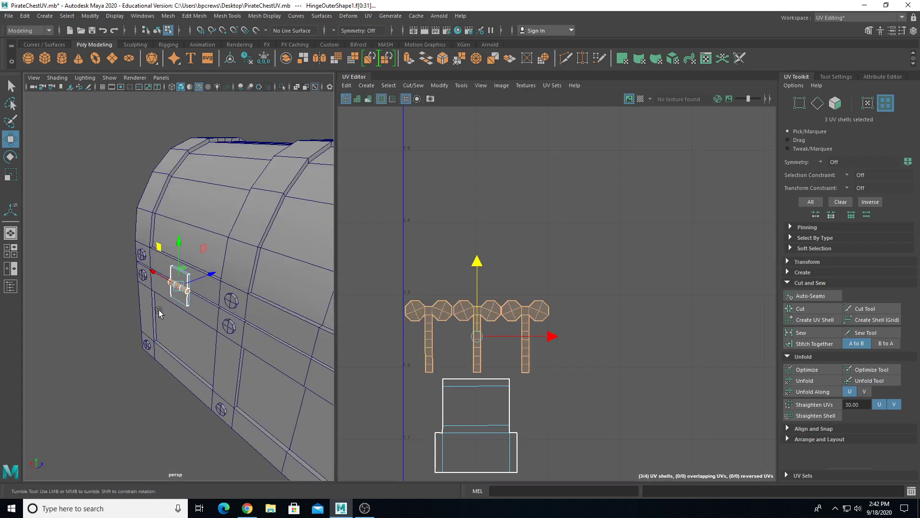
left_click(111, 311)
right_click_drag(91, 243, 134, 233)
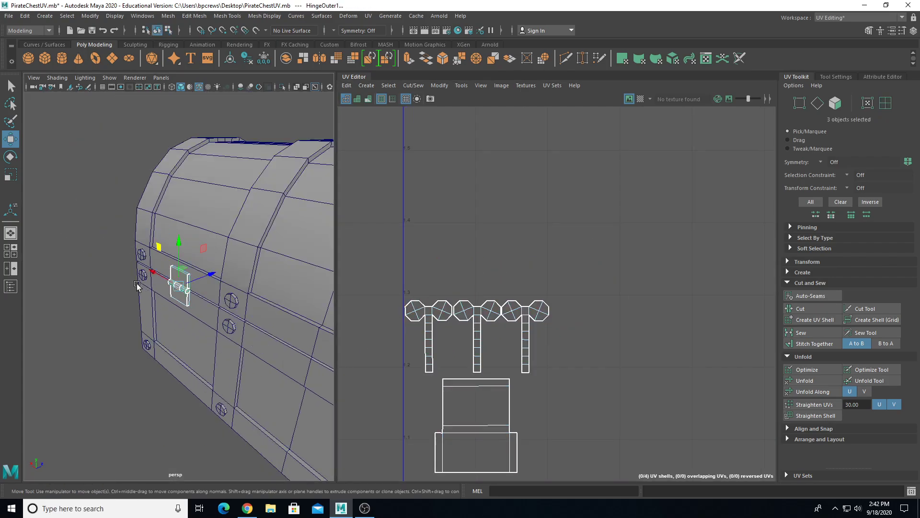
middle_click_drag(253, 365, 190, 327, "alt")
scroll(190, 327, "down", 3)
middle_click_drag(224, 357, 164, 330, "alt")
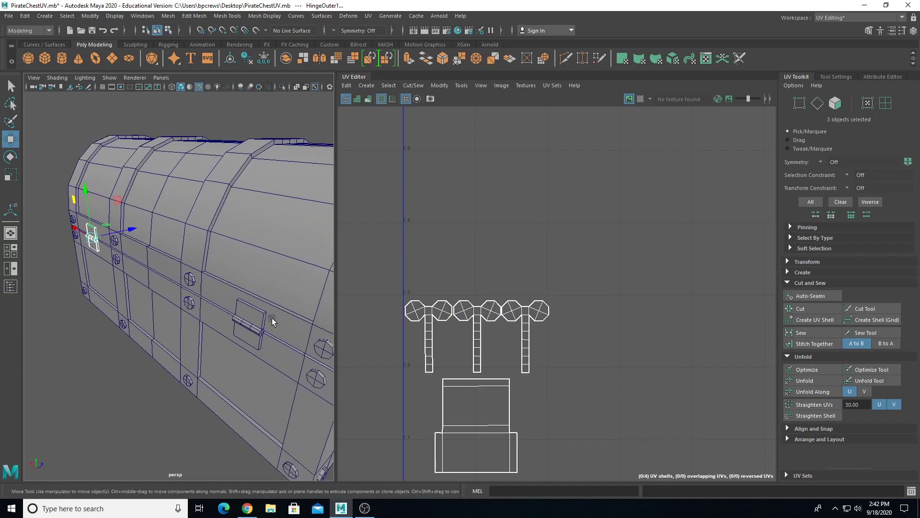
left_click(90, 328)
- Select the hinge objects HingeMiddle1 through HingeOuter3 in the Outliner and hide everything else
left_click_drag(89, 328, 102, 251, "alt")
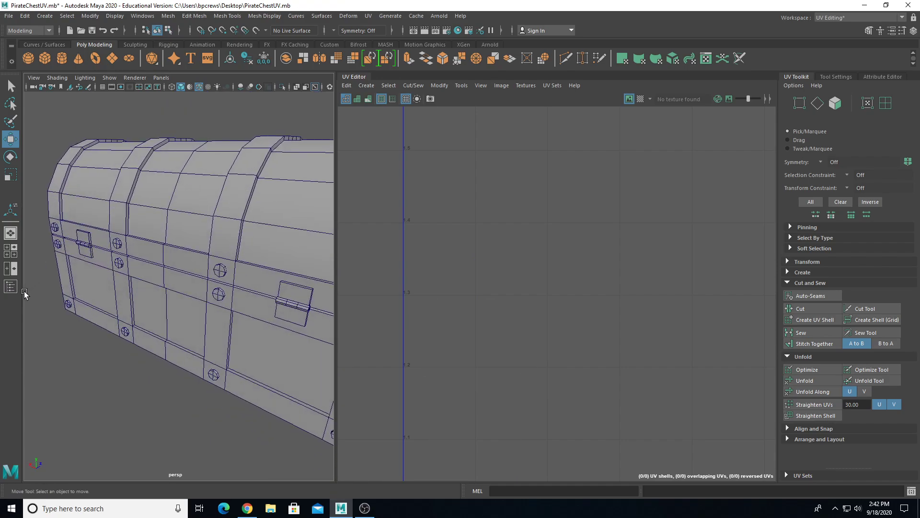
left_click(10, 286)
left_click(36, 270)
left_click_drag(60, 252, 56, 299)
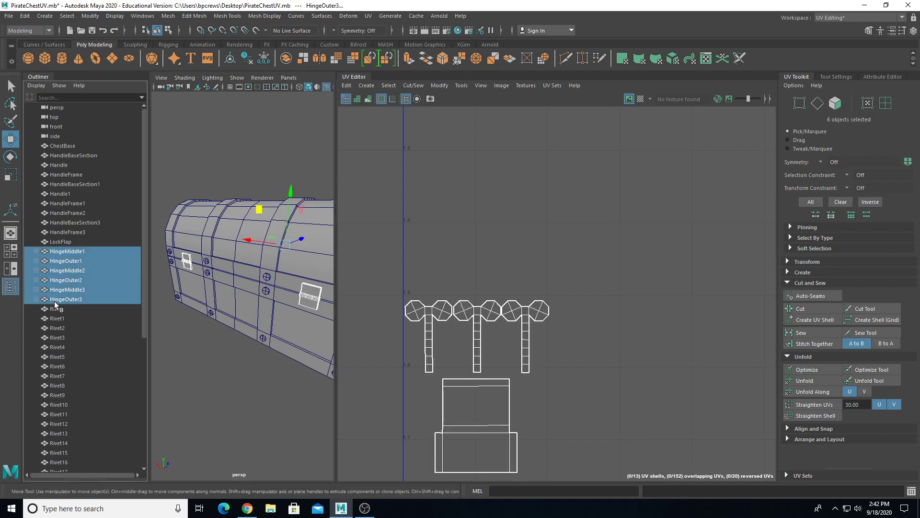
key("alt+h")
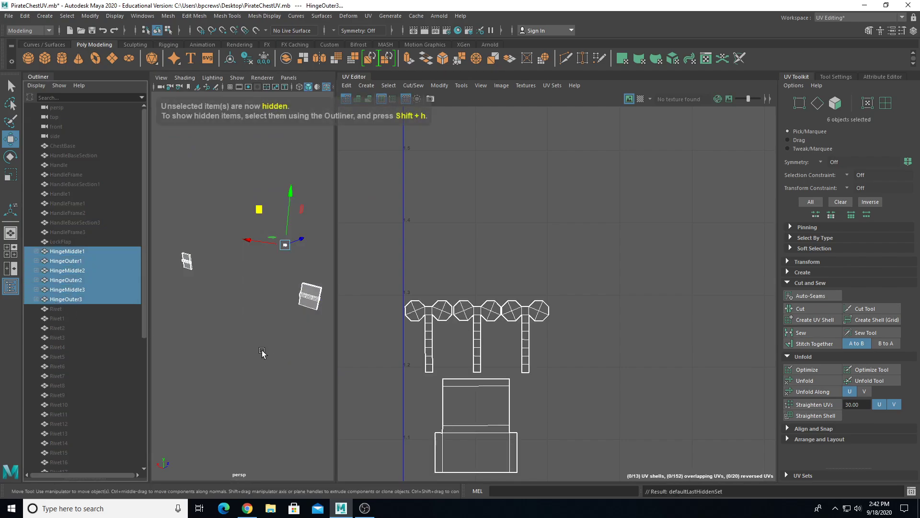
- Close the Outliner and widen the perspective viewport at the UV Editor's expense
left_click(92, 251)
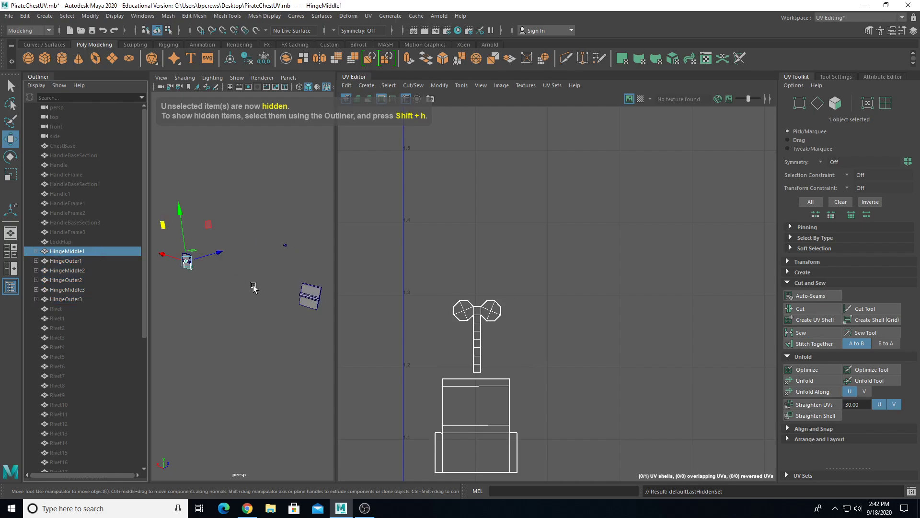
left_click(15, 289)
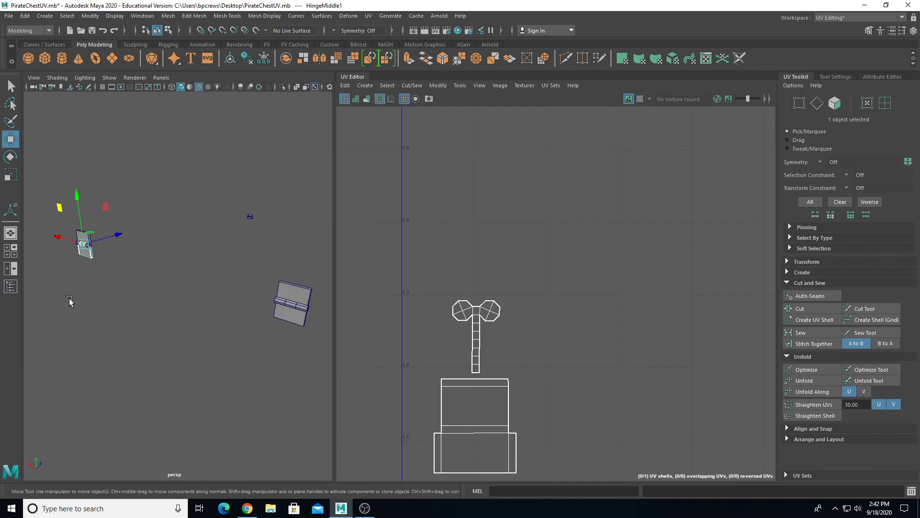
left_click_drag(334, 173, 595, 190)
middle_click_drag(283, 270, 239, 237, "alt")
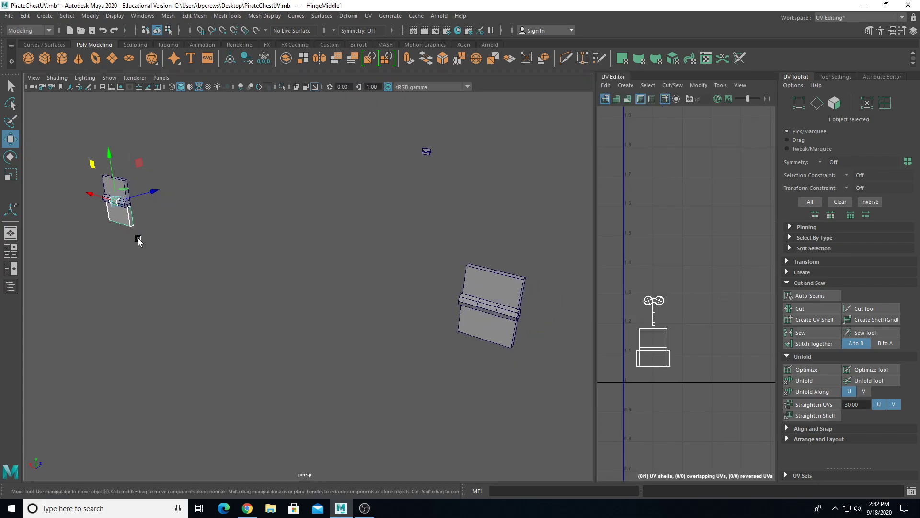
- Transfer the UV attributes from the finished hinge's upper plate to the second hinge's upper plate
left_click(117, 188)
left_click(490, 284, "shift")
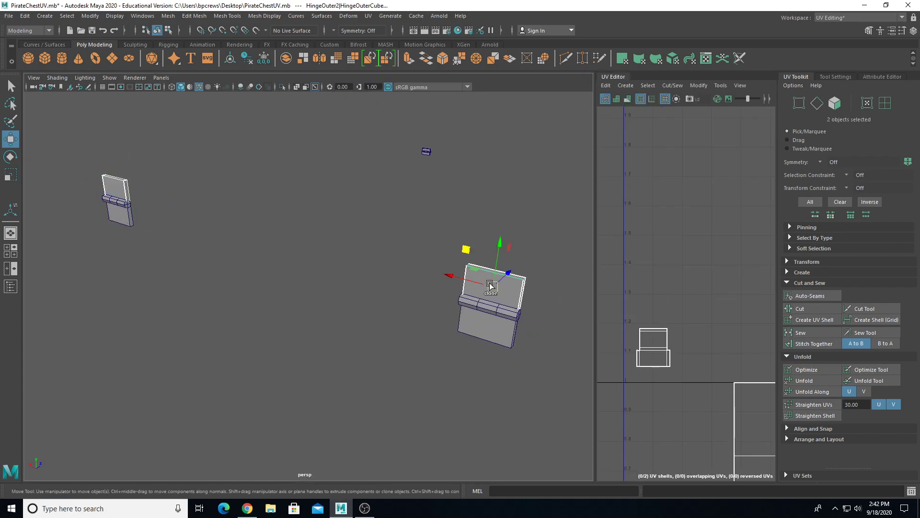
left_click(168, 16)
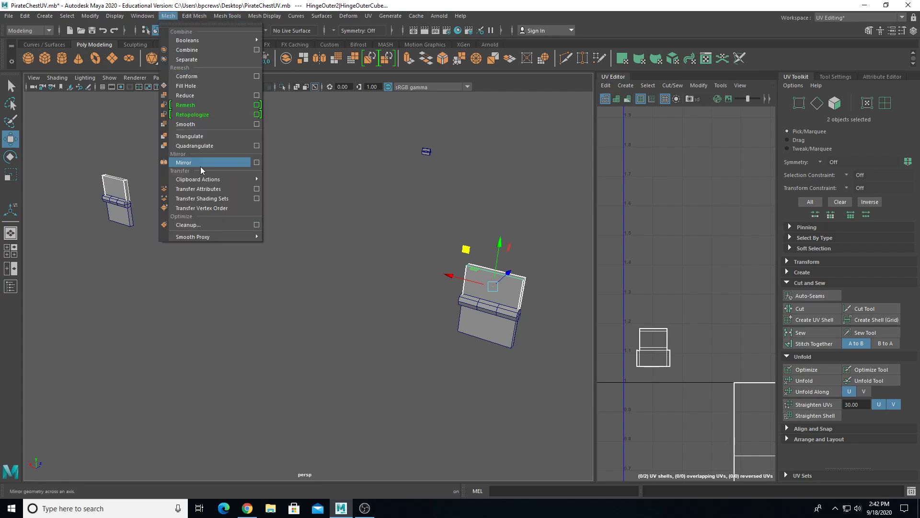
left_click(221, 189)
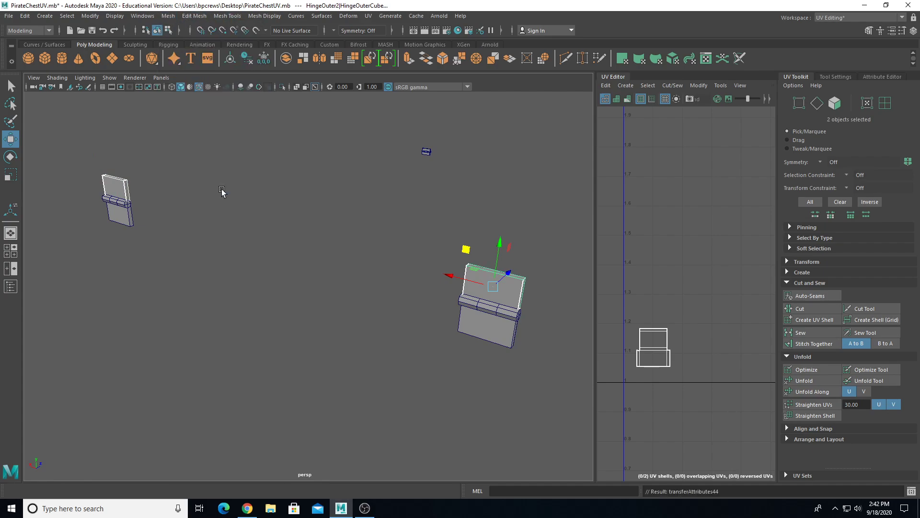
- Transfer the UV attributes from the finished hinge's lower plate to the second hinge's lower plate
left_click(111, 222)
left_click(480, 329, "shift")
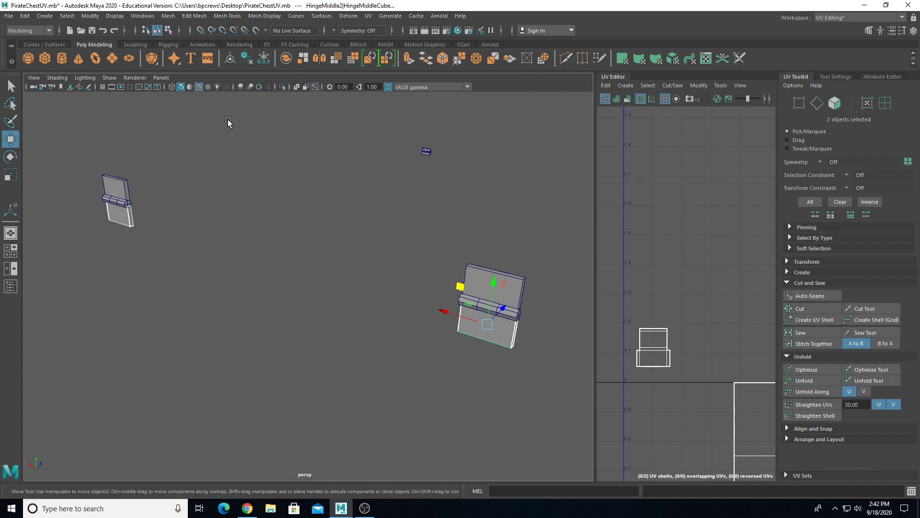
left_click(167, 16)
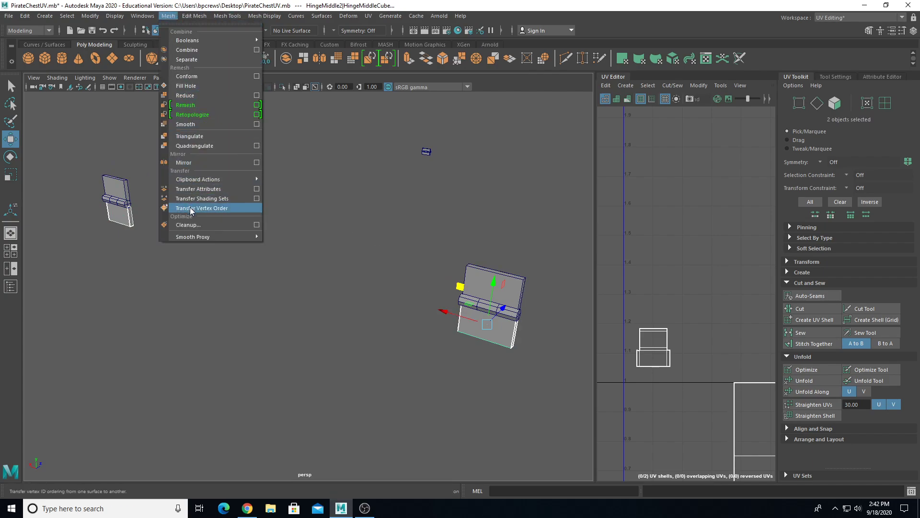
left_click(220, 189)
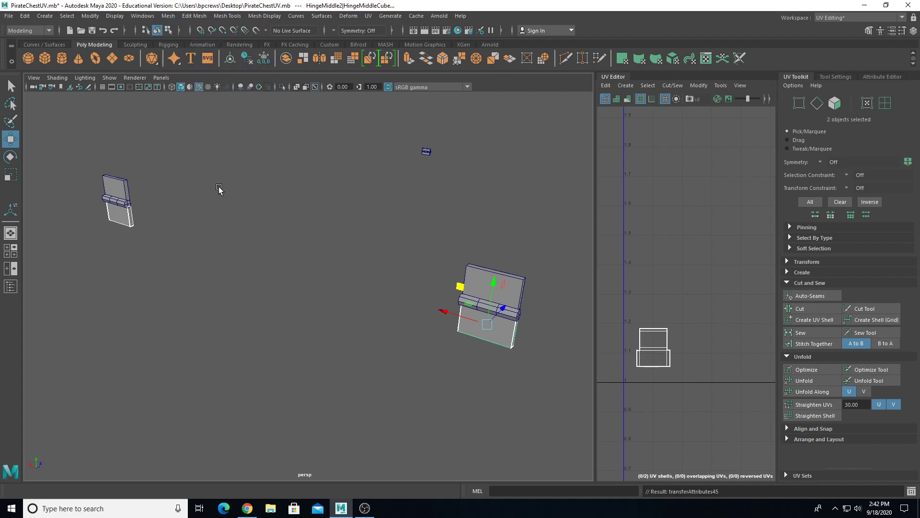
- Move the lower plates' UV shells down clear of the upper plates' shells, and return to object selection with nothing selected
right_click_drag(643, 327, 610, 311)
left_click_drag(622, 313, 658, 365)
left_click_drag(82, 157, 592, 415)
right_click_drag(263, 181, 296, 166)
left_click(207, 188)
- Select the first hinge's parts to check their UV shells and which plate belongs to the middle segment
left_click_drag(83, 168, 111, 226)
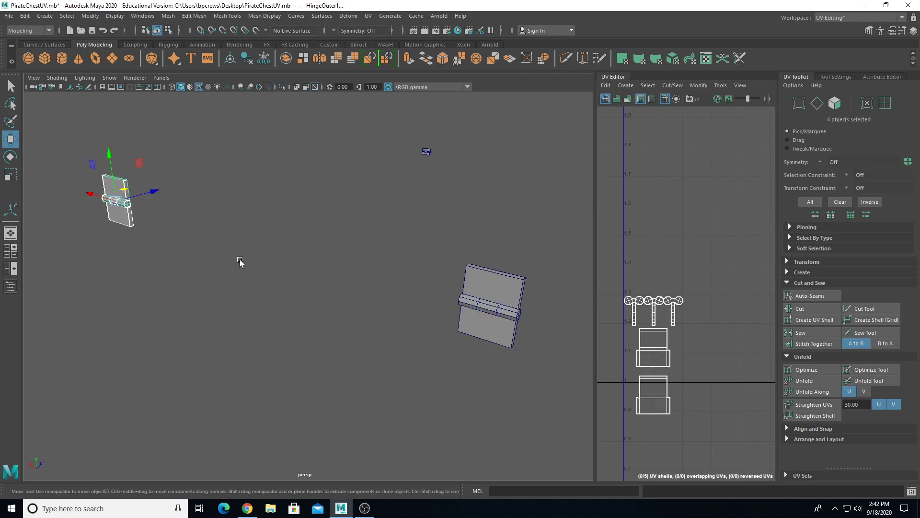
left_click(166, 249)
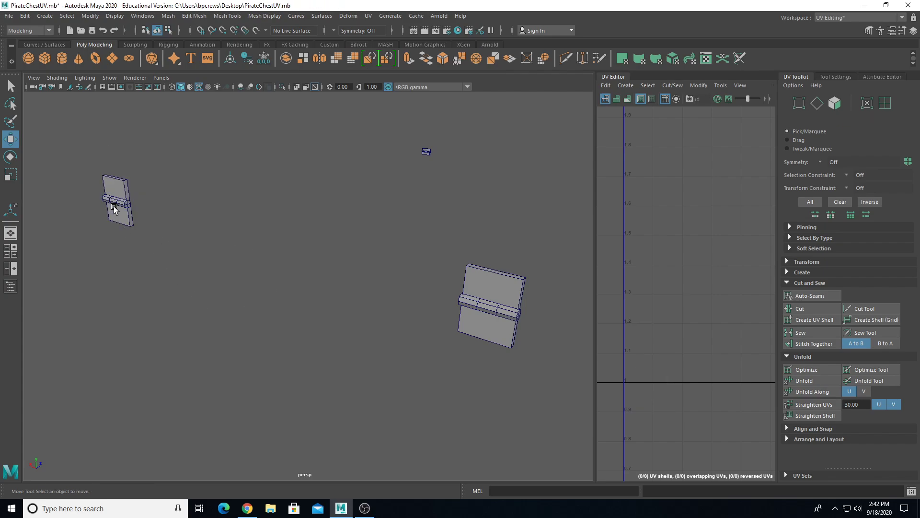
left_click(113, 204)
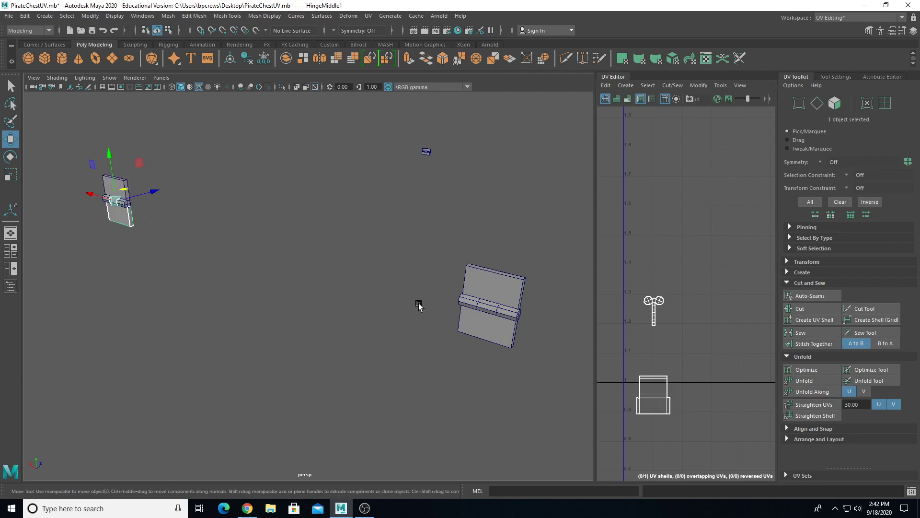
- Open the Outliner and expand all six hinge objects to reveal their child plates
left_click(11, 287)
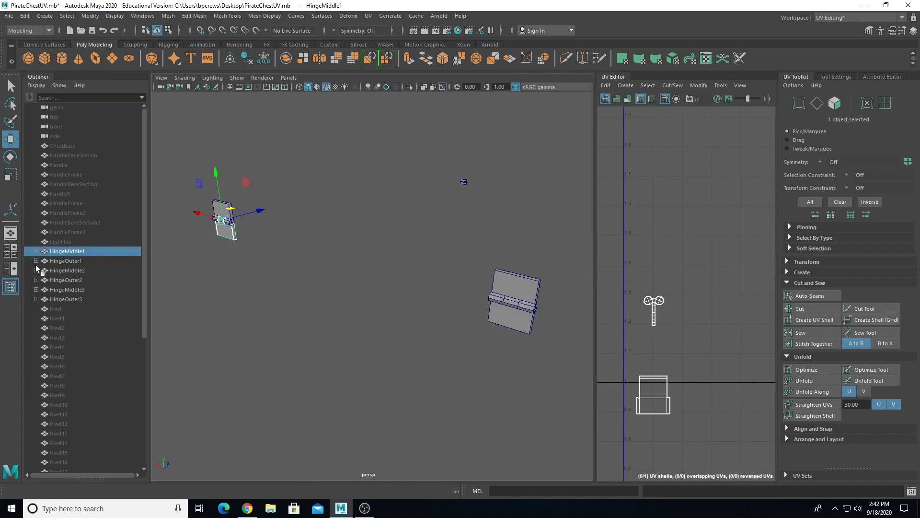
left_click(36, 251)
left_click(36, 270)
left_click(36, 289)
left_click(36, 308)
left_click(36, 328)
- Select the six HingeMiddleCube and HingeOuterCube child plates and unparent them from their hinge pin objects
left_click(74, 354)
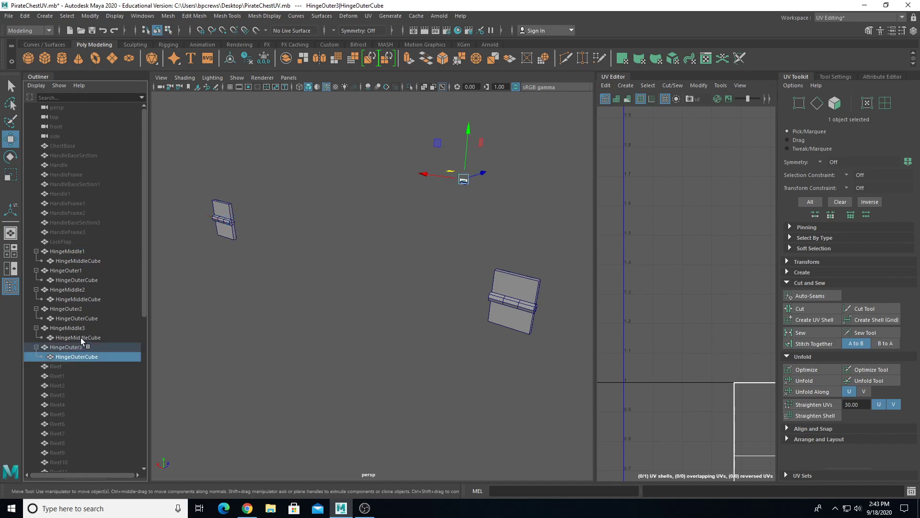
left_click(81, 337, "ctrl")
left_click(83, 318, "ctrl")
left_click(89, 299, "ctrl")
left_click(90, 280, "ctrl")
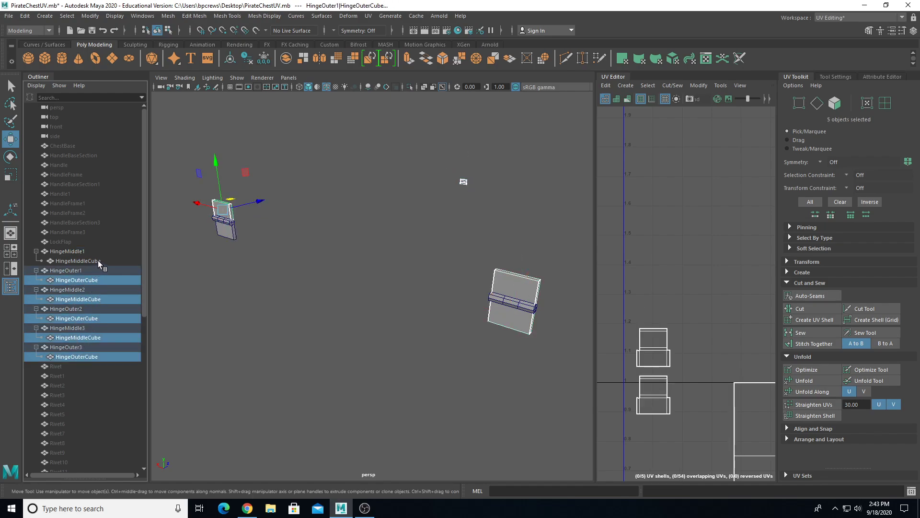
left_click(97, 260, "ctrl")
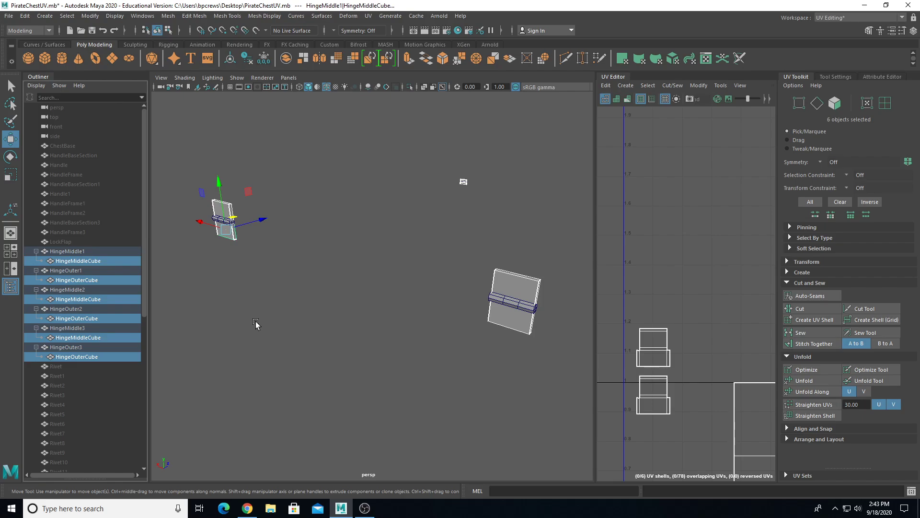
key("shift+p")
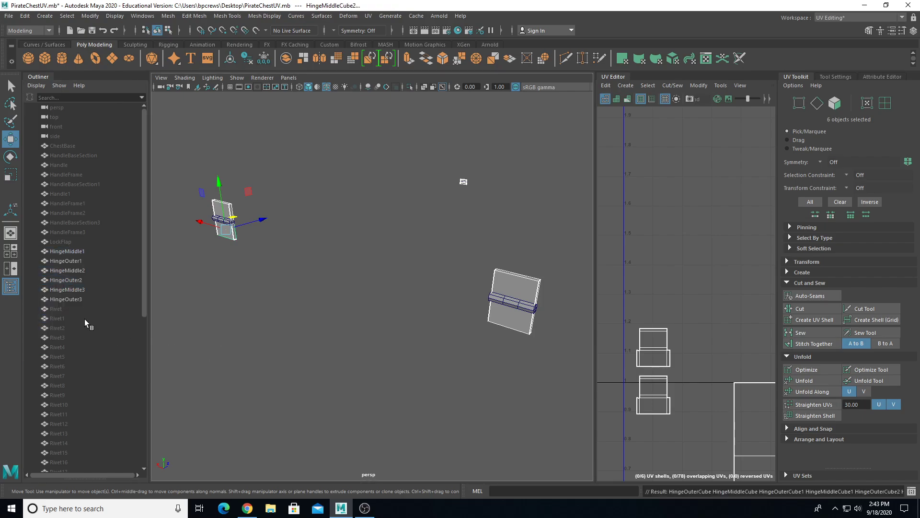
- Transfer the UVs of the finished outer pin HingeOuter1 to the second large hinge's outer pin HingeOuter2
scroll(67, 326, "down", 9)
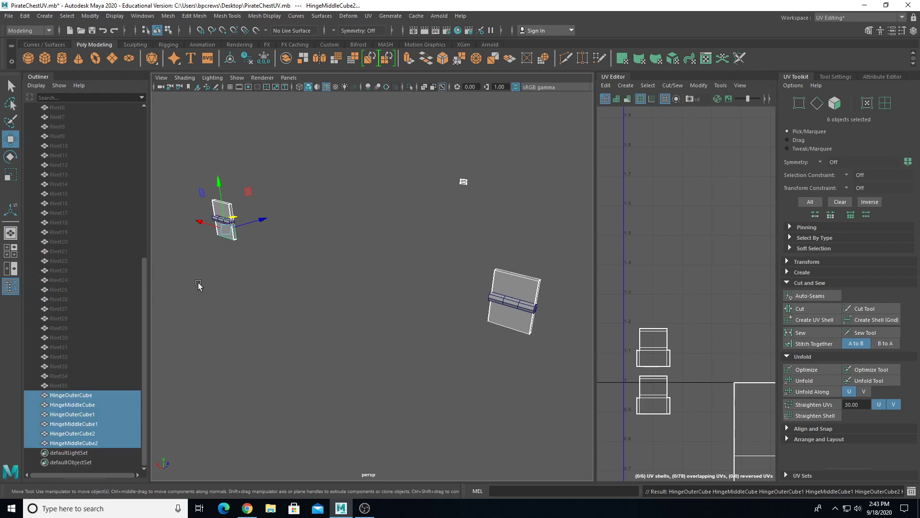
left_click(220, 238)
left_click(222, 222)
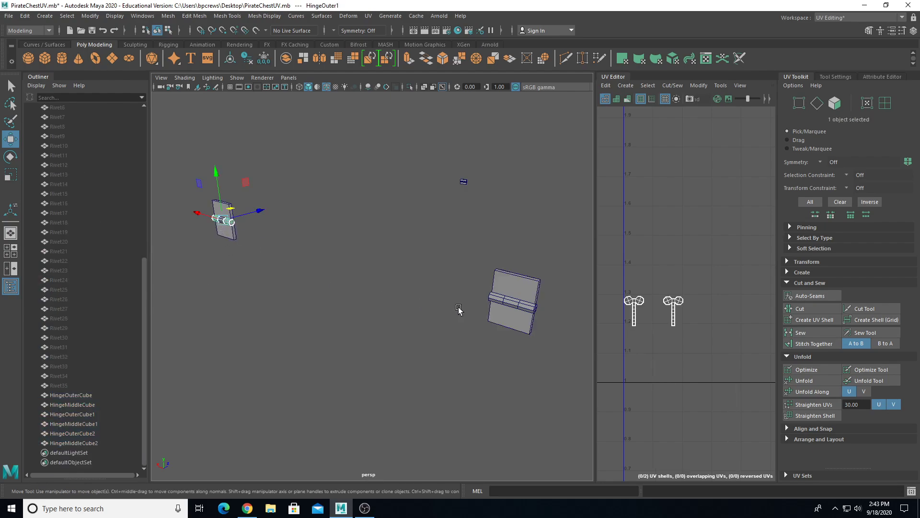
left_click(500, 299, "shift")
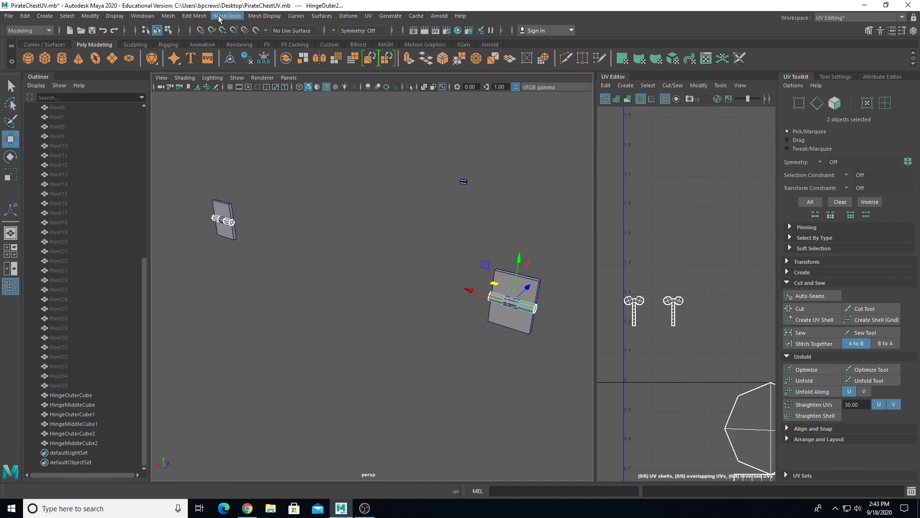
left_click(168, 16)
left_click(196, 194)
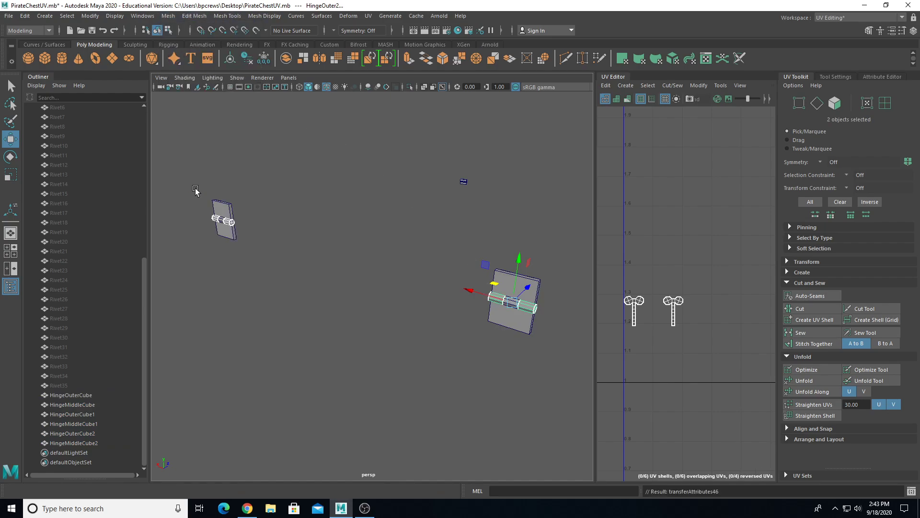
- Transfer the UVs of the middle pin HingeMiddle1 to the second large hinge's middle pin HingeMiddle2
left_click(221, 220)
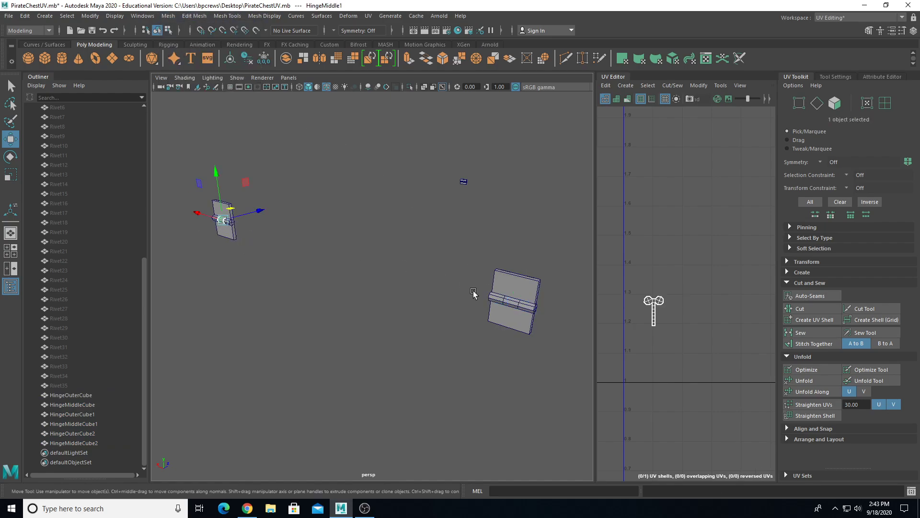
left_click(514, 300, "shift")
left_click(194, 16)
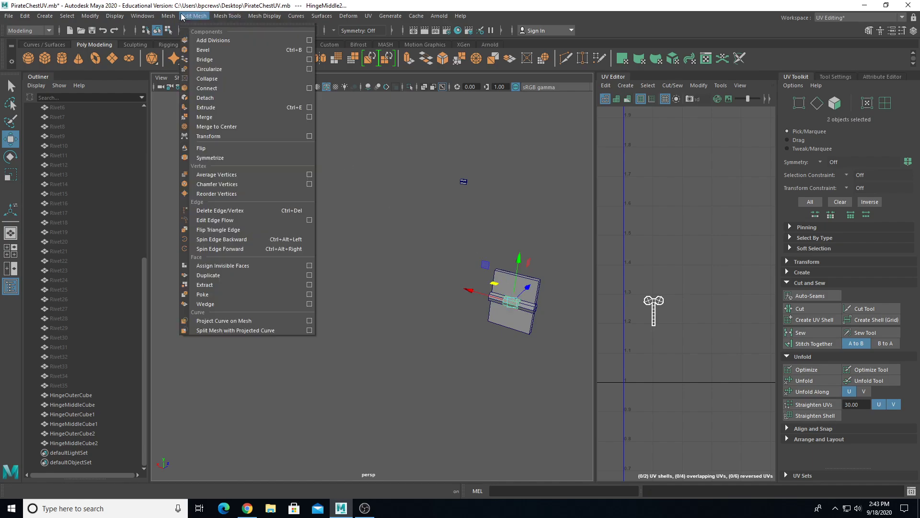
mouse_move(168, 15)
left_click(198, 188)
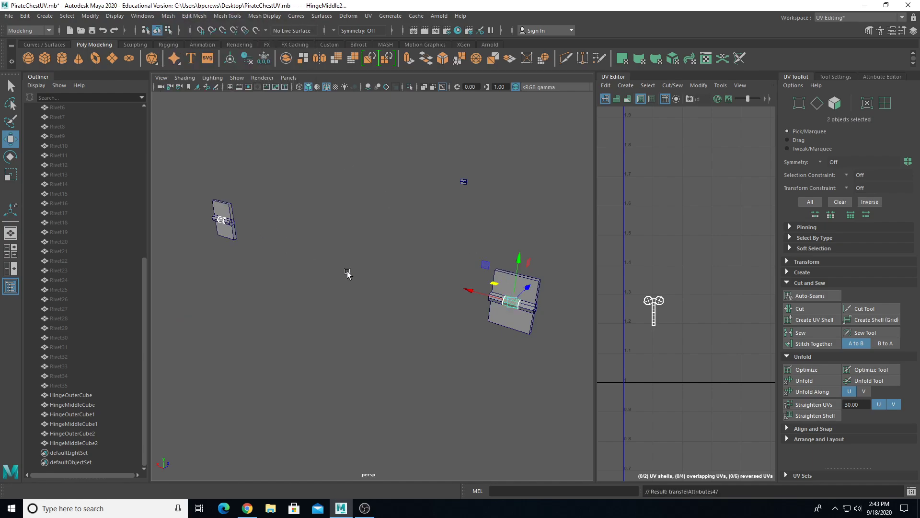
- Transfer the upper plate's UVs from the large hinge's HingeOuterCube1 to the small hinge's HingeOuterCube
left_click_drag(467, 250, 551, 358)
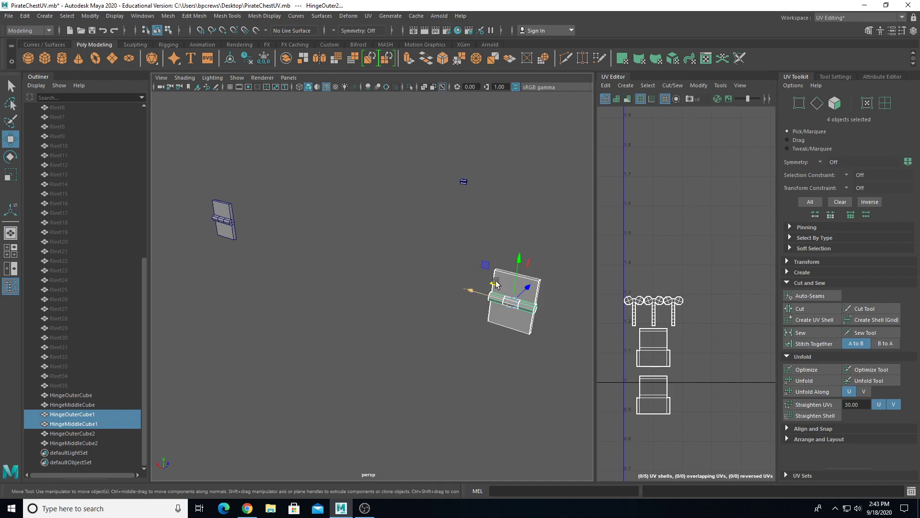
left_click_drag(460, 156, 494, 214)
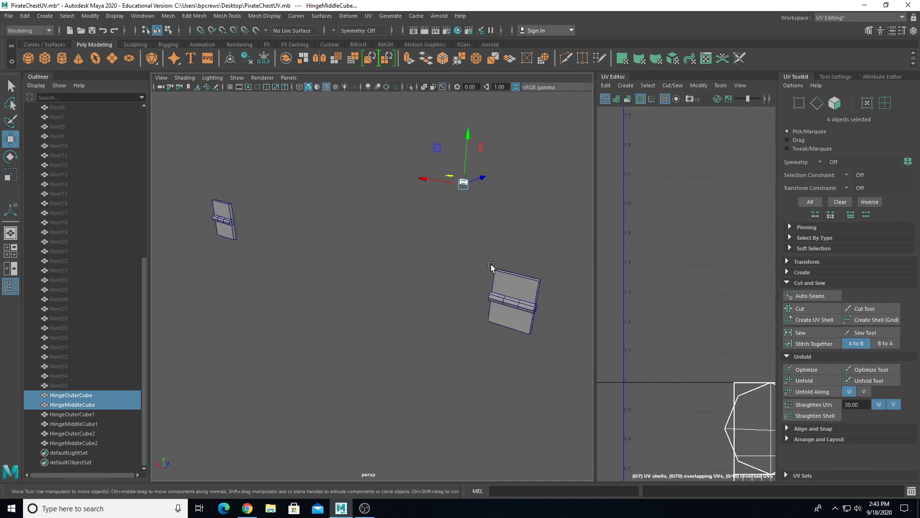
left_click_drag(523, 291, 349, 224, "alt")
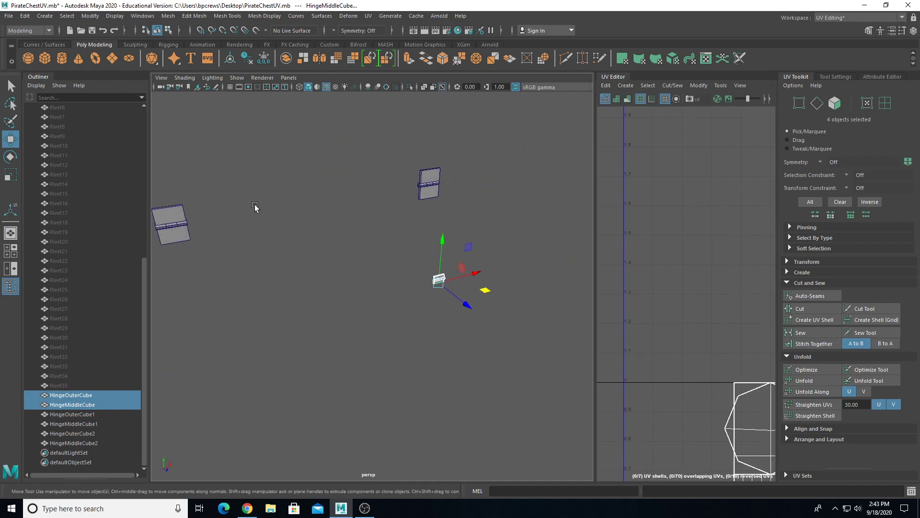
left_click(183, 225)
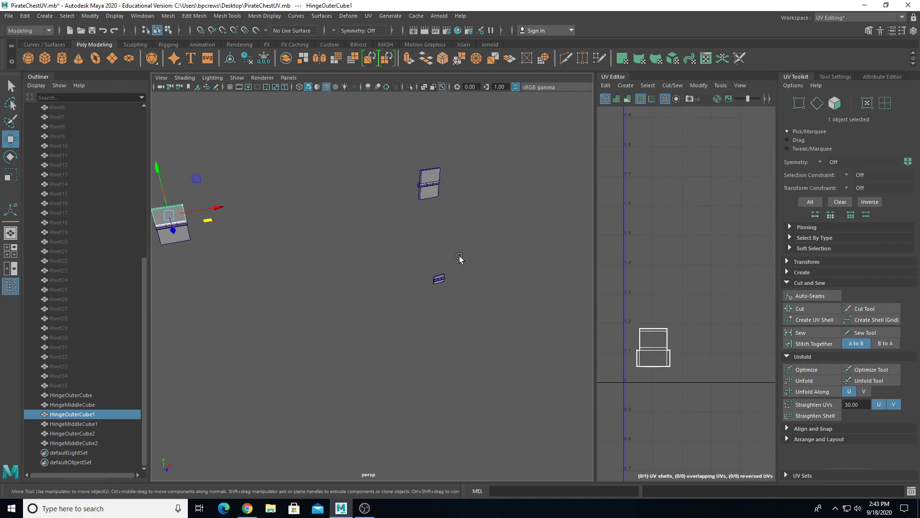
left_click(439, 277, "shift")
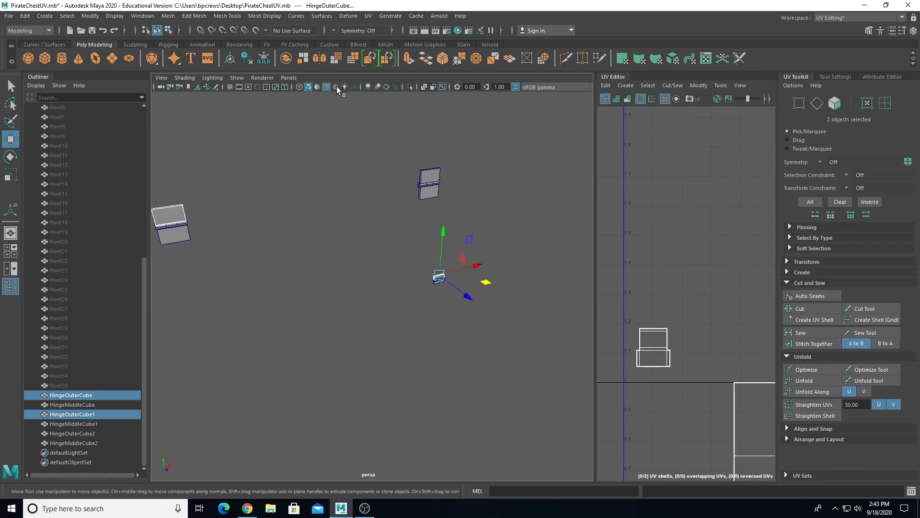
mouse_move(219, 10)
left_mouse_down()
mouse_move(204, 6)
mouse_move(231, 7)
left_mouse_up()
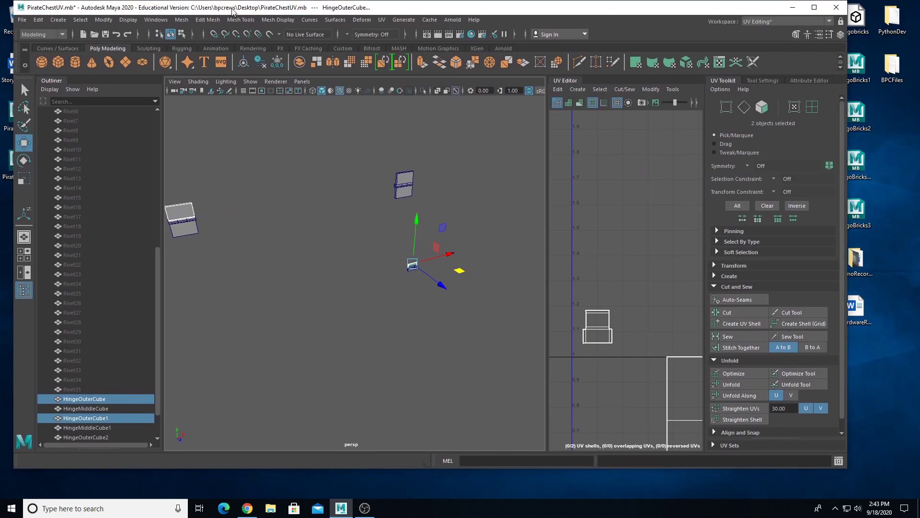
double_click(231, 7)
left_click(197, 16)
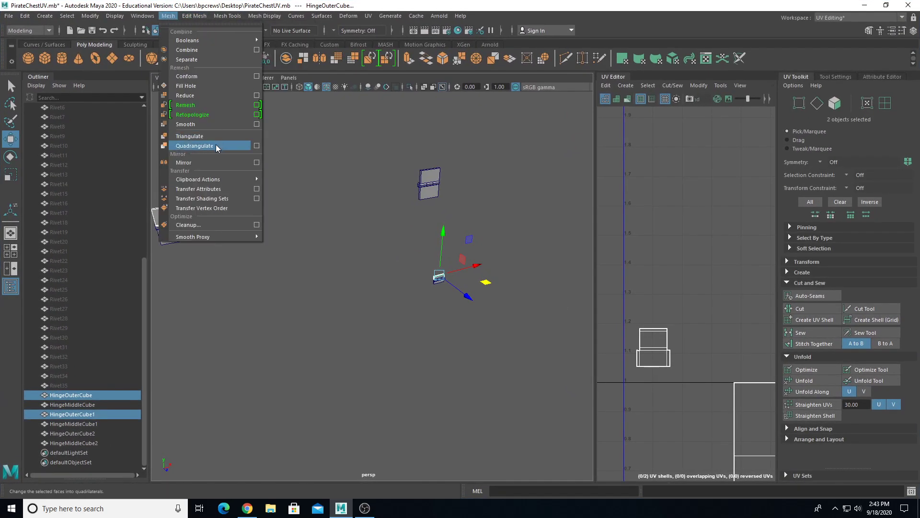
left_click(210, 188)
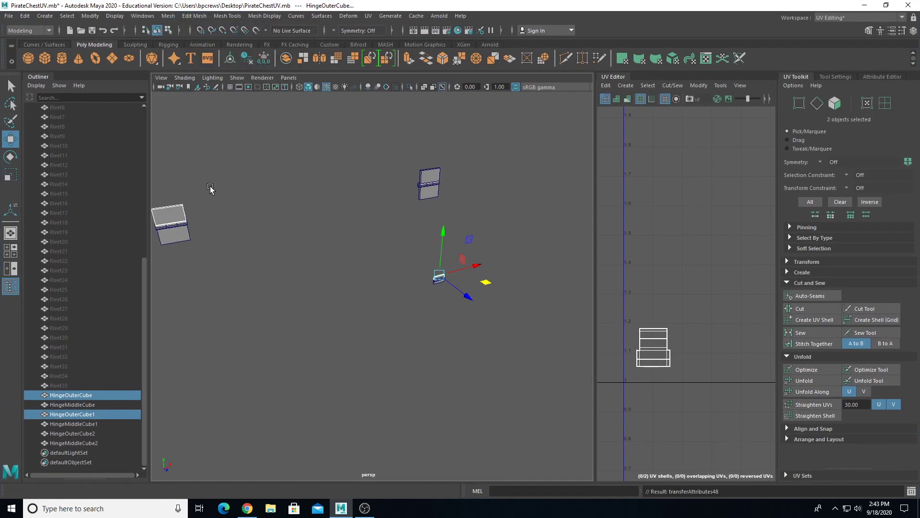
- Transfer the lower plate's UVs from the large hinge's HingeMiddleCube1 to the small hinge's HingeMiddleCube
left_click(185, 235)
left_click(439, 282, "shift")
key("ctrl+z")
scroll(444, 298, "up", 3)
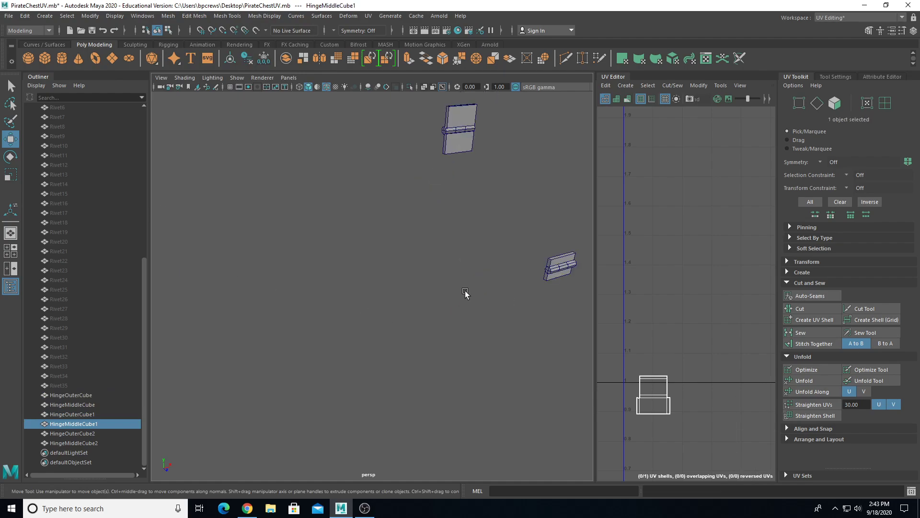
scroll(460, 292, "down", 3)
left_click(455, 271, "shift")
scroll(451, 276, "down", 2)
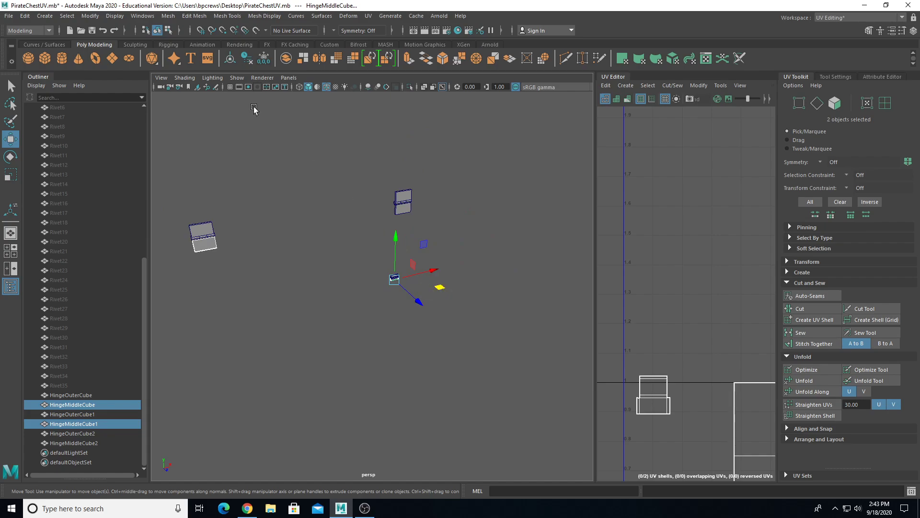
left_click(169, 15)
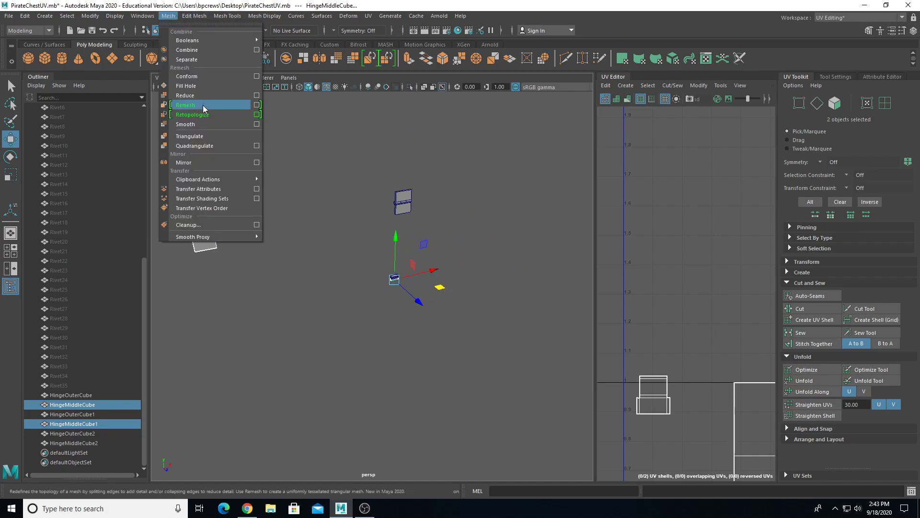
left_click(204, 189)
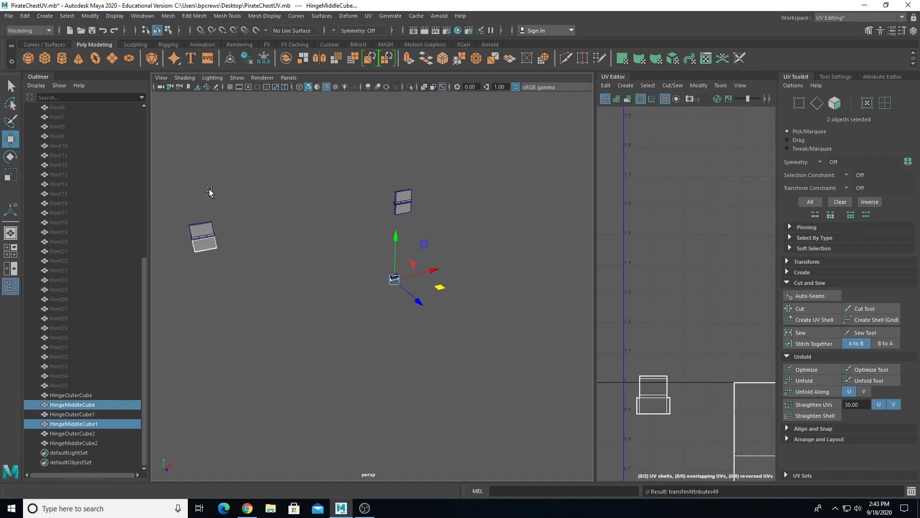
- Transfer the UVs of a large hinge's outer pin to the small hinge's outer pin HingeOuter3
left_click(196, 238)
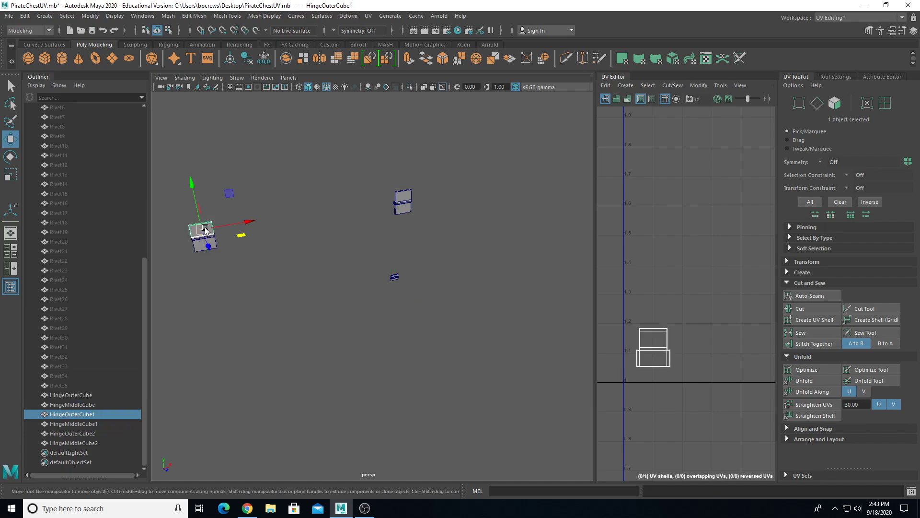
key("f")
left_click(317, 397)
scroll(381, 364, "down", 15)
middle_click_drag(454, 318, 366, 278, "alt")
scroll(369, 278, "up", 4)
scroll(371, 278, "up", 3)
scroll(487, 269, "up", 2)
middle_click_drag(487, 269, 370, 289, "alt")
scroll(324, 310, "up", 2)
left_click(402, 254, "shift")
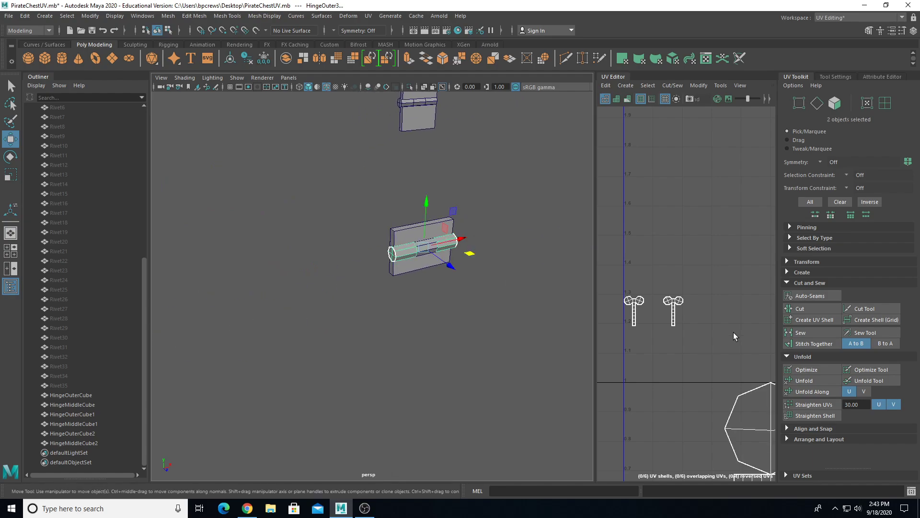
left_click(168, 15)
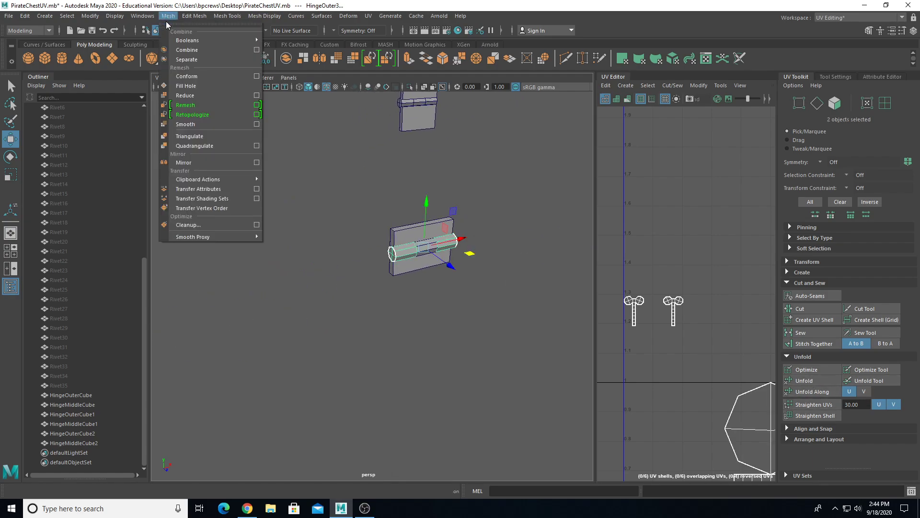
left_click(225, 190)
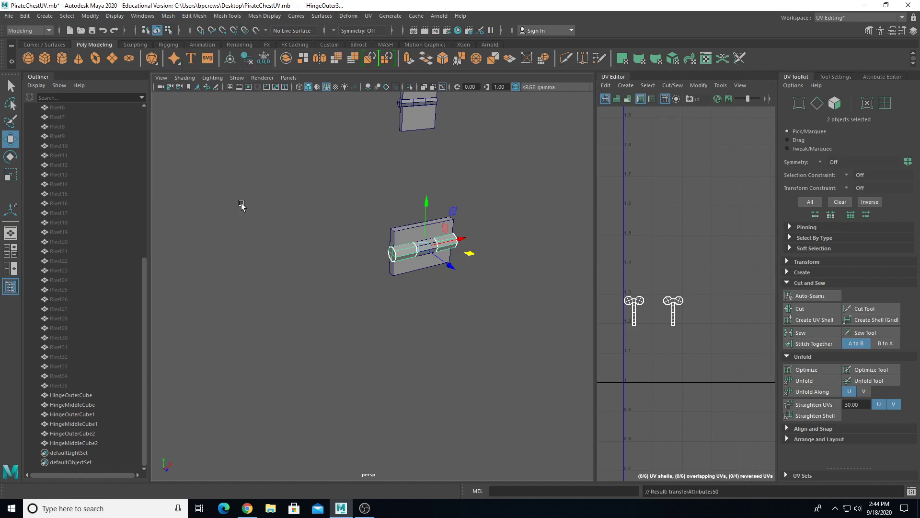
- Transfer the UVs of the middle pin HingeMiddle2 to the small hinge's middle pin HingeMiddle3
left_click(269, 243)
scroll(224, 226, "down", 4)
middle_click_drag(223, 226, 270, 207, "alt")
left_click(282, 219)
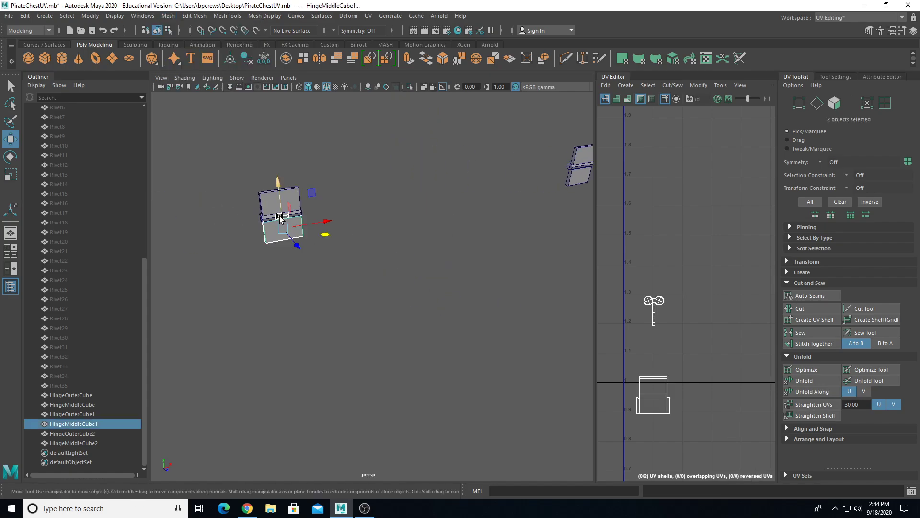
left_click(224, 211)
left_click(282, 215)
left_click_drag(383, 284, 317, 271, "alt")
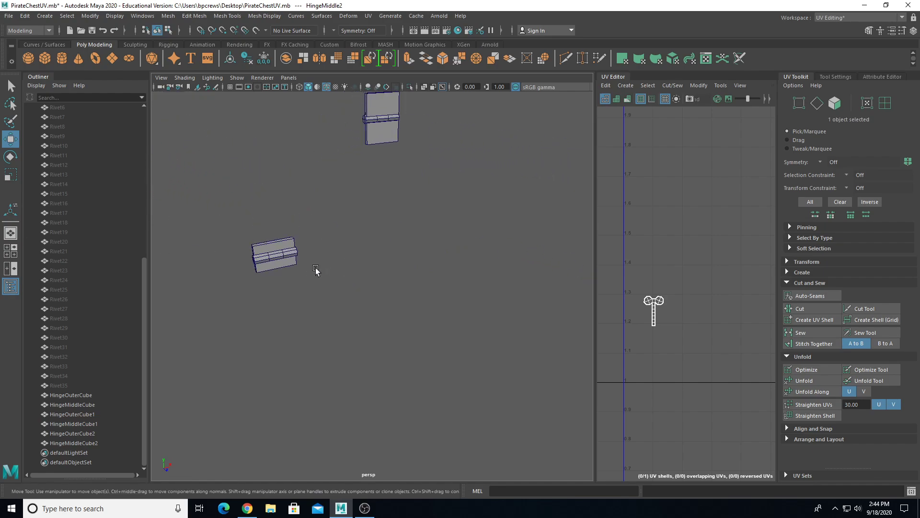
left_click(274, 257, "shift")
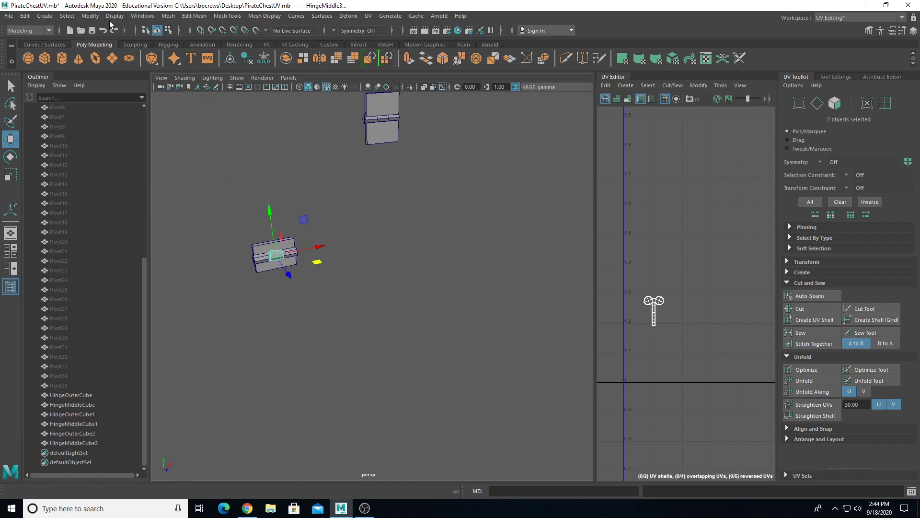
left_click(164, 17)
left_click(207, 190)
- Scale the small hinge's six UV shells down to a bit over half size and move them beside the large hinges' shells
left_click(223, 222)
left_click(274, 256)
left_click_drag(181, 206, 361, 351)
scroll(367, 324, "down", 4)
middle_click_drag(655, 341, 658, 321, "alt")
key("r")
right_click_drag(684, 304, 640, 287)
left_click_drag(613, 255, 725, 464)
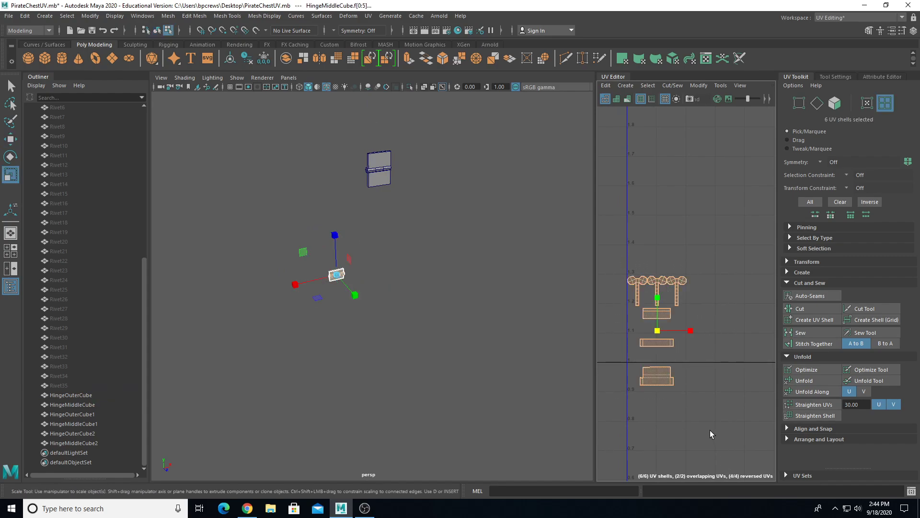
left_click_drag(658, 330, 713, 338)
key("w")
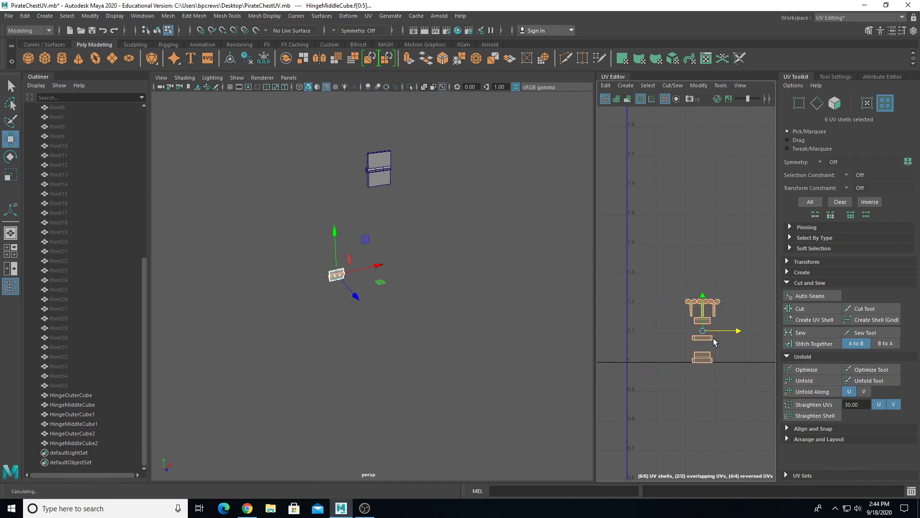
- Widen the UV Editor and hide the Outliner, framing the small hinge in both views
key("f")
left_click_drag(597, 319, 452, 319)
scroll(382, 324, "up", 3)
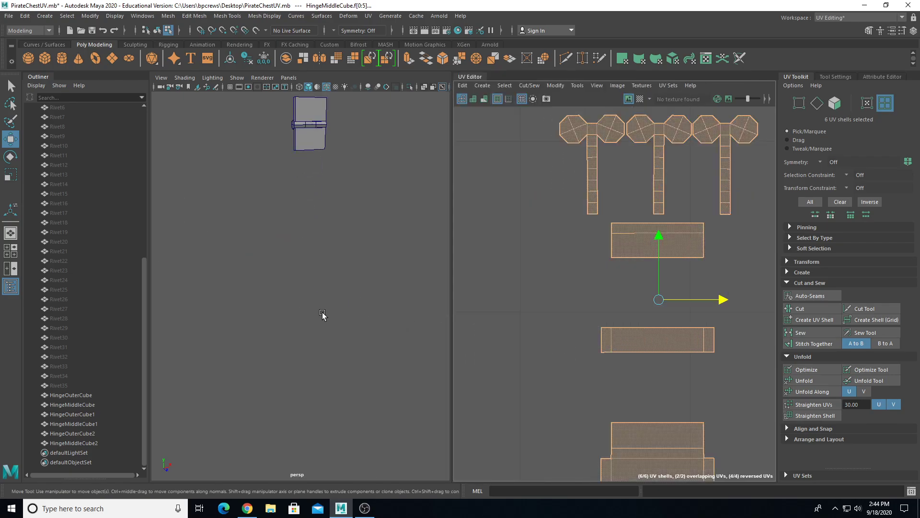
key("f")
left_click(10, 286)
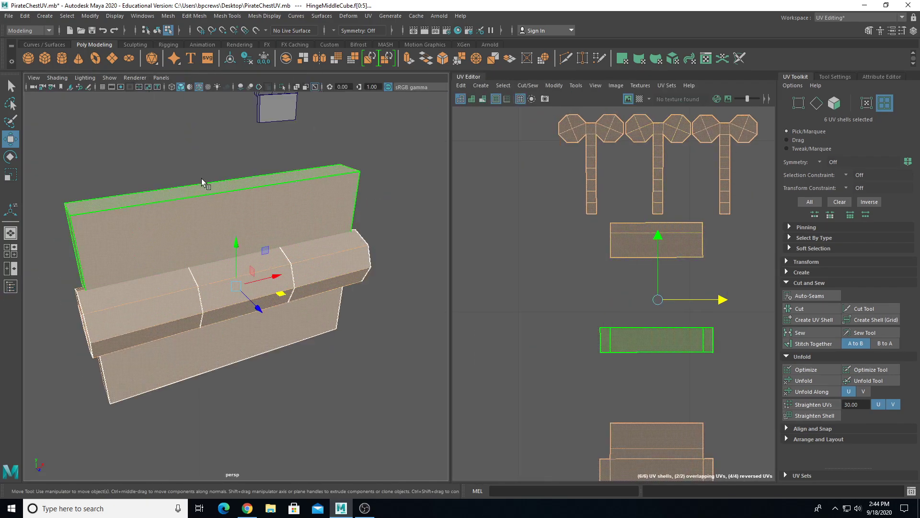
- Preview the checker map on the small hinge from front and back to inspect its texture proportions, and turn the map off
left_click(200, 190)
left_click(639, 100)
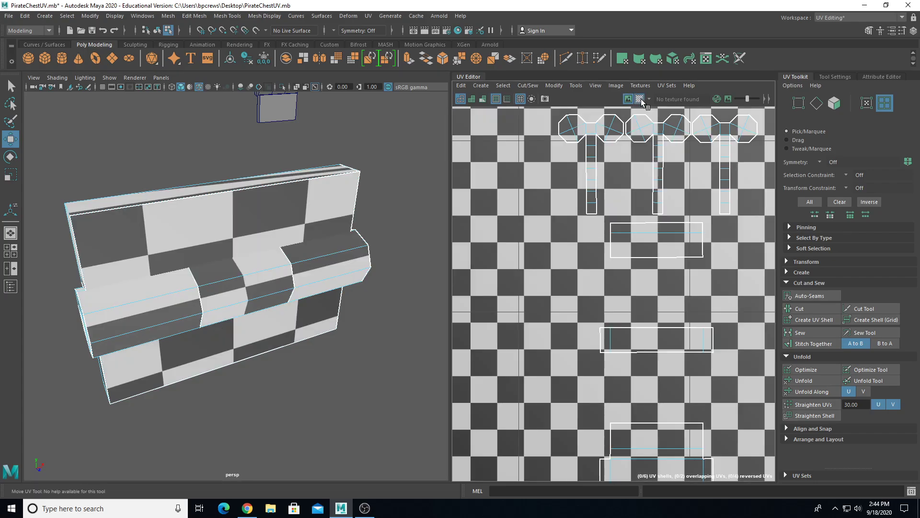
left_click_drag(218, 290, 421, 221, "alt")
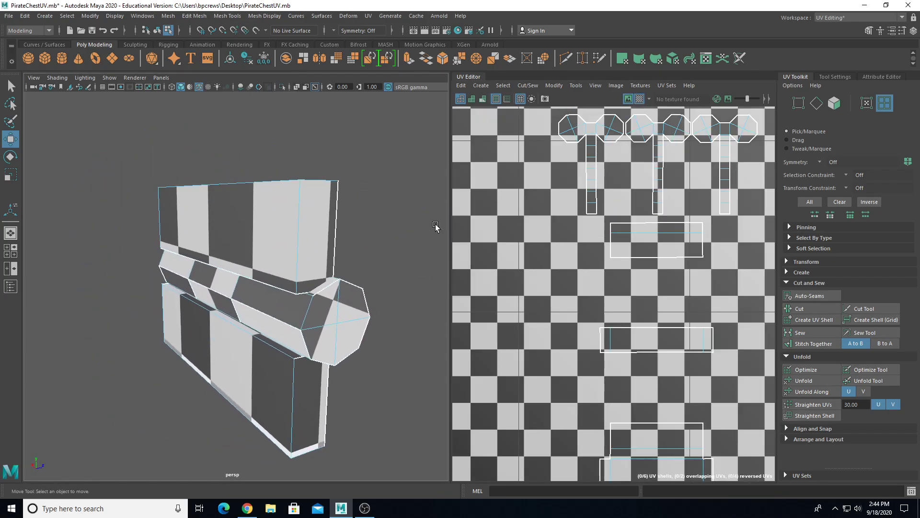
left_click(657, 144)
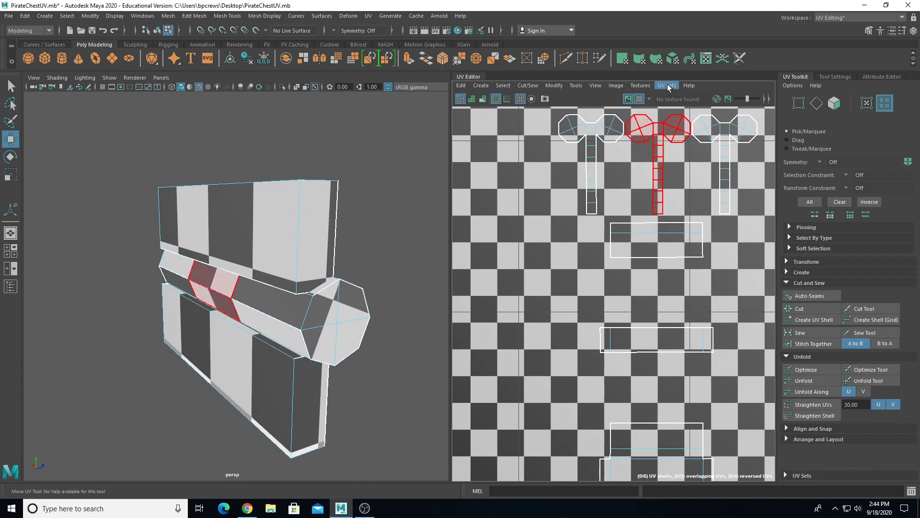
left_click(639, 99)
left_click(567, 266)
- Return to object selection, unhide the rest of the chest and select all its parts to show every UV shell
scroll(567, 266, "down", 5)
scroll(267, 290, "down", 10)
right_click_drag(268, 220, 312, 200)
left_click(337, 214)
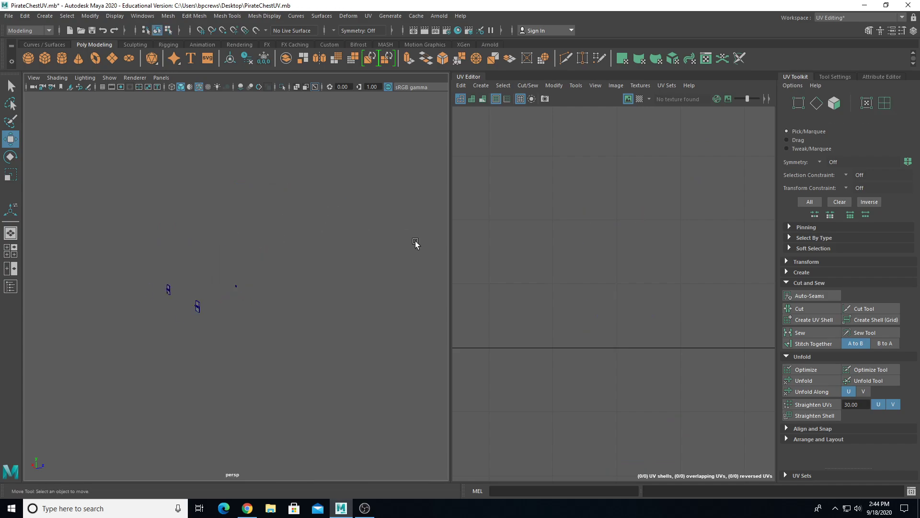
key("f")
left_click_drag(78, 191, 381, 402)
scroll(613, 285, "down", 10)
middle_click_drag(633, 255, 600, 210, "alt")
scroll(617, 219, "up", 3)
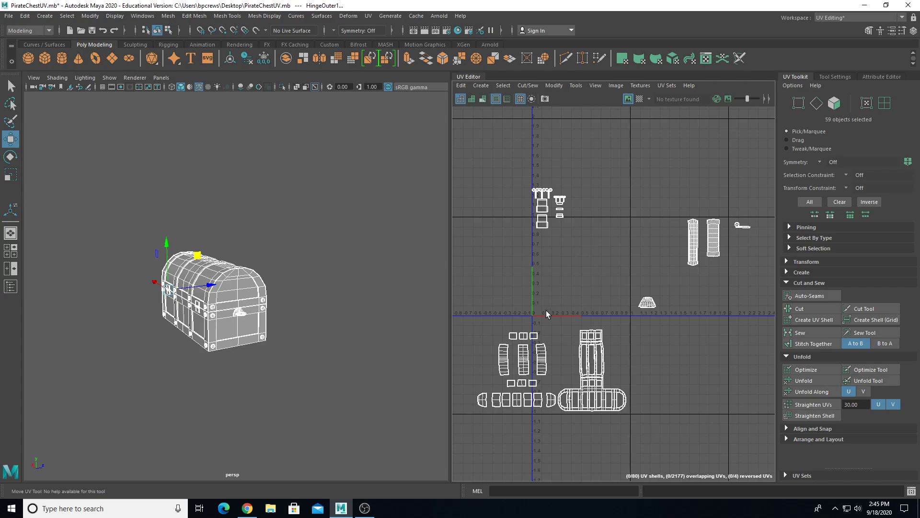
- Switch the chest parts to UV shell selection and widen the UV Editor around the origin
left_click(640, 100)
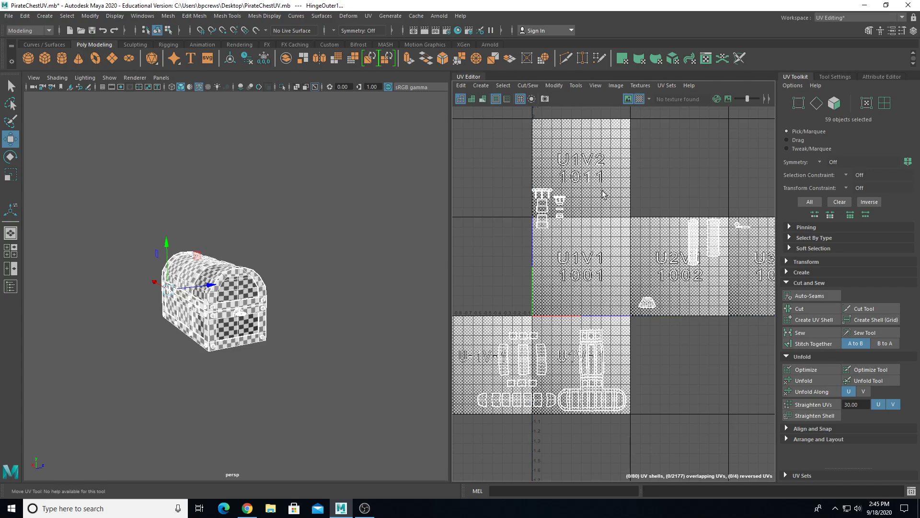
left_click(639, 99)
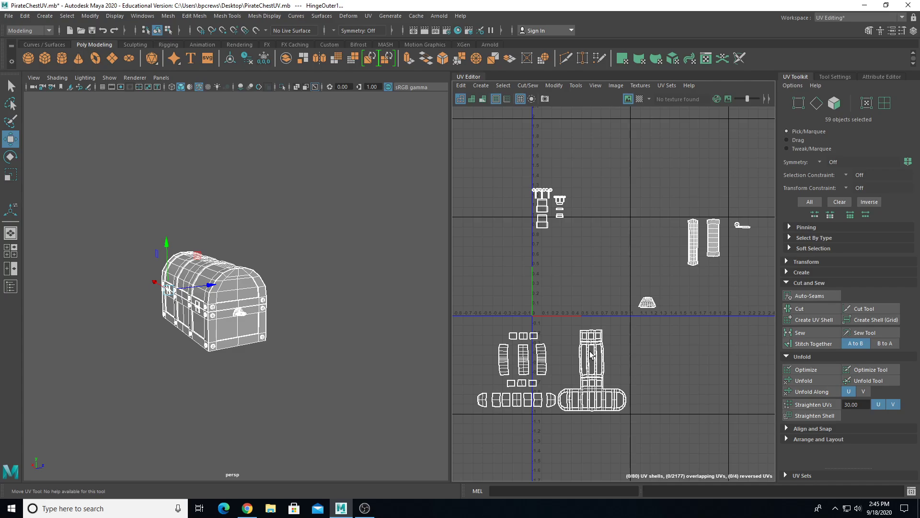
right_click_drag(556, 309, 509, 308)
left_click_drag(450, 304, 259, 311)
middle_click_drag(378, 292, 439, 272, "alt")
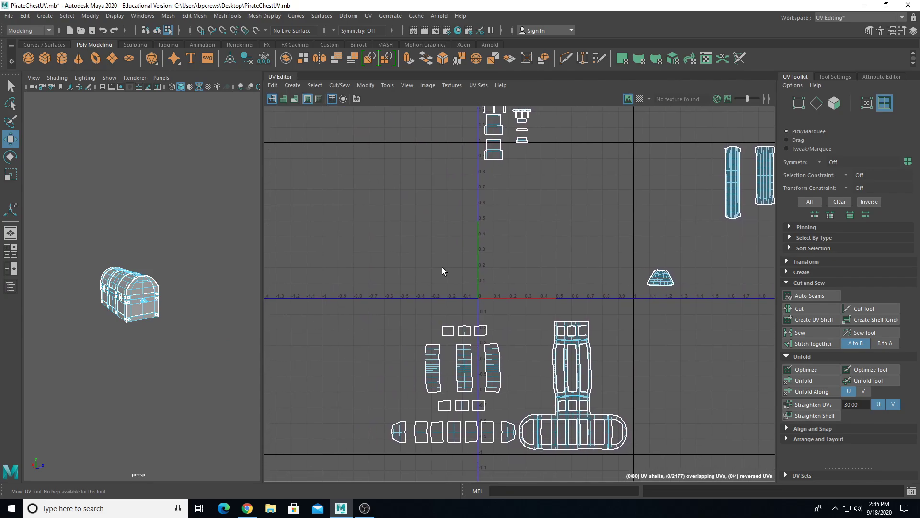
- Preview the checker map on the chest's end, lid and hinge side to compare texture proportions, and turn it off
left_click(640, 98)
scroll(145, 318, "up", 8)
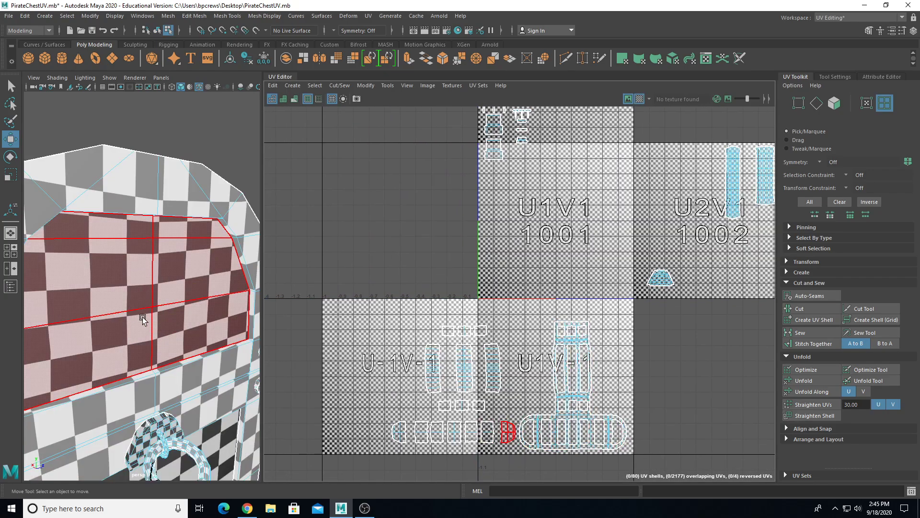
scroll(160, 318, "down", 3)
scroll(160, 319, "up", 8)
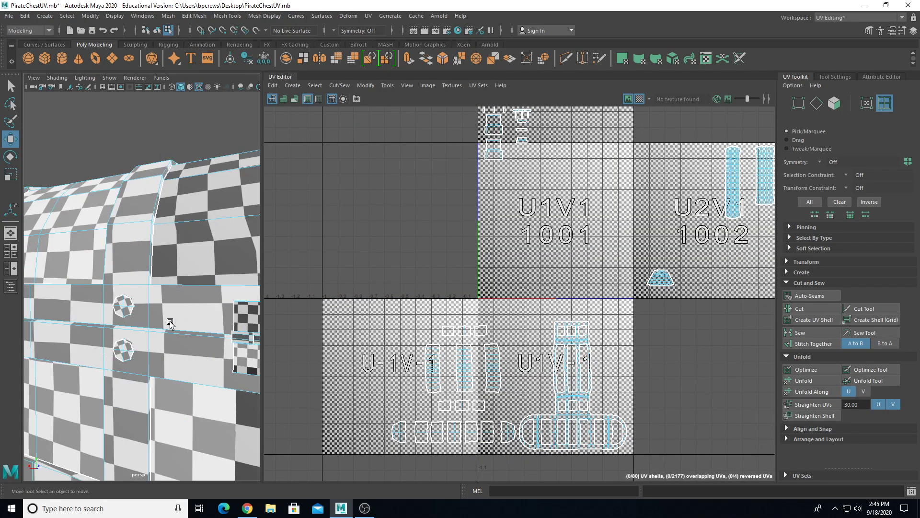
scroll(172, 322, "down", 10)
left_click_drag(144, 363, 166, 358, "alt")
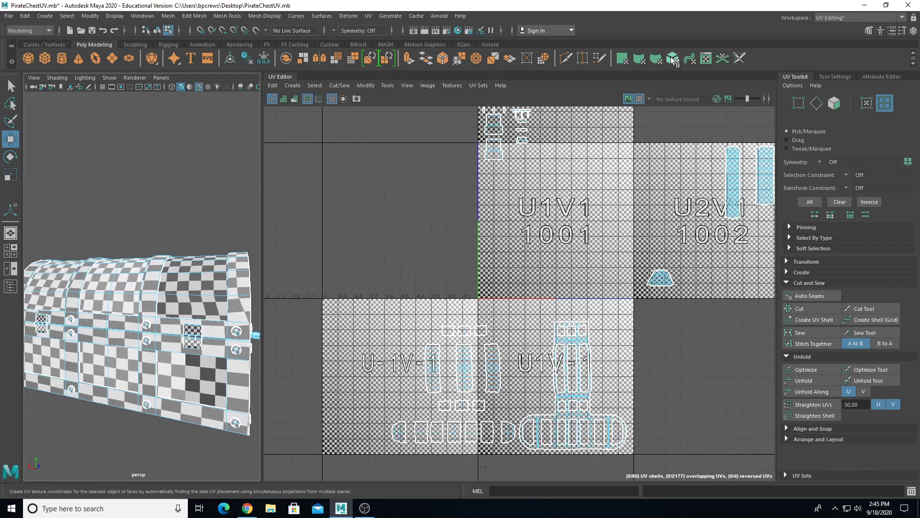
left_click(639, 99)
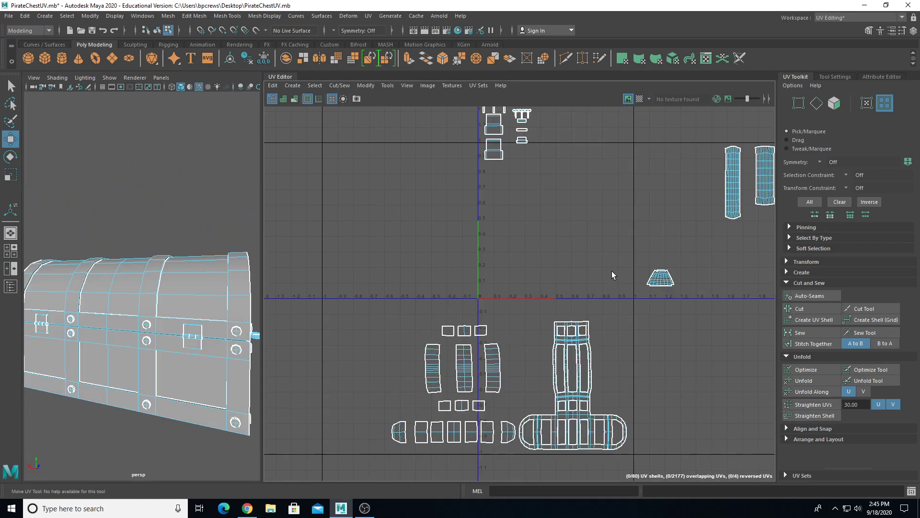
- Move the chest's large frame shell up into the 0–1 tile and the sixteen panel shells up alongside it
left_click(591, 393)
left_click_drag(587, 394, 574, 235)
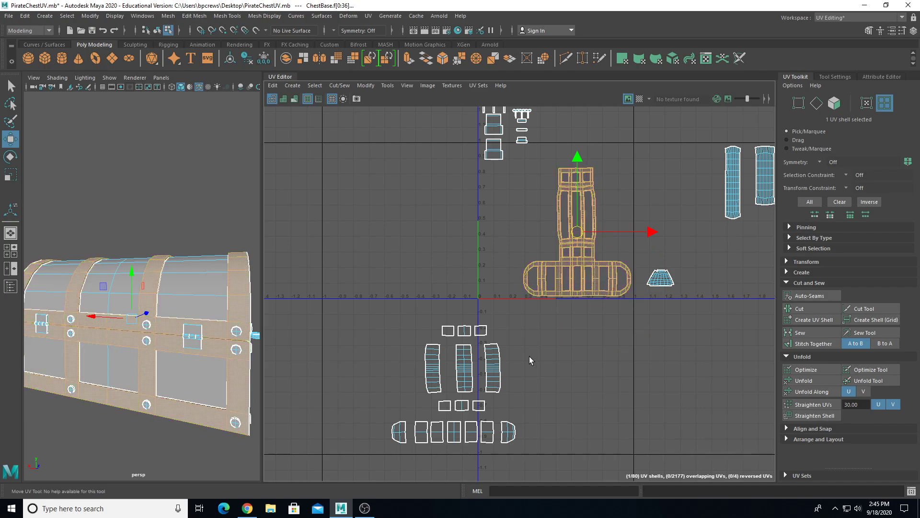
left_click_drag(367, 343, 522, 477)
scroll(513, 389, "down", 2)
left_click_drag(465, 382, 500, 252)
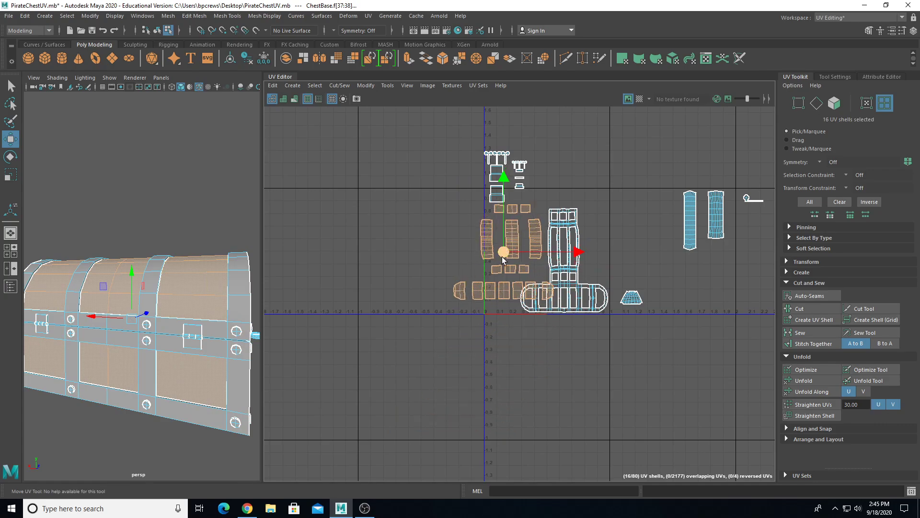
middle_click_drag(447, 149, 434, 212)
scroll(451, 227, "up", 2)
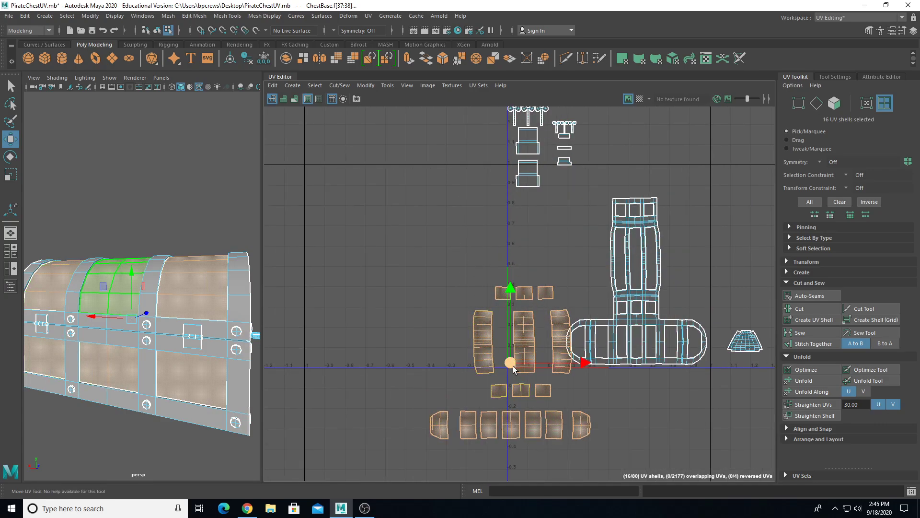
left_click_drag(510, 363, 454, 291)
- Move the large and small hinges' shells farther up, clear above the 0–1 tile
left_click(647, 278)
scroll(561, 218, "up", 1)
middle_click_drag(560, 220, 497, 318, "alt")
left_click_drag(411, 158, 520, 283)
left_click_drag(476, 231, 550, 162)
- Gather the trapezoid frame shells and the handle strips above the 0–1 tile, and the 36 rivet shells just below the strips
scroll(593, 311, "down", 1)
middle_click_drag(592, 311, 432, 269, "alt")
left_click_drag(559, 428, 560, 429)
left_click_drag(537, 395, 472, 182)
left_click_drag(594, 168, 538, 161)
left_click_drag(699, 211, 815, 311)
left_click_drag(657, 219, 519, 230)
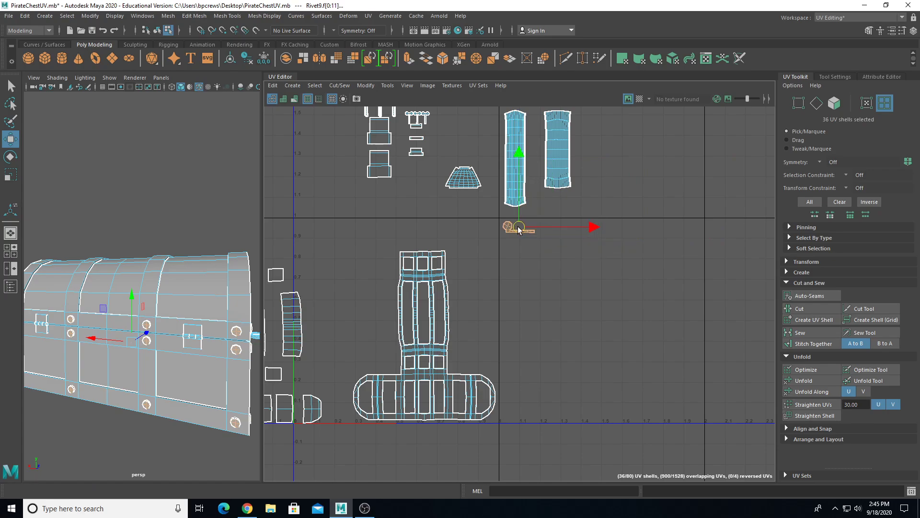
- Pack the three tall curved lid panel shells closely side by side and move them beside the frame shell's upright
scroll(353, 378, "up", 2)
middle_click_drag(353, 378, 558, 363, "alt")
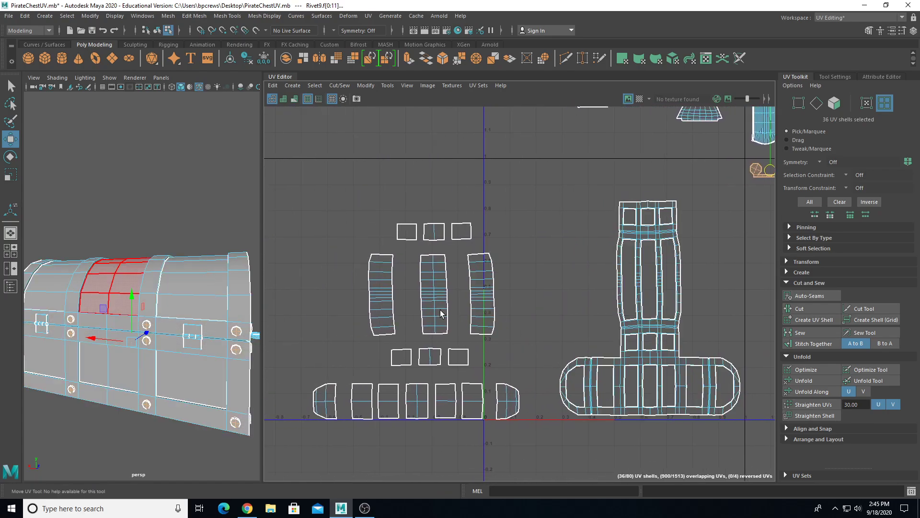
left_click_drag(445, 305, 480, 299)
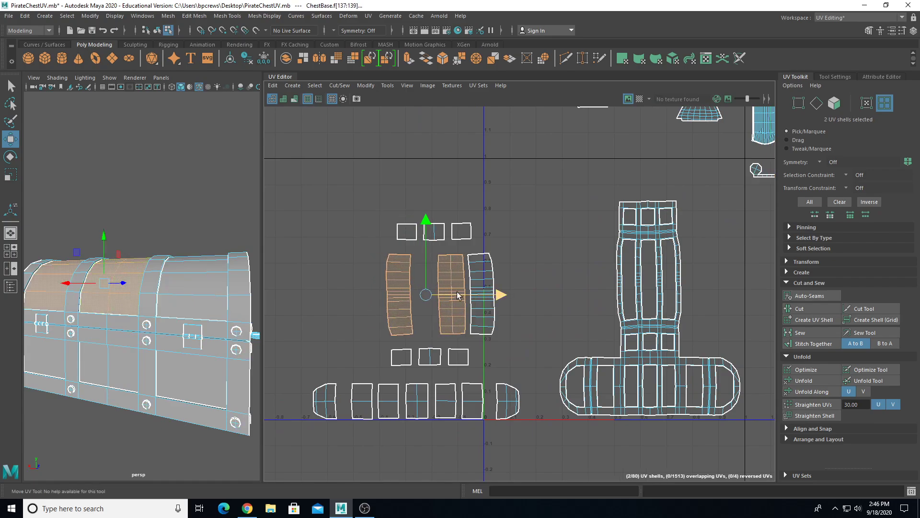
left_click(411, 301)
left_click_drag(425, 294, 451, 301)
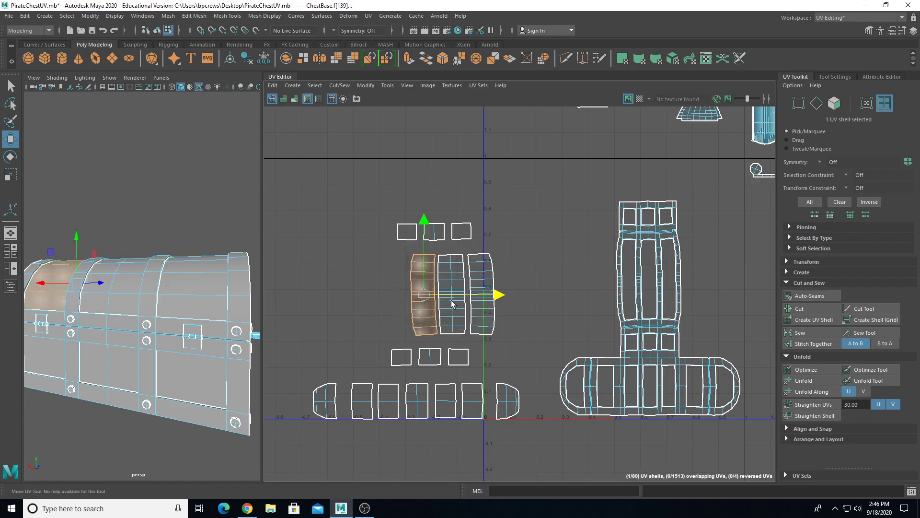
left_click_drag(375, 263, 574, 314)
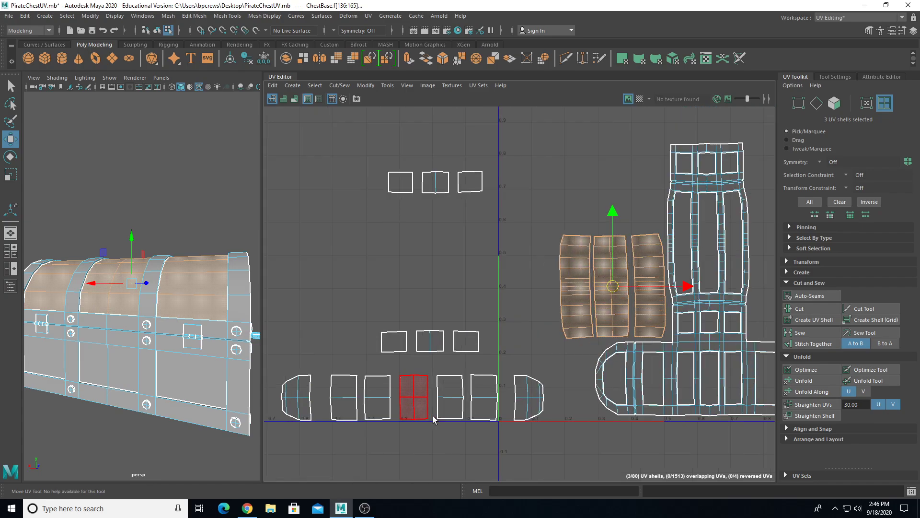
- Slide the bottom row's seven panel shells to the frame shell and close the gap next to its rounded end shell
scroll(393, 421, "up", 2)
left_click_drag(290, 352, 551, 393)
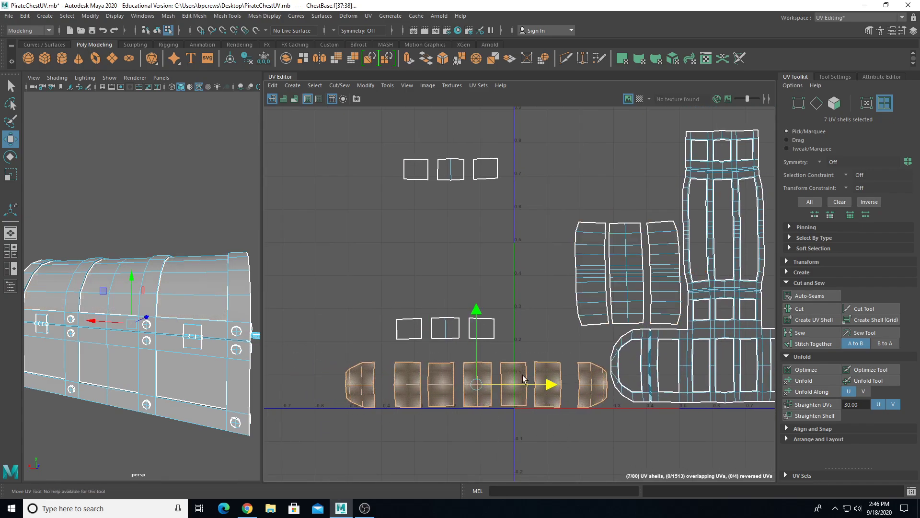
left_click(587, 393, "ctrl")
left_click_drag(535, 384, 546, 389)
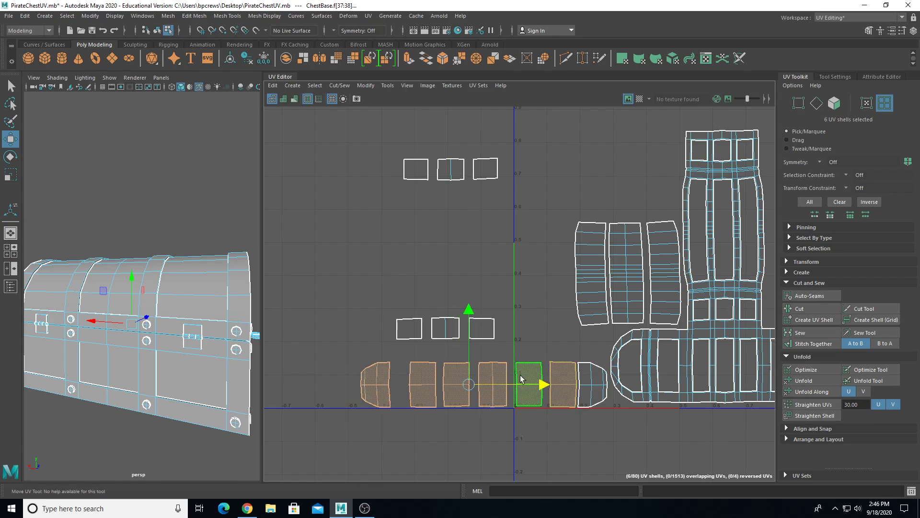
- Place the other rounded end shell and its neighbour above the first pair, and the three remaining row panels above the lid panels
left_click(562, 379, "ctrl")
left_click_drag(455, 389, 591, 337)
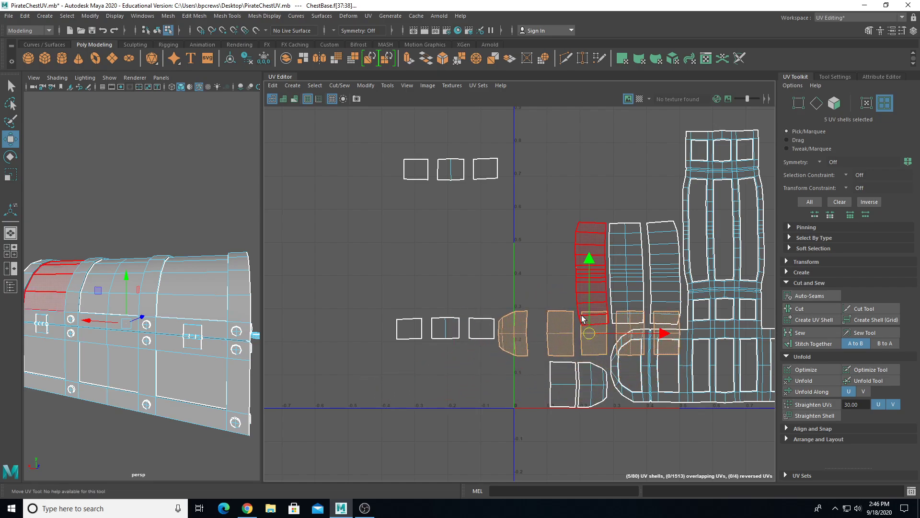
left_click_drag(595, 335, 608, 333)
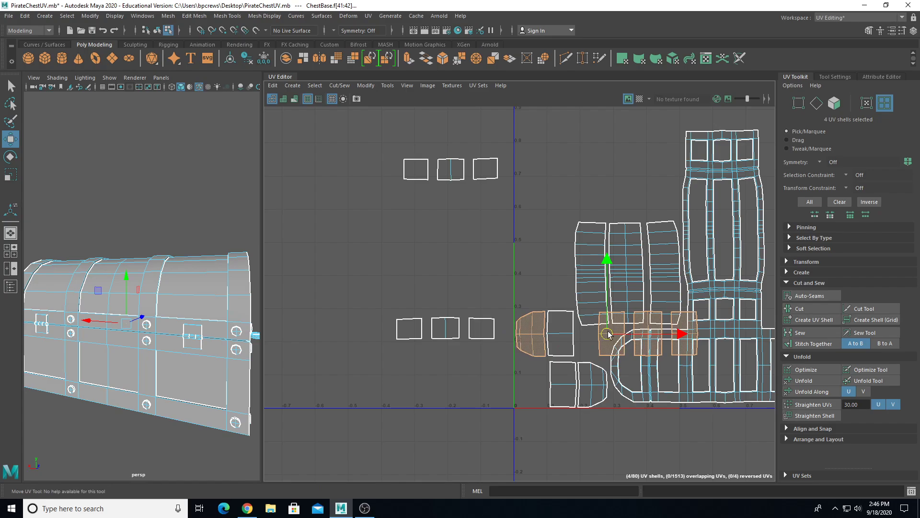
left_click(542, 311, "ctrl")
left_click_drag(630, 330, 624, 195)
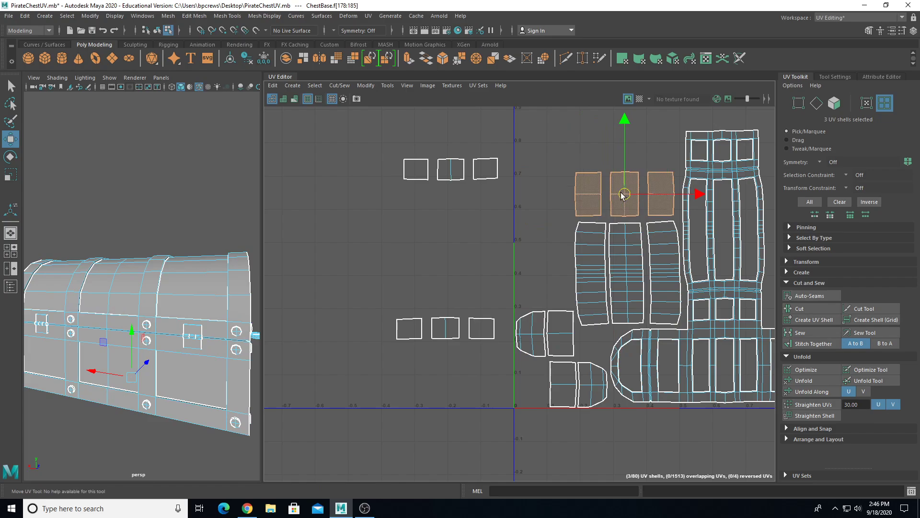
- Stack the two rows of three small rectangular panel shells above the other packed panels
left_click_drag(494, 190, 629, 155)
left_click_drag(449, 349, 490, 338)
key("space")
middle_click_drag(456, 327, 417, 356, "alt")
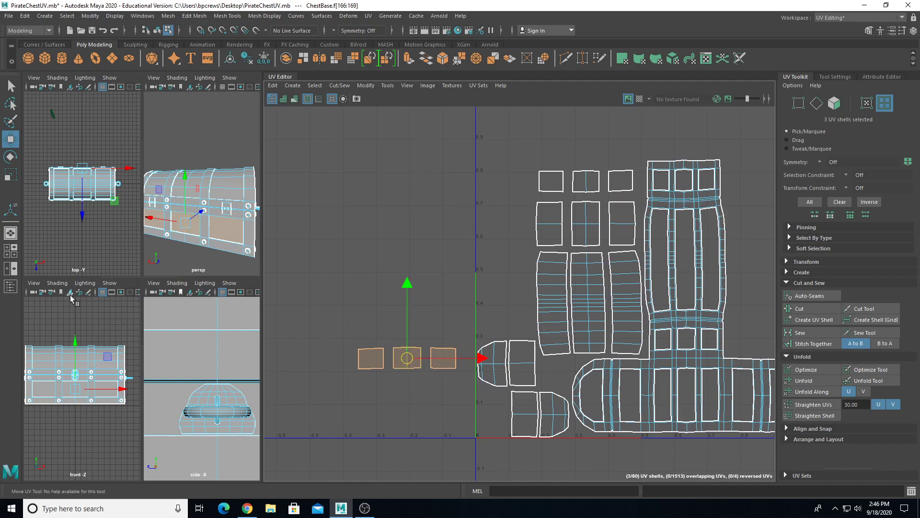
key("space")
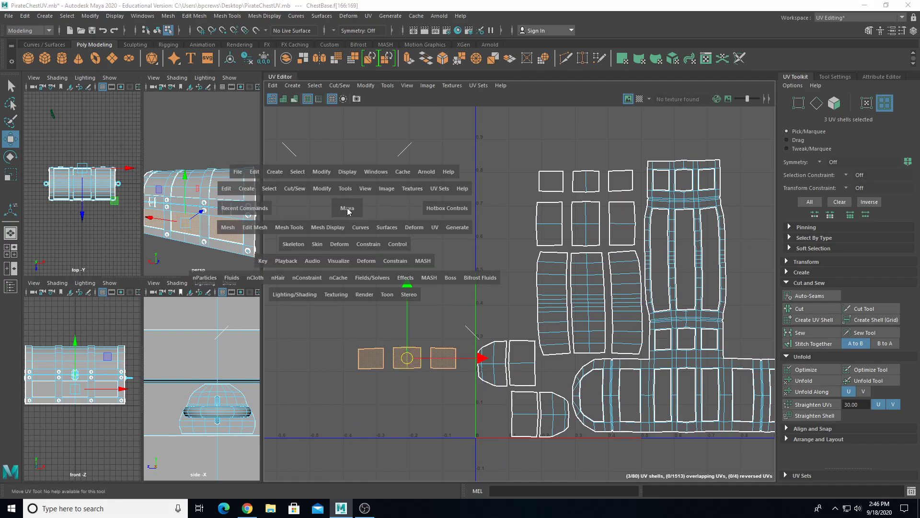
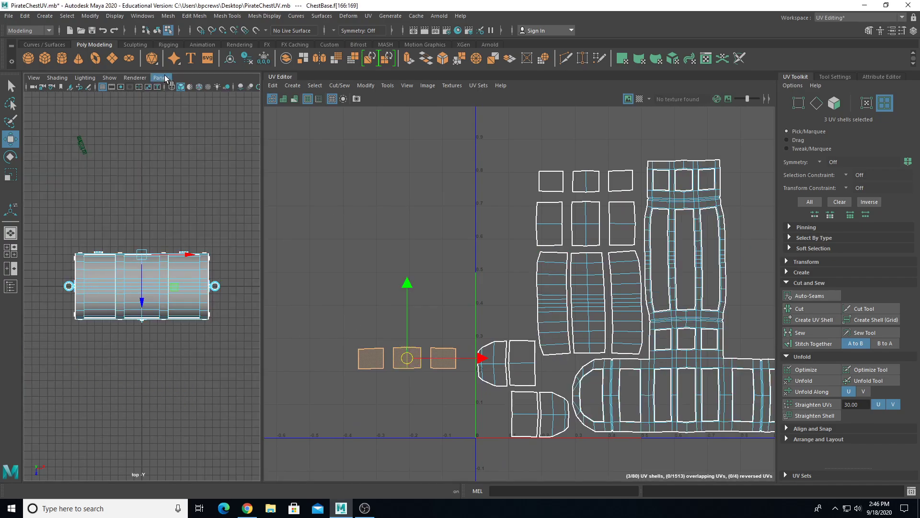
left_click(11, 233)
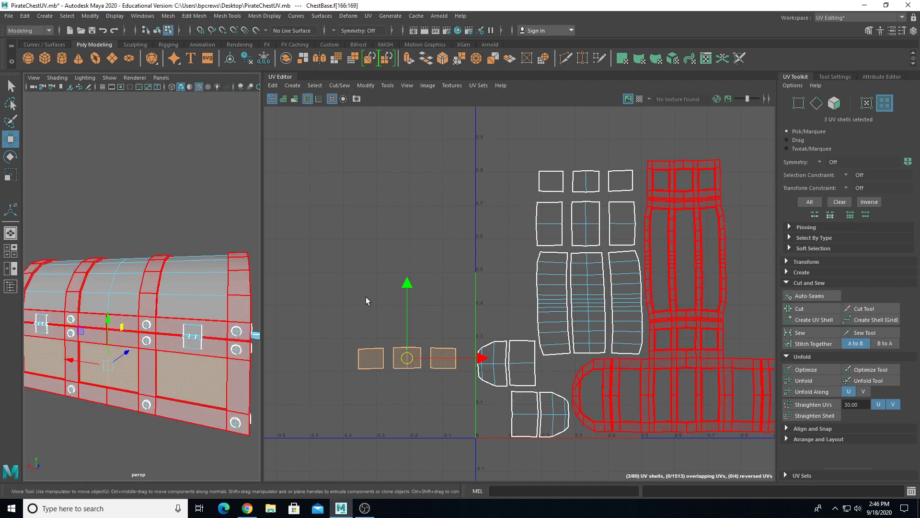
left_click_drag(407, 361, 587, 164)
- Select the long handle strip shells, identify their part on the chest, and move them down toward the frame shell
scroll(623, 242, "down", 5)
middle_click_drag(625, 238, 559, 281, "alt")
scroll(560, 281, "up", 5)
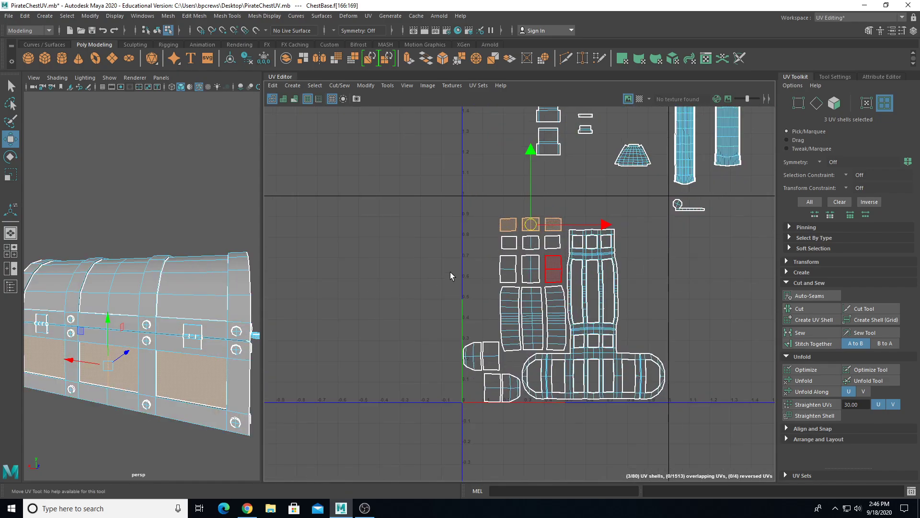
middle_click_drag(627, 192, 593, 264, "alt")
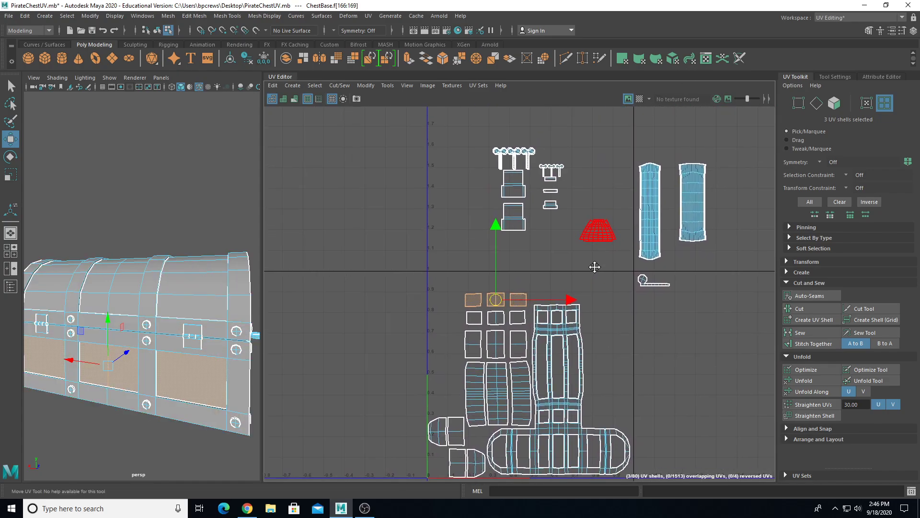
scroll(591, 244, "up", 2)
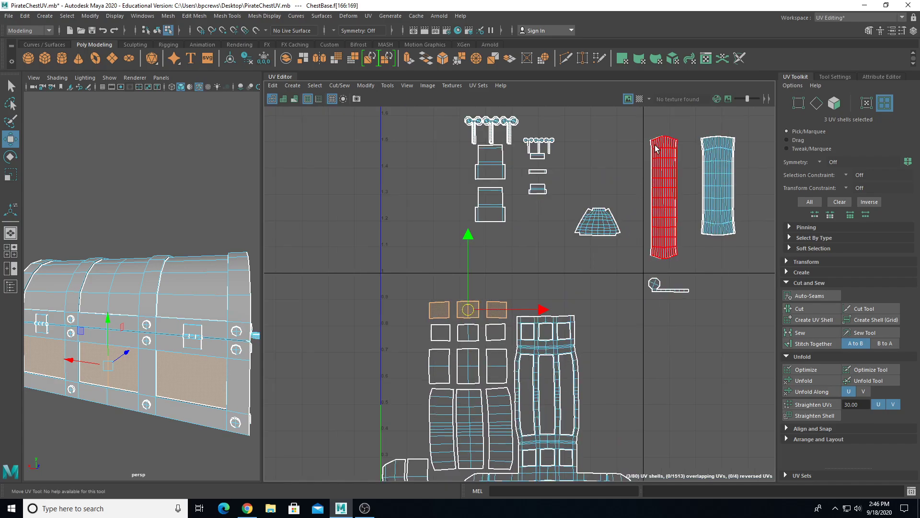
left_click_drag(661, 127, 762, 198)
left_click_drag(204, 328, 199, 354, "alt")
scroll(142, 350, "up", 5)
scroll(111, 356, "down", 5)
scroll(136, 353, "up", 3)
left_click_drag(130, 351, 164, 317, "alt")
left_click_drag(697, 204, 583, 318)
- Scale the handle's strip shells to about half size and place them inside the 0–1 tile's upper corner
key("r")
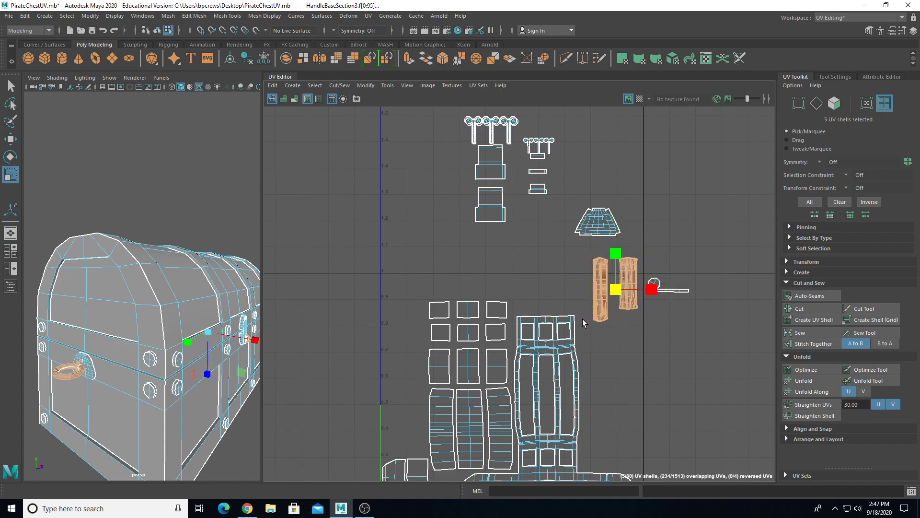
key("w")
left_click_drag(615, 290, 618, 312)
key("r")
key("w")
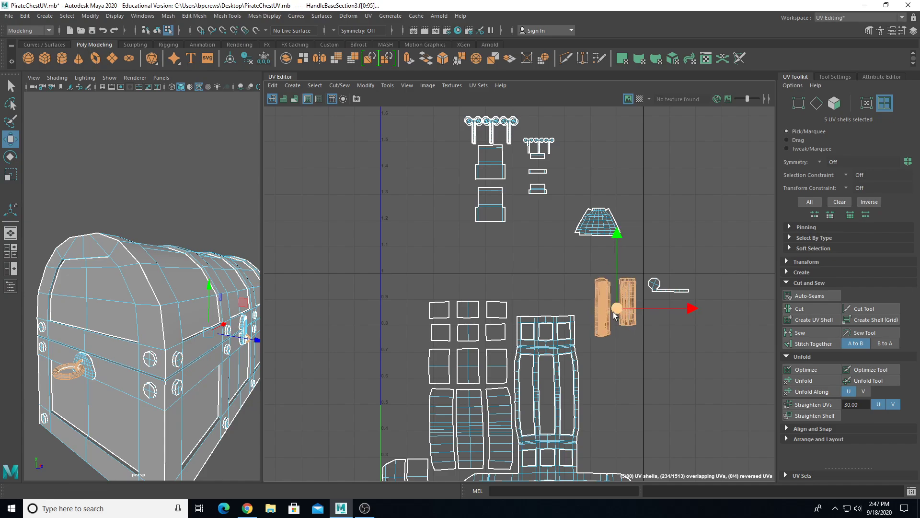
- Separate the front frame's trapezoid shell from the identical stacked shells by moving it sideways along U
scroll(618, 311, "up", 1)
left_click(575, 202)
left_click_drag(246, 360, 168, 354, "alt")
left_click(596, 206)
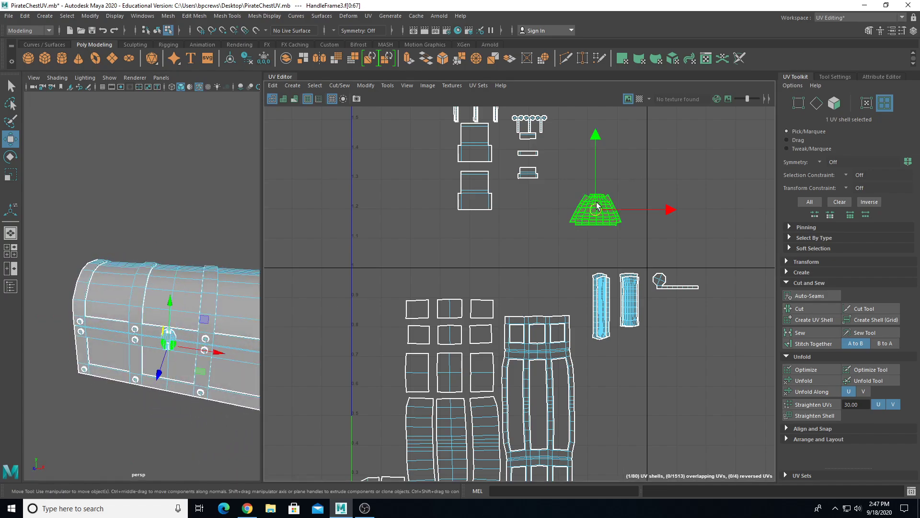
left_click_drag(671, 210, 726, 211)
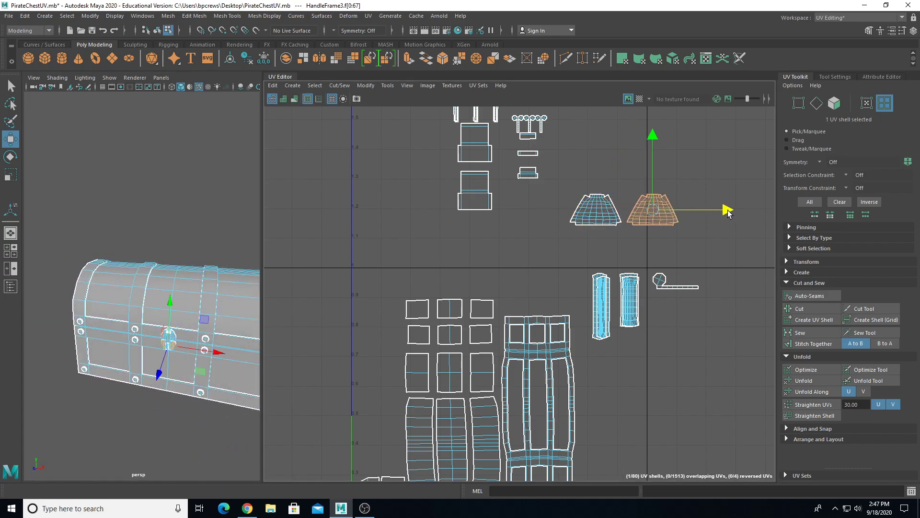
- Separate the two remaining stacked trapezoid shells and cluster all three close together, checking which frame each belongs to
left_click(618, 203)
left_click_drag(195, 293, 167, 290, "alt")
left_click_drag(593, 214, 596, 248)
left_click(599, 213)
left_click_drag(598, 210, 635, 172)
left_click(616, 195)
left_click(620, 178)
left_click_drag(165, 270, 84, 275, "alt")
left_click_drag(234, 276, 695, 188, "alt")
left_click(691, 182)
left_click(623, 217)
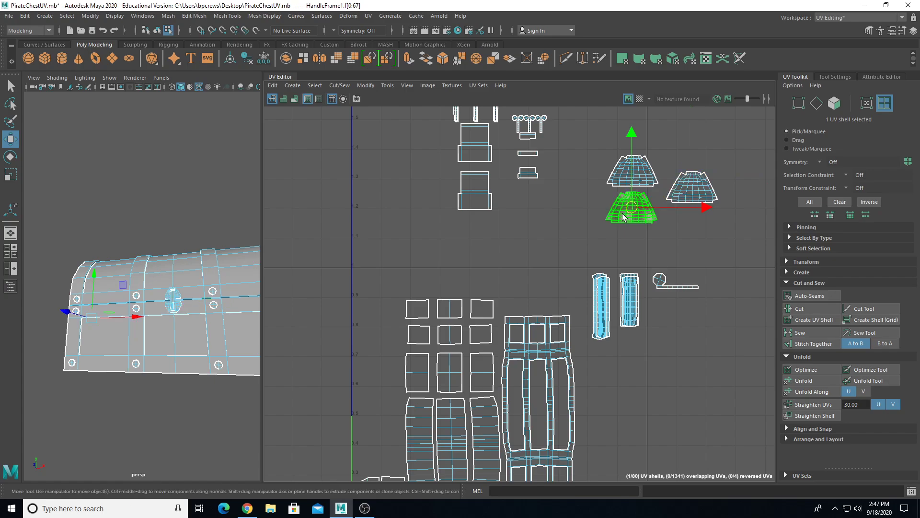
- Bring the lock flap's two distant shells over beside the hinge and trapezoid shells
scroll(525, 278, "down", 10)
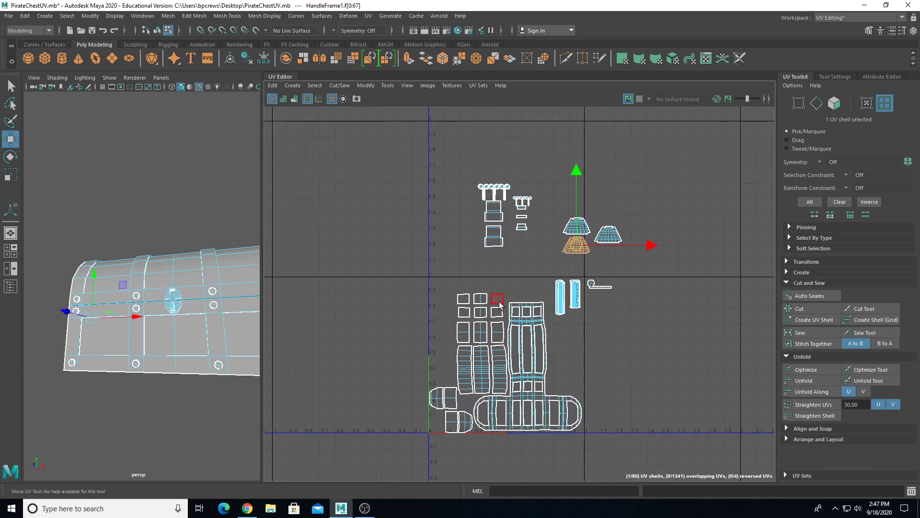
scroll(544, 328, "down", 2)
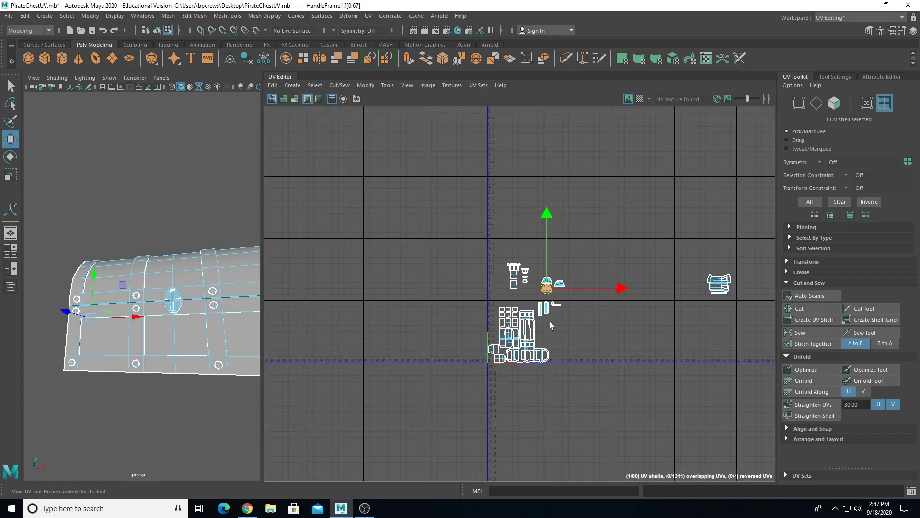
left_click_drag(727, 287, 584, 262)
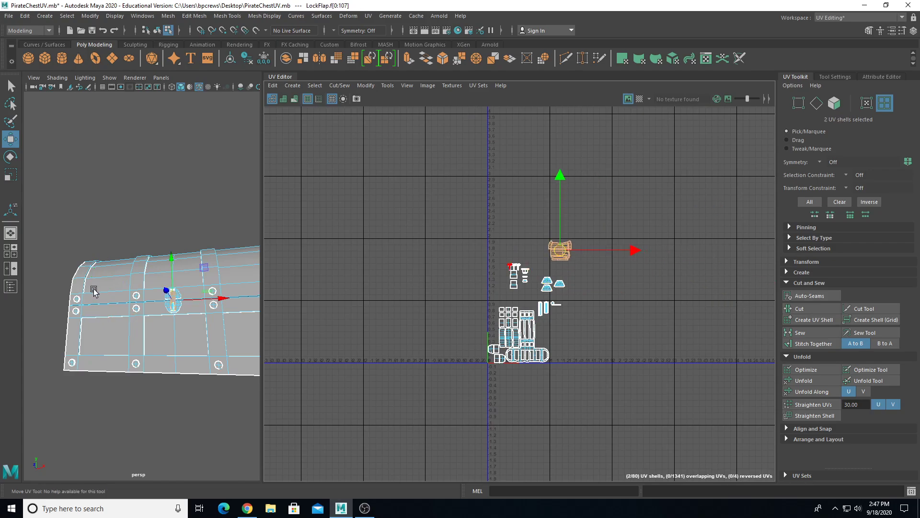
- Check which trapezoid shells belong to the lock's upper and lower frames and which to the side handle's frame
left_click(136, 193)
scroll(158, 274, "up", 5)
scroll(168, 307, "down", 5)
middle_click_drag(167, 320, 146, 310, "alt")
scroll(151, 306, "up", 4)
left_click(161, 294)
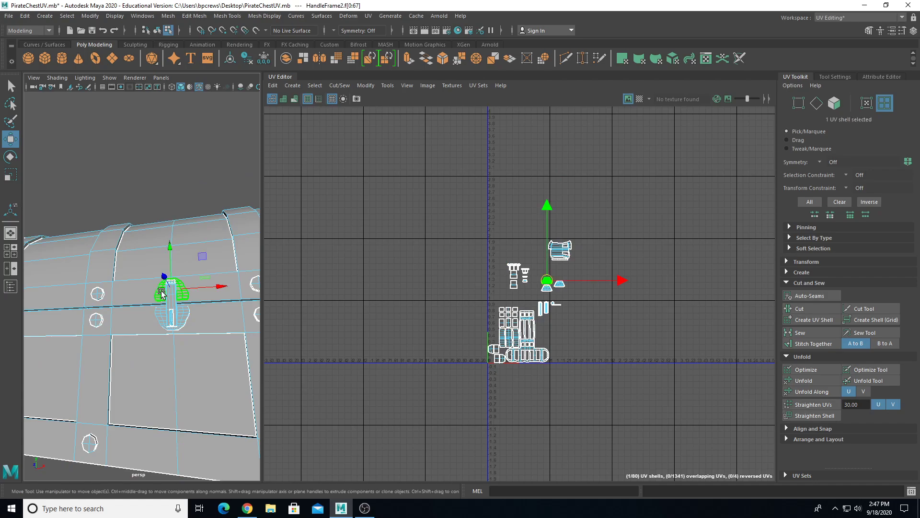
left_click(162, 313, "shift")
scroll(107, 324, "up", 6)
scroll(107, 324, "down", 6)
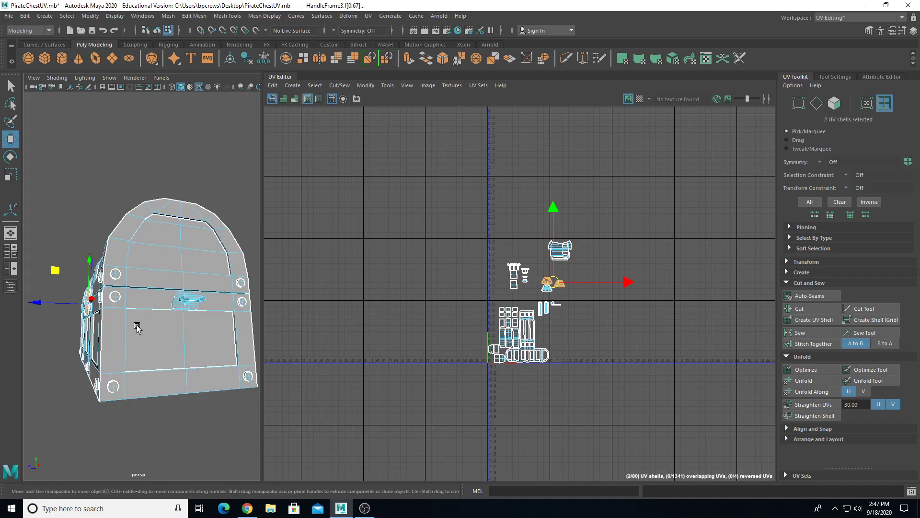
left_click(175, 305)
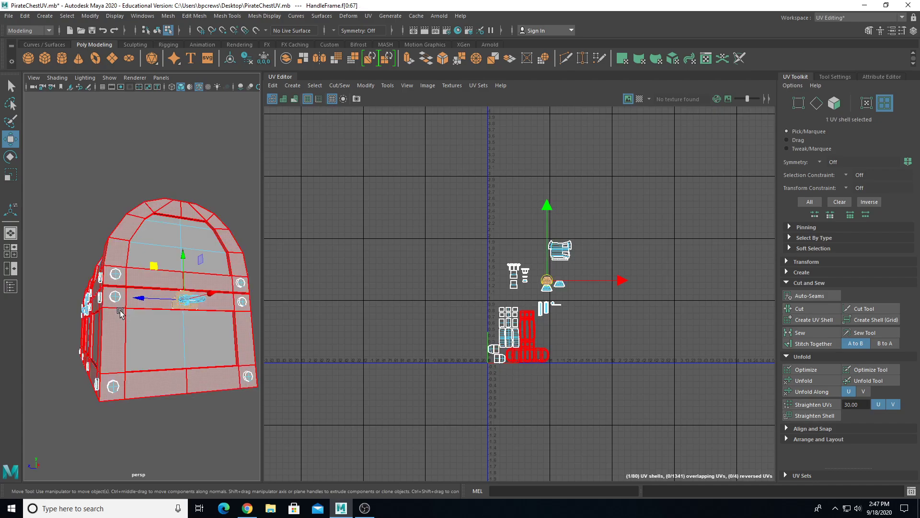
left_click_drag(119, 312, 164, 318, "alt")
scroll(520, 302, "up", 4)
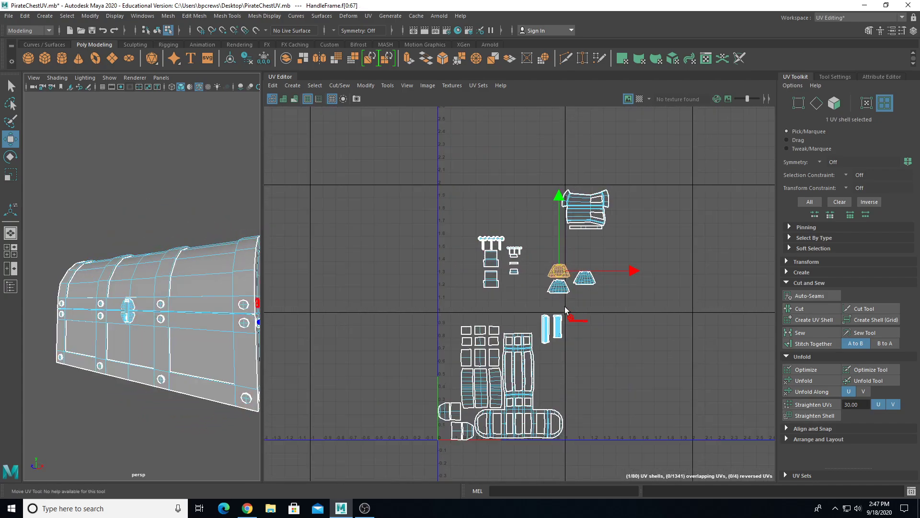
- Pull the overlapping trapezoid shells apart so all four frame shells sit separately in UV space
scroll(521, 312, "up", 3)
left_click(578, 246)
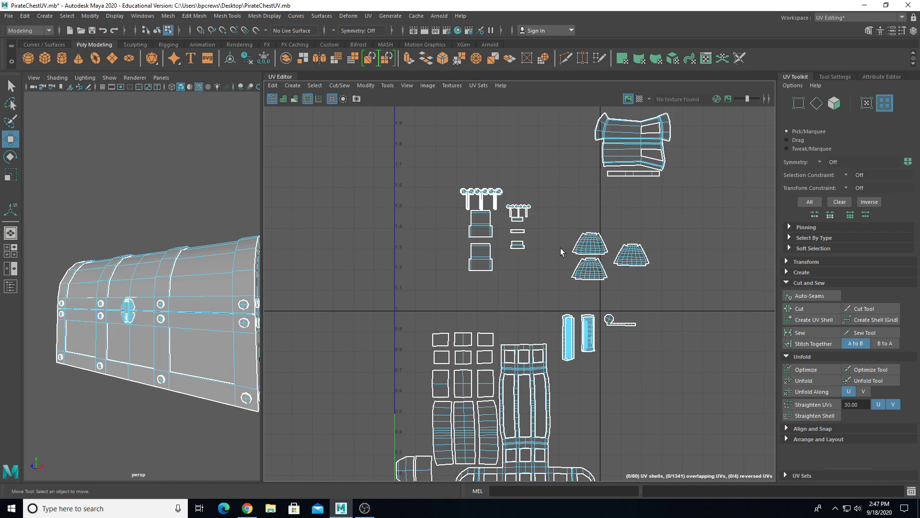
left_click_drag(579, 244, 637, 259)
left_click(597, 252)
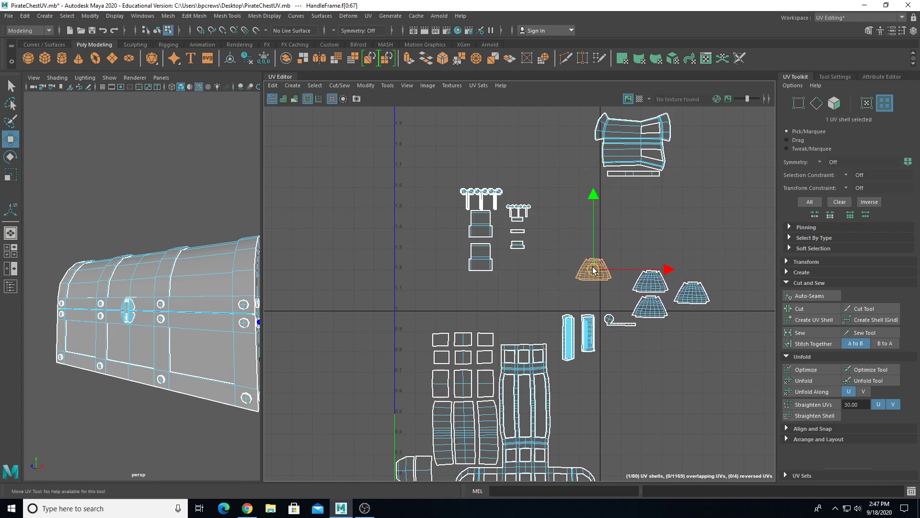
left_click(600, 243)
mouse_move(593, 242)
left_mouse_down()
mouse_move(593, 250)
mouse_move(580, 235)
mouse_move(635, 260)
mouse_move(600, 255)
left_mouse_up()
left_click(579, 244)
left_click(652, 266)
left_click_drag(653, 268, 657, 299)
left_click(651, 297)
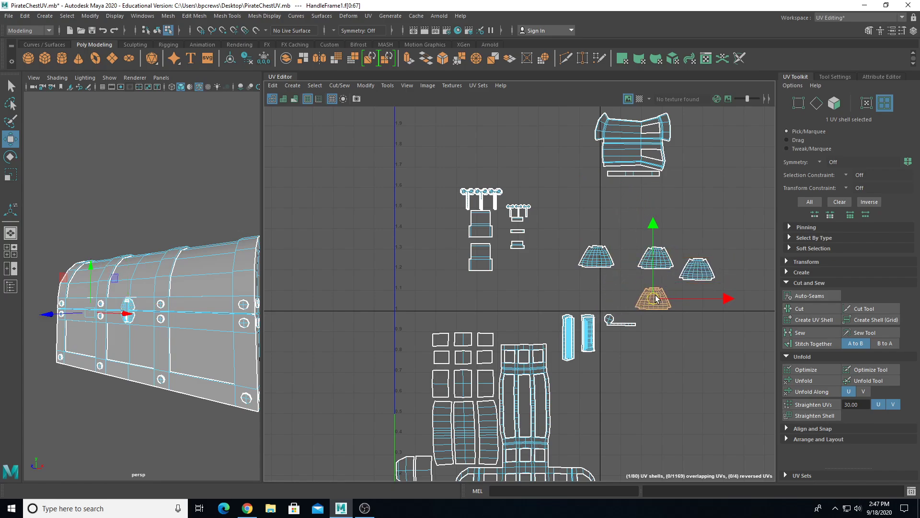
left_click(696, 275)
- Select all the chest's meshes in object mode, delete their construction history and return to UV shell selection
right_click_drag(176, 244, 177, 282)
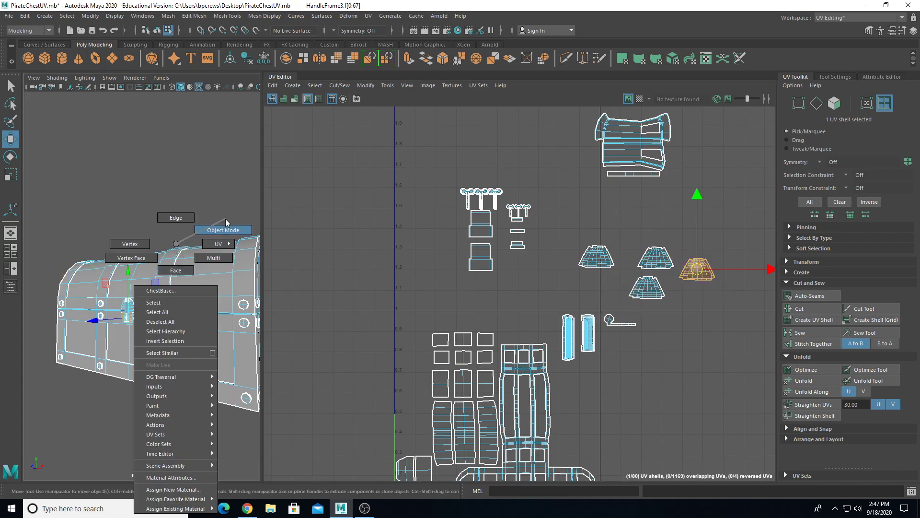
right_click_drag(225, 219, 225, 218)
right_click_drag(96, 225, 61, 226, "alt")
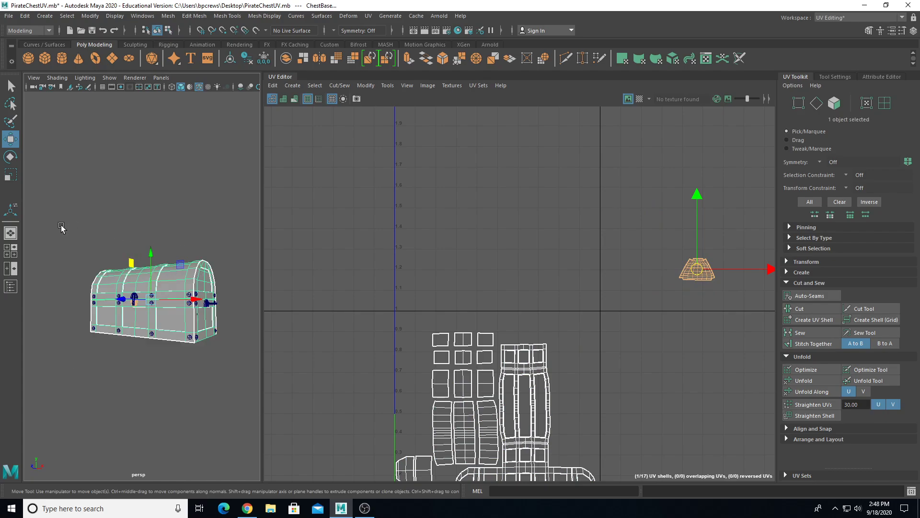
left_click_drag(239, 389, 254, 389)
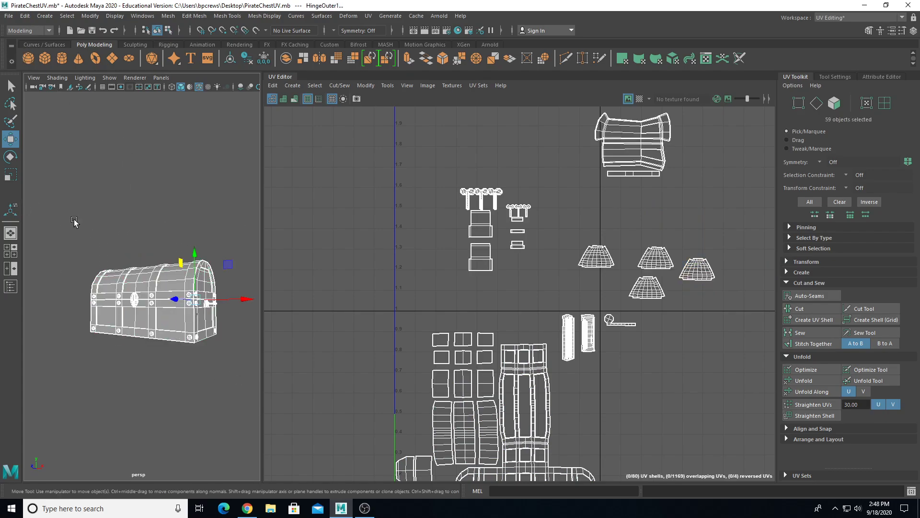
left_click(27, 17)
mouse_move(123, 128)
left_click(197, 129)
right_click_drag(604, 256, 556, 240)
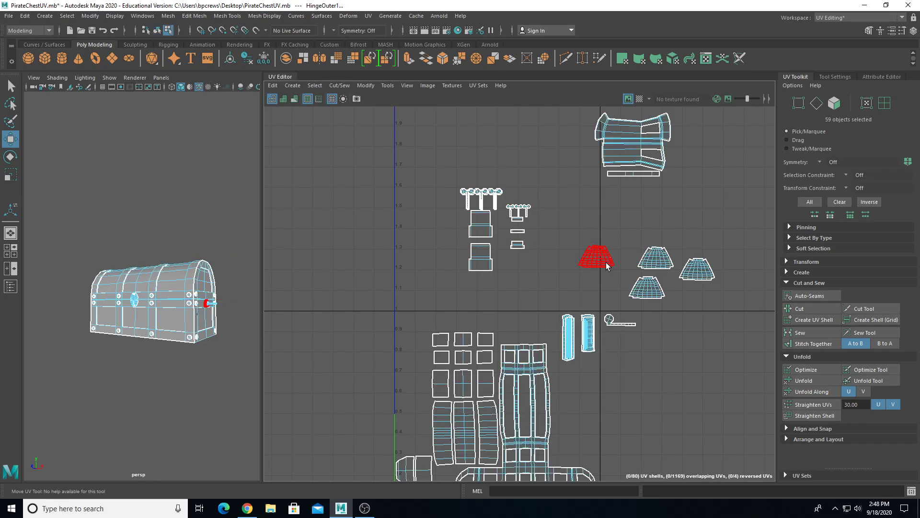
- Raise the side handle's trapezoid shell slightly and place the lock's upper frame shell directly beneath it
left_click(596, 254)
left_click_drag(596, 254, 599, 249)
left_click(649, 269)
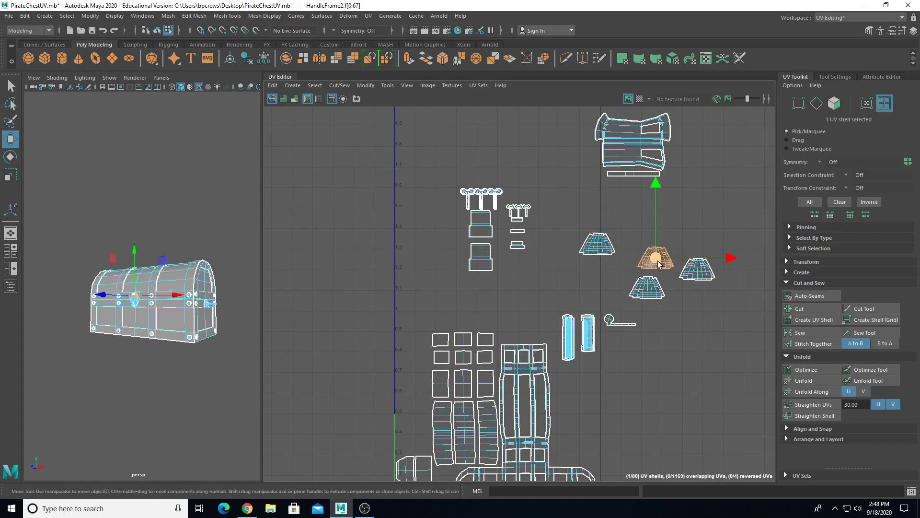
left_click_drag(649, 269, 655, 243)
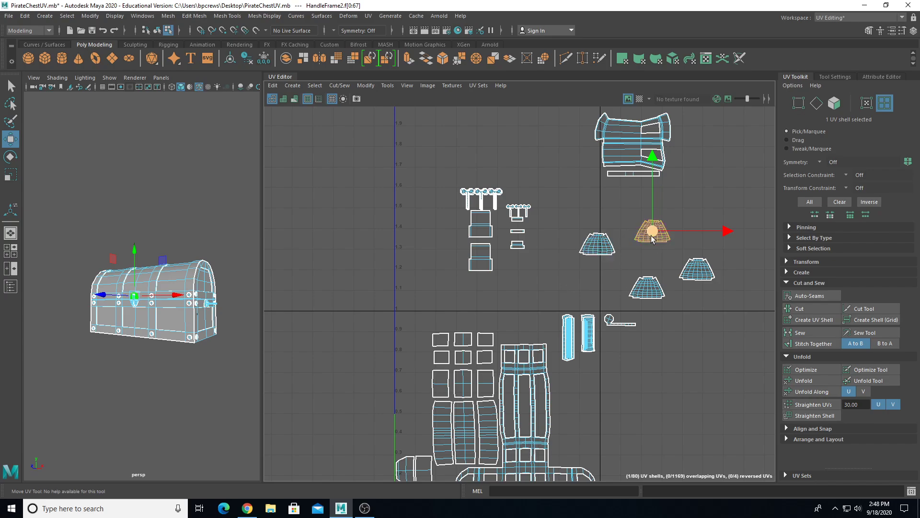
left_click_drag(237, 306, 237, 319, "alt")
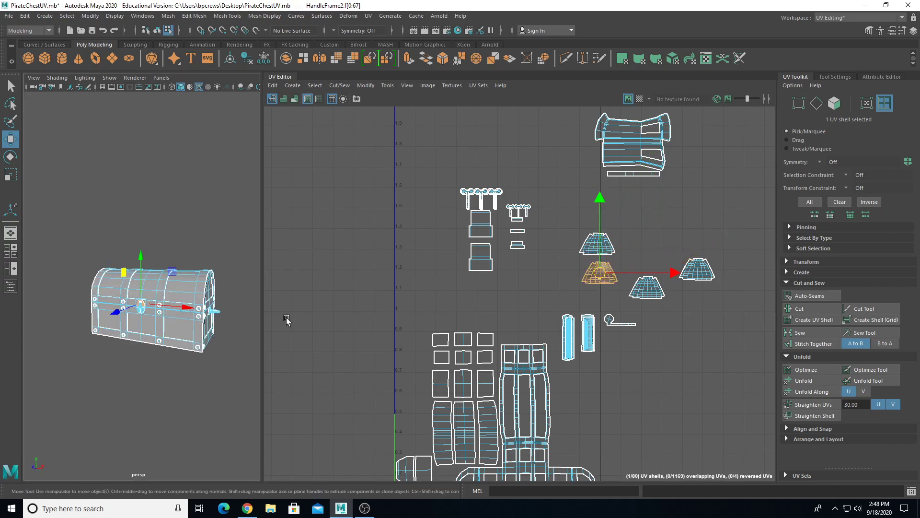
left_click(608, 247)
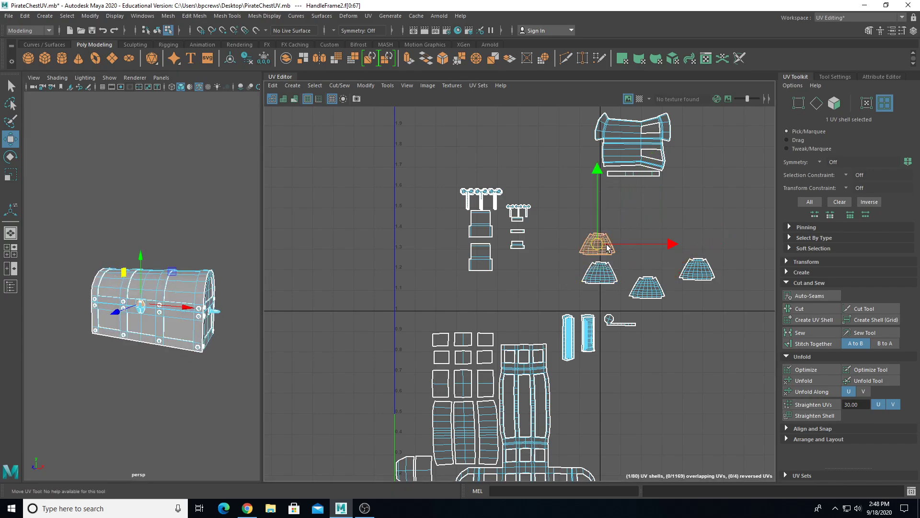
left_click(660, 293)
left_click(699, 268)
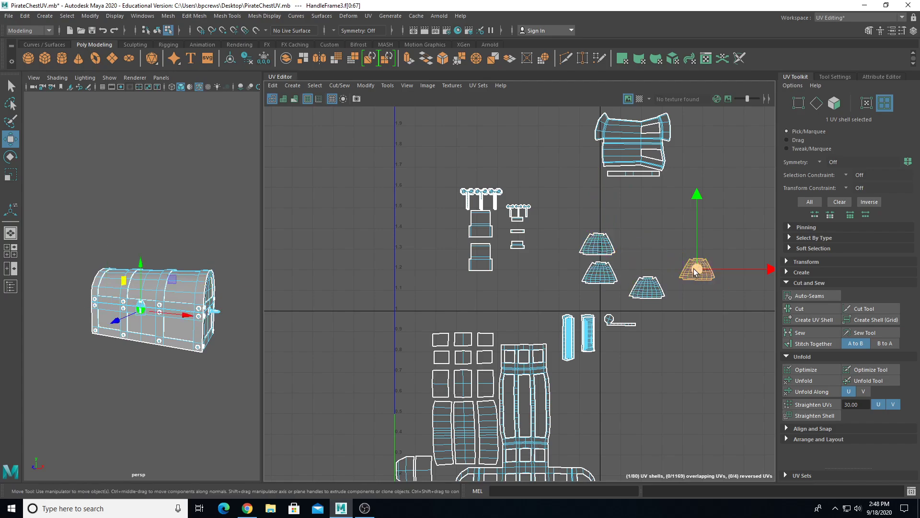
- Rotate the lock's lower frame shell 180° and set it below the upper one, moving the side handle's trapezoid beside them
left_click_drag(693, 269, 582, 282)
key("e")
left_click_drag(632, 239, 532, 332)
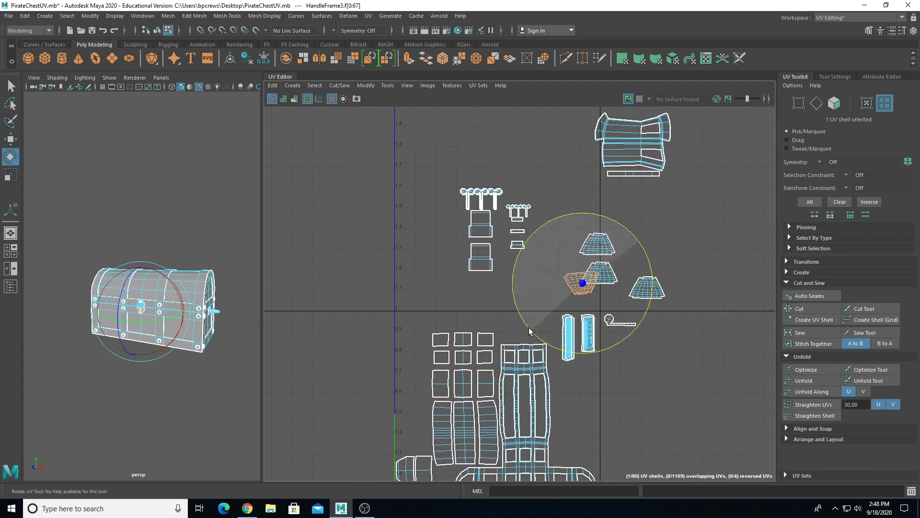
key("w")
scroll(582, 283, "up", 2)
left_click_drag(611, 280, 611, 310)
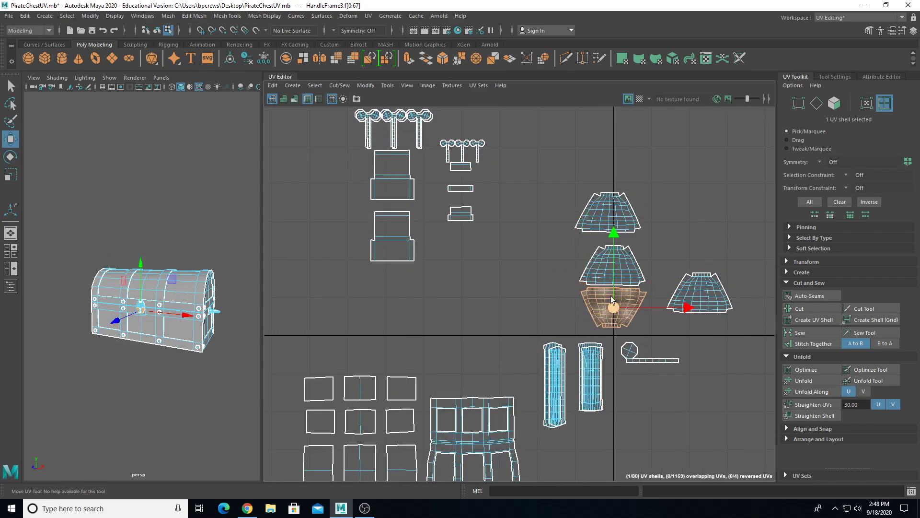
left_click(611, 213)
left_click_drag(612, 213, 544, 271)
- Scale the four trapezoid shells to about half size and place them just inside the 0–1 tile's upper edge
left_click_drag(499, 240, 721, 309)
scroll(609, 287, "down", 2)
key("r")
left_click_drag(605, 277, 571, 293)
key("w")
left_click_drag(602, 281, 480, 353)
scroll(527, 341, "up", 5)
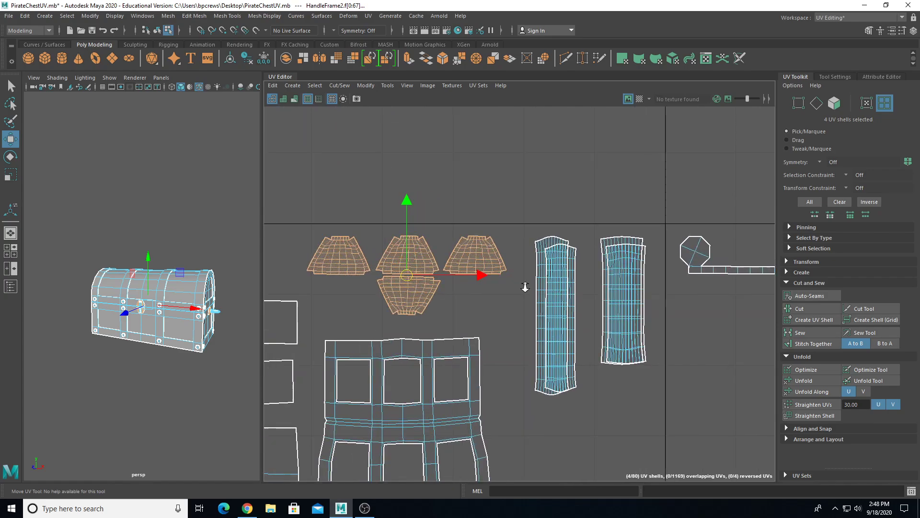
- Move the handle's overlapping narrow strip shell sideways so it sits beside its neighbouring strip
left_click(508, 242)
scroll(427, 410, "up", 1)
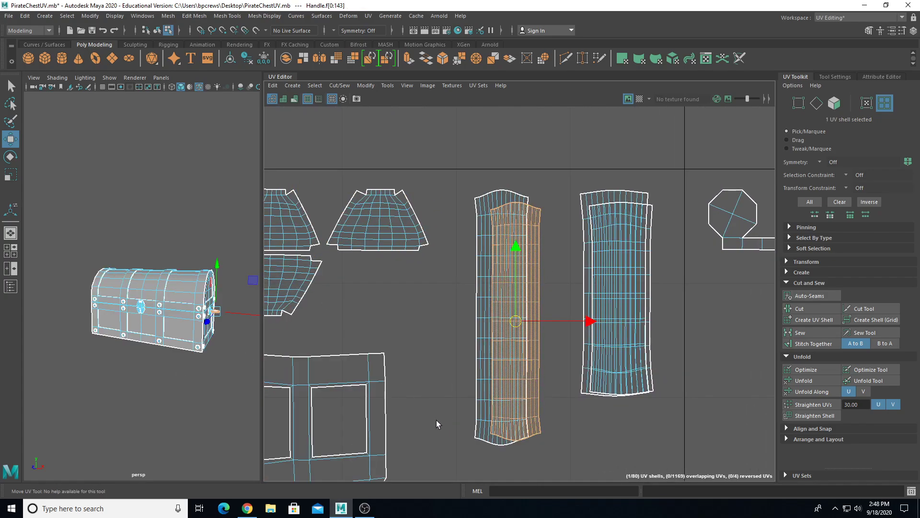
left_click_drag(514, 324, 560, 320)
- Separate the three stacked handle base section shells by moving two of them sideways along U
left_click_drag(645, 245, 748, 300)
left_click(675, 283)
left_click(676, 283)
left_click(677, 274)
left_click_drag(651, 306, 806, 296)
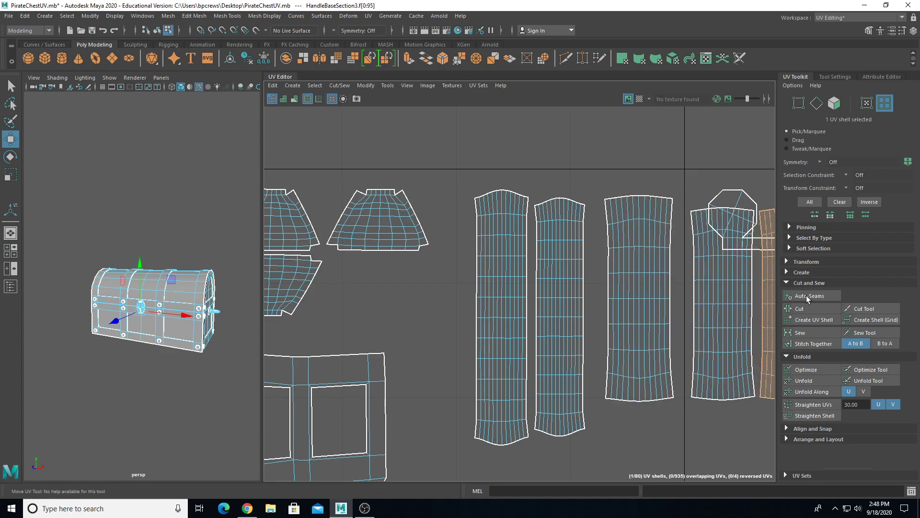
- Scale the first handle base section shell down to match the other two and line it up beside them
left_click(656, 312)
key("f")
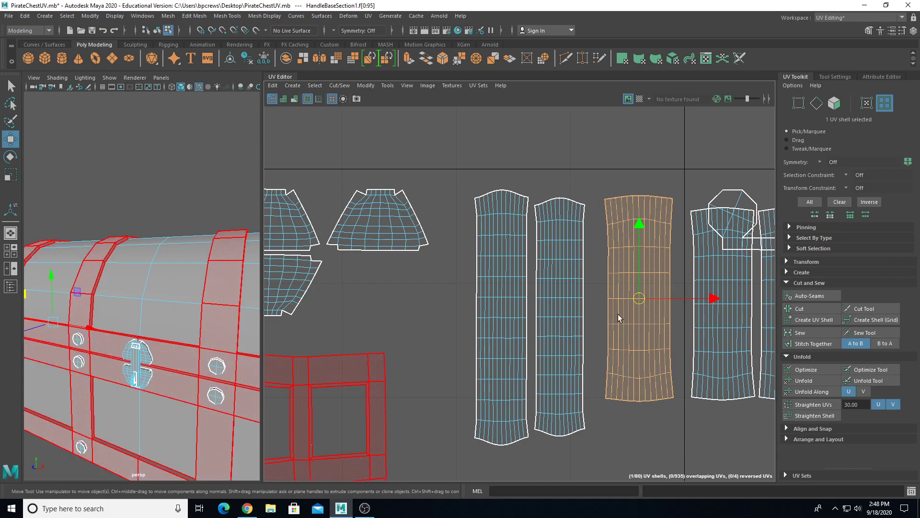
key("r")
left_click_drag(637, 299, 656, 306)
key("w")
key("r")
key("w")
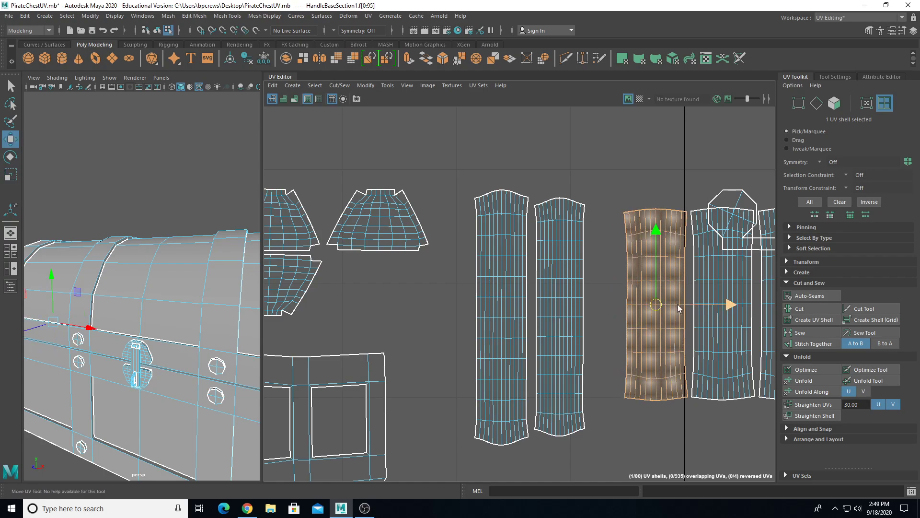
scroll(669, 335, "down", 2)
middle_click_drag(665, 334, 590, 311, "alt")
left_click_drag(661, 290, 613, 293)
- Select the three handle base section shells together and place them beneath the handle's two strips inside the tile
left_click(713, 341, "shift")
left_click(633, 286, "shift")
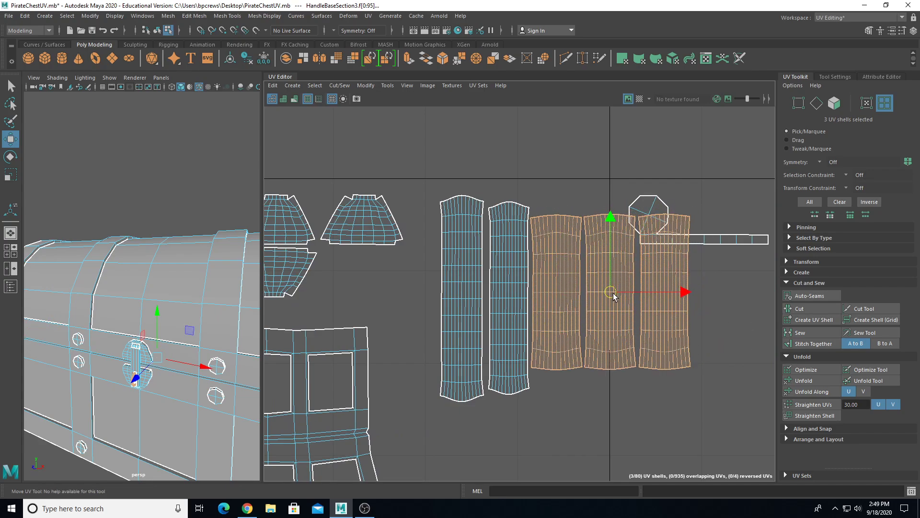
scroll(613, 294, "down", 2)
left_click(493, 297)
left_click_drag(451, 294, 742, 357)
scroll(643, 263, "down", 5)
middle_click_drag(642, 264, 636, 257, "alt")
left_click_drag(660, 235, 635, 304)
left_click(672, 273)
scroll(636, 308, "down", 3)
middle_click_drag(524, 261, 497, 344, "alt")
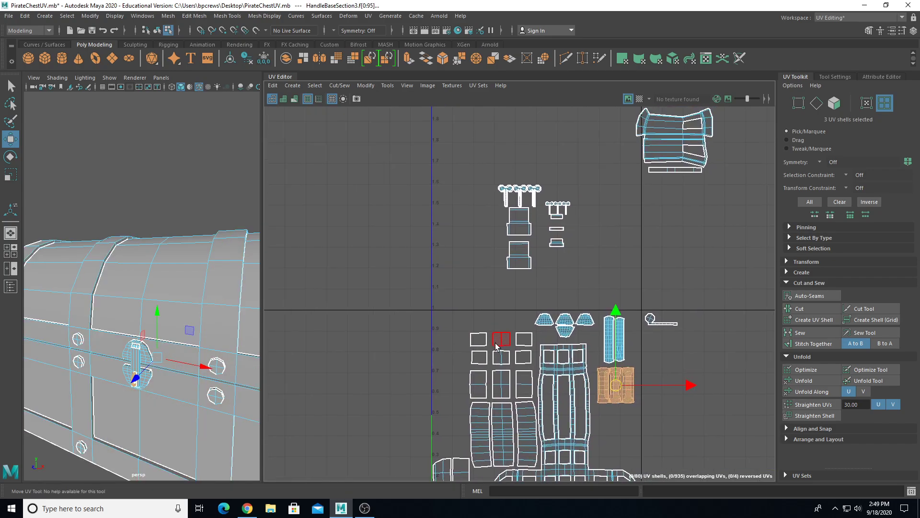
- Scale the lock flap's two shells to about half size and place them beneath the handle base section shells
left_click_drag(769, 121, 663, 182)
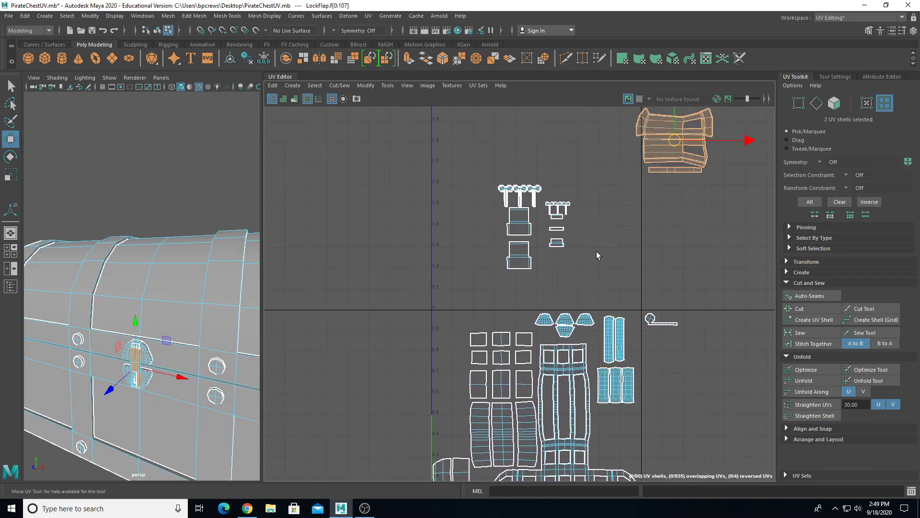
scroll(630, 204, "up", 1)
left_click_drag(678, 133, 473, 353)
middle_click_drag(544, 320, 611, 188, "alt")
left_click_drag(548, 221, 656, 334)
key("r")
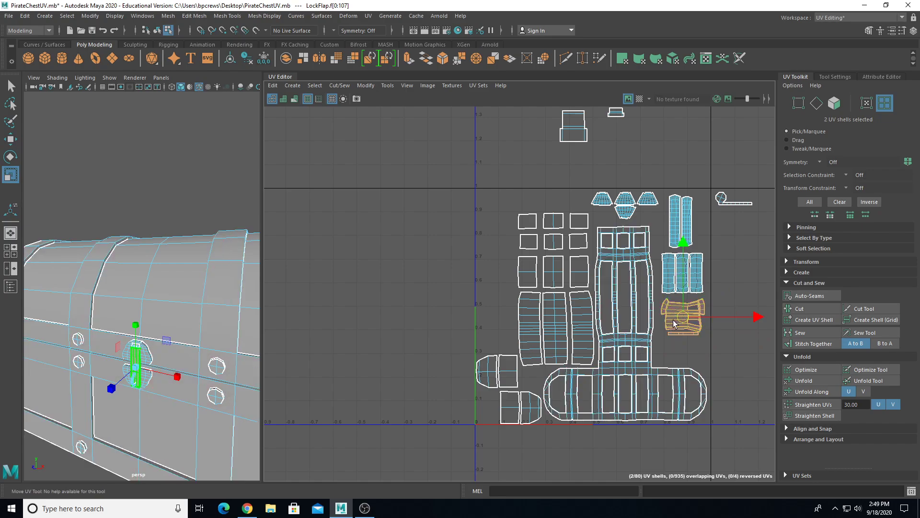
key("w")
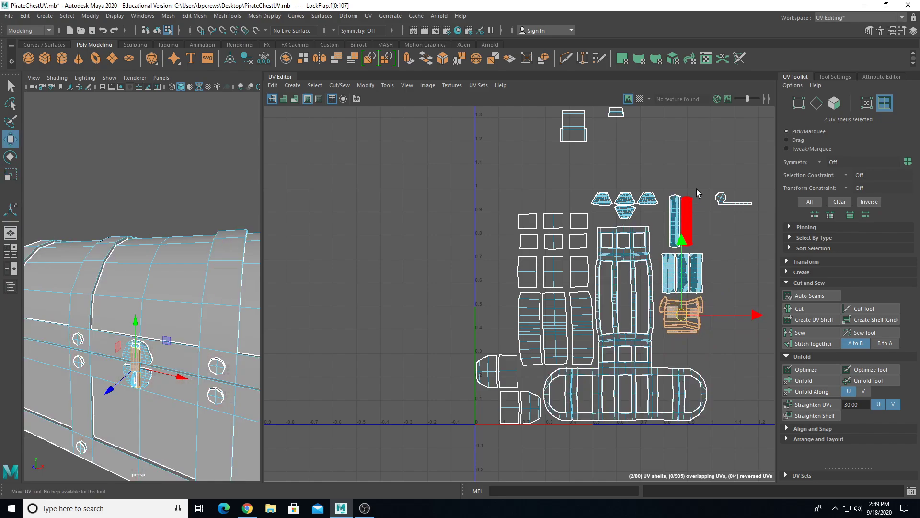
- Move the stacked rivet shells into the 0–1 tile's empty upper-left corner
left_click_drag(729, 218, 732, 204)
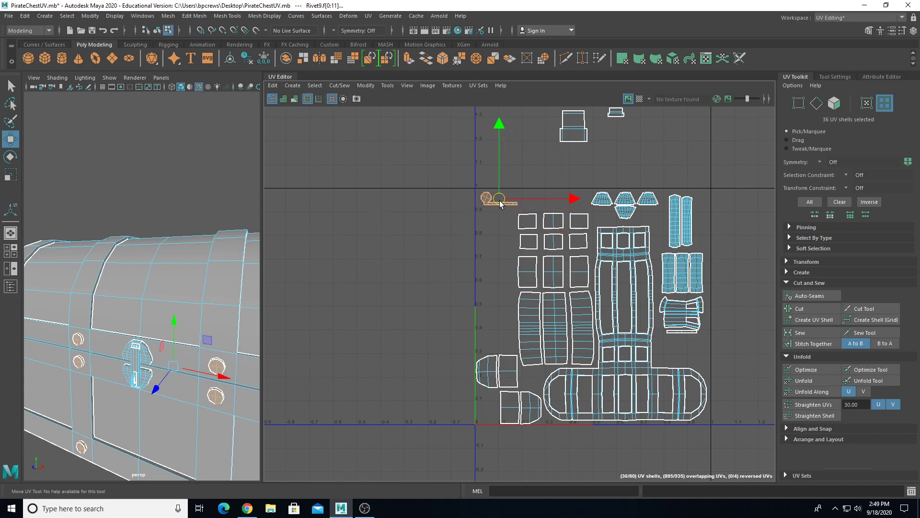
left_click_drag(157, 346, 159, 274, "alt")
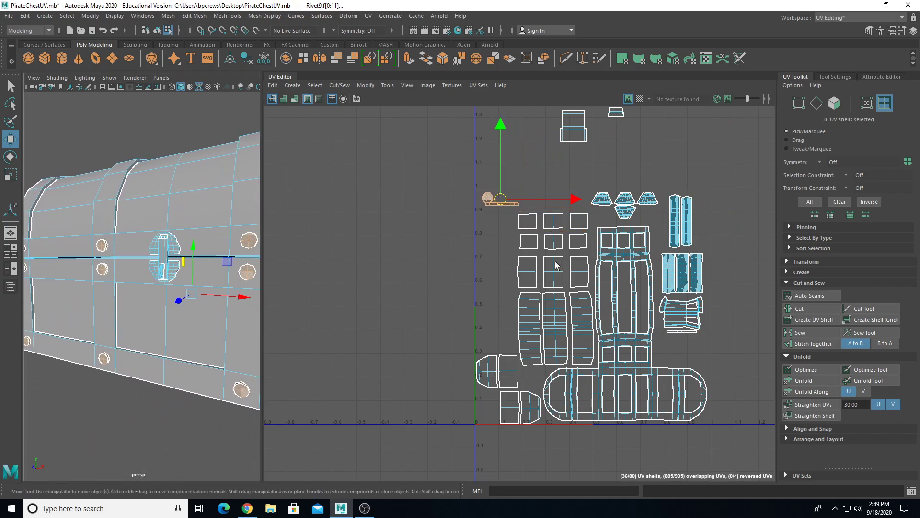
- Select the three offset shells among the larger hinge pin shells and stack them exactly over their matching duplicates
middle_click_drag(554, 166, 538, 264, "alt")
scroll(599, 202, "up", 6)
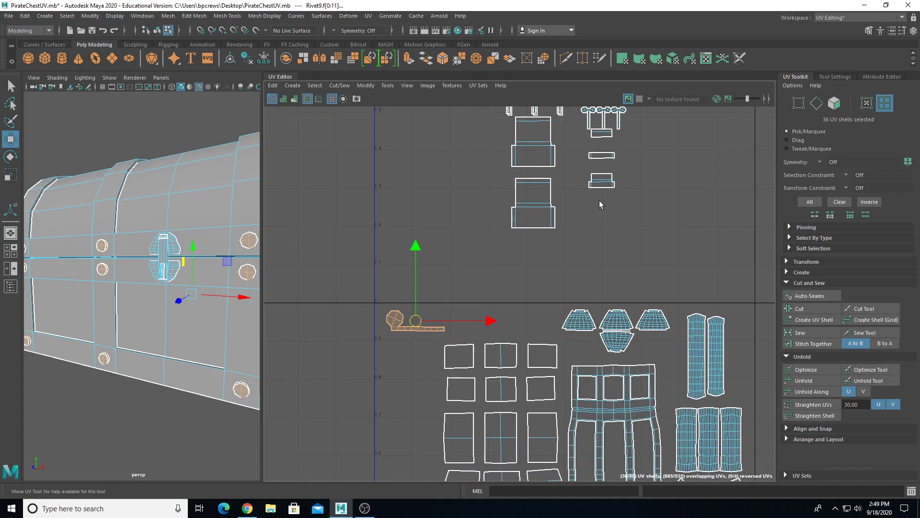
scroll(581, 215, "up", 5)
scroll(551, 185, "down", 1)
middle_click_drag(552, 188, 602, 466, "alt")
scroll(591, 367, "down", 1)
scroll(582, 277, "up", 3)
middle_click_drag(547, 229, 573, 273, "alt")
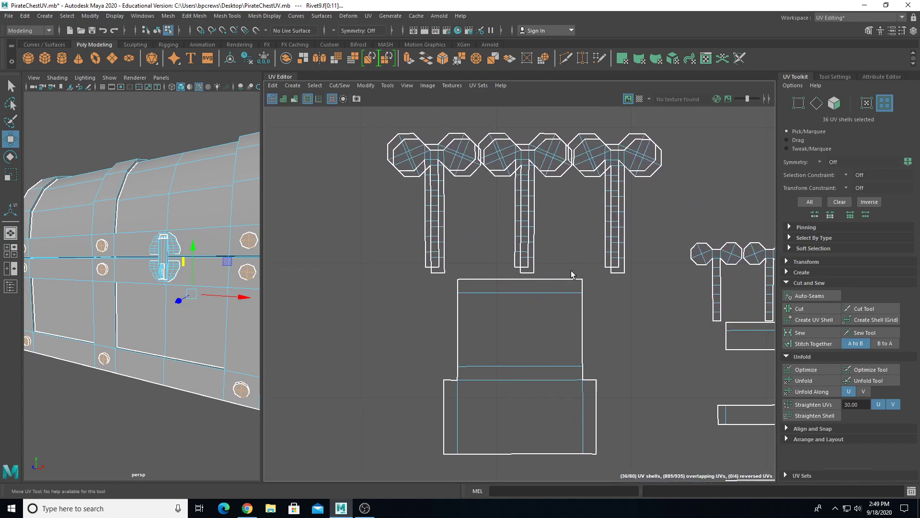
left_click(457, 169)
left_click(501, 137, "shift")
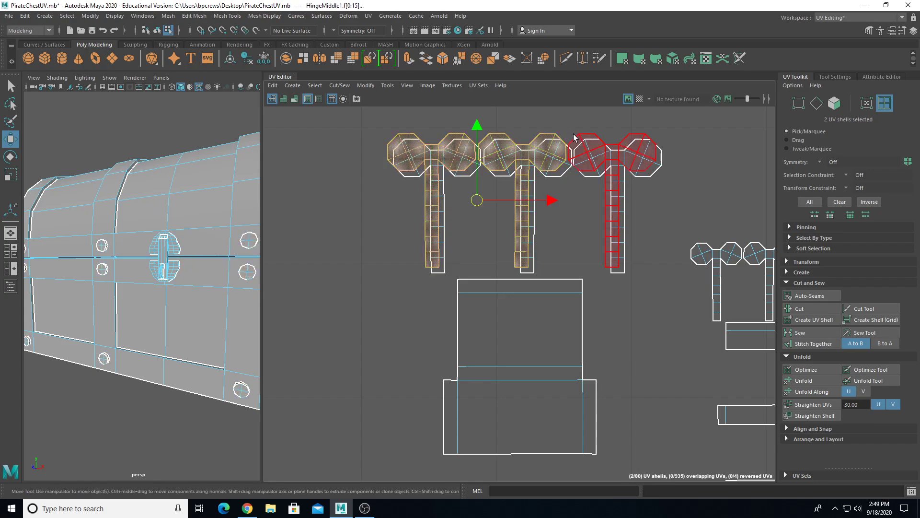
left_click(592, 154, "shift")
left_click_drag(527, 201, 532, 209)
left_click_drag(527, 126, 526, 132)
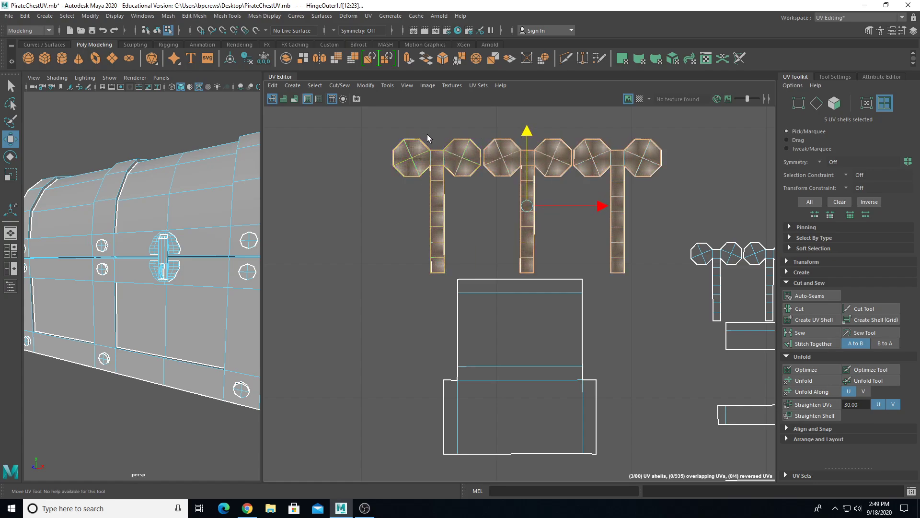
scroll(575, 287, "down", 8)
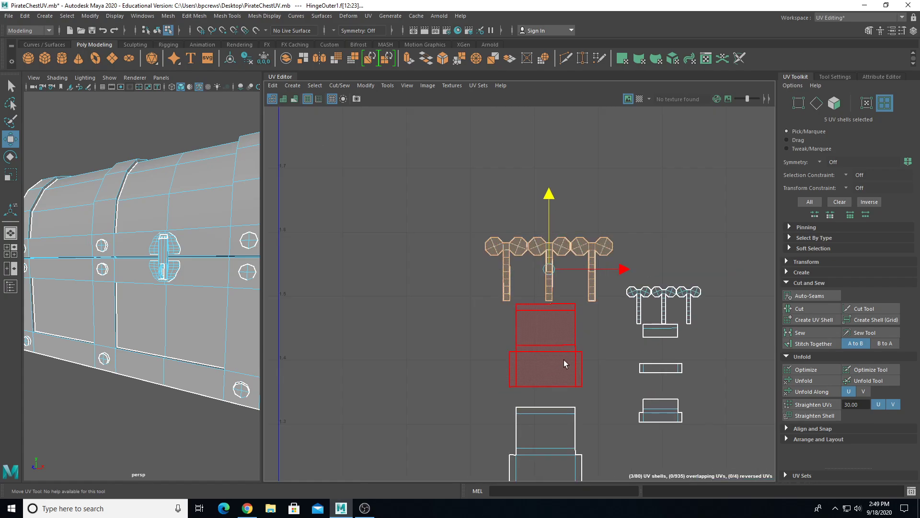
- Select both groups of hinge shells and move them together into the upper-left area of the 0–1 tile
left_click_drag(75, 290, 29, 298, "alt")
scroll(170, 320, "down", 8)
left_click_drag(171, 320, 127, 312, "alt")
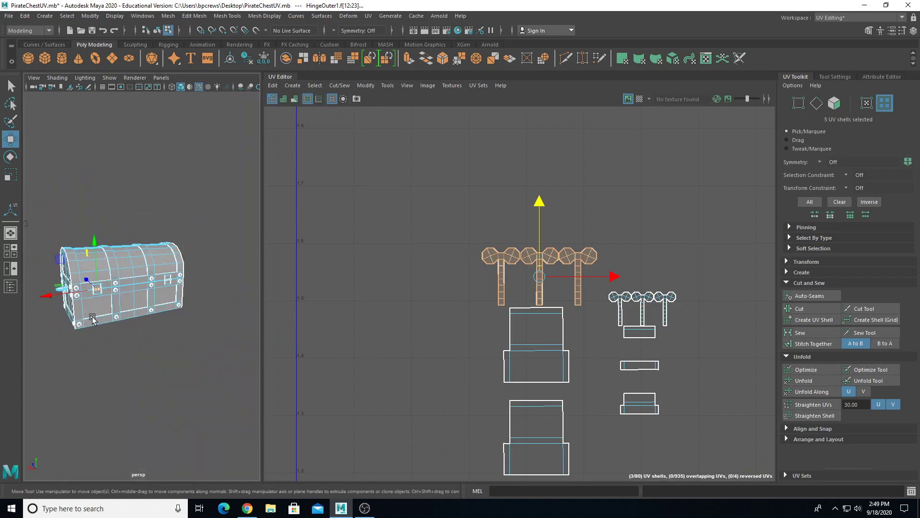
scroll(126, 311, "up", 8)
middle_click_drag(127, 312, 201, 303, "alt")
left_click_drag(607, 290, 663, 411)
middle_click_drag(528, 365, 547, 294, "alt")
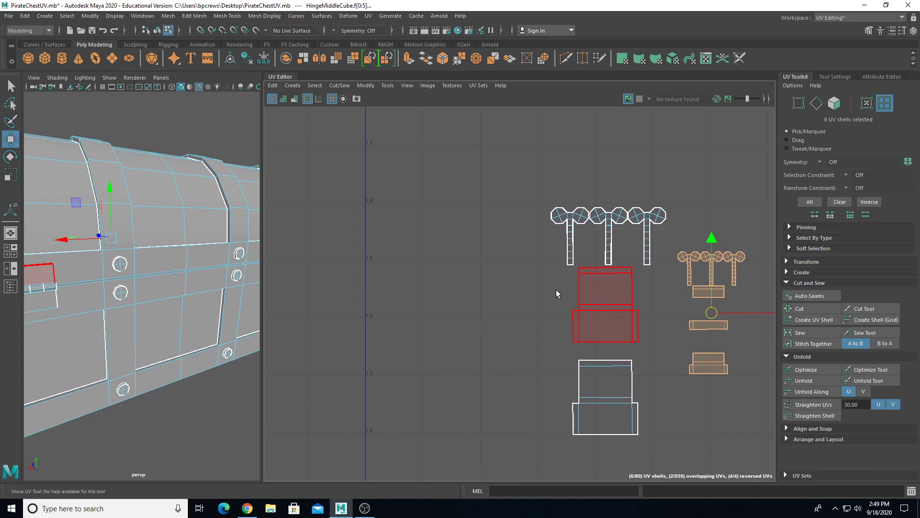
scroll(580, 284, "down", 5)
mouse_move(538, 250)
middle_mouse_down("alt")
mouse_move(524, 208)
mouse_move(531, 262)
middle_mouse_up("alt")
scroll(531, 261, "up", 1)
left_click_drag(655, 286, 655, 286)
left_click_drag(575, 211, 511, 335)
- Scale all the hinge shells down slightly together
scroll(518, 360, "up", 1)
middle_click_drag(518, 366, 533, 323, "alt")
scroll(517, 281, "up", 2)
key("r")
mouse_move(514, 263)
left_mouse_down()
mouse_move(504, 262)
mouse_move(518, 255)
left_mouse_up()
key("w")
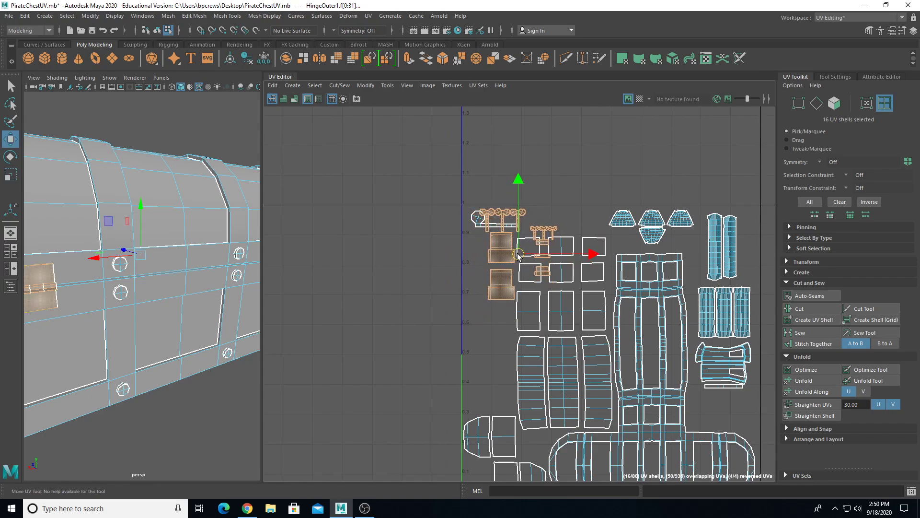
- Place the larger hinge pin shells beneath the large plate shells and move the six smaller hinge shells up near the tile's upper edge
scroll(523, 254, "up", 2)
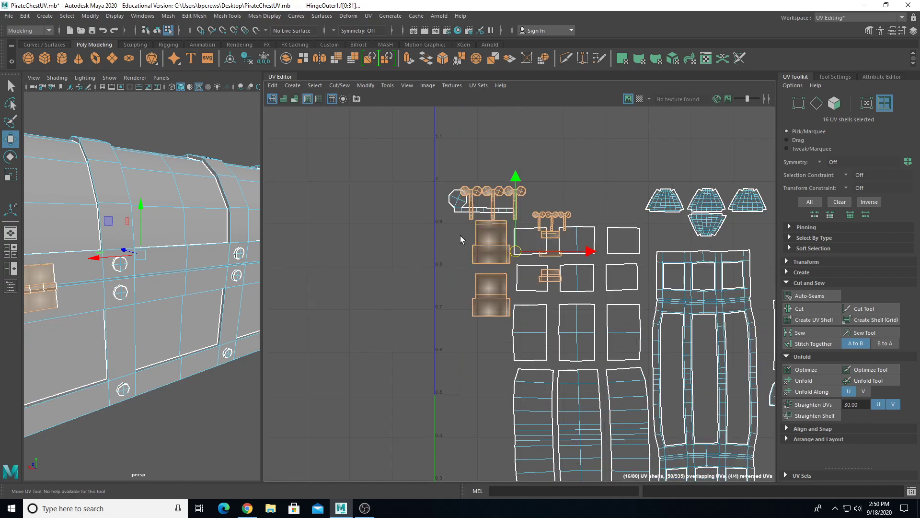
left_click_drag(493, 305, 489, 350, "ctrl")
left_click_drag(528, 386, 537, 232)
scroll(537, 232, "up", 3)
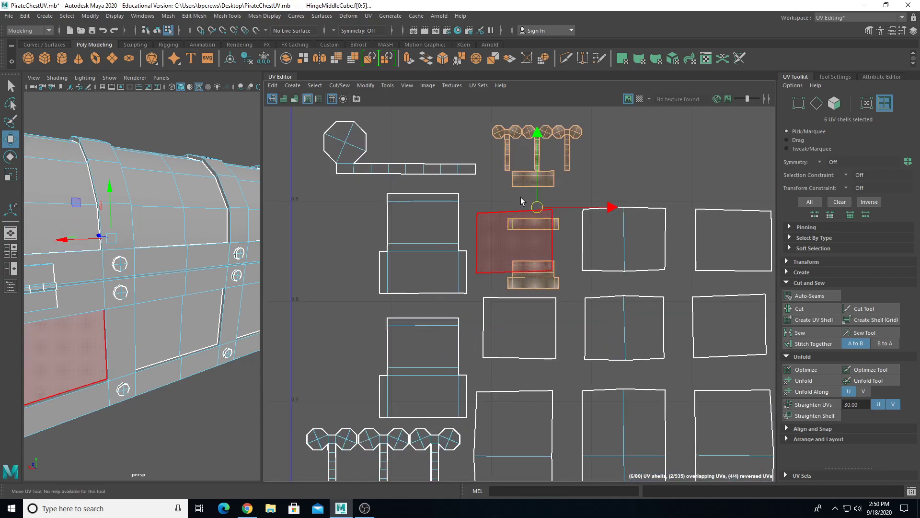
- Move the three smaller hinge plate shells beside their pin shells and stack them vertically with narrow gaps
left_click_drag(592, 171, 592, 171, "ctrl")
left_click_drag(535, 233, 651, 166)
middle_click_drag(634, 167, 513, 275, "alt")
scroll(513, 275, "up", 2)
left_click_drag(532, 271, 509, 273)
left_click_drag(480, 225, 506, 207, "ctrl")
left_click_drag(508, 289, 507, 263)
left_click(510, 304)
left_click_drag(509, 303, 505, 265)
- Separate one hinge's two large plate shells from their overlapping duplicates and place them alongside, toward the tile's left edge
scroll(528, 273, "down", 8)
scroll(561, 308, "down", 3)
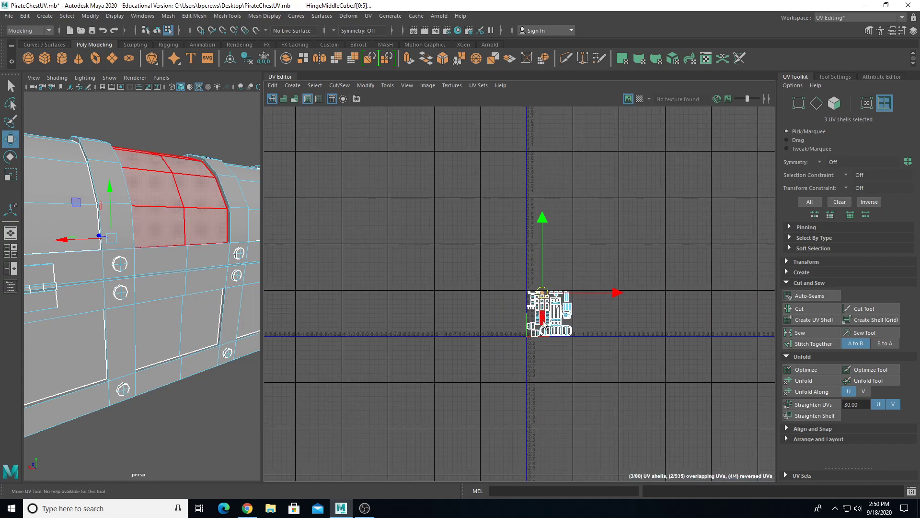
scroll(516, 326, "up", 10)
middle_click_drag(516, 326, 693, 479, "alt")
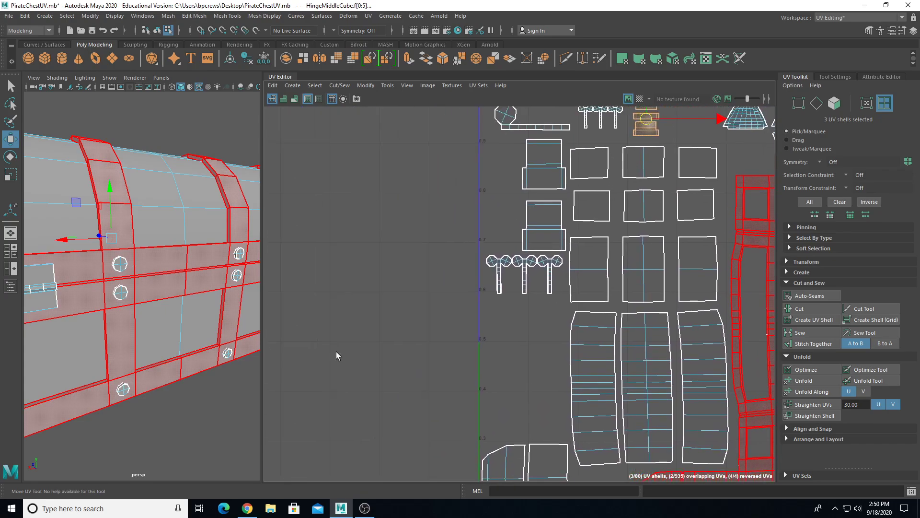
scroll(115, 326, "down", 8)
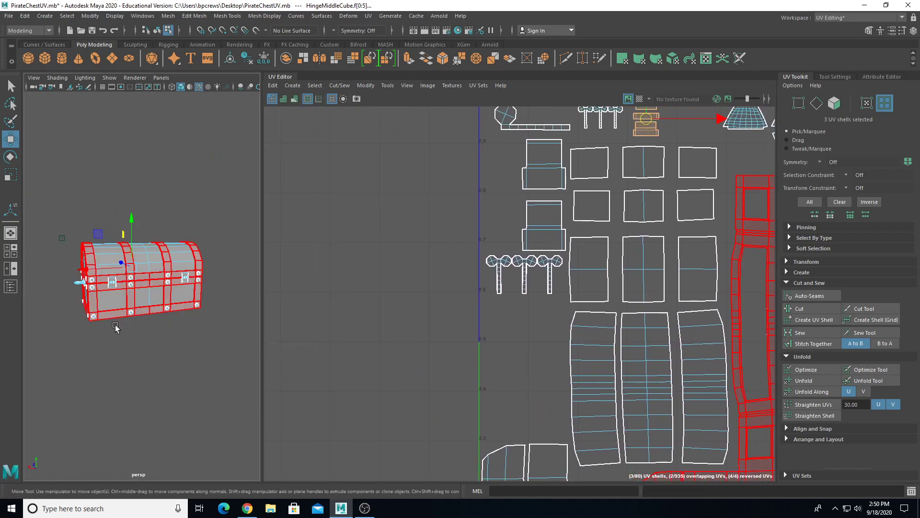
left_click(553, 167)
left_click(544, 225, "shift")
left_click_drag(600, 199, 570, 199)
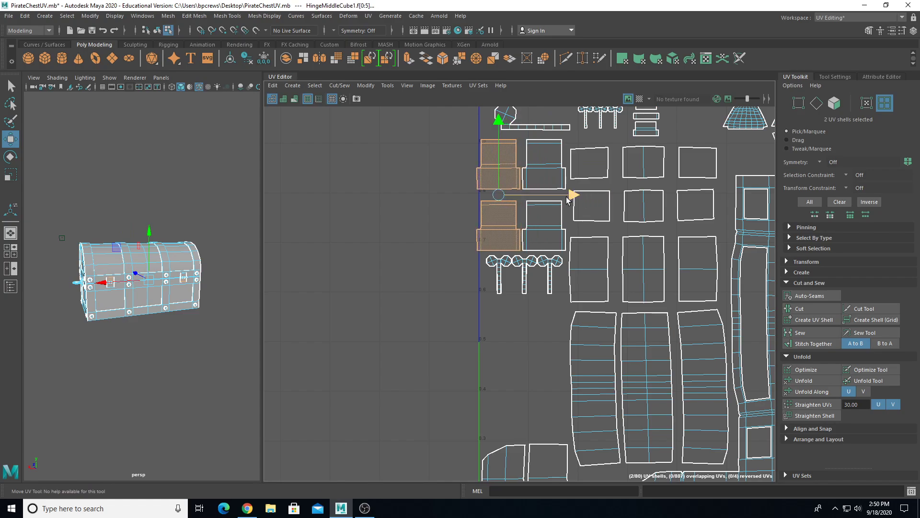
- Scale the four large hinge plate shells down slightly so they fit between the tile's left edge and the panel shells
scroll(492, 240, "up", 2)
left_click_drag(464, 182, 563, 234)
key("r")
left_click_drag(525, 186, 529, 191)
key("w")
left_click(452, 305)
scroll(460, 308, "down", 1)
middle_click_drag(460, 308, 444, 378, "alt")
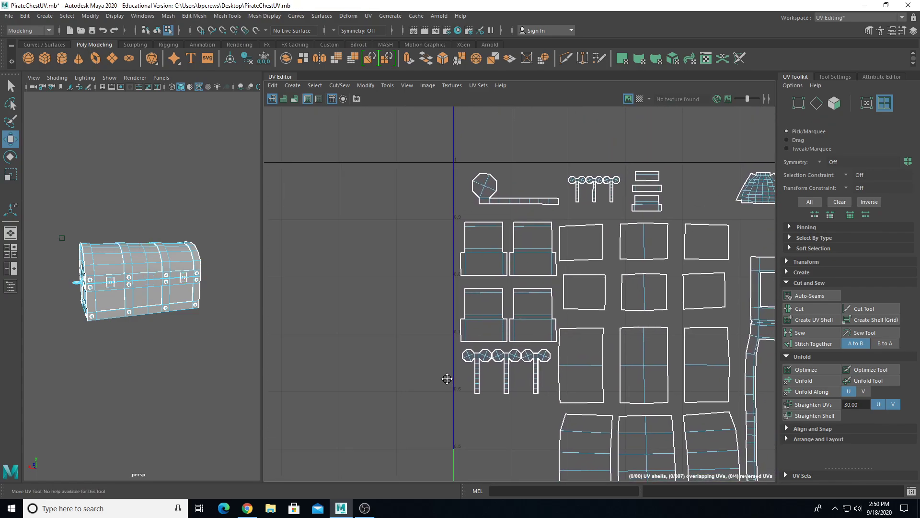
- Select one hinge's three larger pin shells on the model and place them beneath the other hinge's overlapping pin shells
scroll(442, 368, "up", 5)
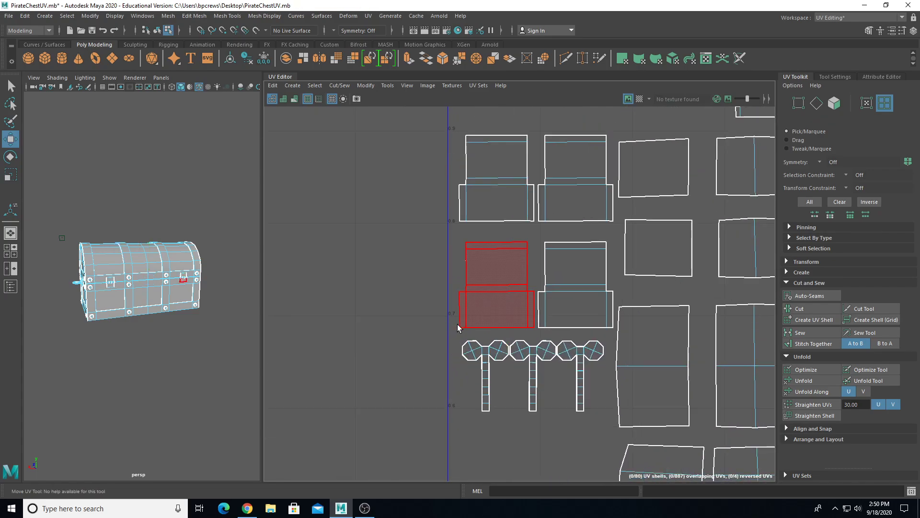
left_click(527, 357)
left_click(527, 357, "shift")
left_click(597, 353, "shift")
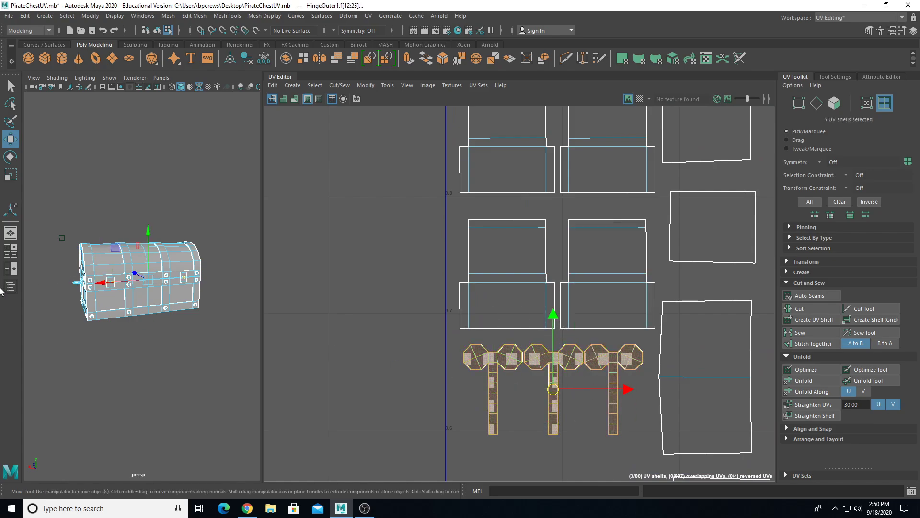
scroll(58, 311, "up", 10)
middle_click_drag(69, 317, 114, 326, "alt")
scroll(114, 323, "down", 5)
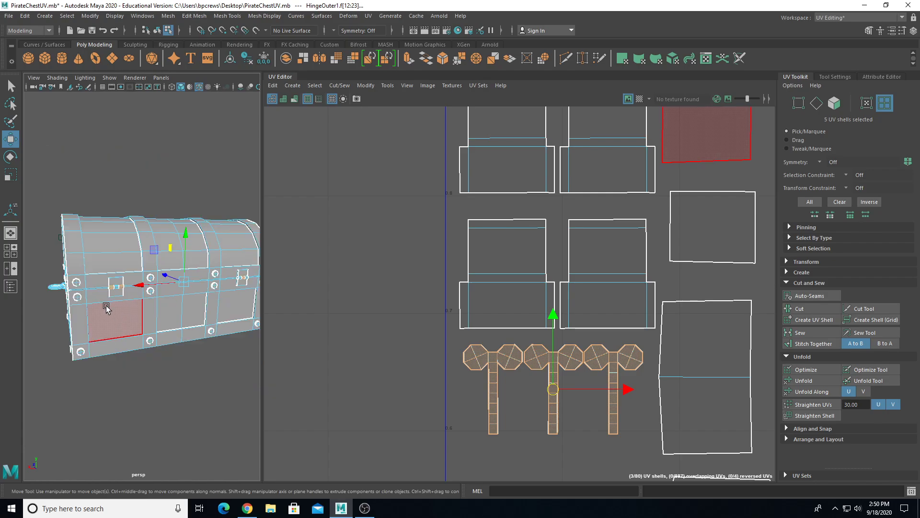
scroll(107, 307, "up", 10)
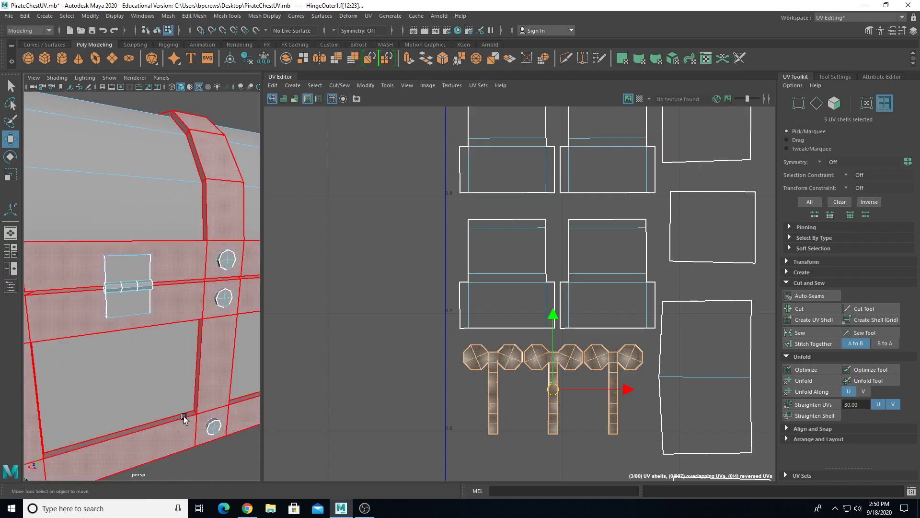
left_click(113, 286)
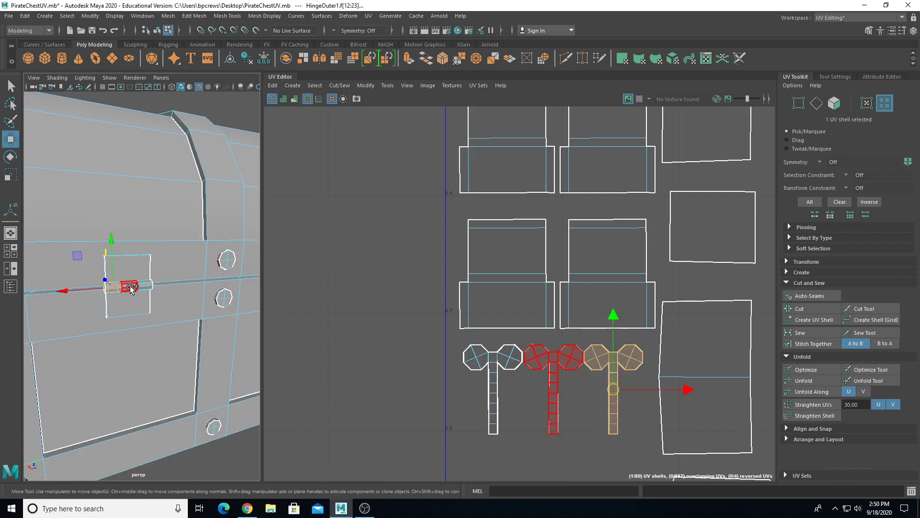
left_click(129, 287, "shift")
left_click(147, 287, "shift")
left_click_drag(554, 318, 565, 415)
scroll(570, 392, "down", 2)
scroll(571, 392, "down", 5)
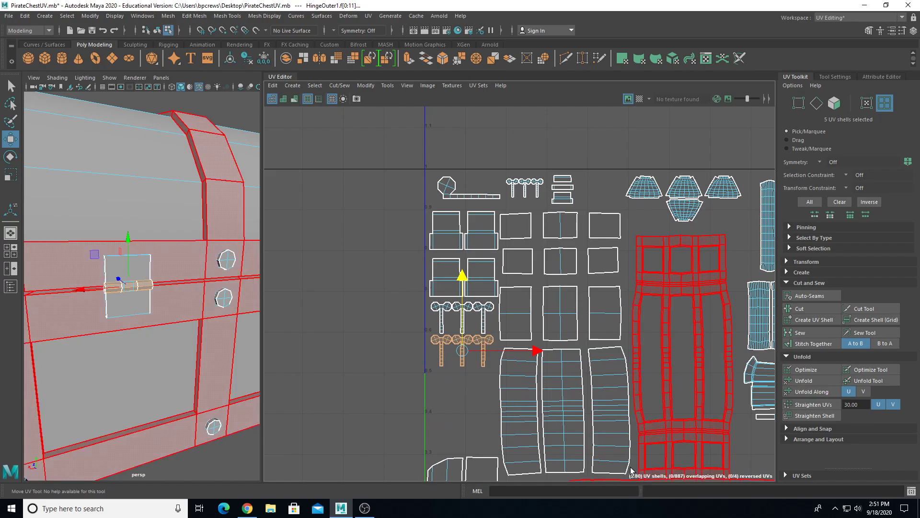
- Check the stacked rivet shells and the complete UV layout against the chest model
left_click_drag(448, 192, 449, 192)
scroll(175, 310, "down", 5)
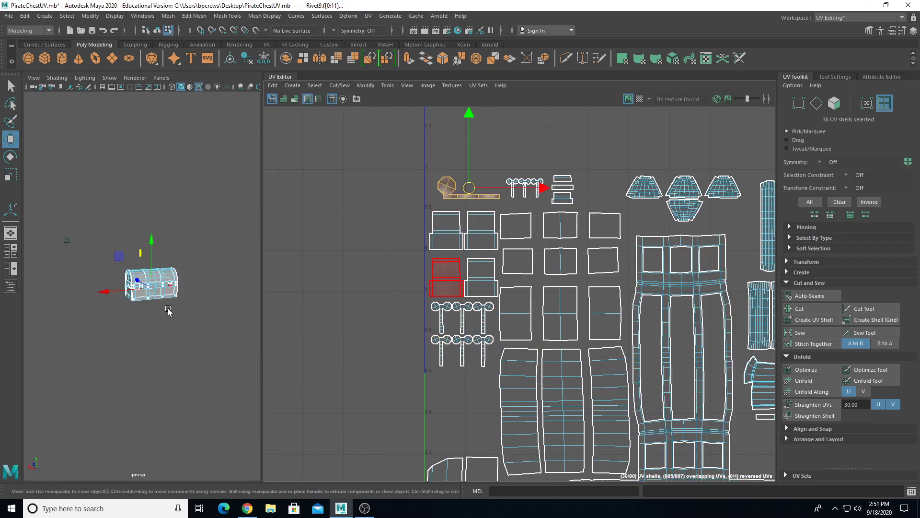
left_click_drag(147, 312, 257, 287, "alt")
scroll(590, 310, "down", 3)
left_click_drag(459, 182, 773, 474)
left_click_drag(175, 307, 234, 319, "alt")
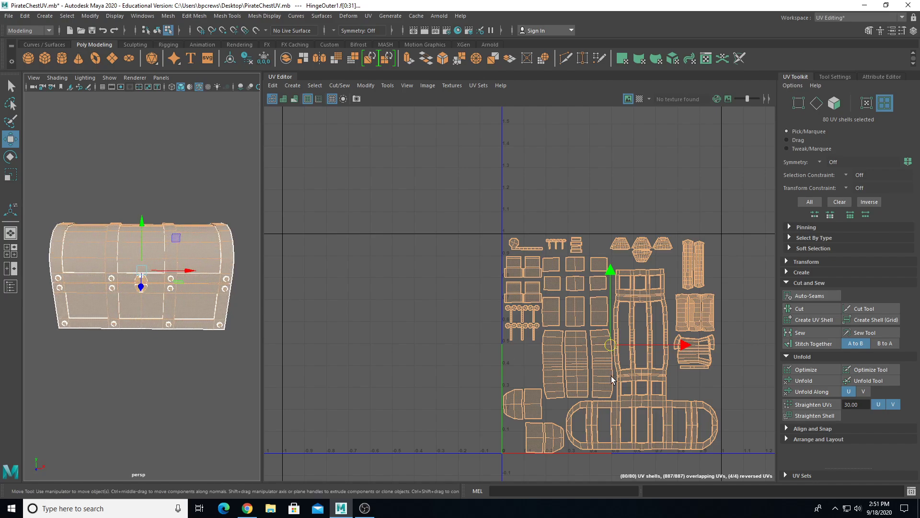
scroll(611, 378, "up", 2)
scroll(599, 377, "up", 3)
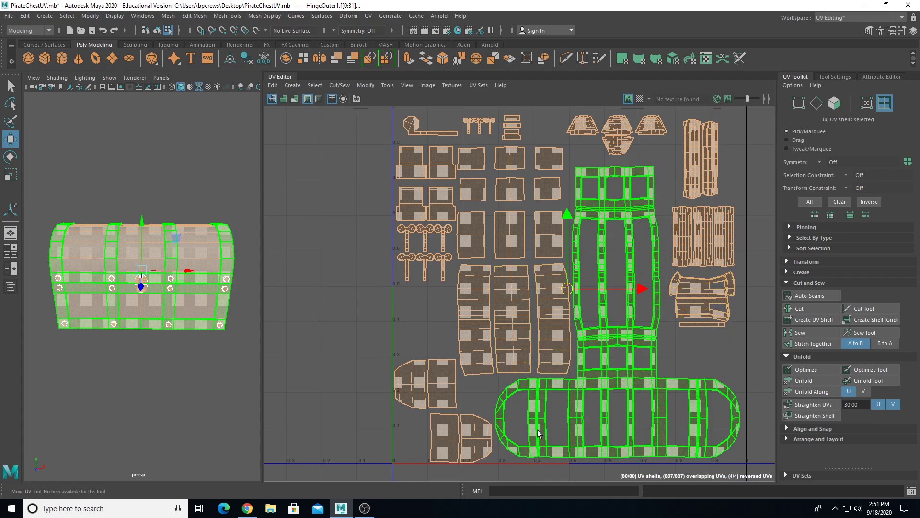
- Return to object mode and select all the chest's objects
right_click_drag(173, 231, 204, 204)
left_click_drag(208, 230, 180, 232, "alt")
left_click(208, 197)
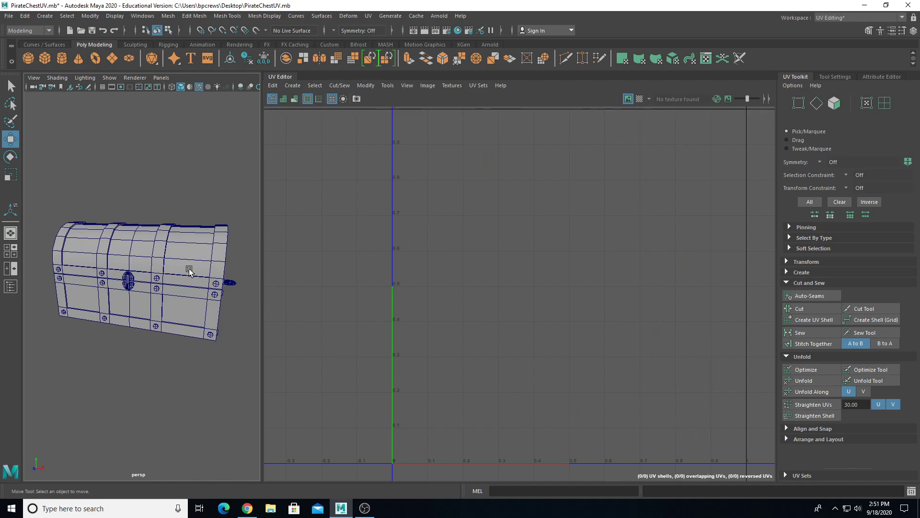
left_click_drag(189, 271, 170, 259, "alt")
left_click_drag(45, 198, 266, 342)
- Check the overall UV layout and delete the construction history of all the chest's objects
scroll(381, 236, "down", 3)
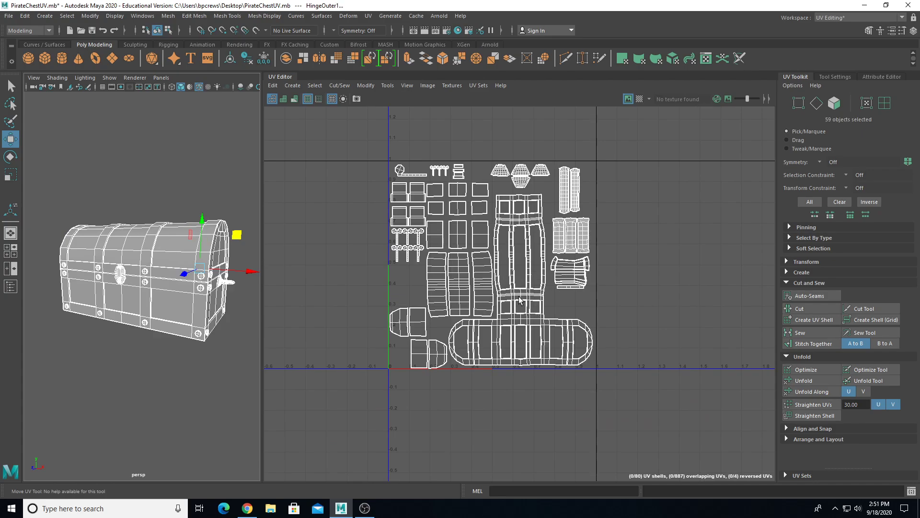
scroll(520, 300, "up", 10)
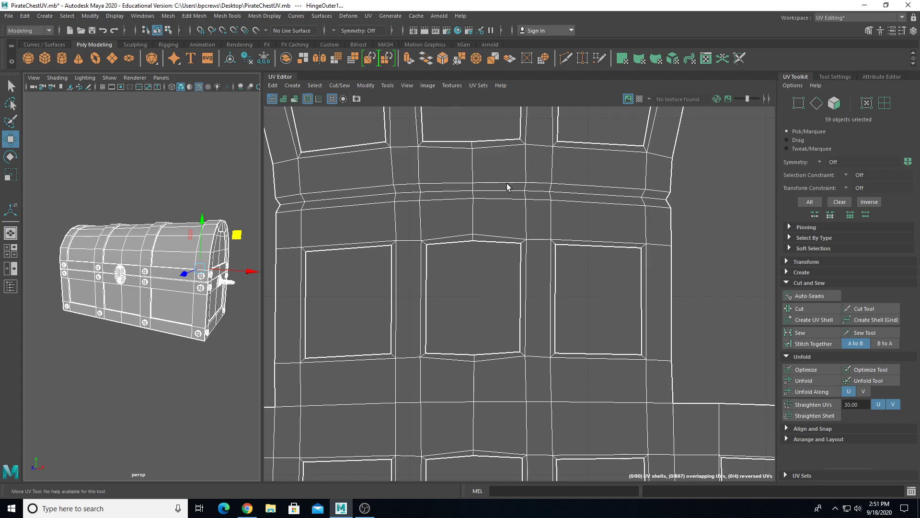
scroll(502, 177, "down", 8)
middle_click_drag(491, 178, 520, 272, "alt")
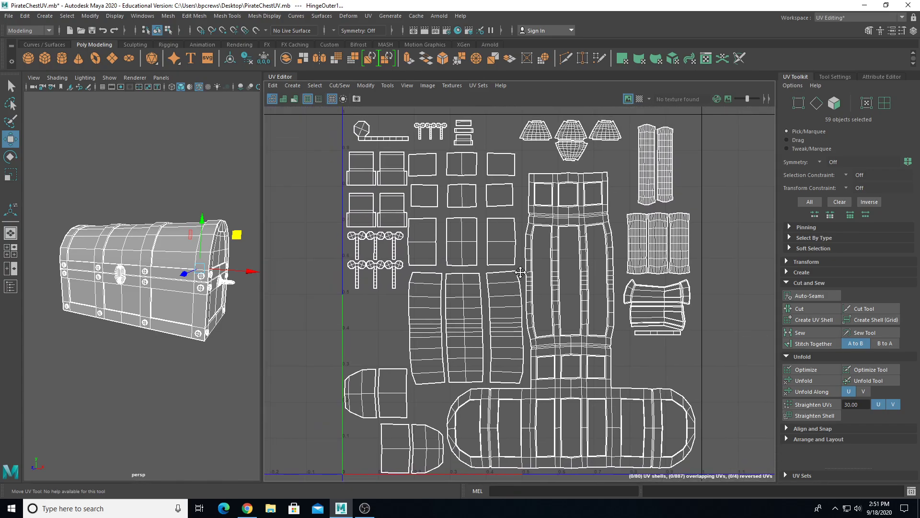
left_click(24, 18)
mouse_move(137, 126)
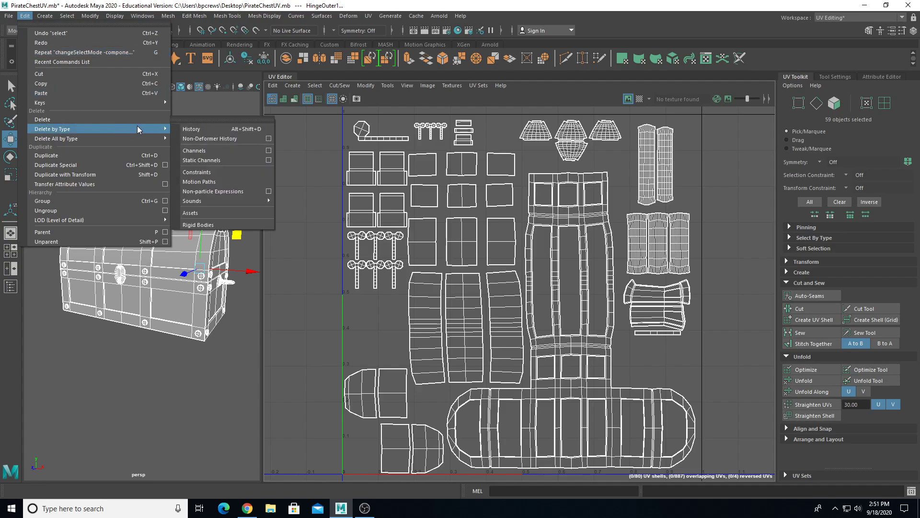
left_click(204, 128)
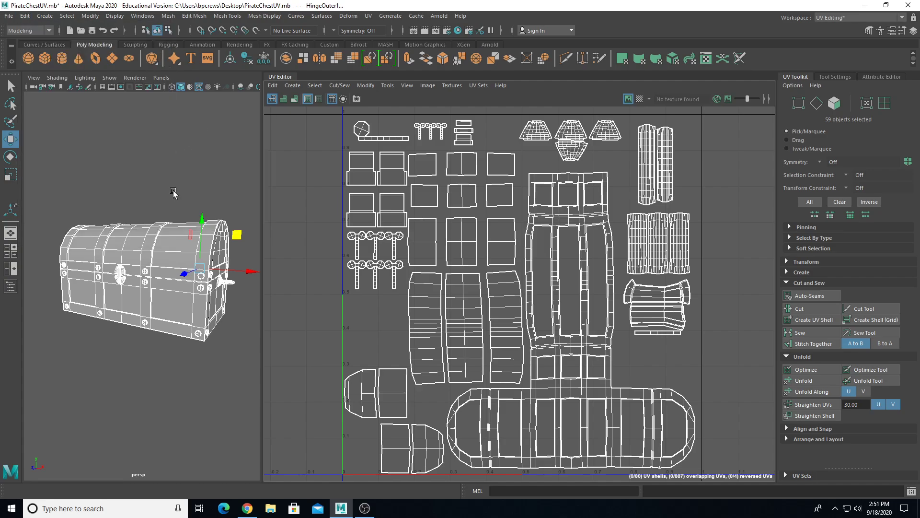
- Clear the object selection and reselect every part of the chest
left_click_drag(204, 307, 190, 312, "alt")
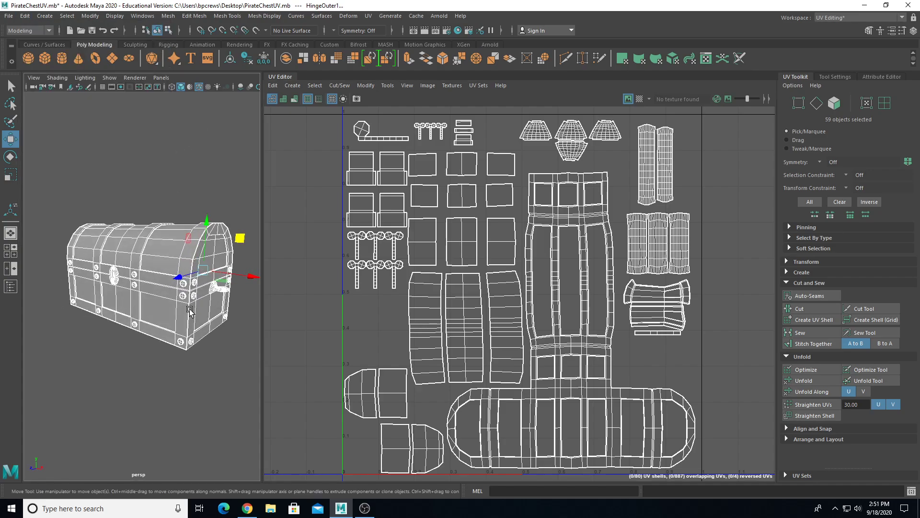
left_click(113, 200)
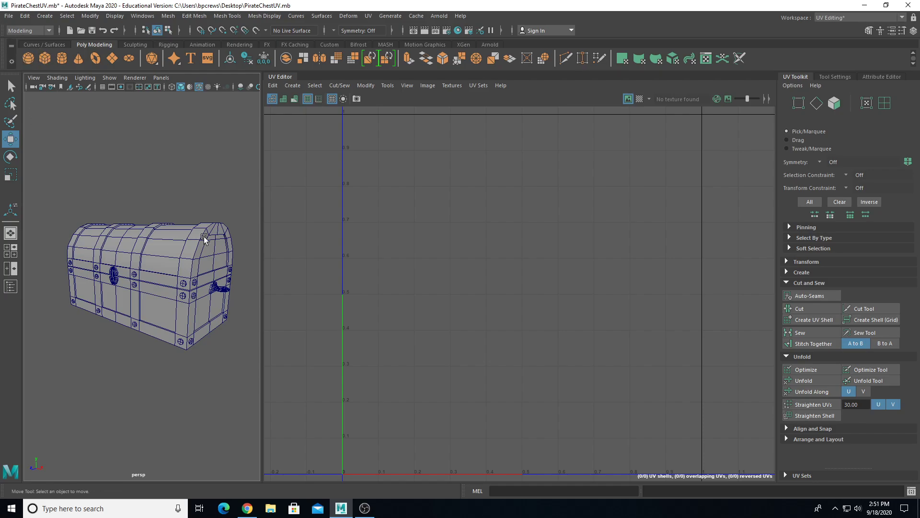
left_click_drag(39, 182, 258, 397)
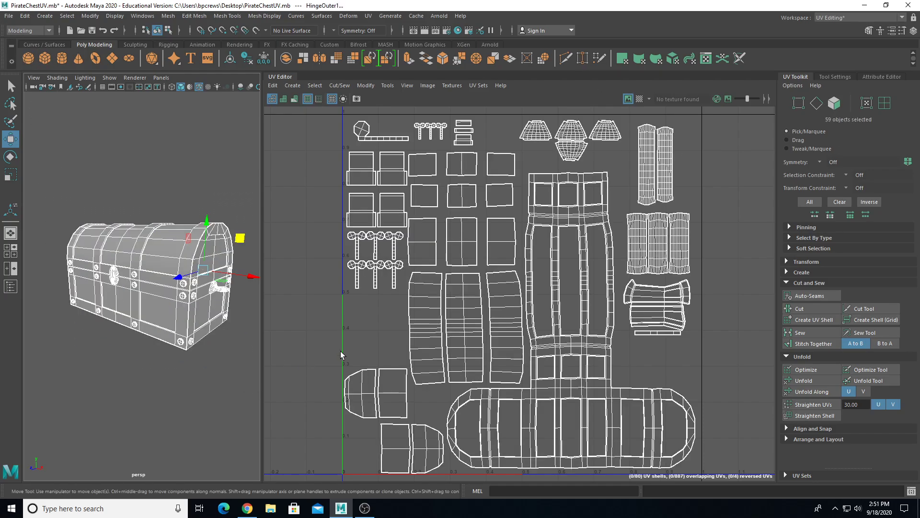